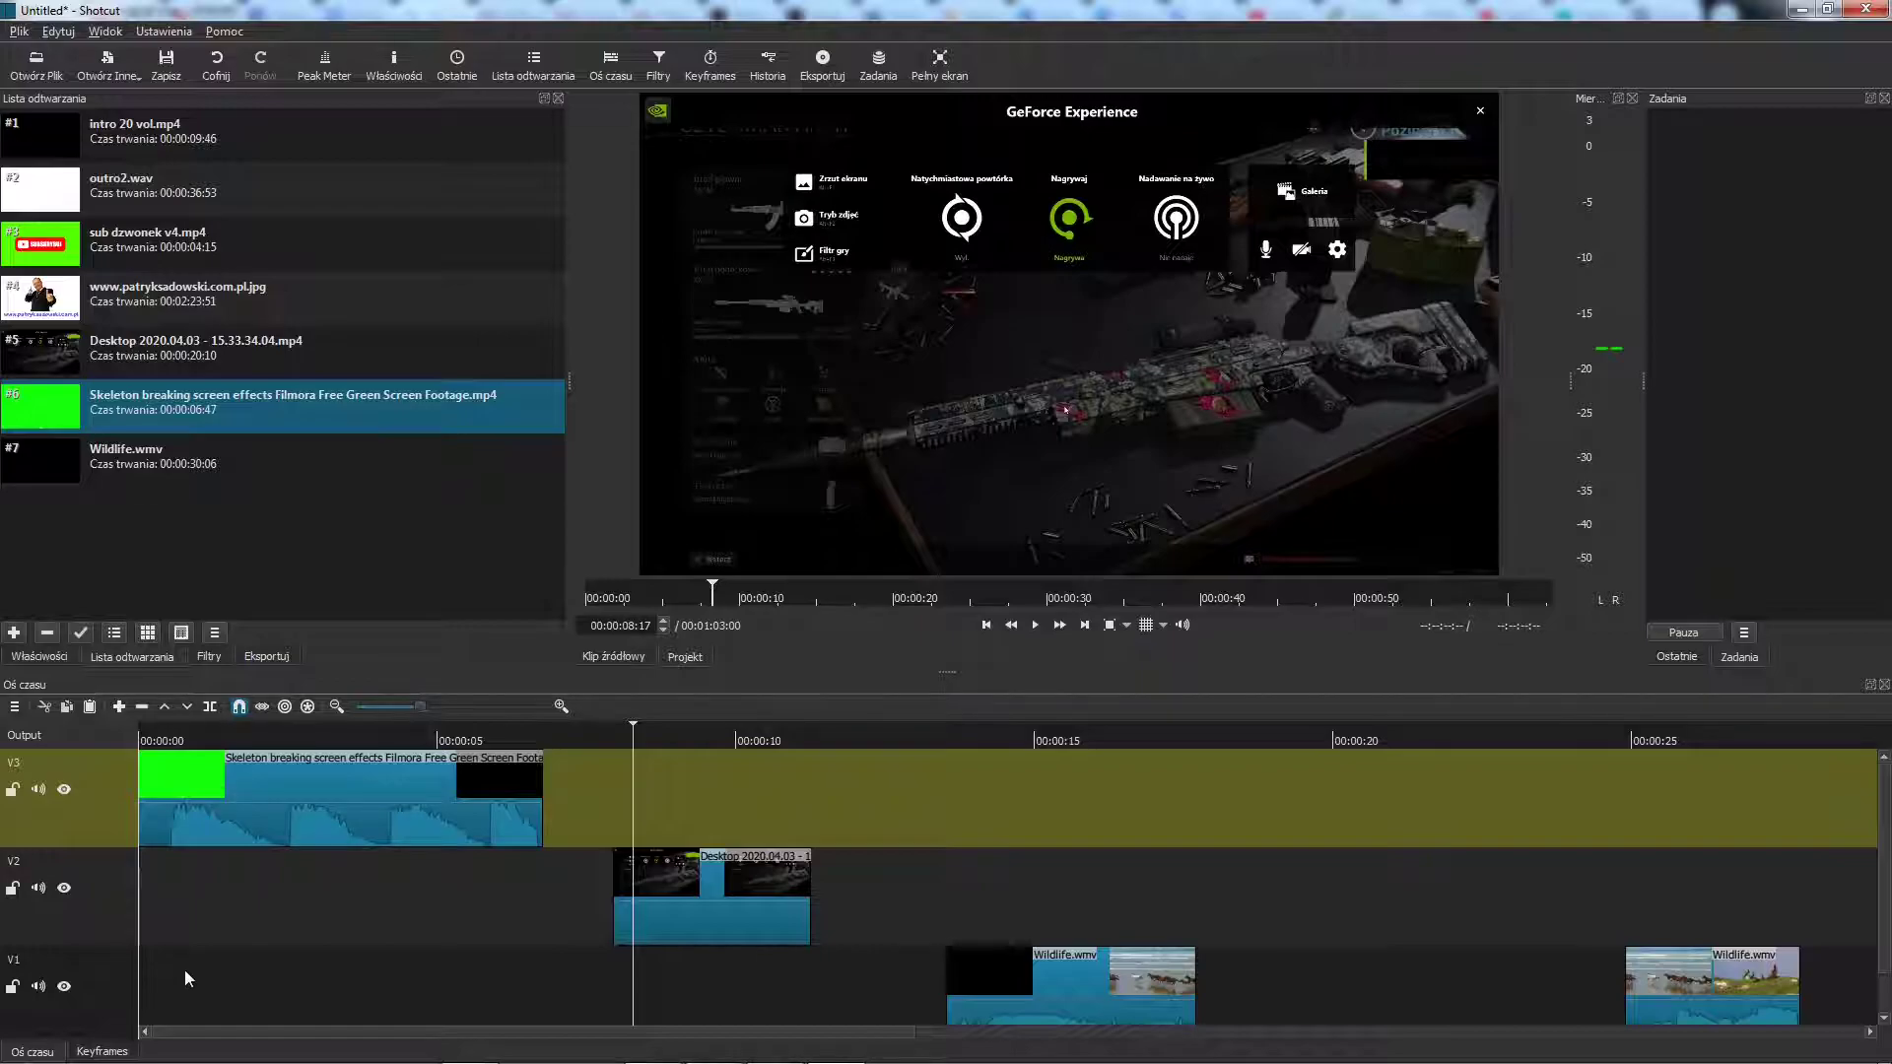
Add the Chroma Key: Simple filter to the skeleton green screen clip on V3 and set its distance to 92.3 %.
{"action": "left_click_drag", "start_coordinate": [161, 979], "coordinate": [553, 1013]}
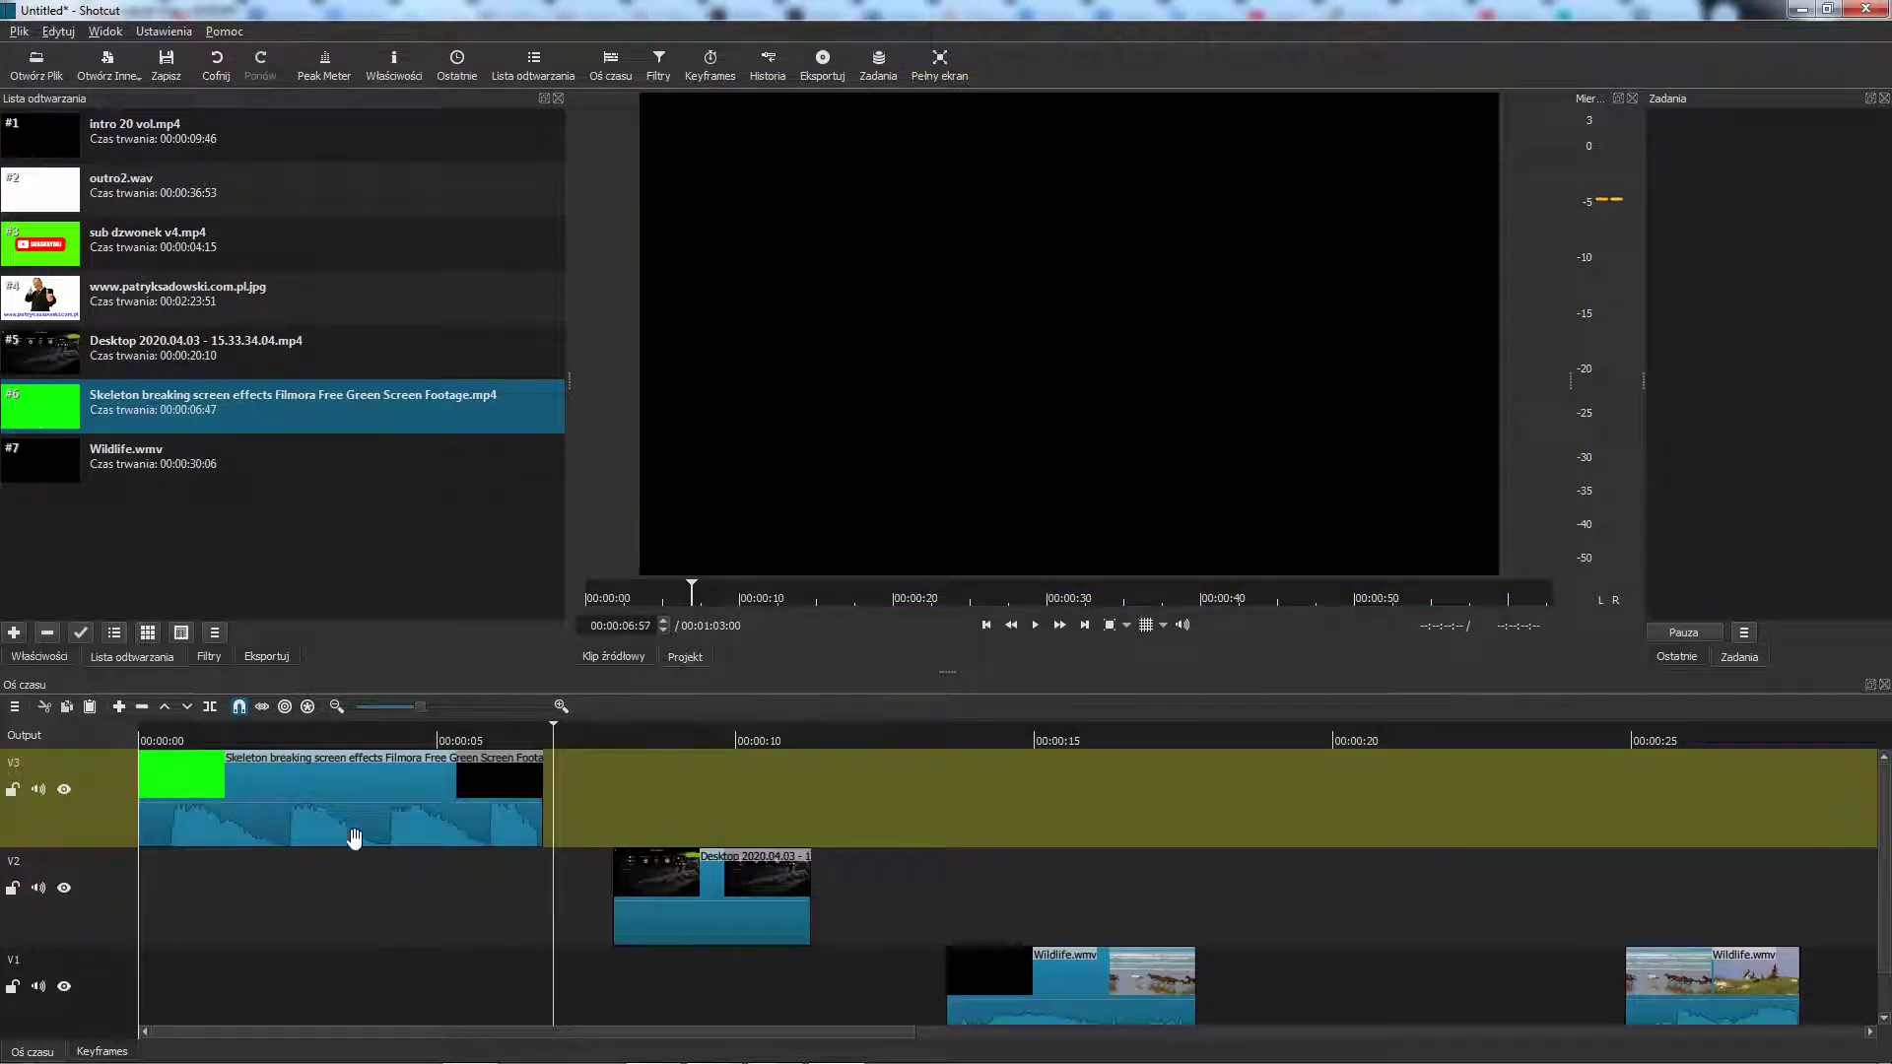
{"action": "left_click", "coordinate": [322, 786]}
{"action": "left_click", "coordinate": [212, 656]}
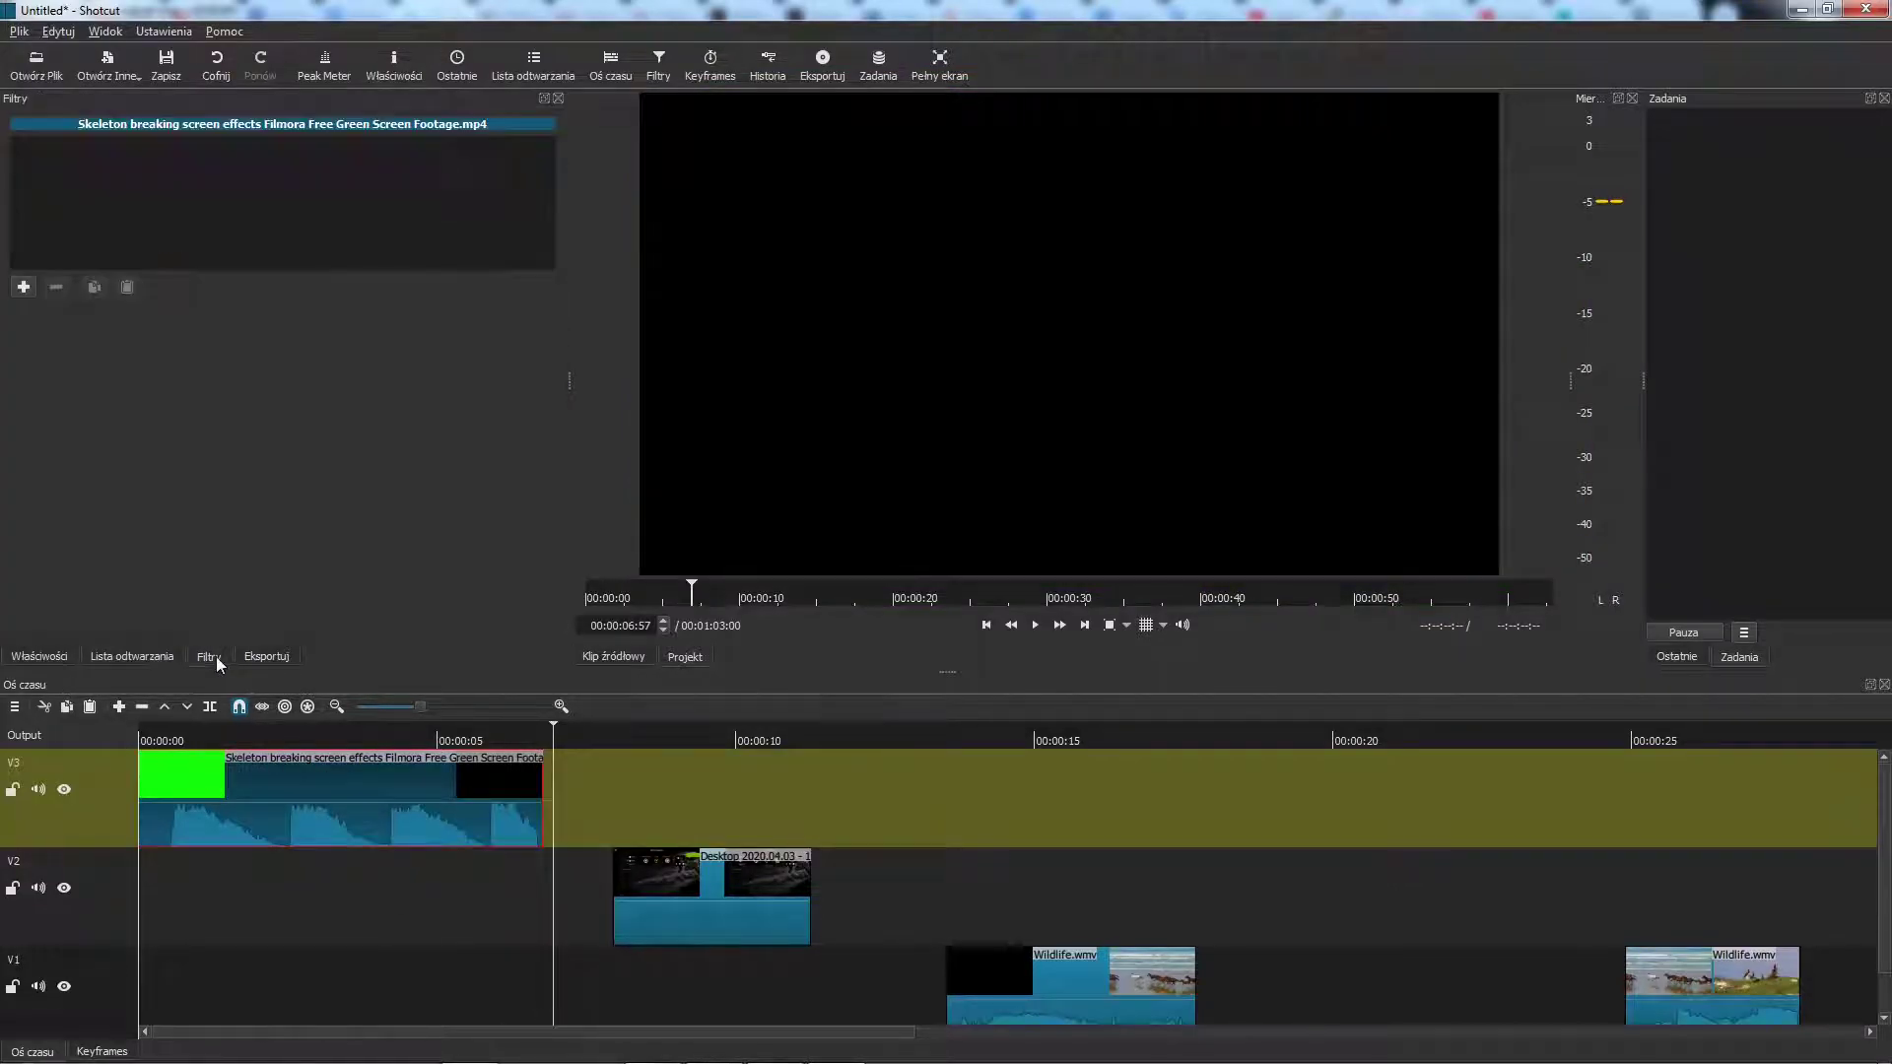
{"action": "left_click", "coordinate": [23, 287]}
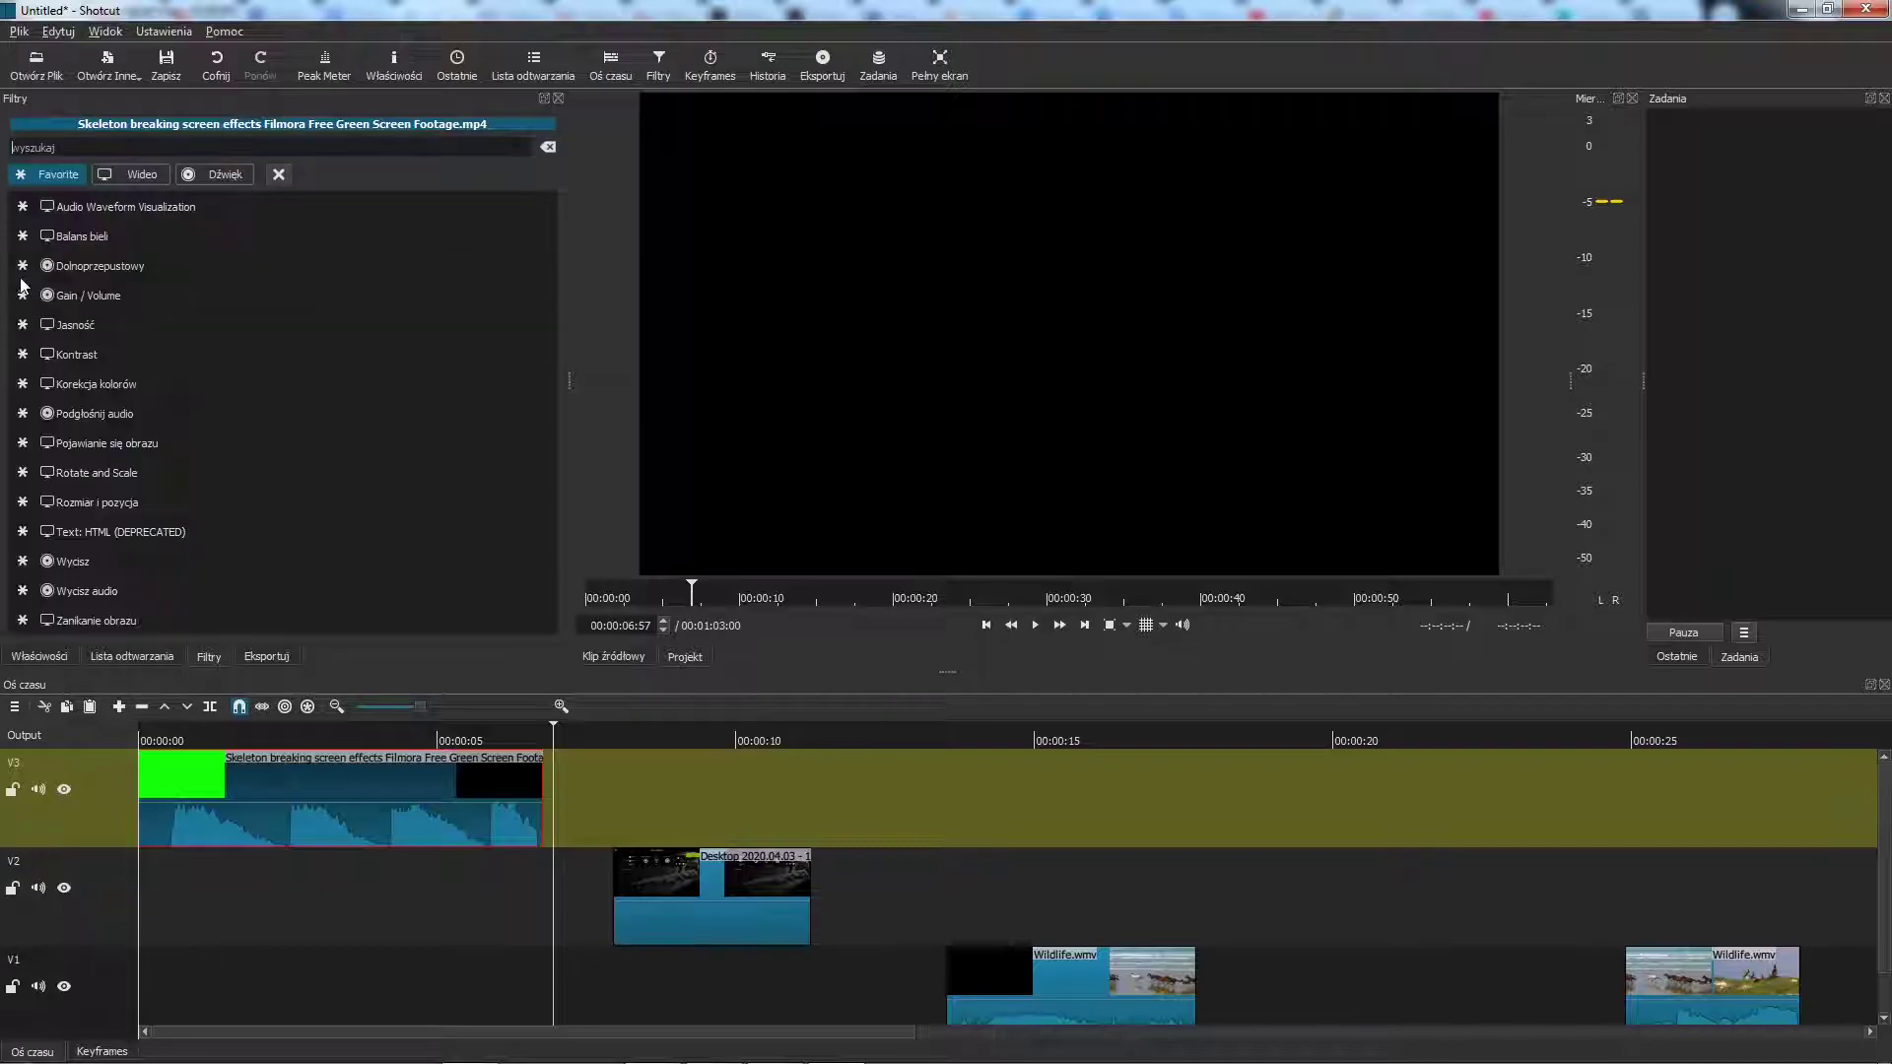
{"action": "left_click", "coordinate": [120, 178]}
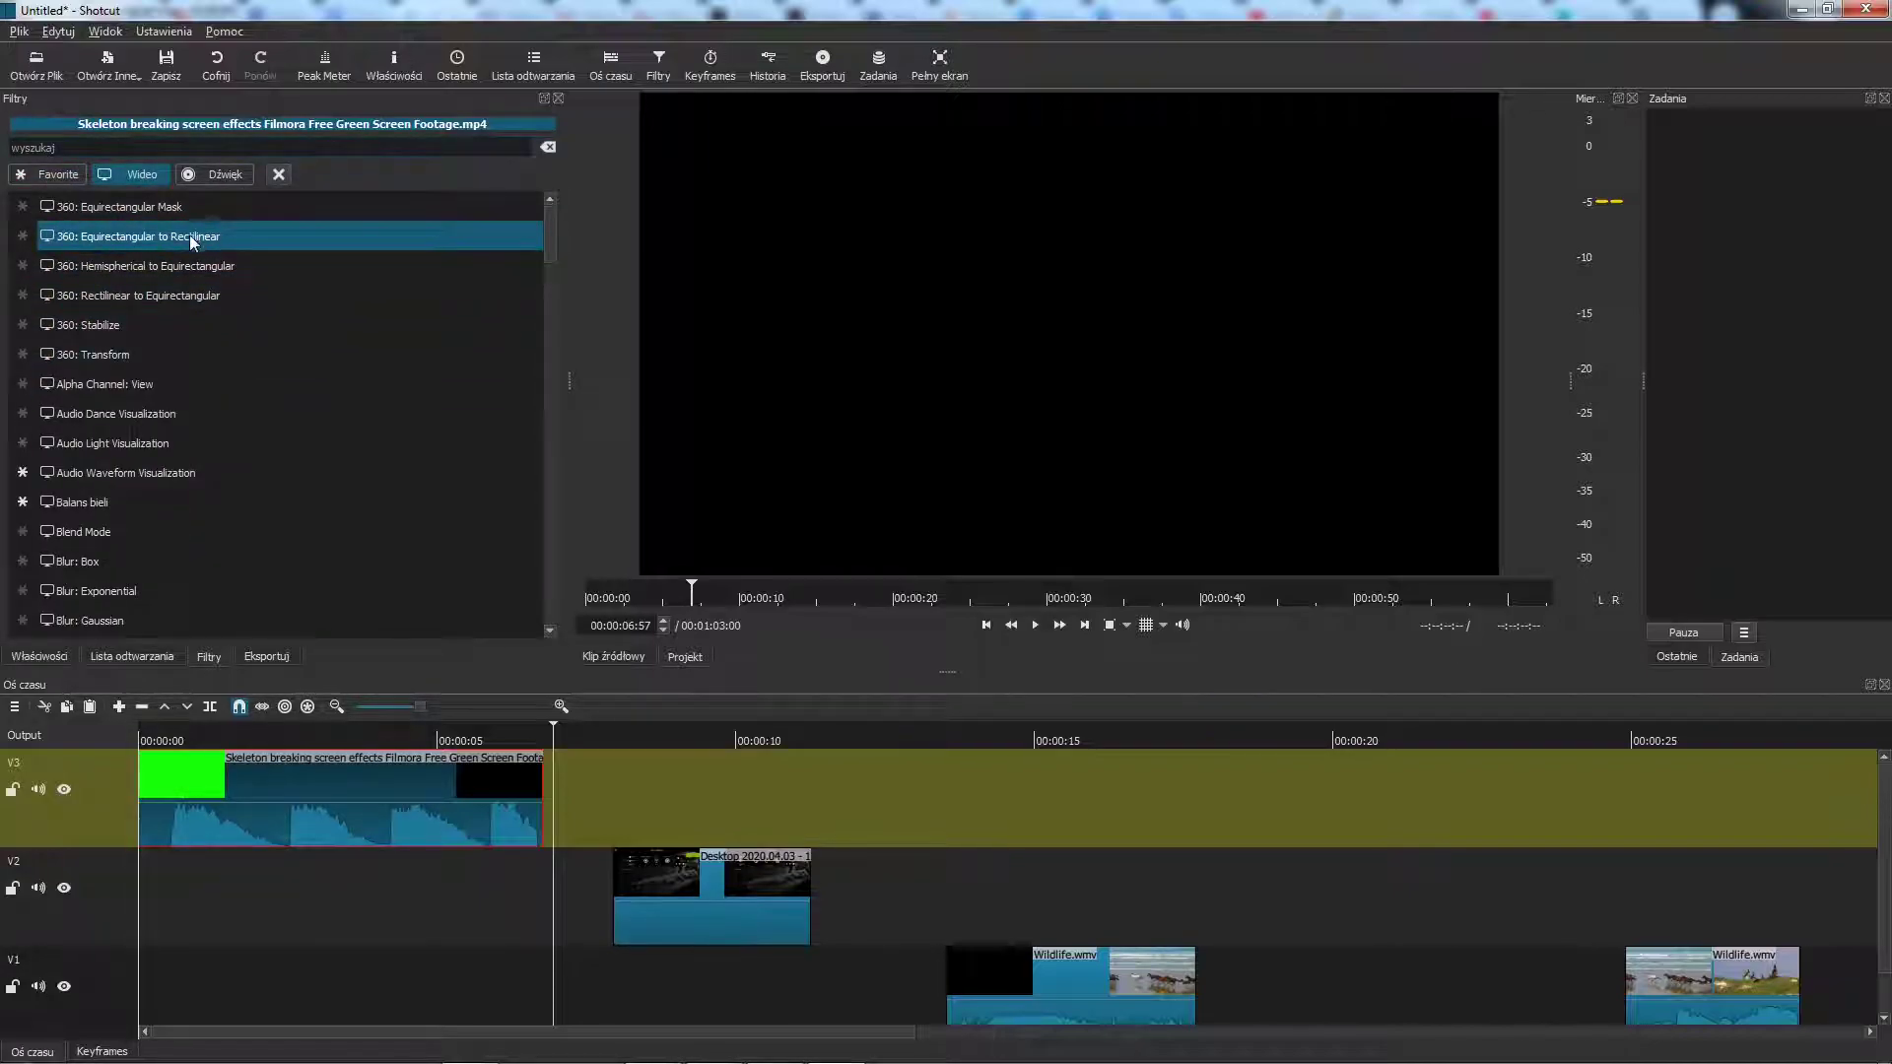
{"action": "scroll", "coordinate": [223, 492], "scroll_direction": "down", "scroll_amount": 3}
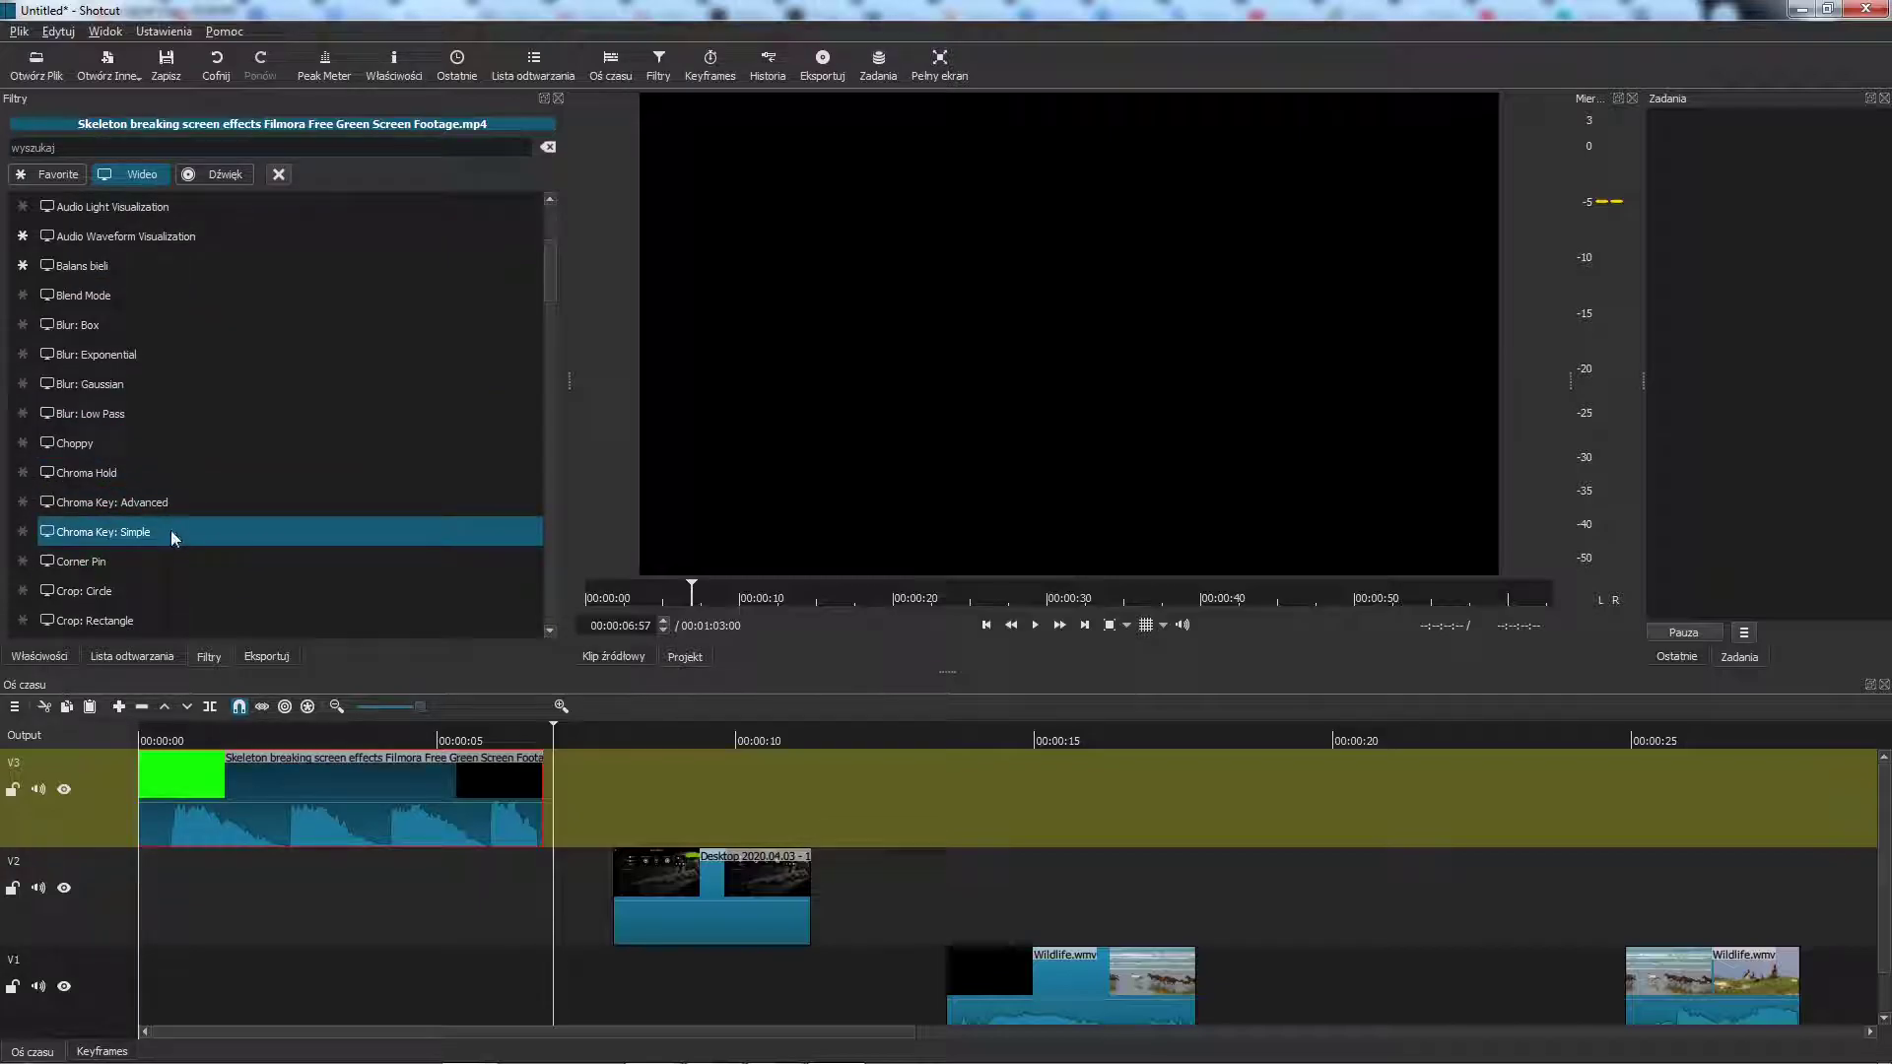
{"action": "left_click", "coordinate": [173, 534]}
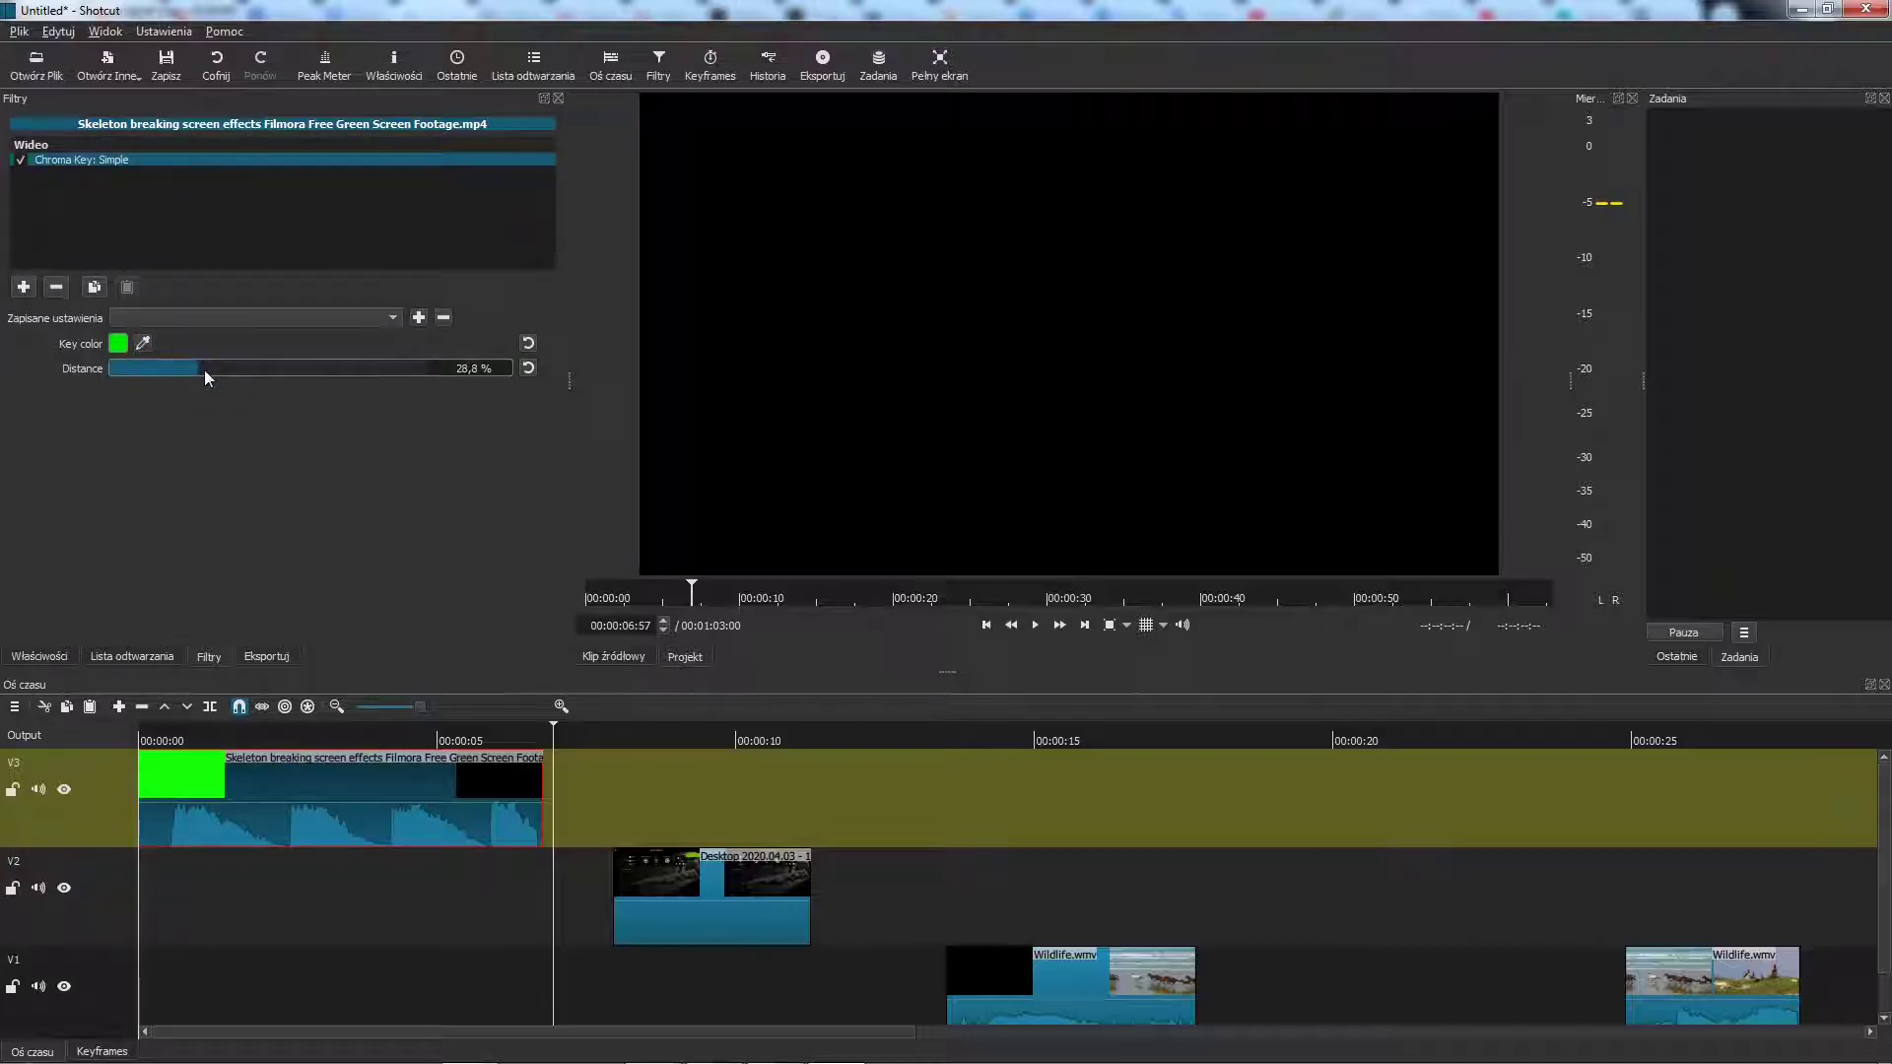
{"action": "left_click_drag", "start_coordinate": [199, 364], "coordinate": [405, 379]}
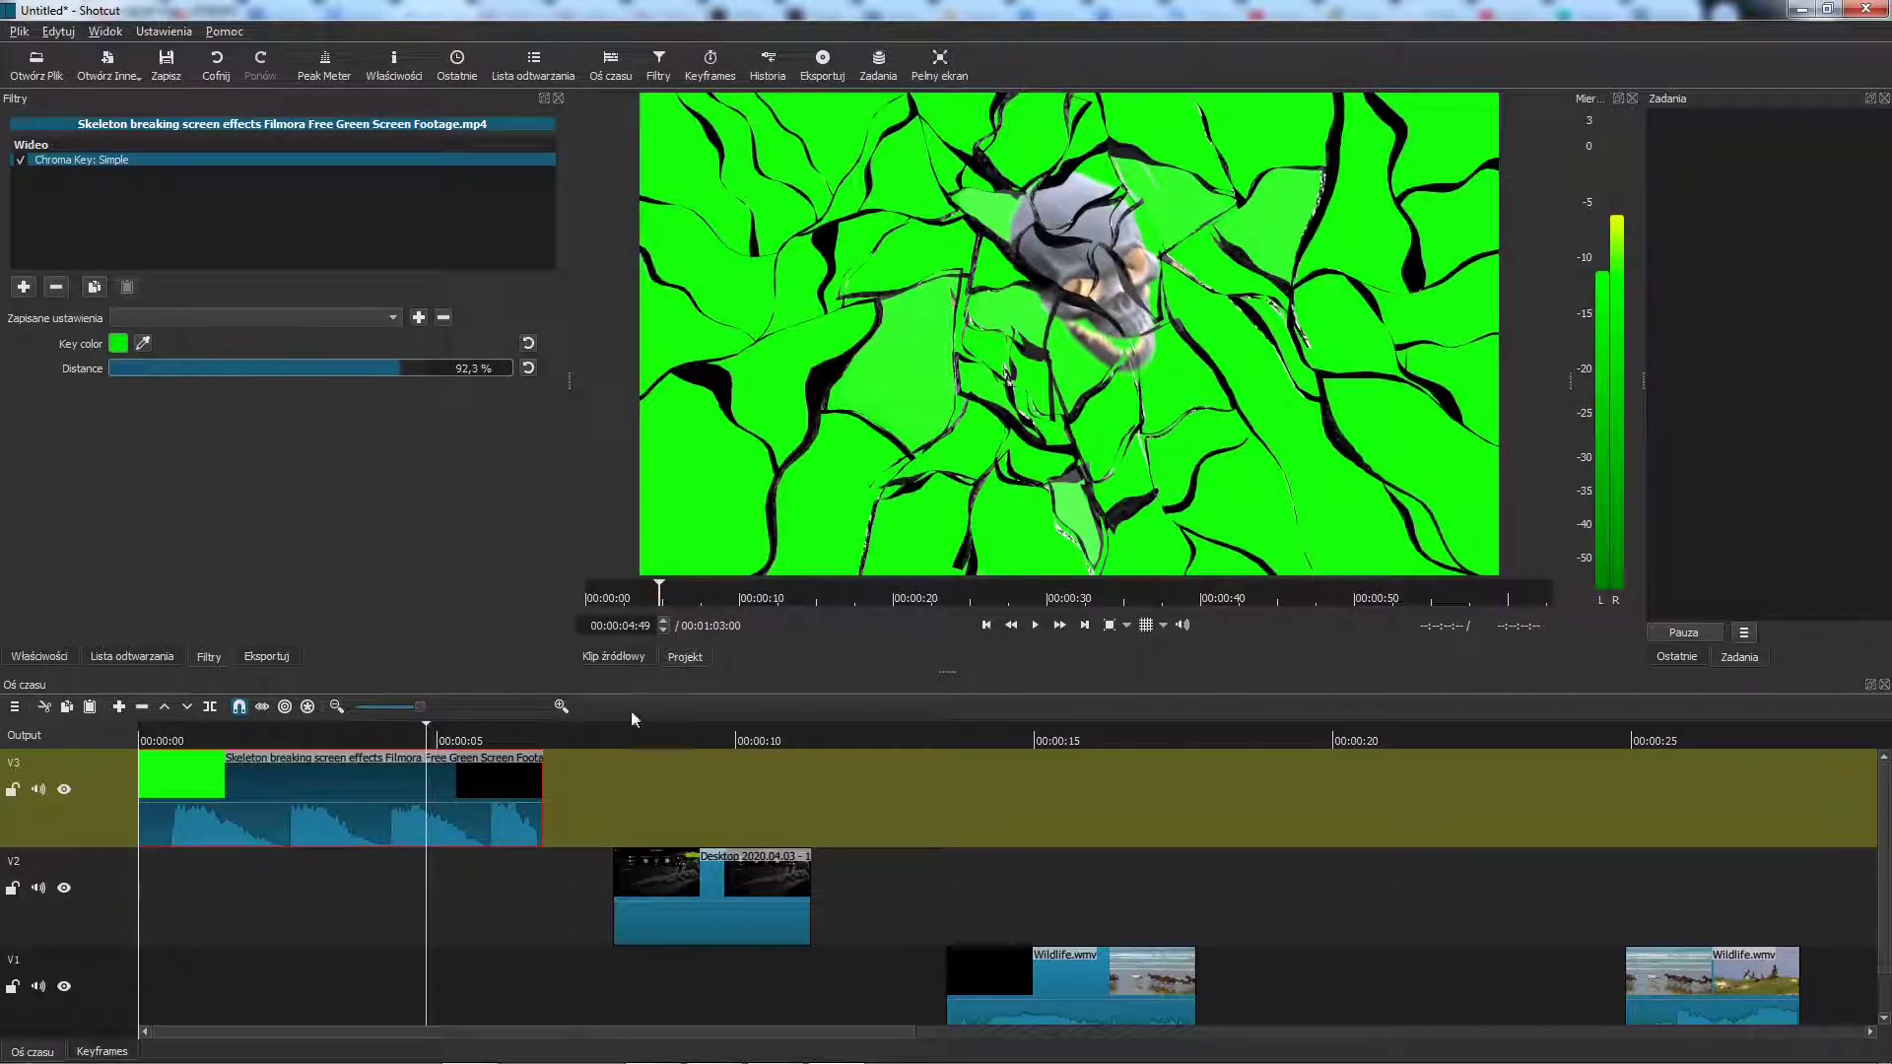
Move the Desktop clip on V2 beneath the skeleton clip and play back the overlapping section.
{"action": "left_click_drag", "start_coordinate": [734, 909], "coordinate": [316, 904]}
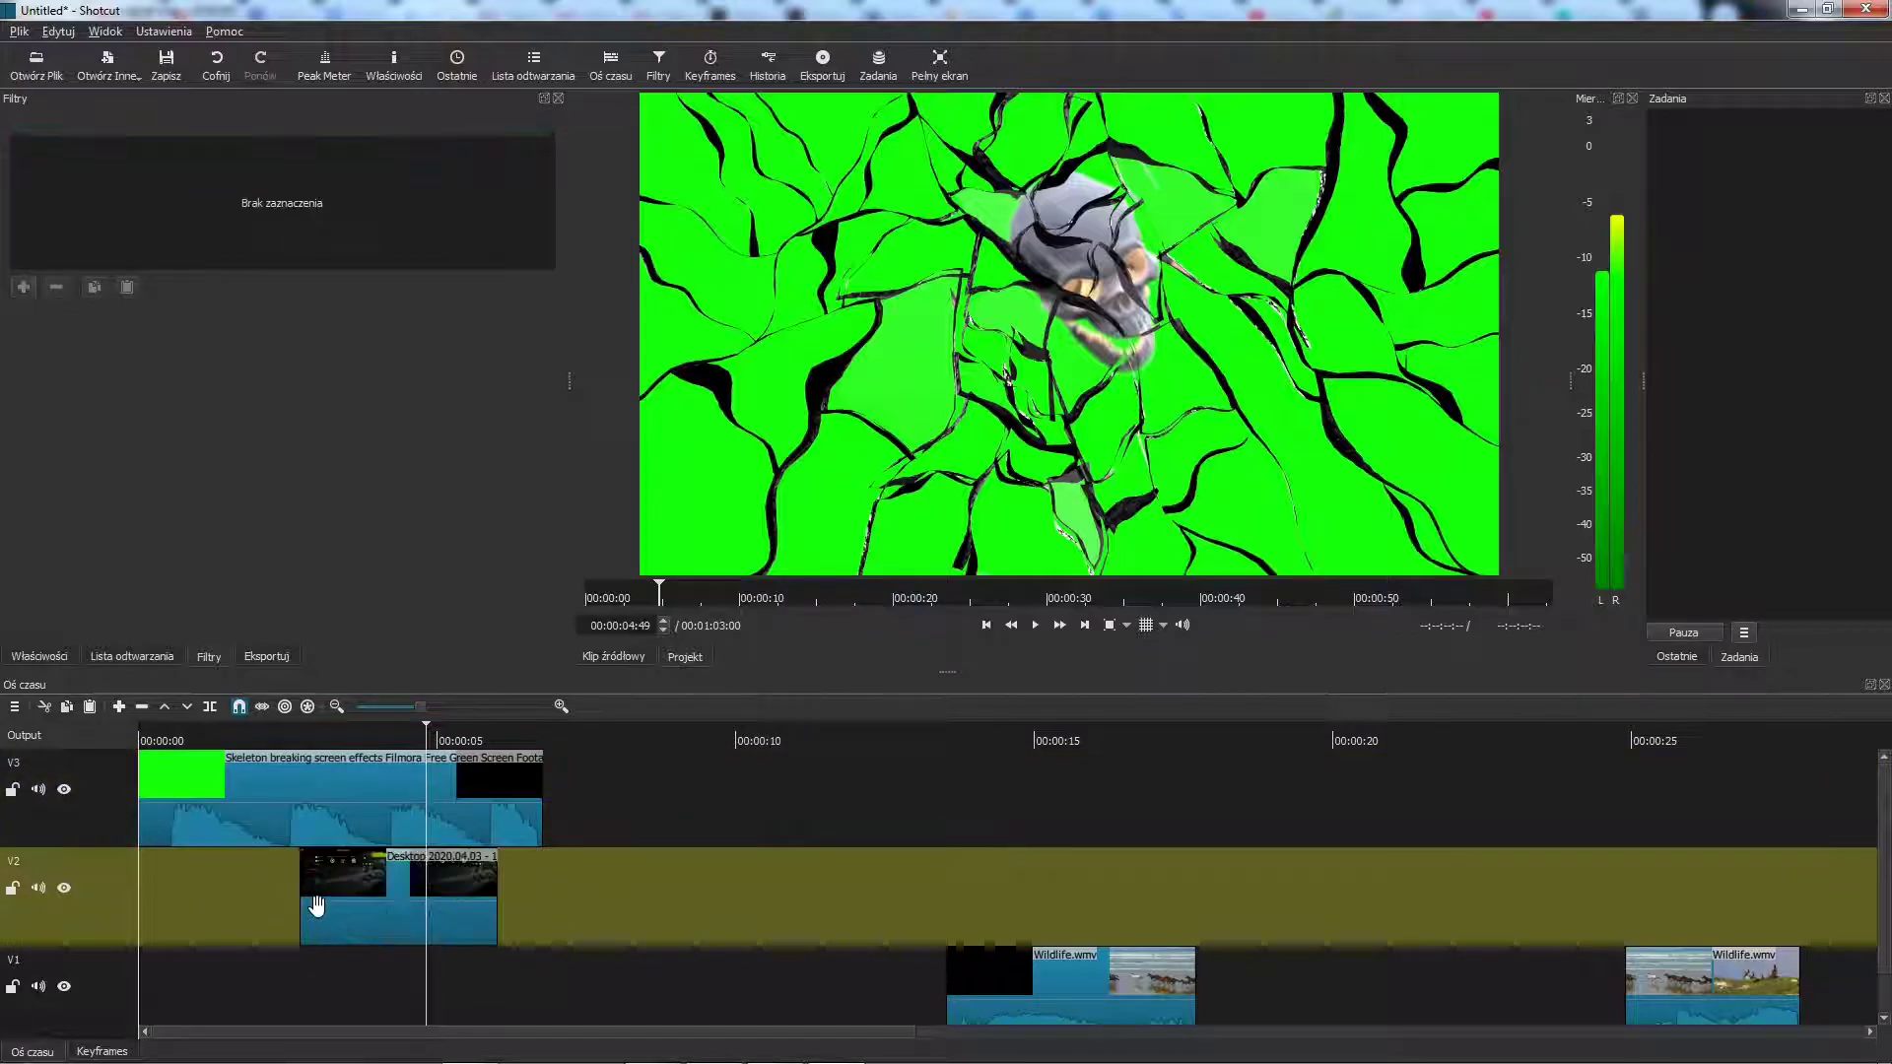
{"action": "left_click", "coordinate": [330, 991]}
{"action": "left_click", "coordinate": [374, 909]}
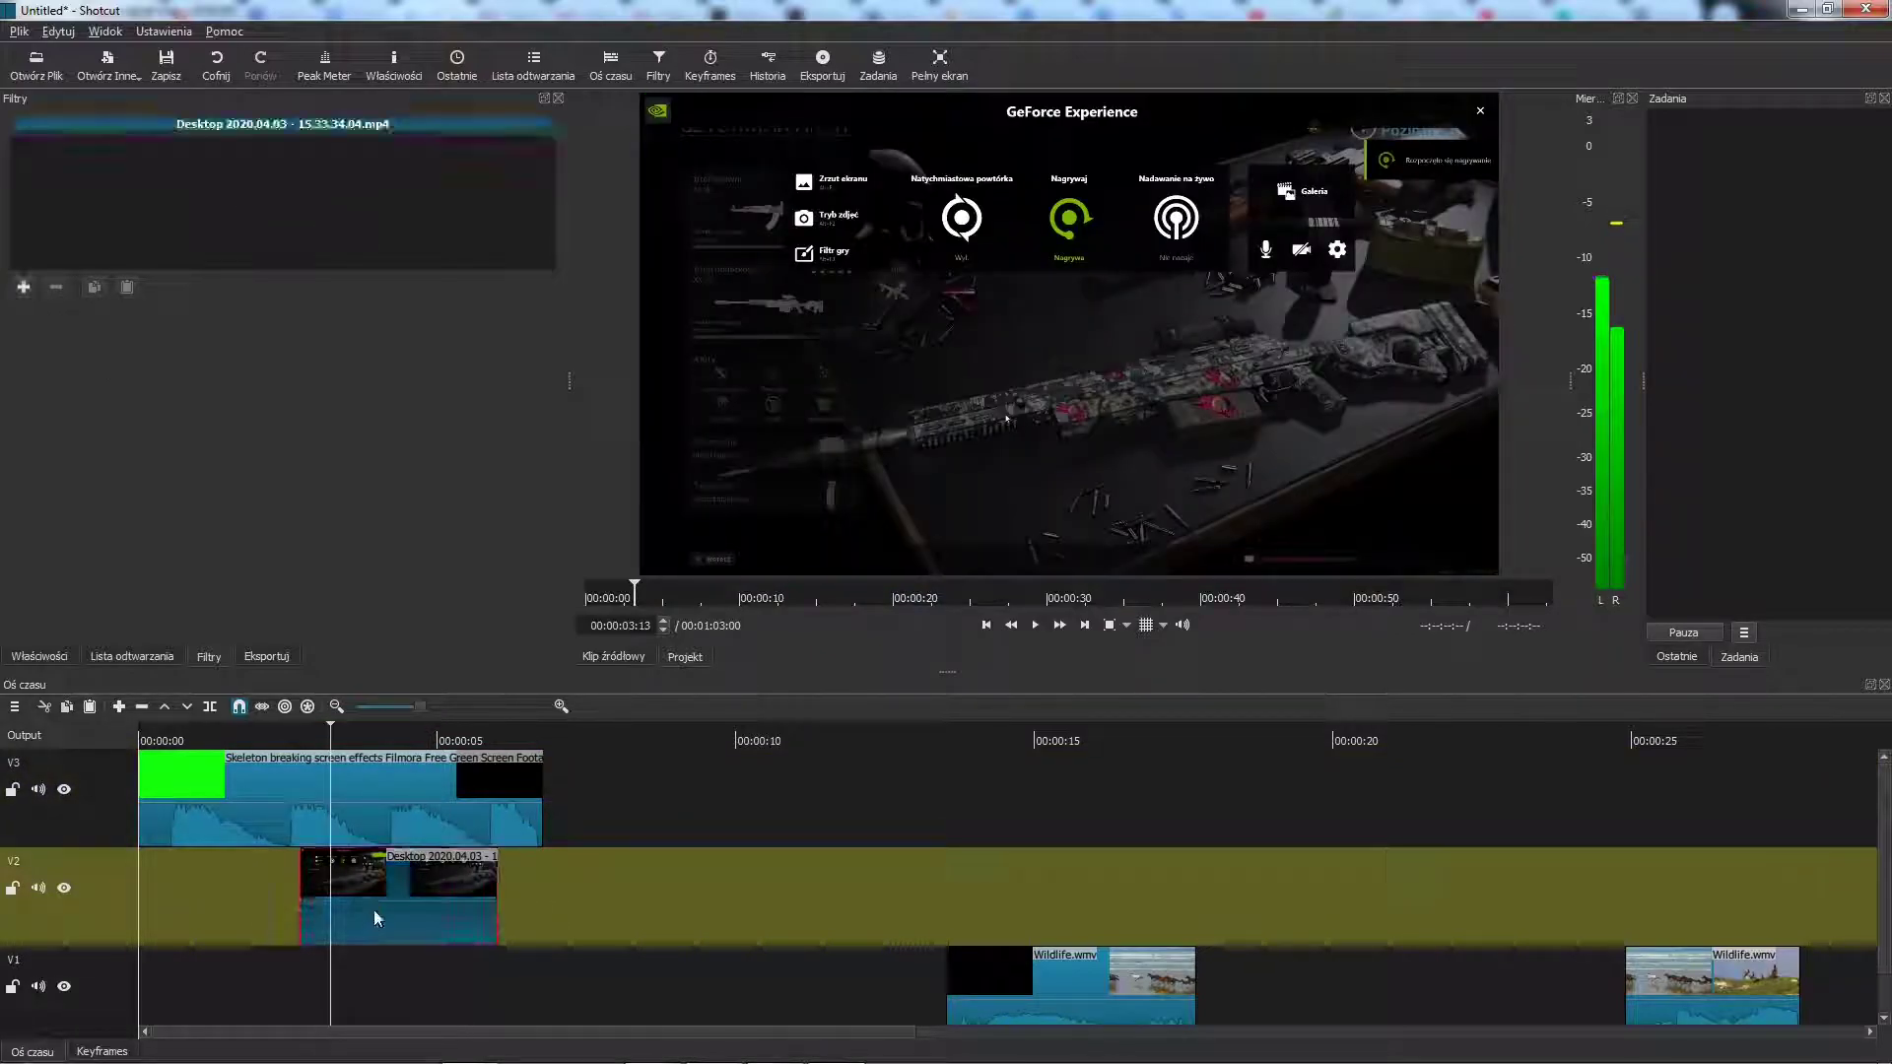
{"action": "left_click", "coordinate": [315, 789]}
{"action": "key", "text": "space"}
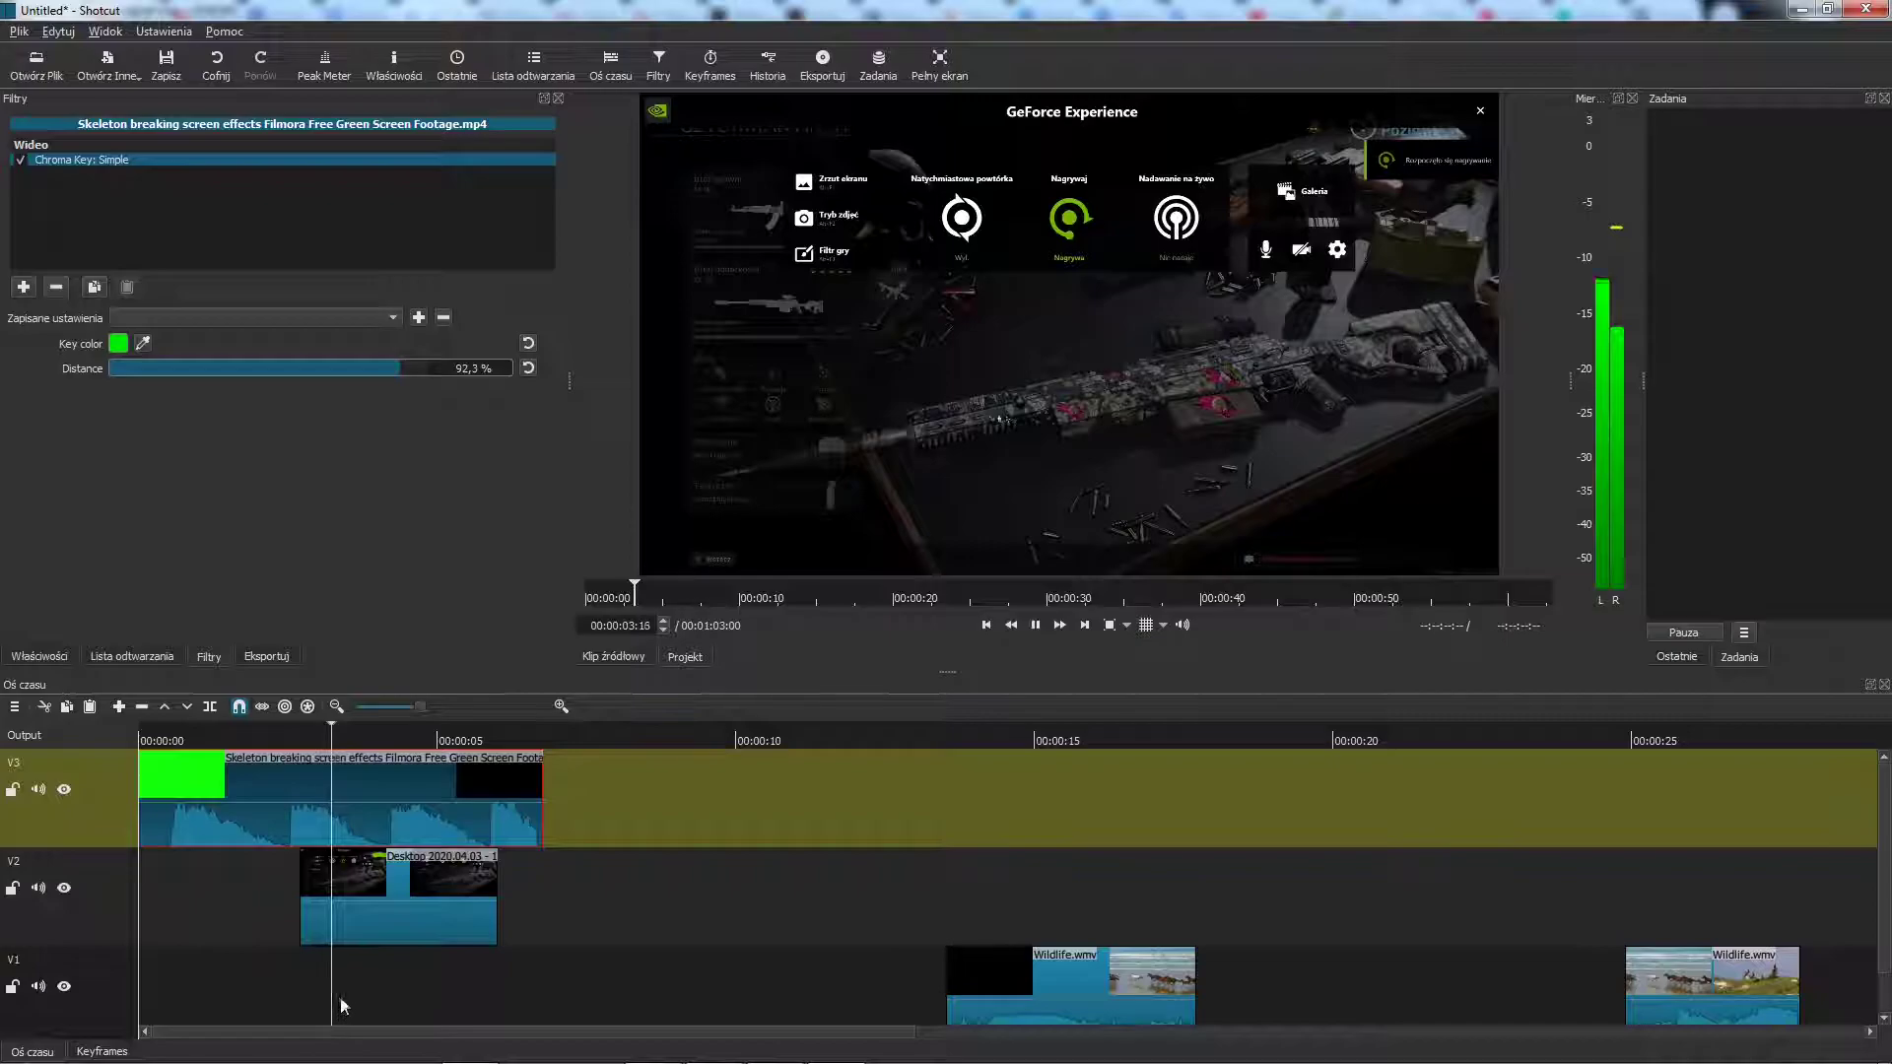
{"action": "key", "text": "space"}
Try a Chroma Key distance of 50.6 % on the skeleton clip, raise it to 66.0 %, and preview each setting.
{"action": "left_click_drag", "start_coordinate": [392, 370], "coordinate": [270, 369]}
{"action": "left_click_drag", "start_coordinate": [437, 990], "coordinate": [317, 989]}
{"action": "key", "text": "space"}
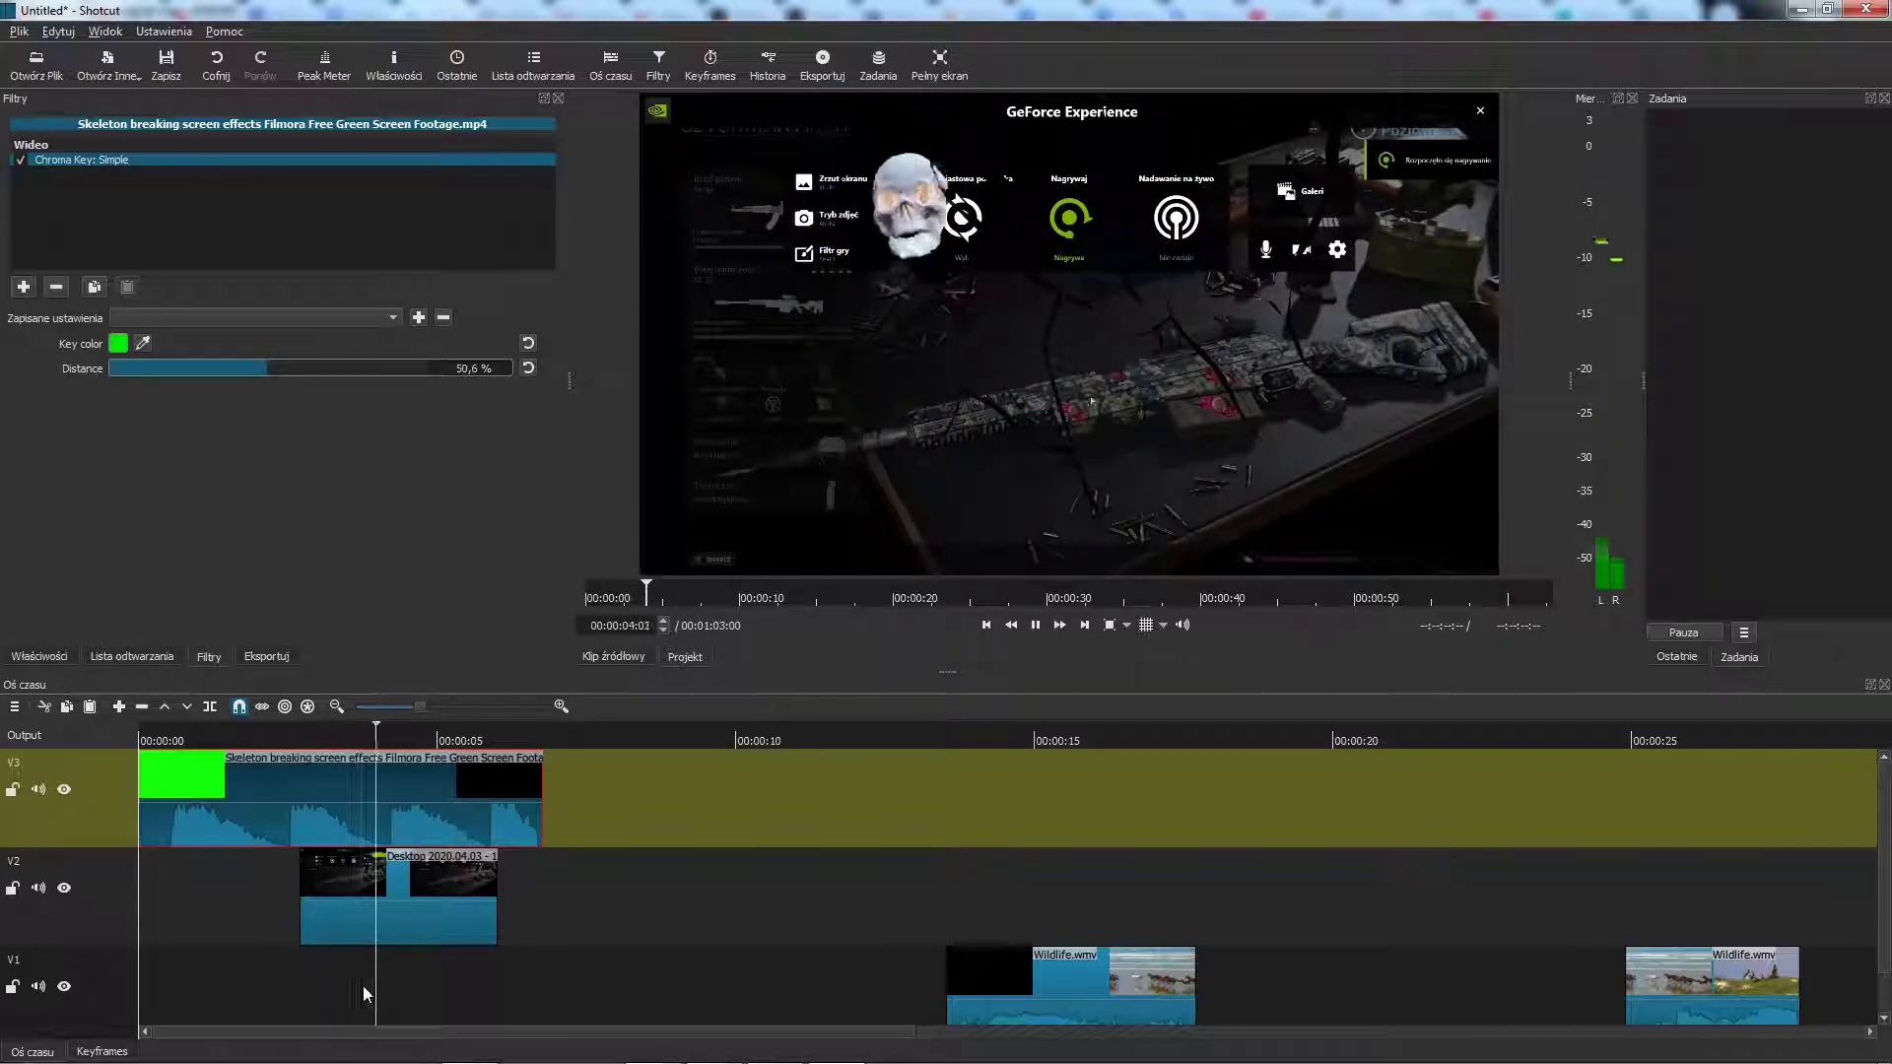
{"action": "key", "text": "space"}
{"action": "left_click_drag", "start_coordinate": [267, 369], "coordinate": [320, 369]}
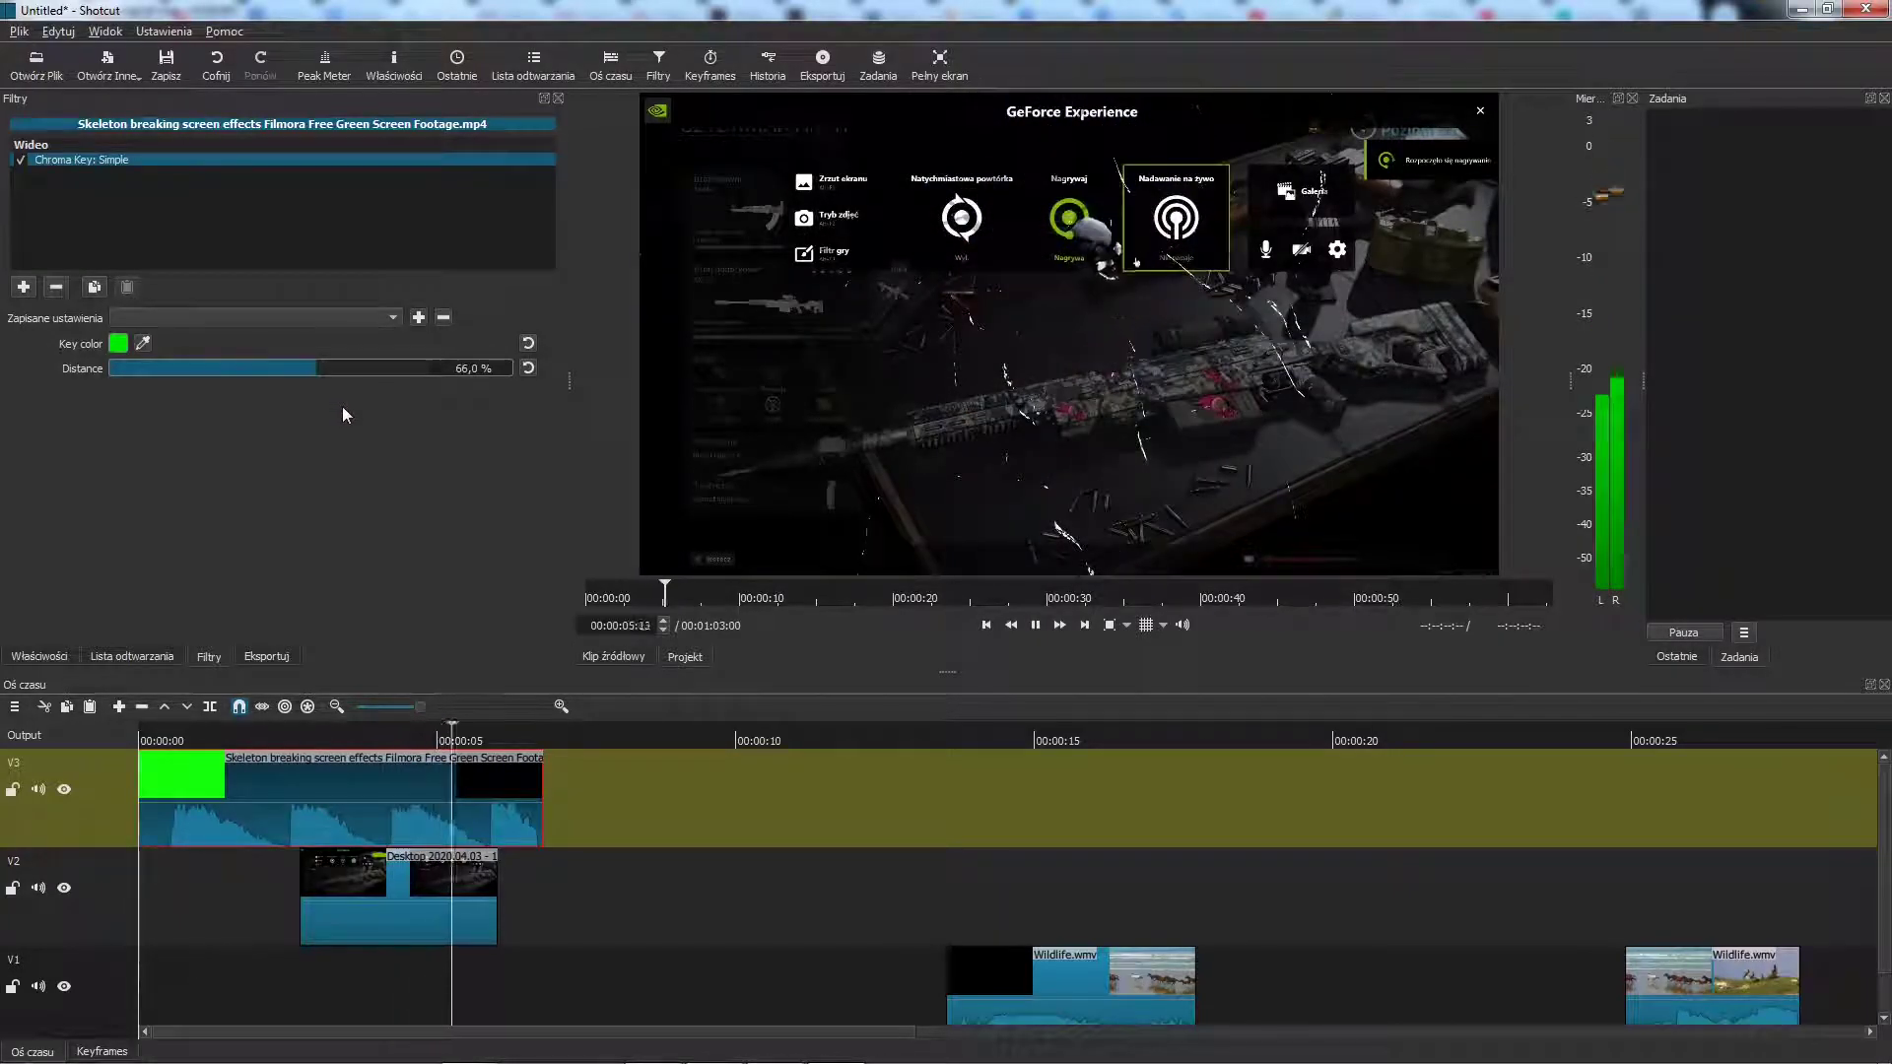
{"action": "key", "text": "space"}
Shift the Desktop clip on V2 so it ends together with the skeleton clip, and play back the ending.
{"action": "left_click_drag", "start_coordinate": [424, 899], "coordinate": [479, 907]}
{"action": "key", "text": "space"}
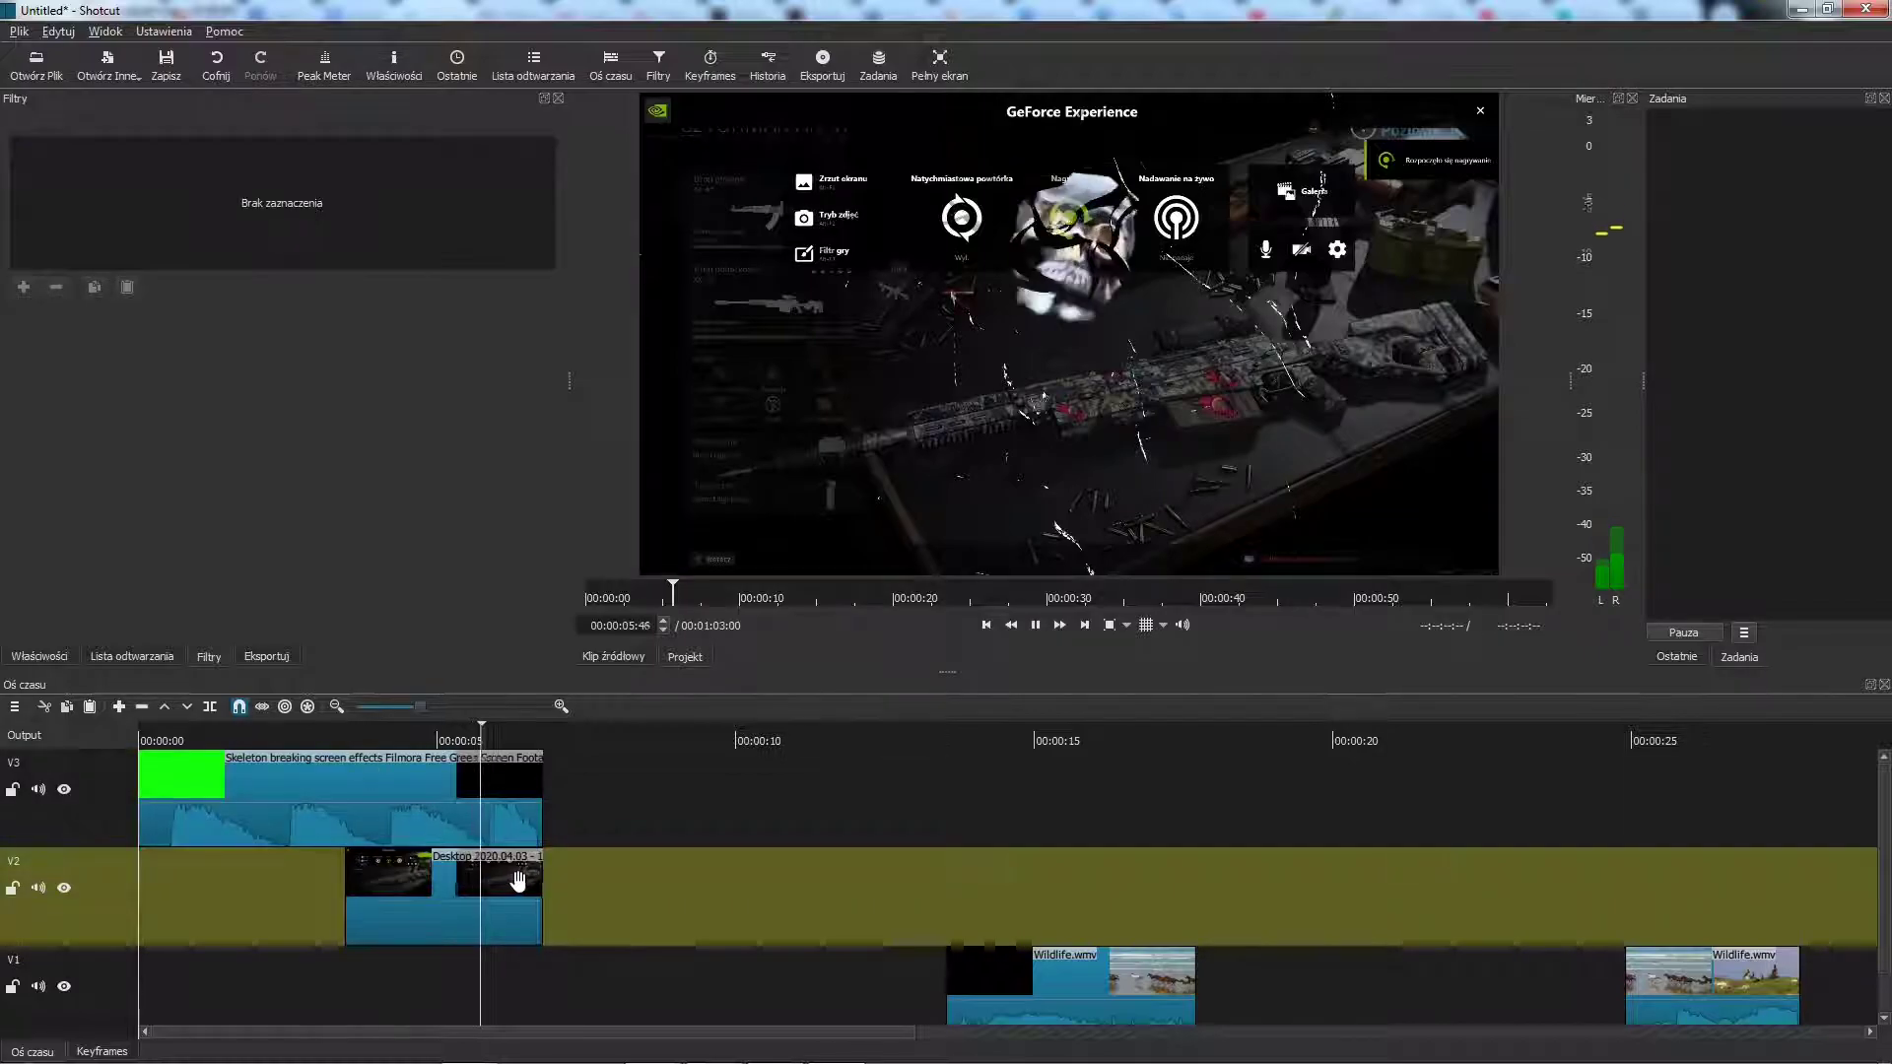
{"action": "key", "text": "space"}
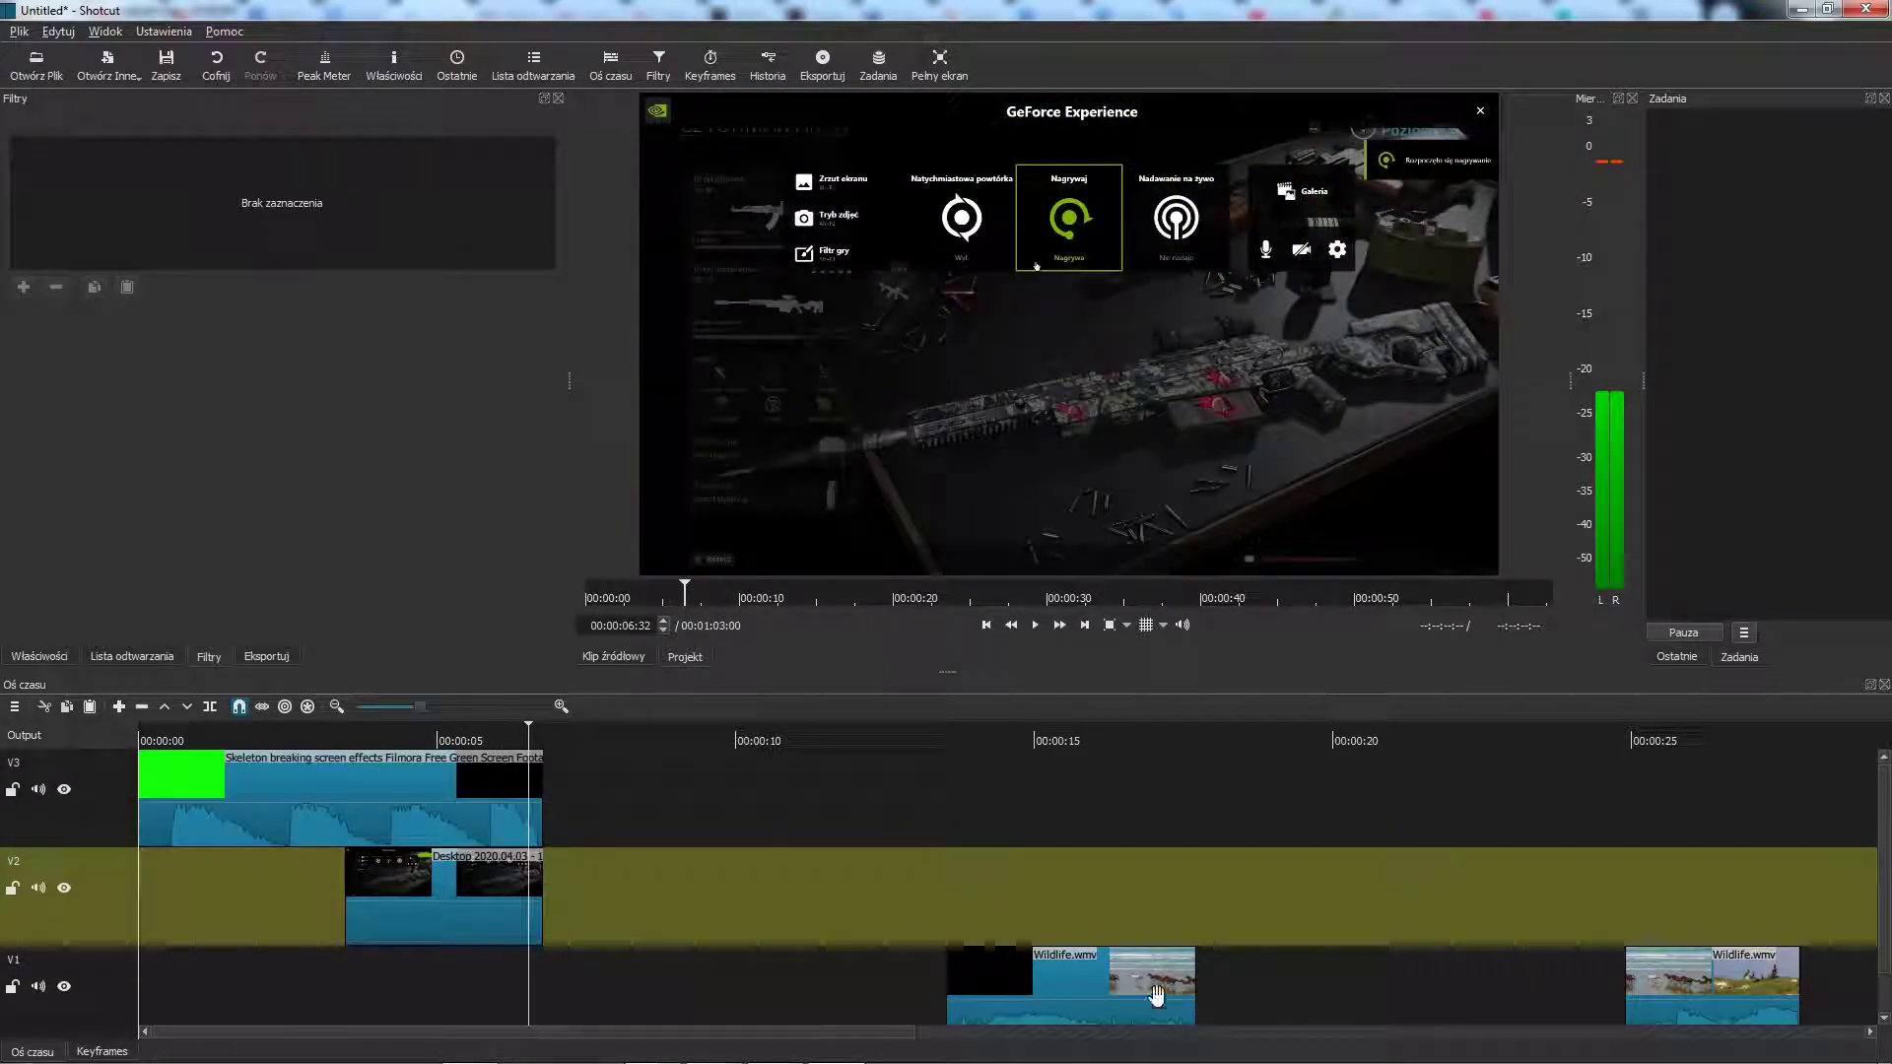
Move the first Wildlife.wmv clip from V1 to V2 directly after the Desktop clip, and play back the cut.
{"action": "left_click_drag", "start_coordinate": [1882, 811], "coordinate": [1888, 855]}
{"action": "left_click_drag", "start_coordinate": [1074, 965], "coordinate": [771, 843]}
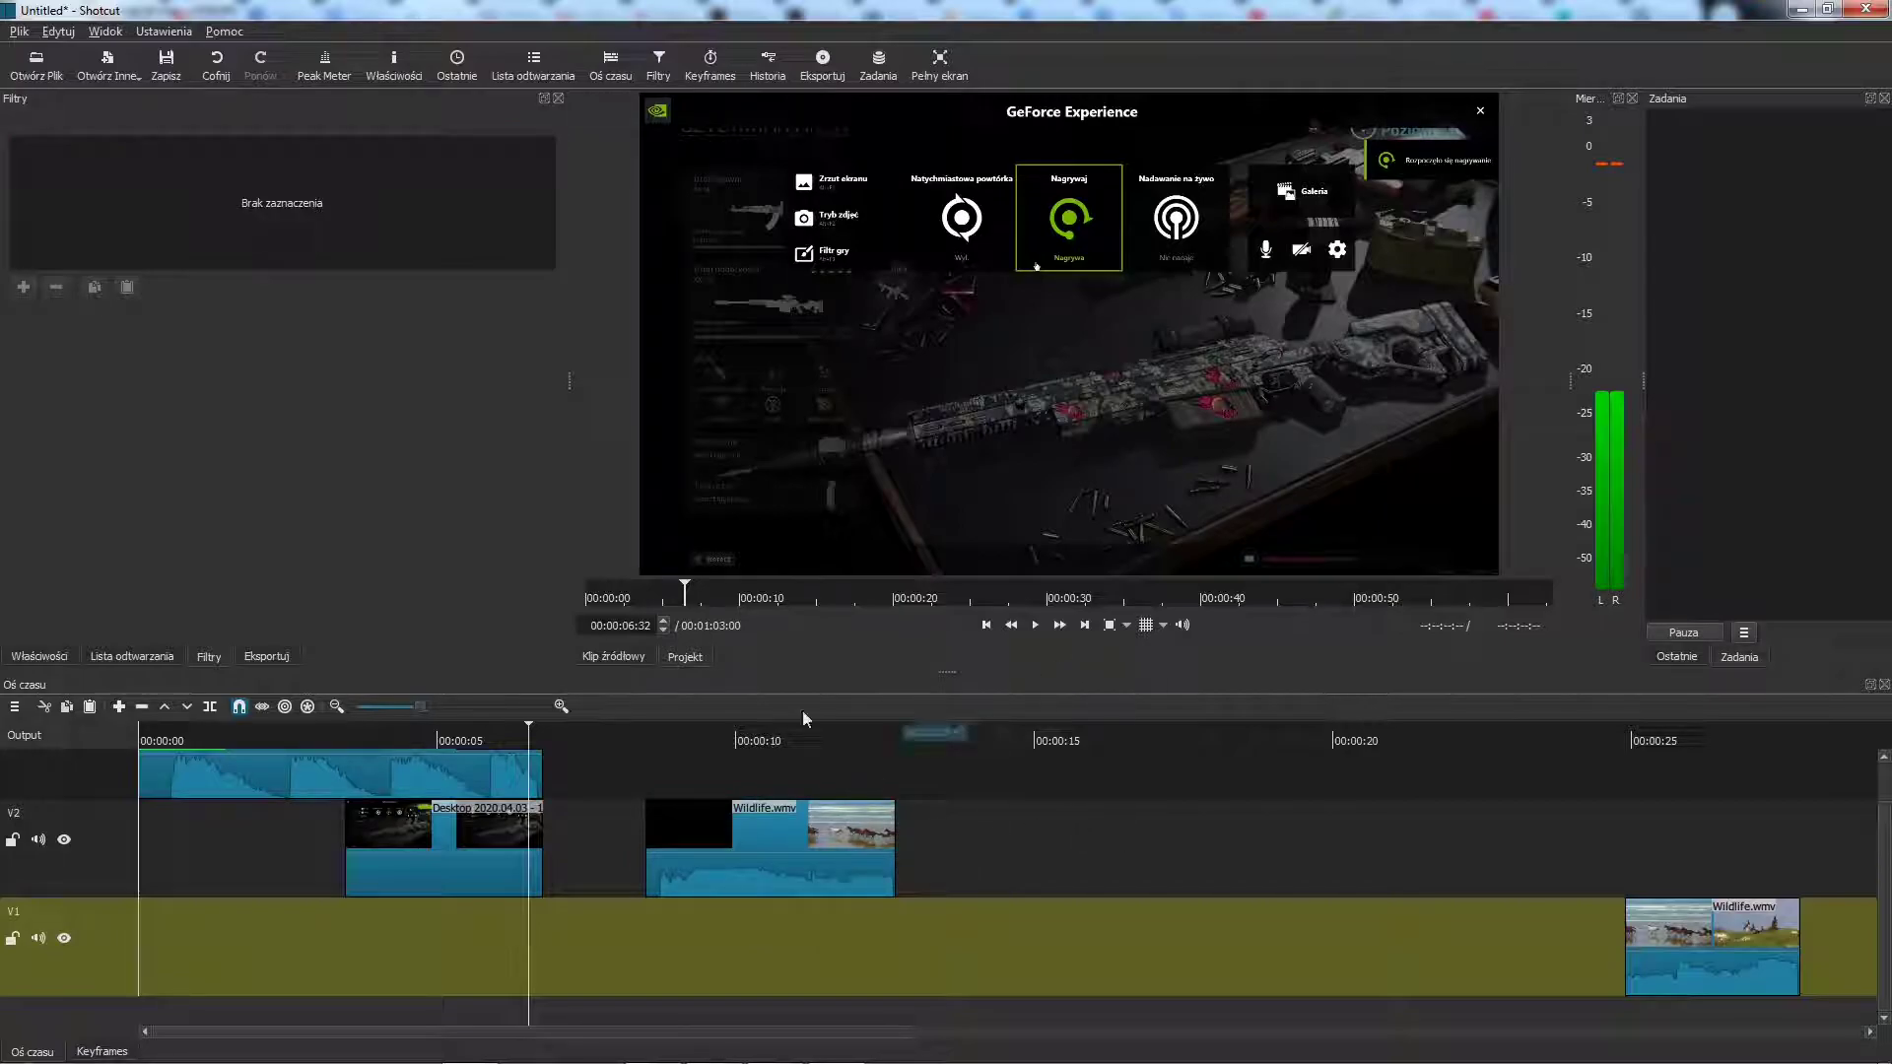
{"action": "left_click", "coordinate": [561, 707]}
{"action": "left_click", "coordinate": [561, 706]}
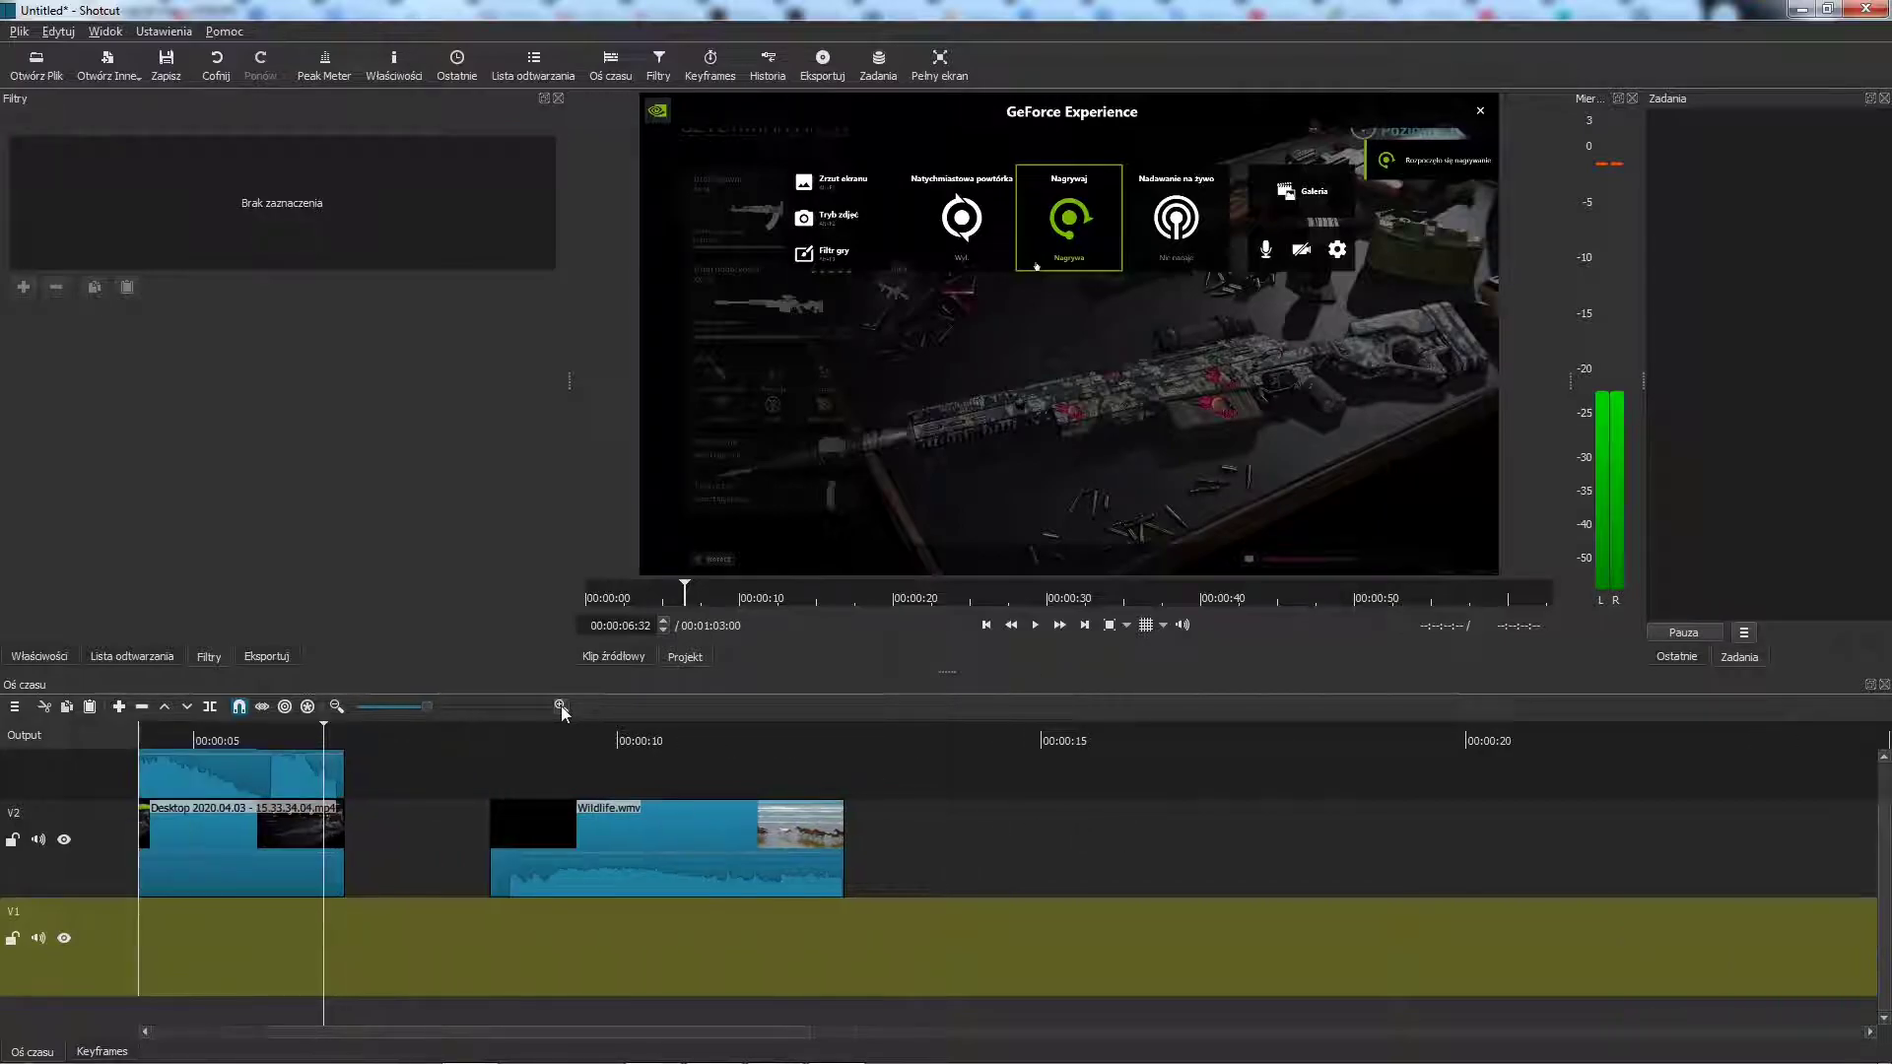
{"action": "left_click", "coordinate": [561, 706]}
{"action": "scroll", "coordinate": [697, 1032], "scroll_direction": "left", "scroll_amount": 5}
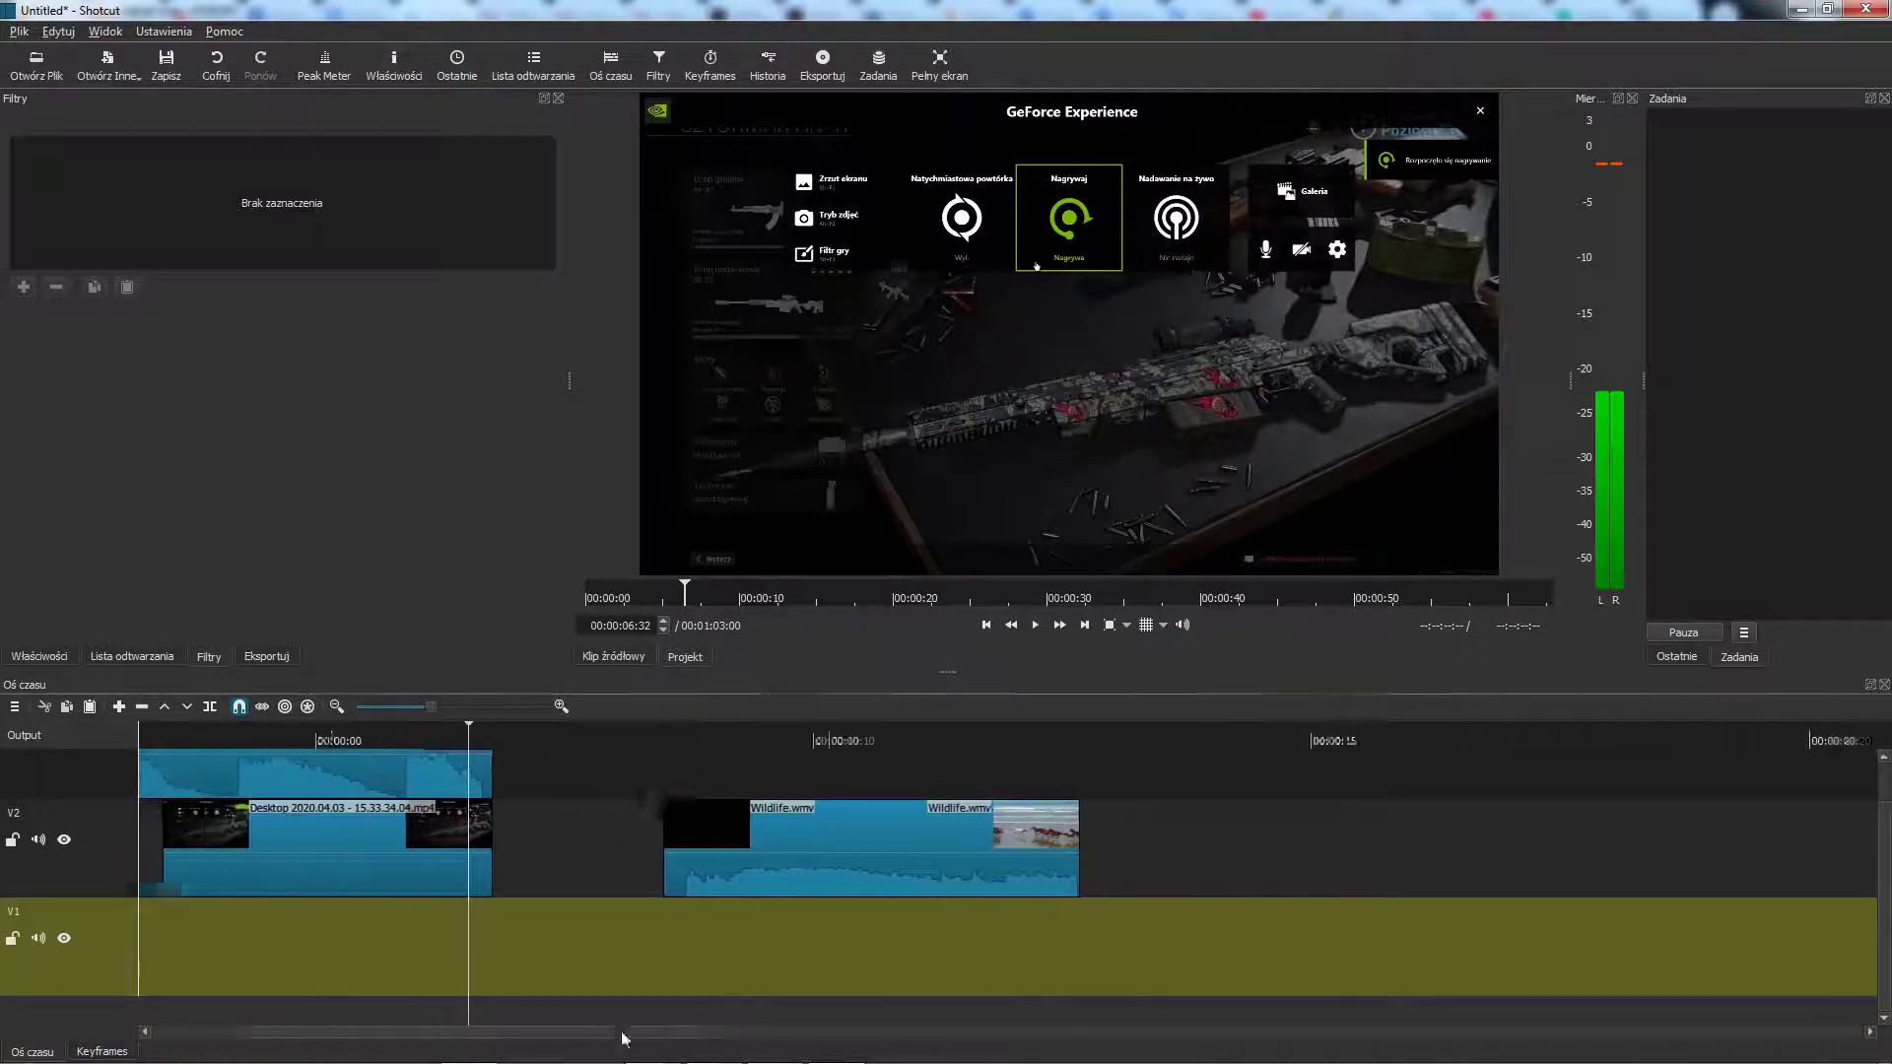
{"action": "left_click", "coordinate": [554, 965]}
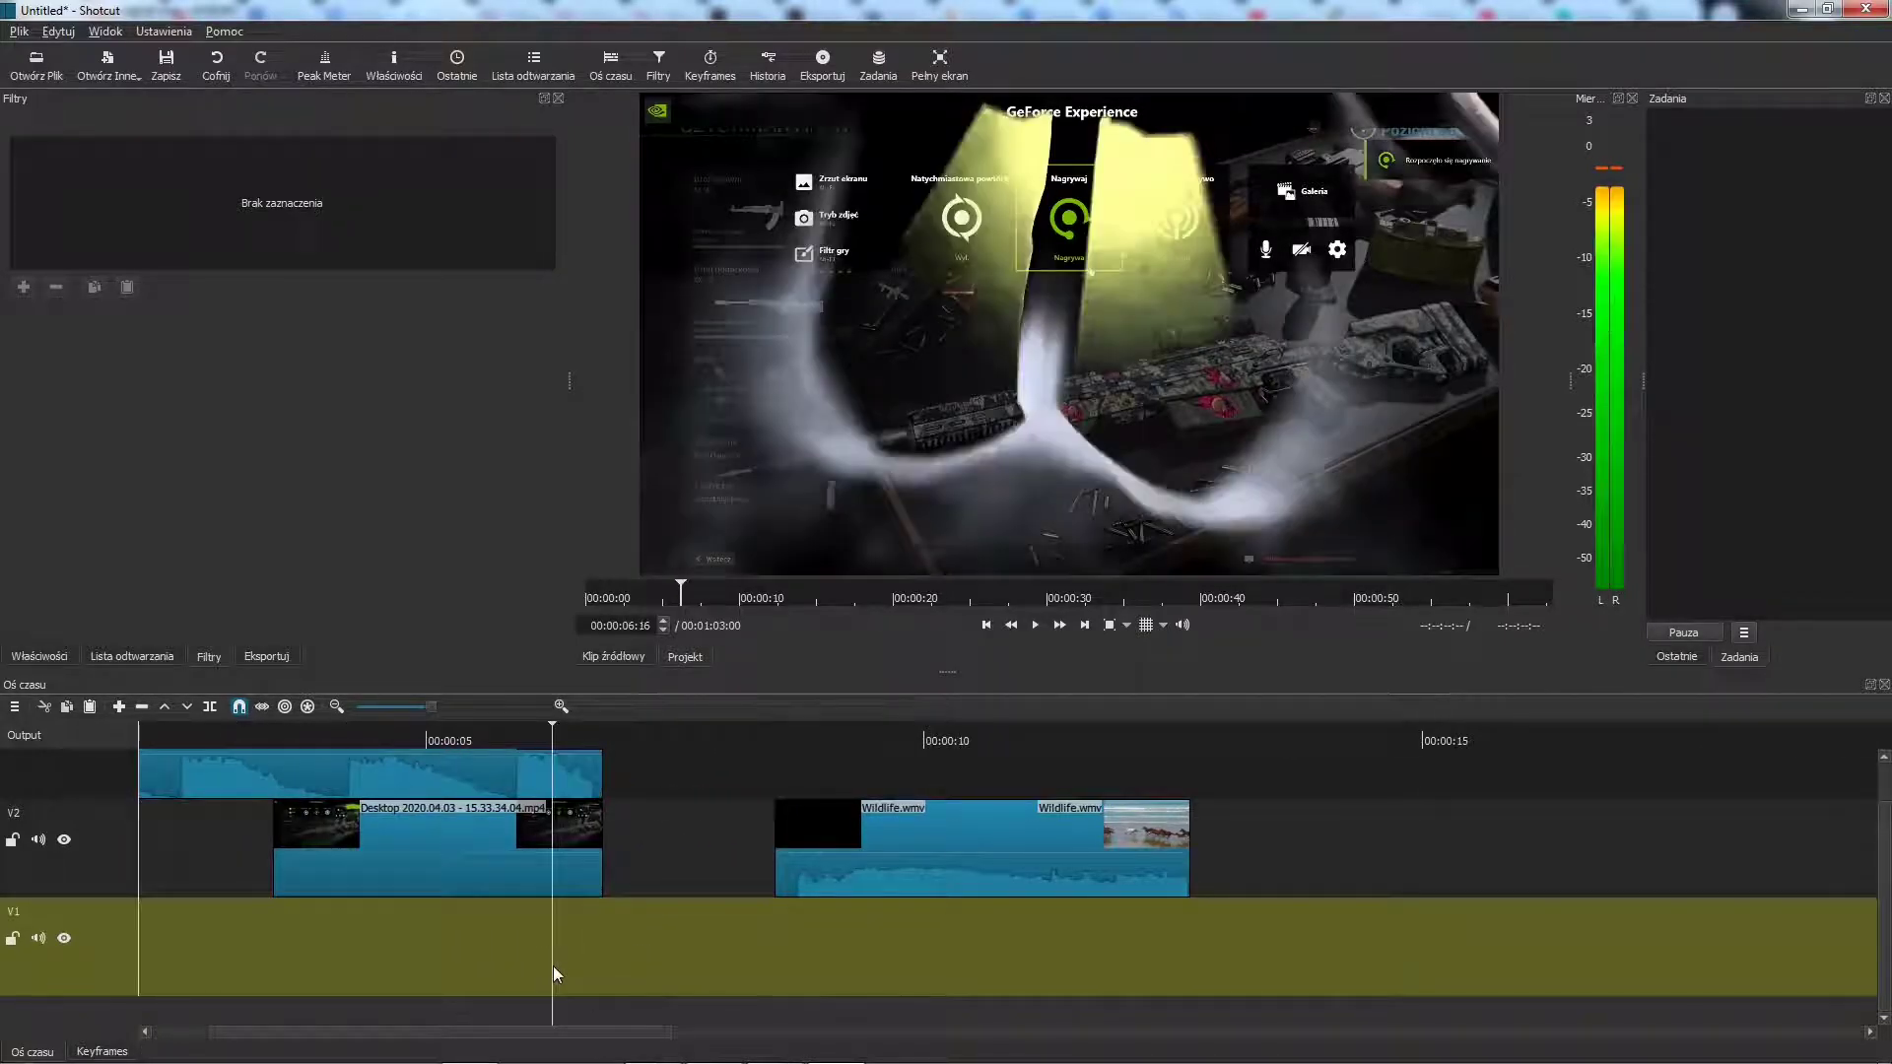
{"action": "left_click_drag", "start_coordinate": [975, 859], "coordinate": [803, 860]}
{"action": "left_click", "coordinate": [609, 955]}
{"action": "key", "text": "space"}
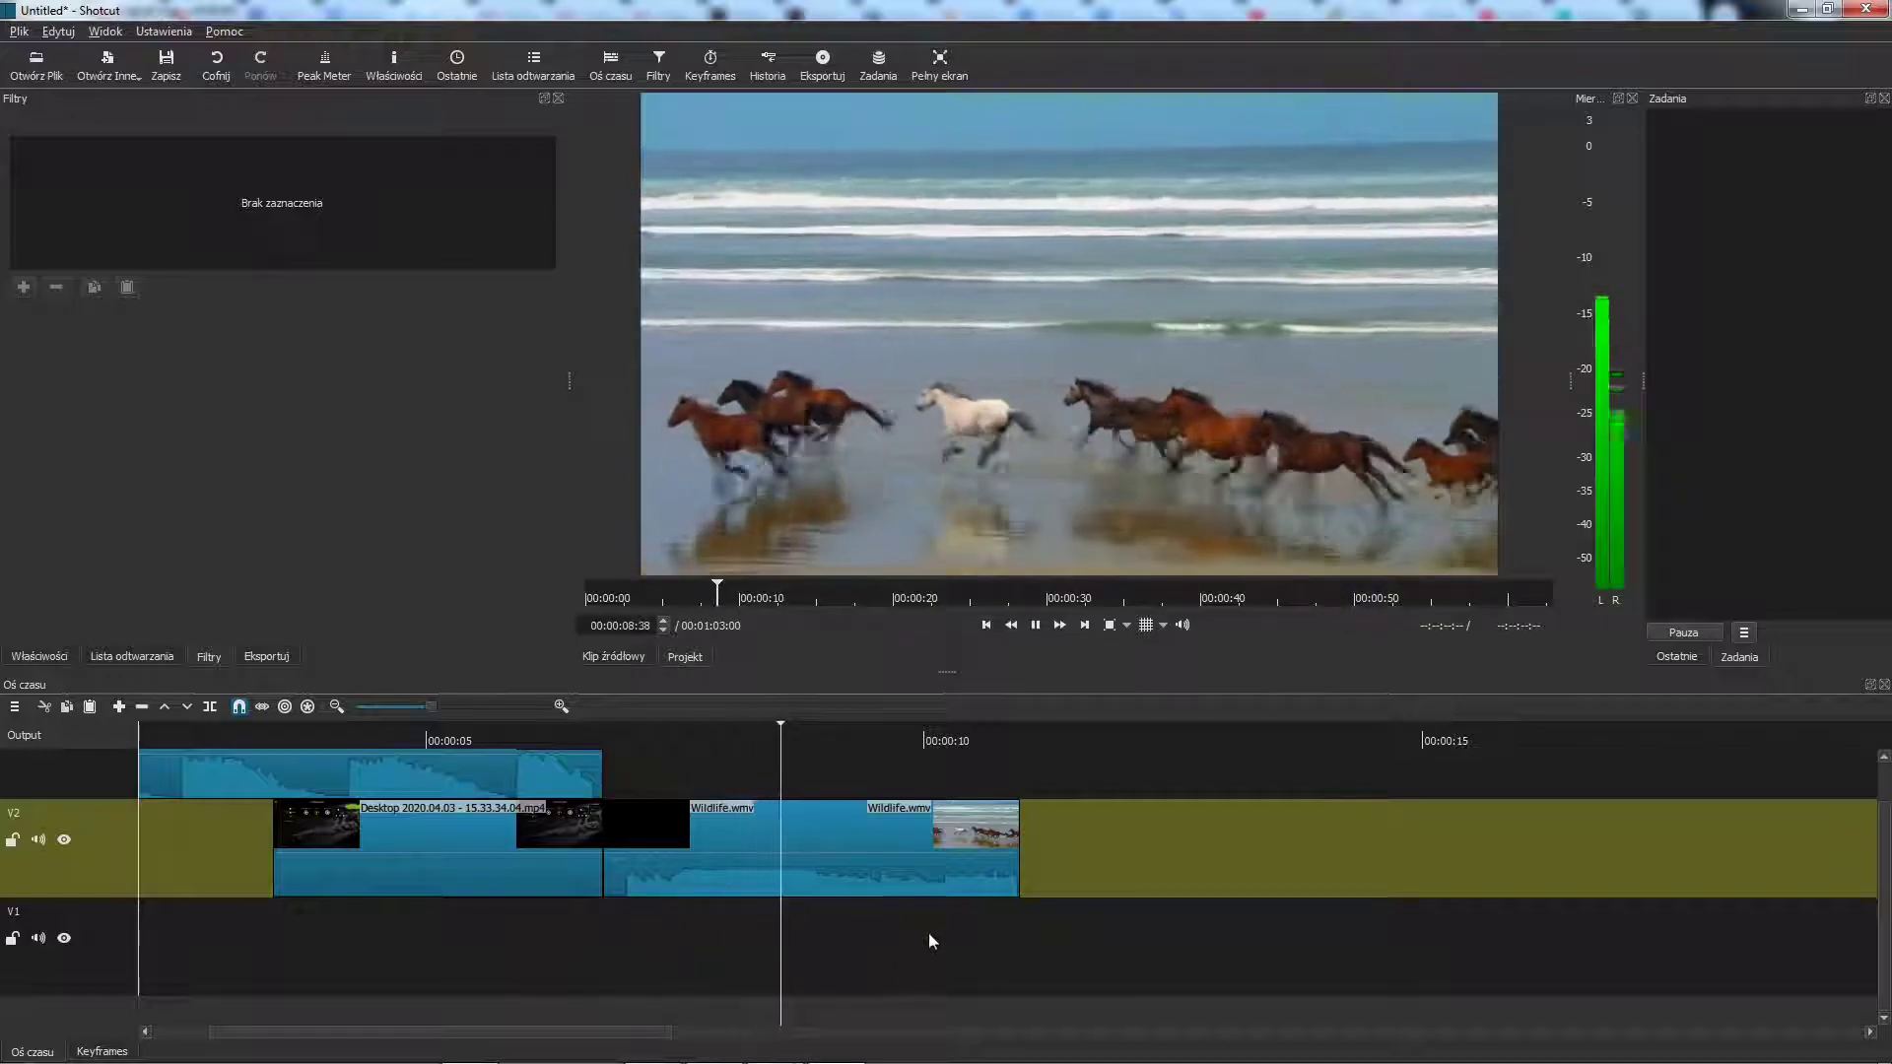
{"action": "key", "text": "space"}
Try a short transition by overlapping the Wildlife clip onto the end of the Desktop clip, preview it, and undo the overlap.
{"action": "left_click", "coordinate": [725, 853]}
{"action": "left_click_drag", "start_coordinate": [726, 853], "coordinate": [682, 855]}
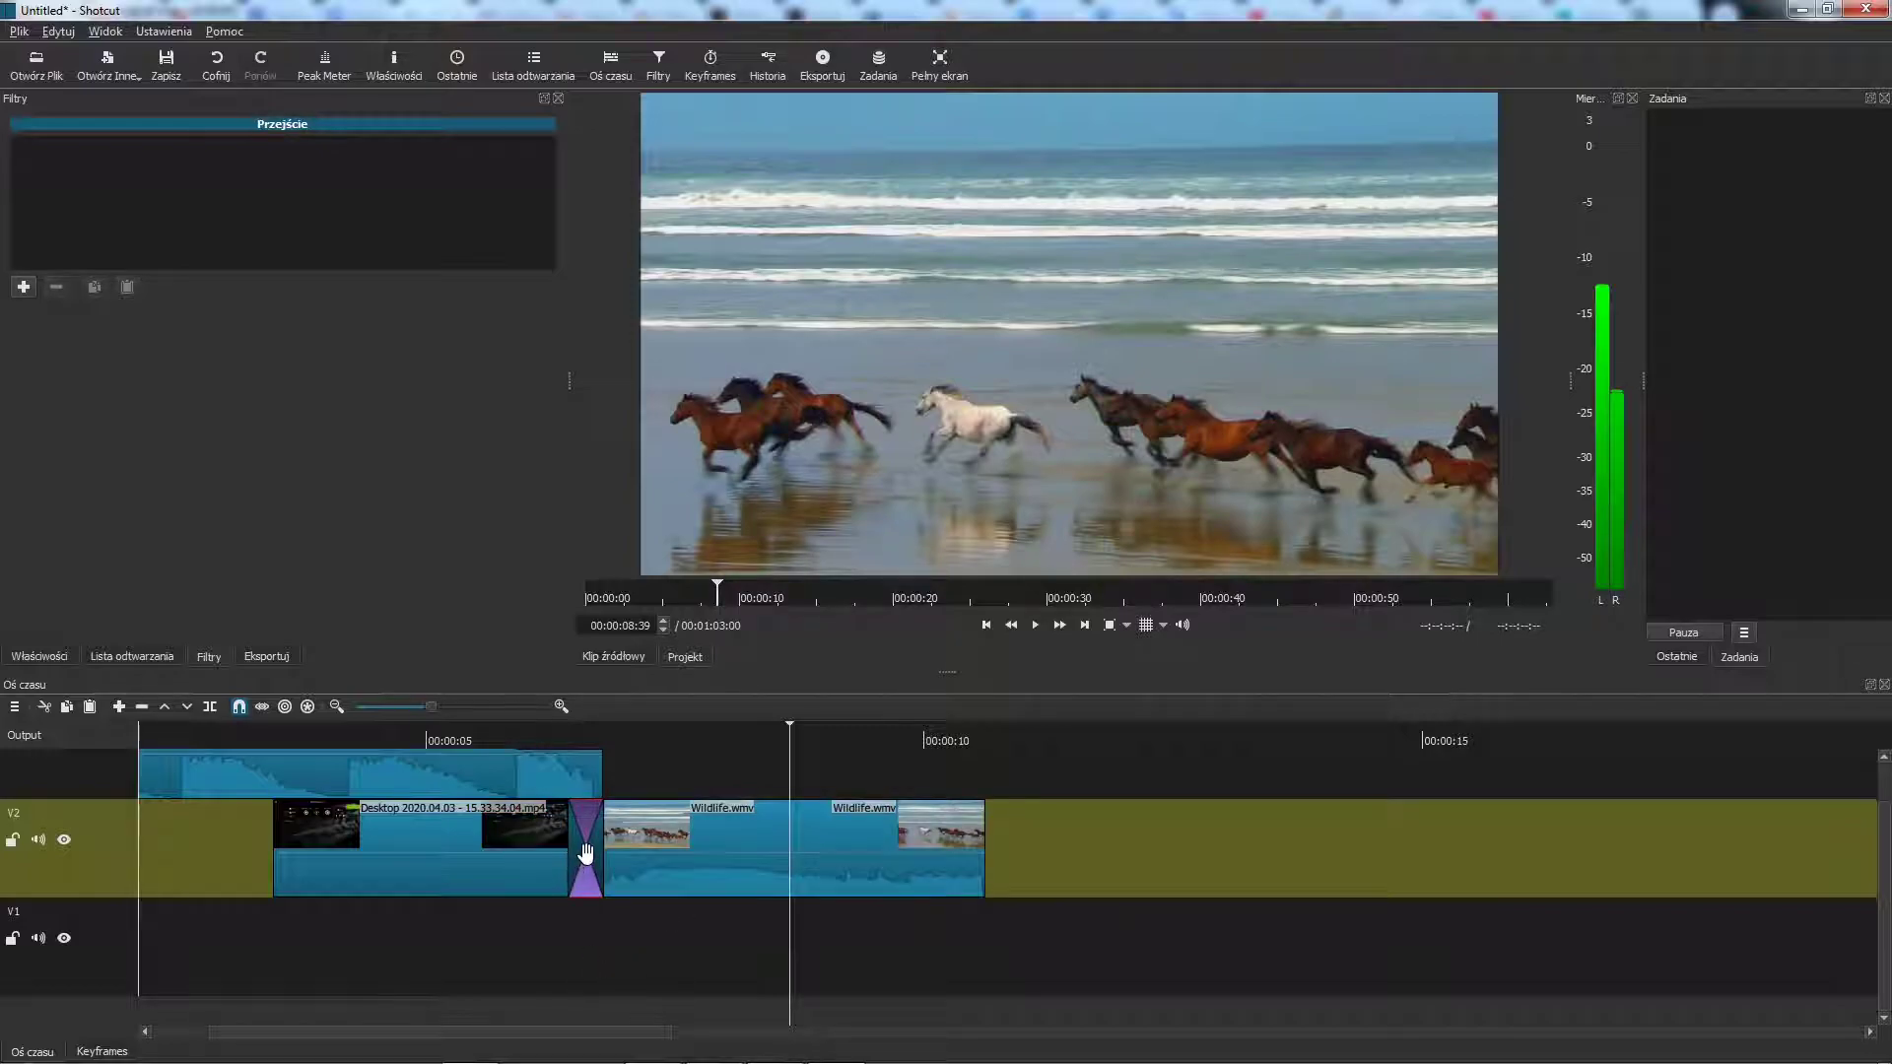
{"action": "left_click", "coordinate": [544, 970]}
{"action": "left_click_drag", "start_coordinate": [544, 970], "coordinate": [488, 947]}
{"action": "key", "text": "space"}
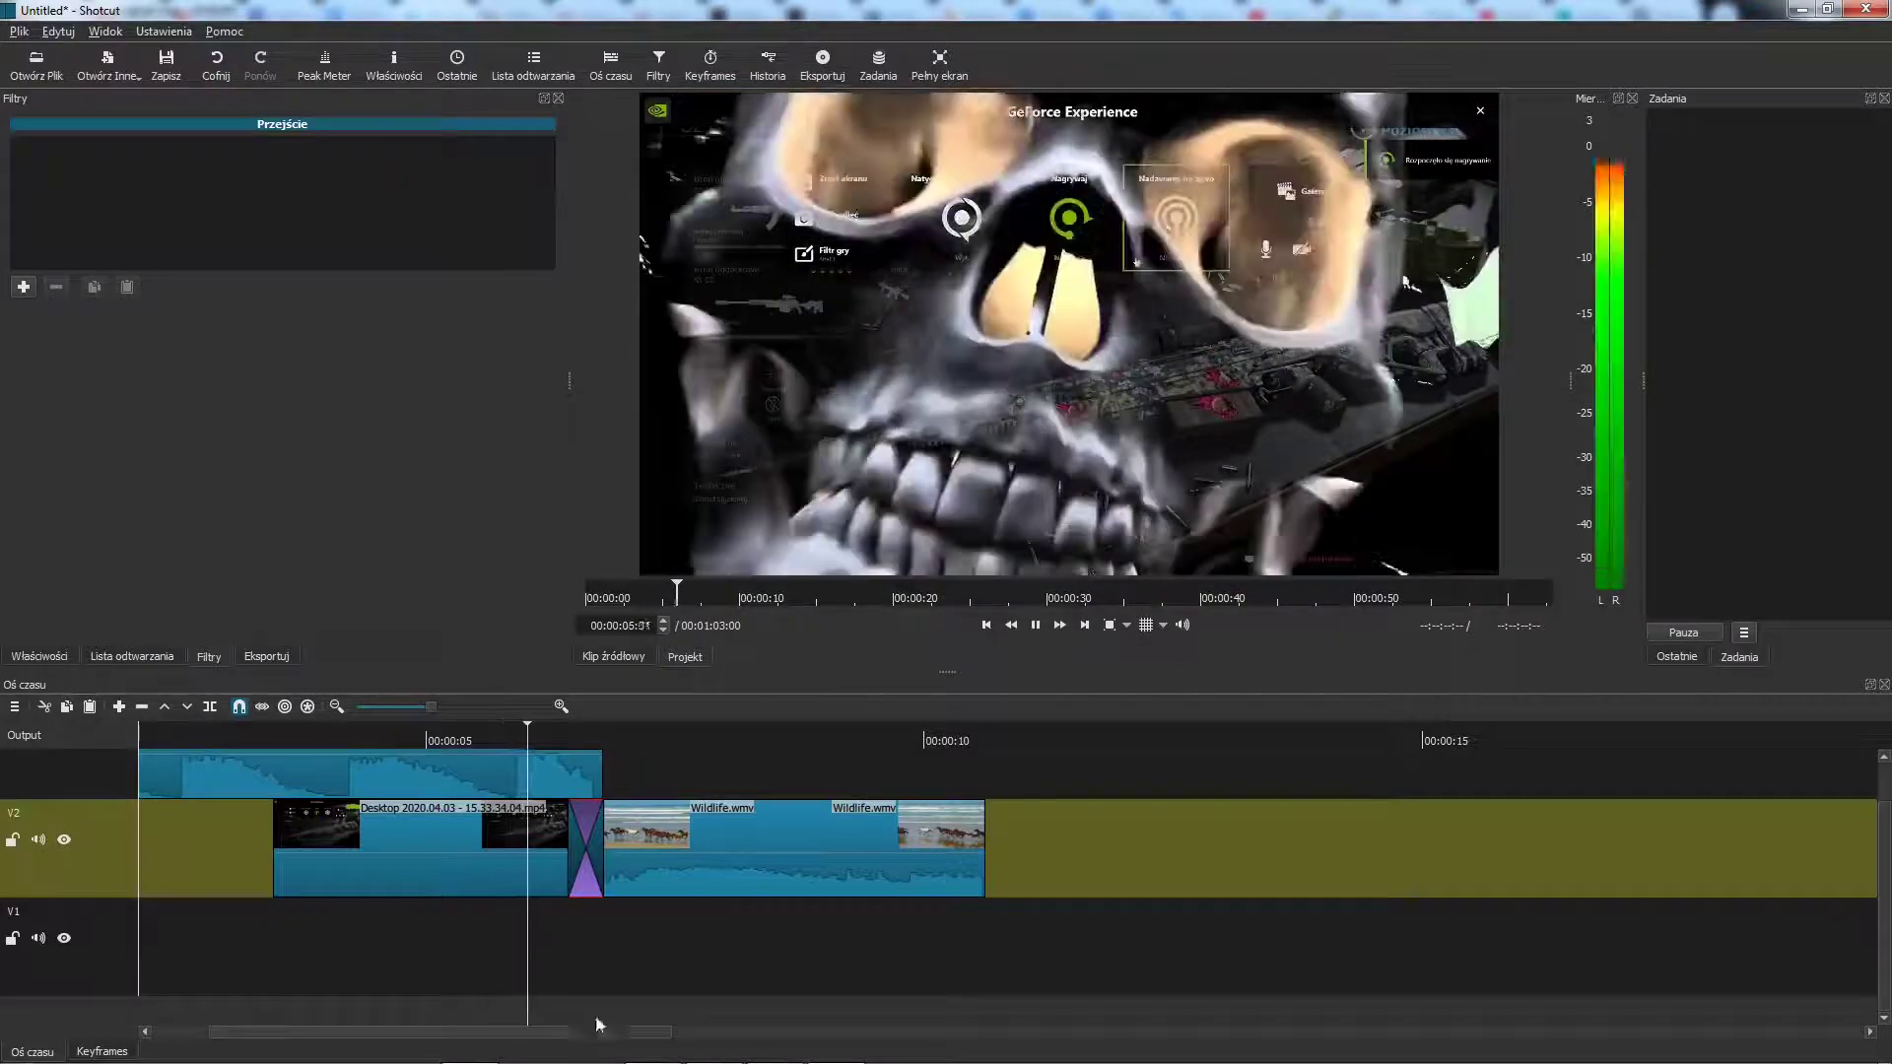
{"action": "key", "text": "space"}
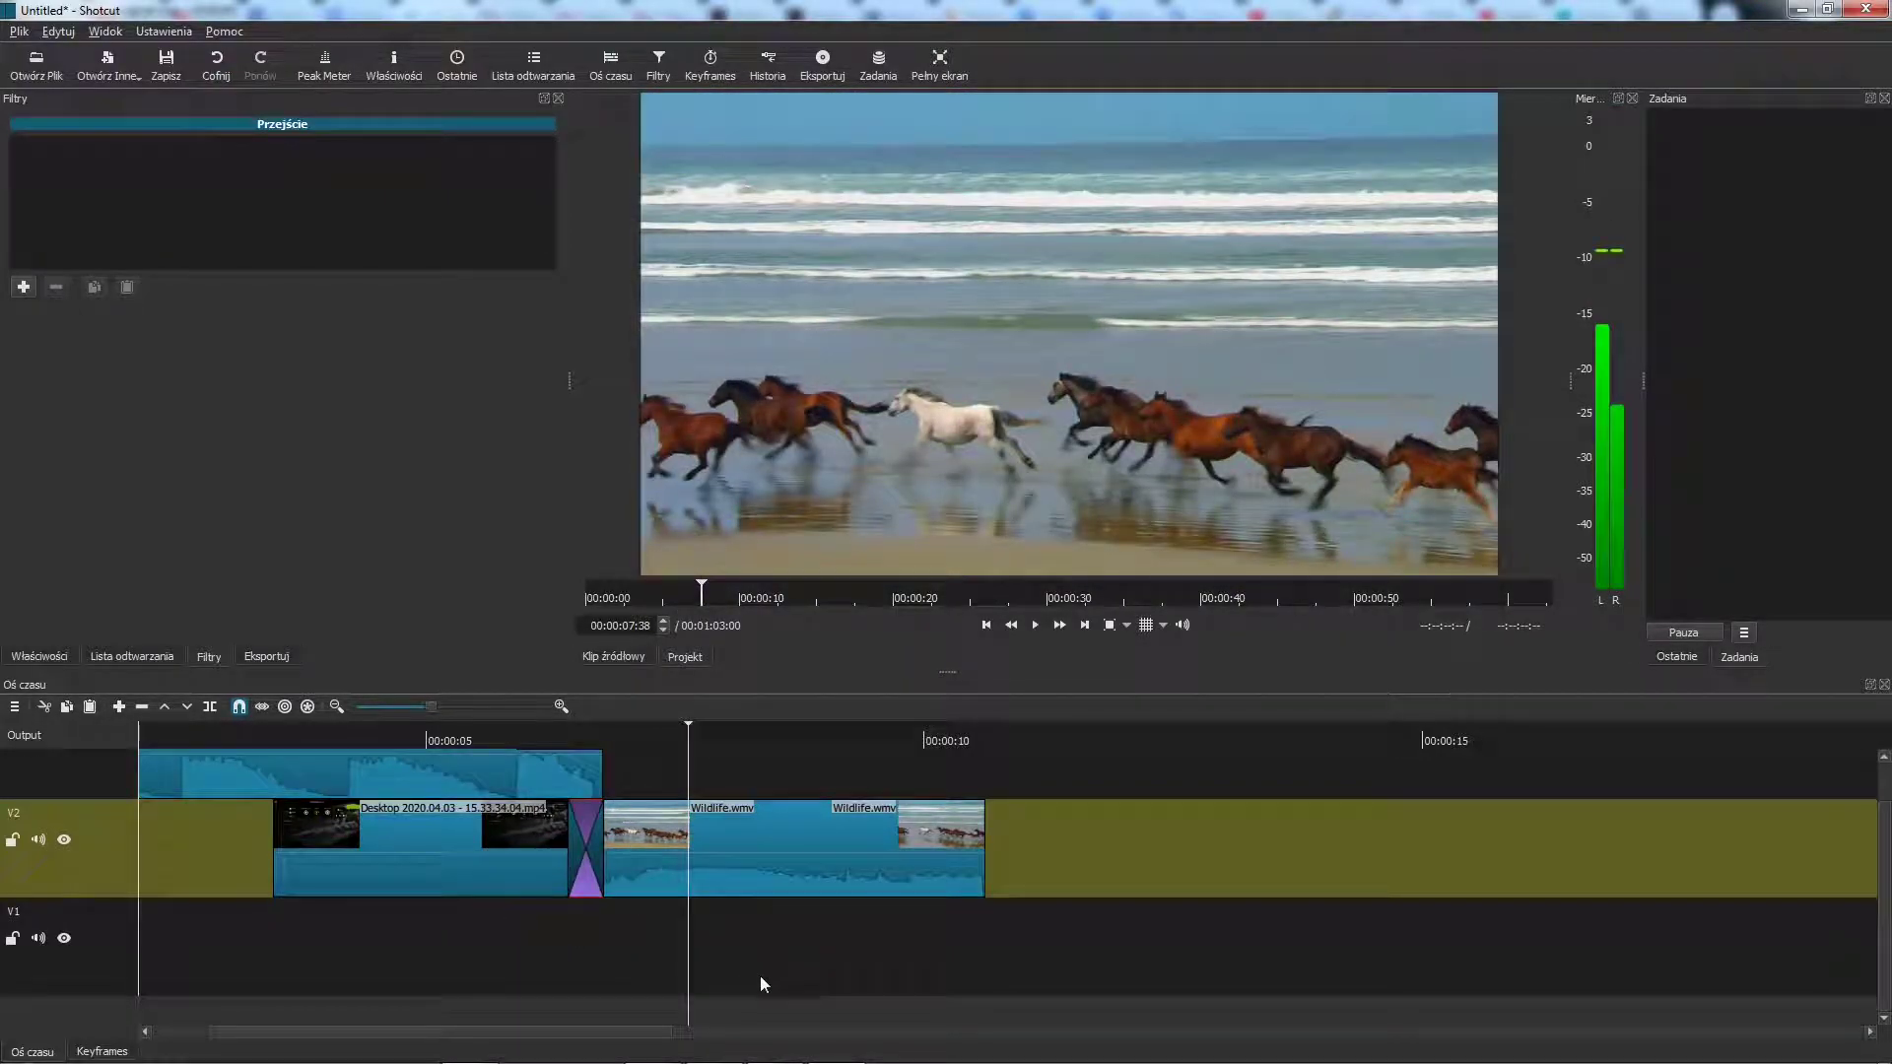
{"action": "left_click_drag", "start_coordinate": [761, 1018], "coordinate": [530, 969]}
{"action": "key", "text": "space"}
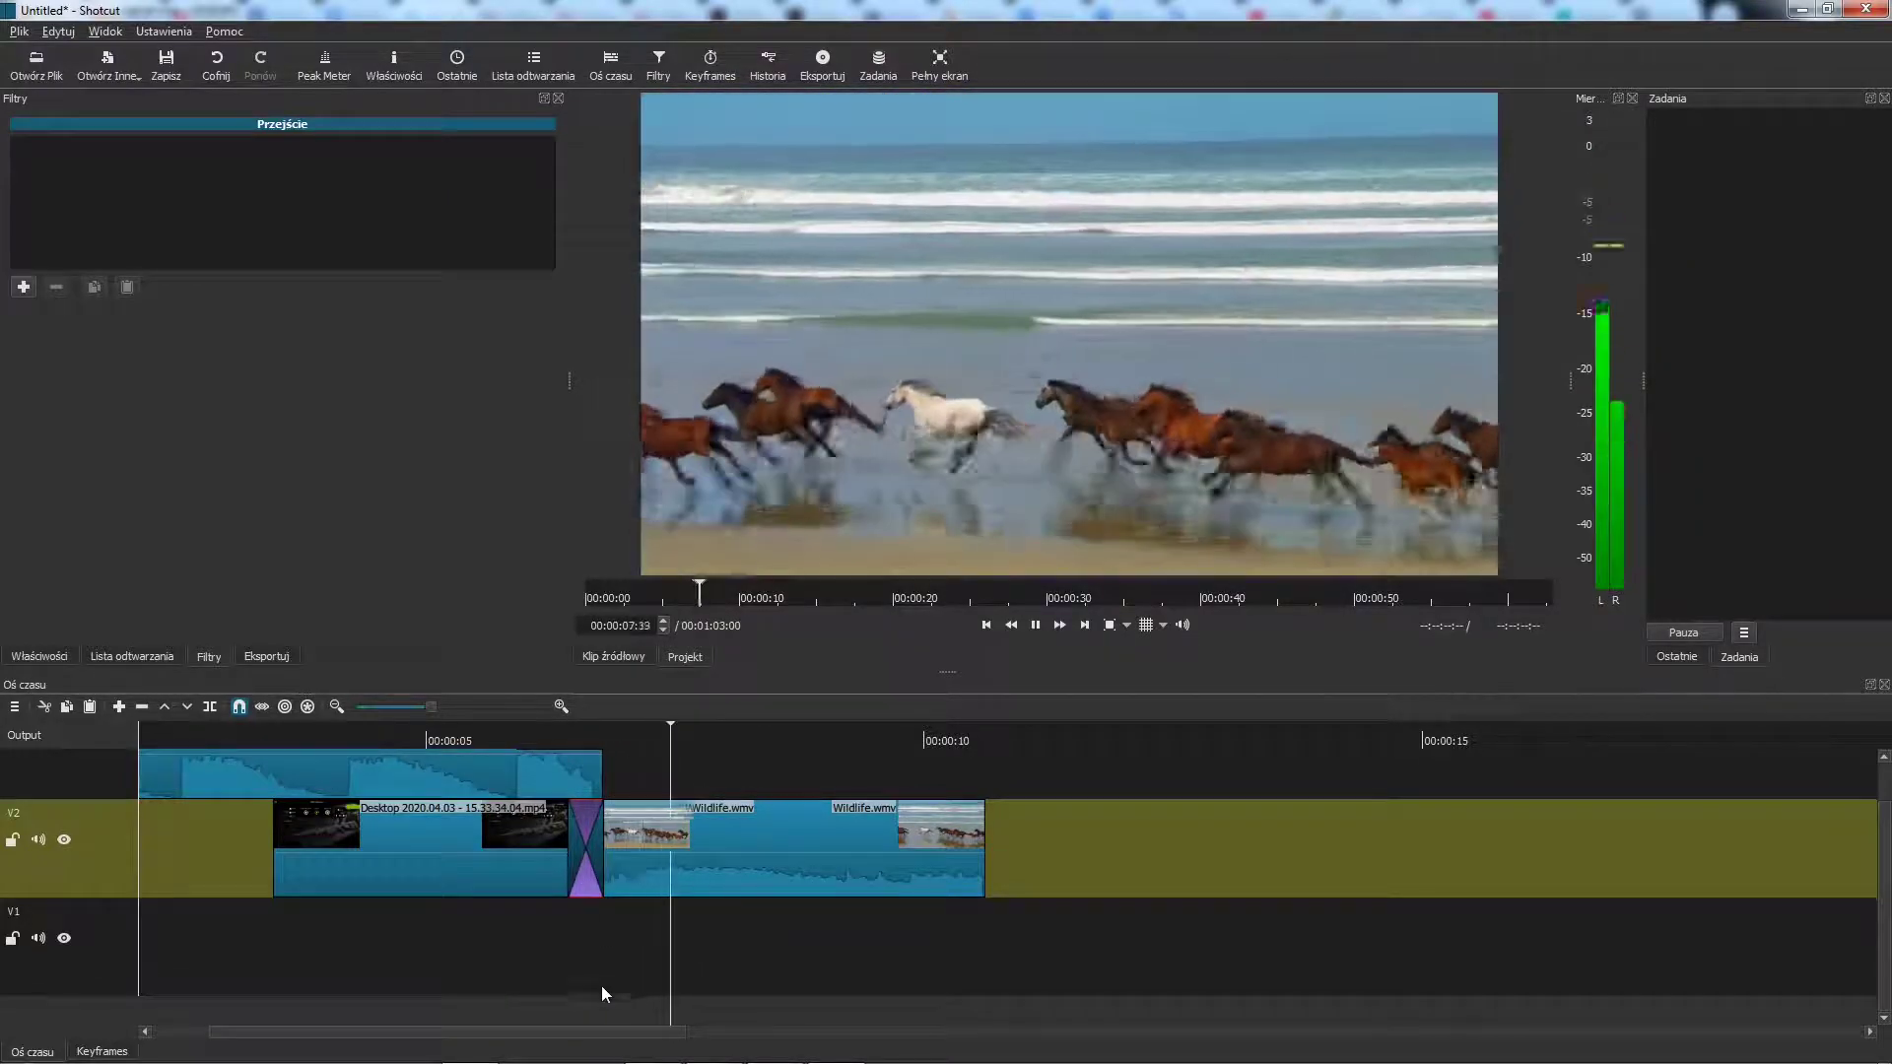
{"action": "key", "text": "space"}
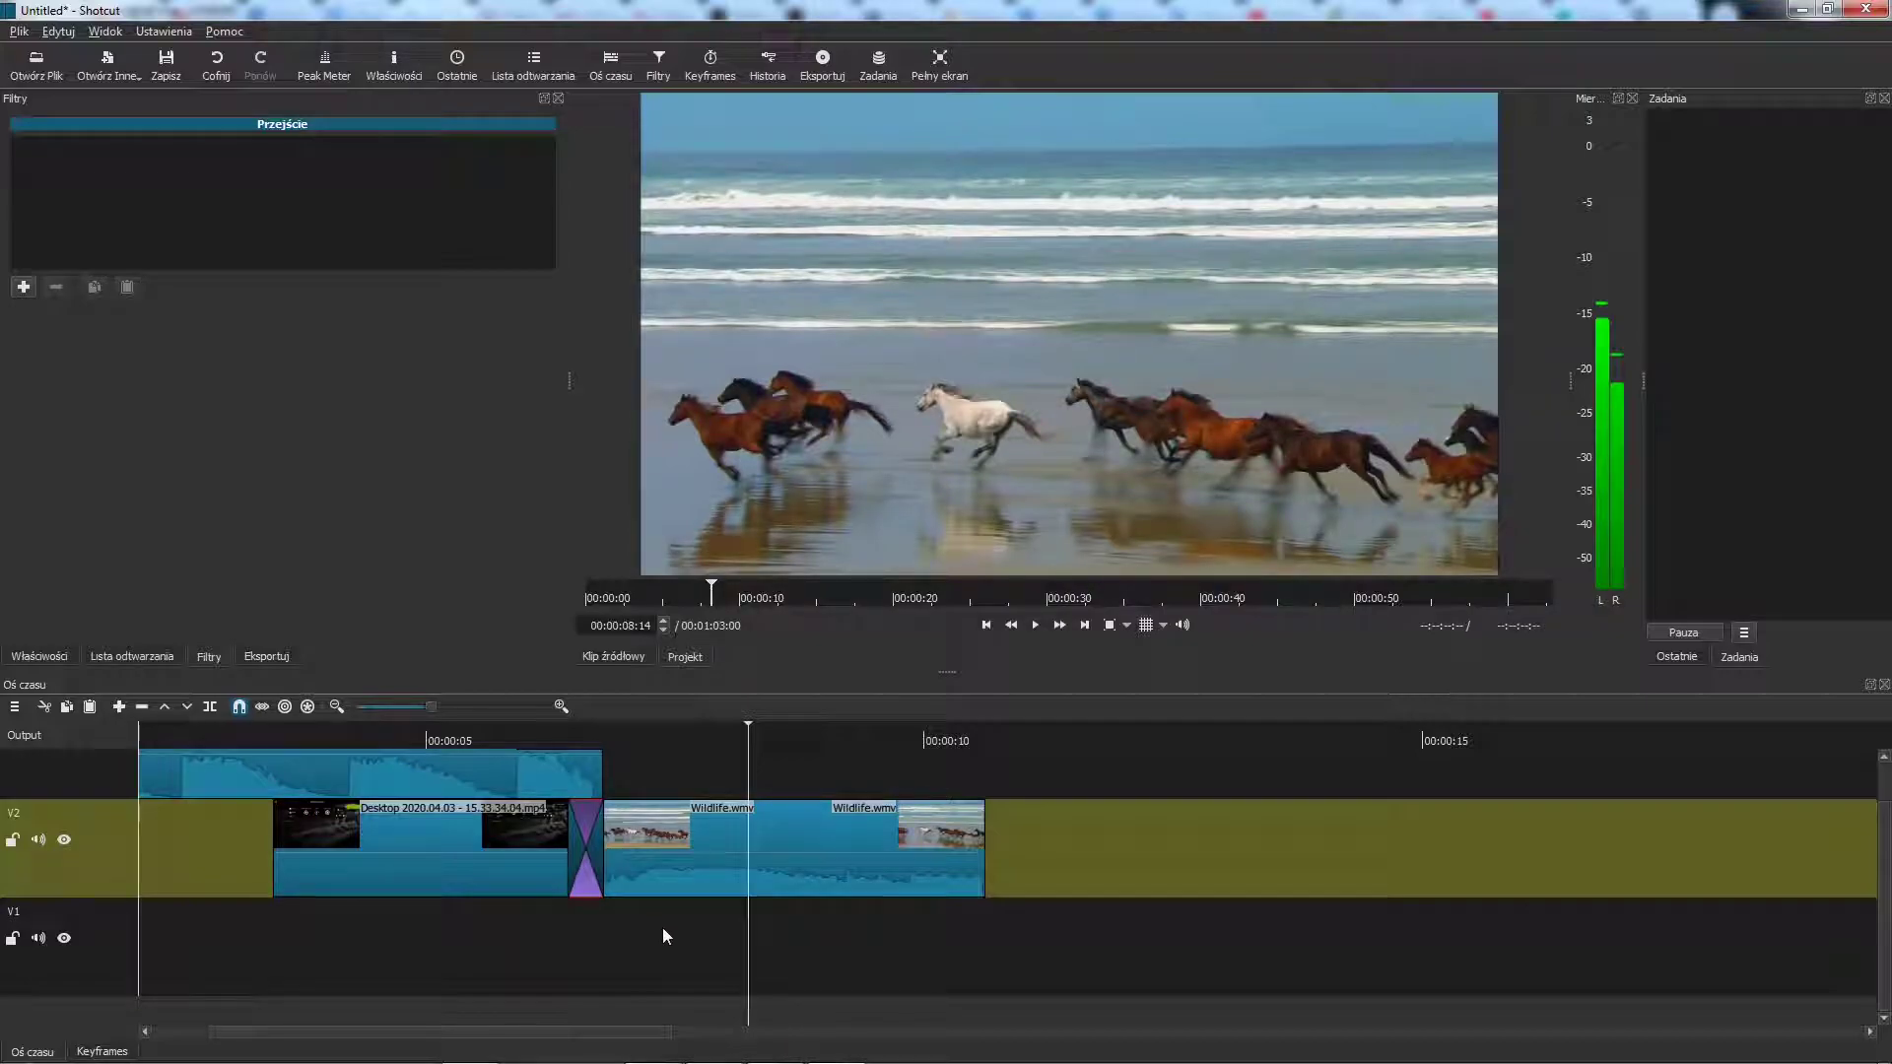
{"action": "key", "text": "ctrl+z"}
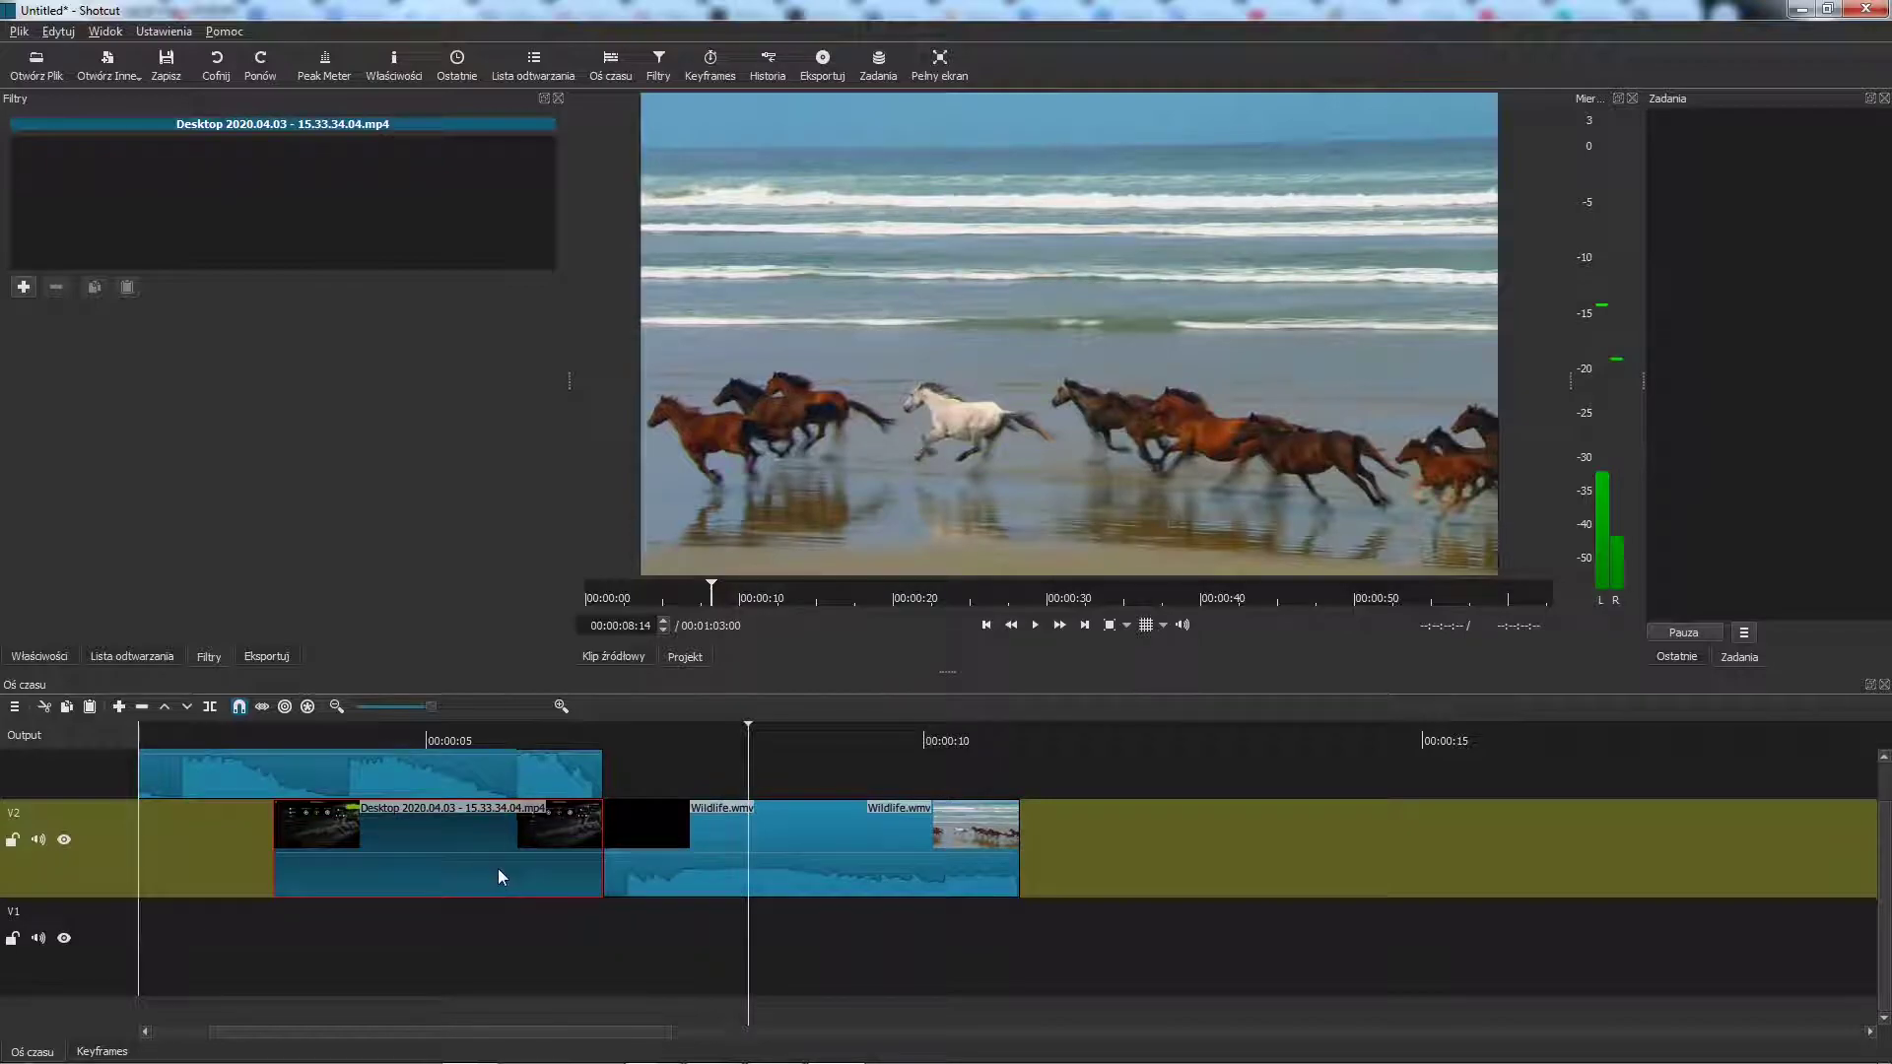
Paste a copy of the Desktop clip on V2, overlap it with the Wildlife clip's end as a transition, and preview it.
{"action": "left_click_drag", "start_coordinate": [1239, 856], "coordinate": [1182, 951]}
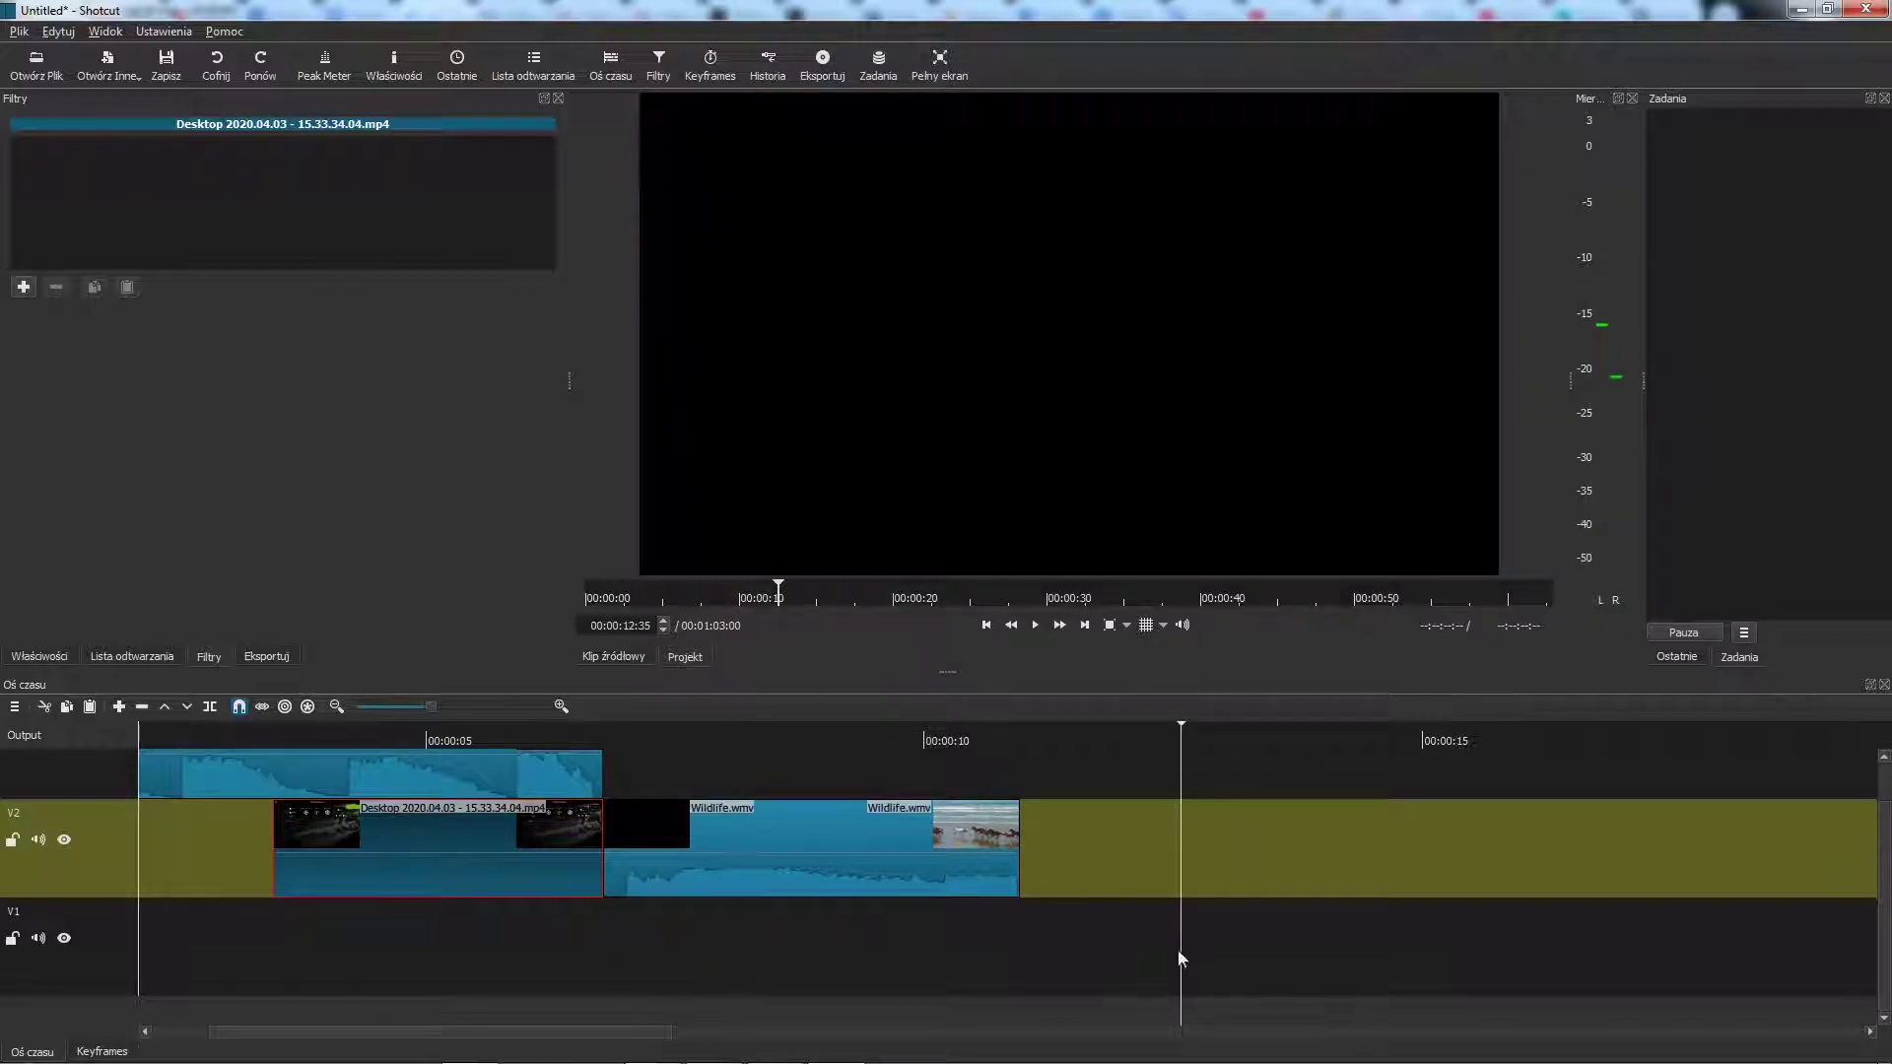
{"action": "key", "text": "ctrl+v"}
{"action": "left_click_drag", "start_coordinate": [1349, 863], "coordinate": [1086, 859]}
{"action": "left_click", "coordinate": [1126, 972]}
{"action": "left_click", "coordinate": [1028, 951]}
{"action": "left_click", "coordinate": [920, 974]}
{"action": "key", "text": "space"}
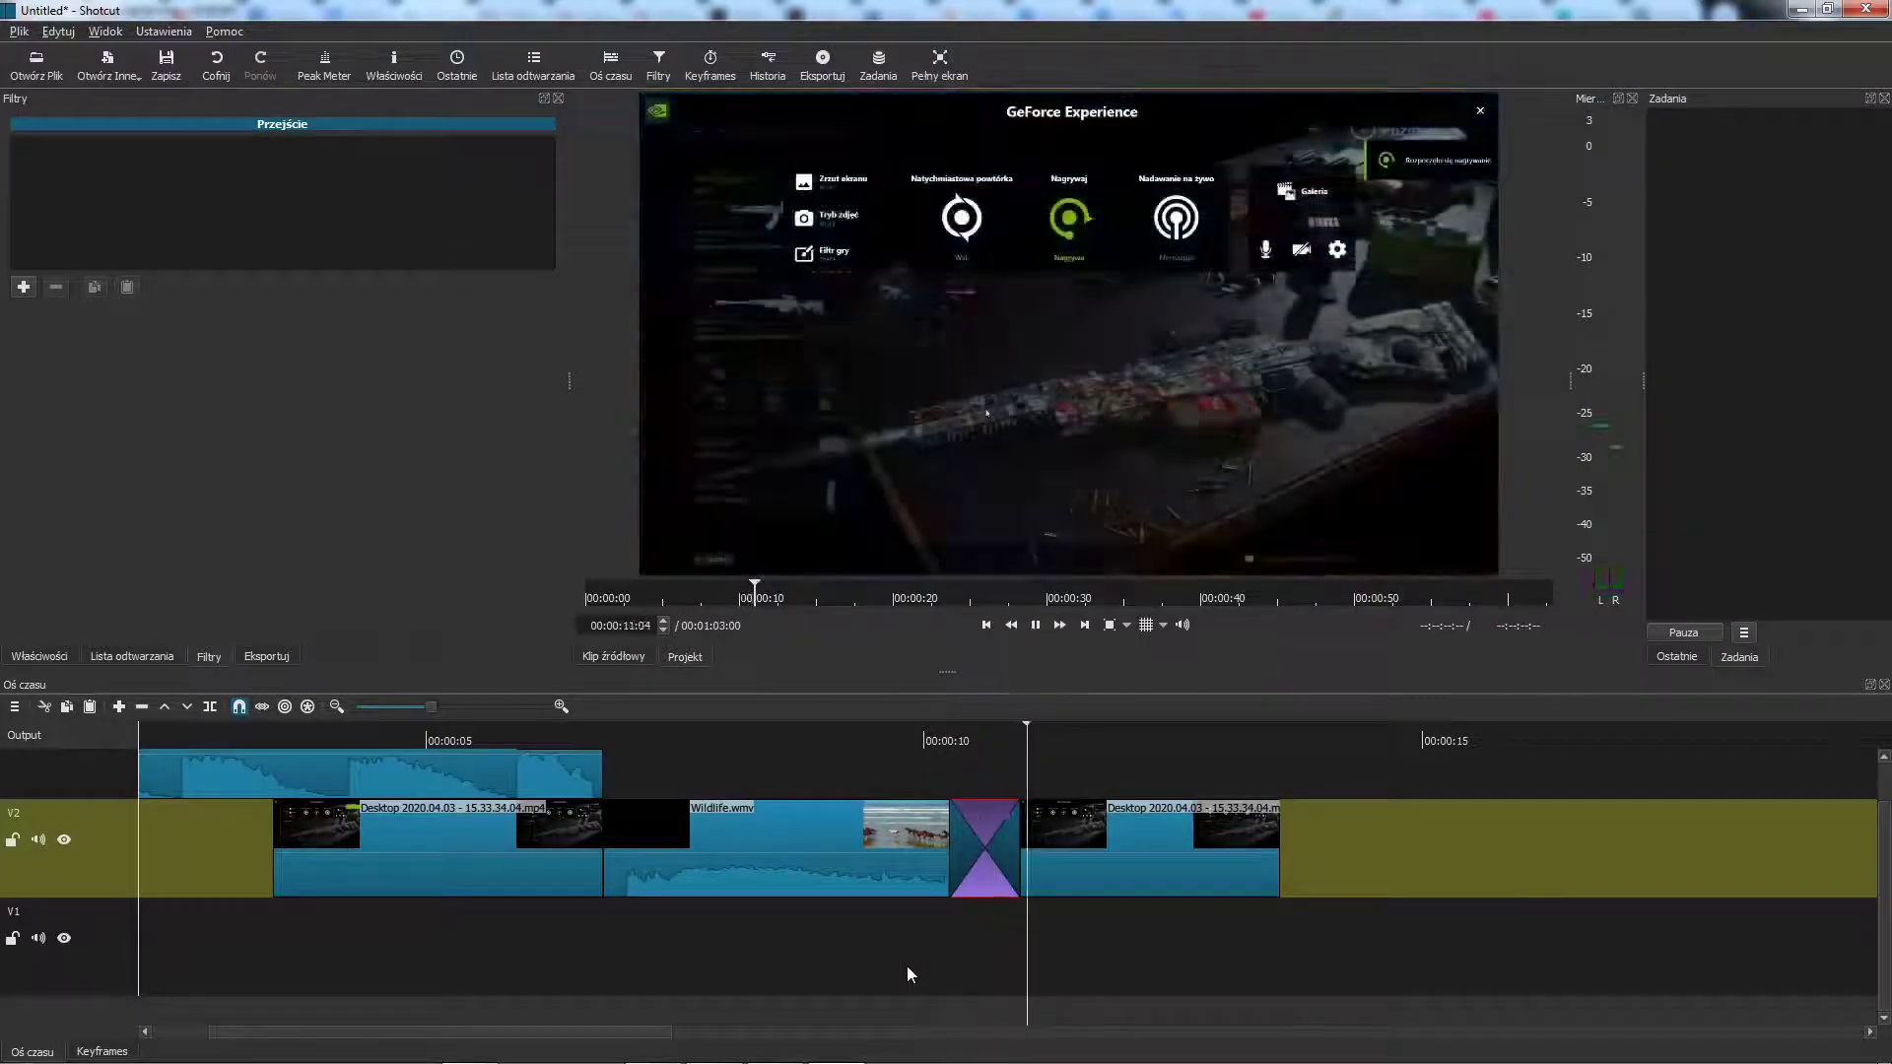
{"action": "key", "text": "space"}
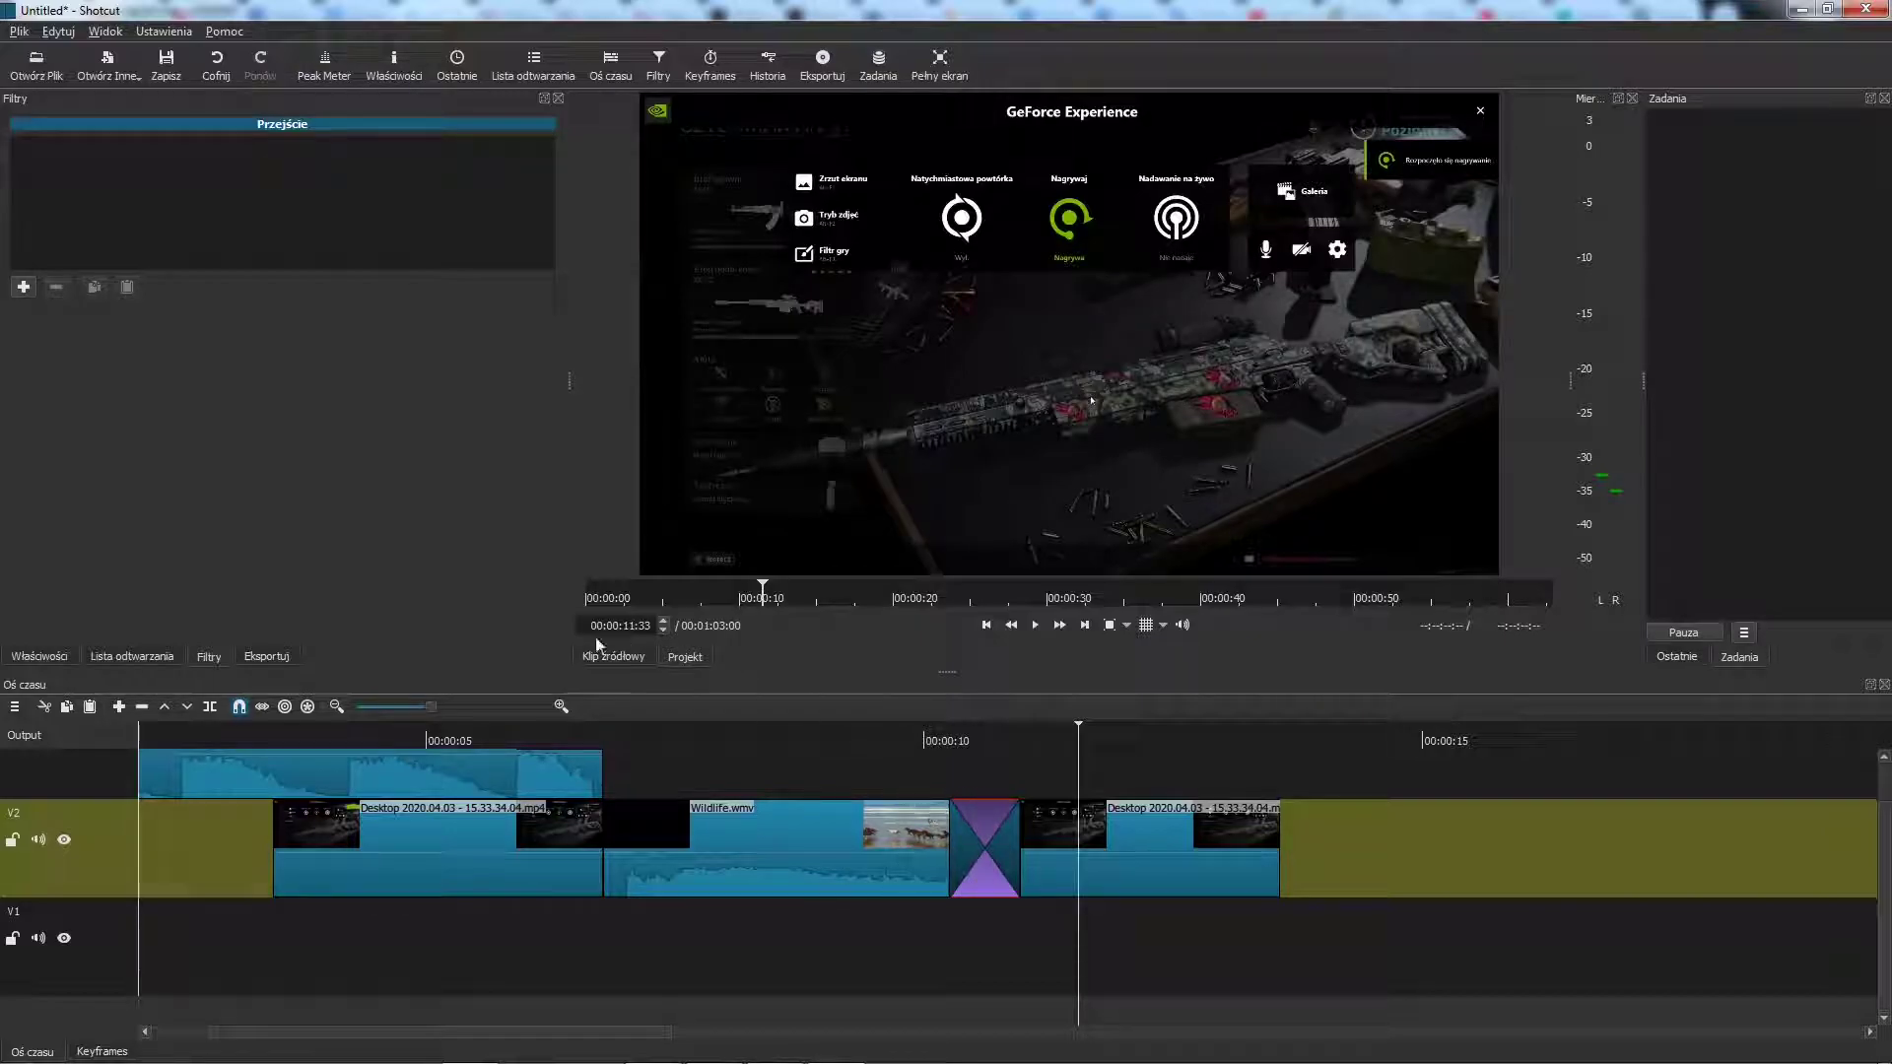
Switch the transition's audio from crossfade to Mix with B at 79%, and play back the transition.
{"action": "left_click", "coordinate": [39, 657]}
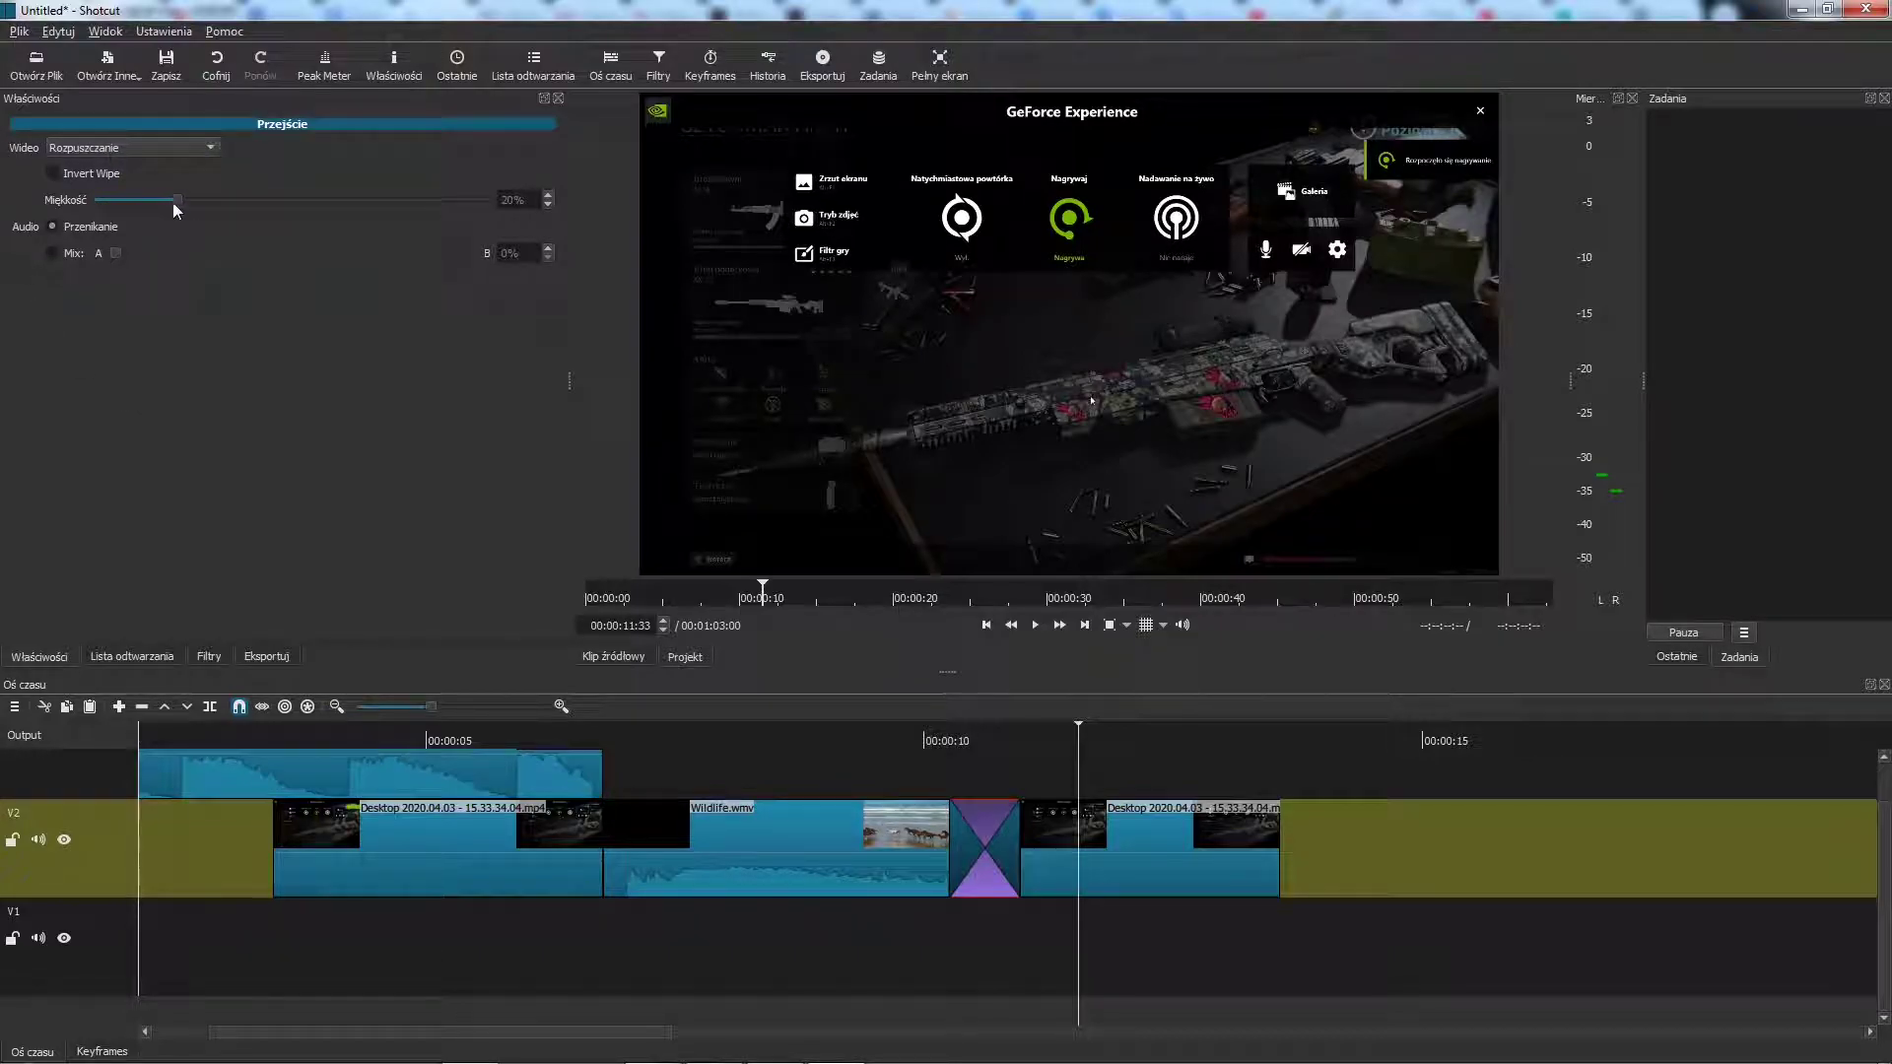
{"action": "left_click", "coordinate": [53, 253]}
{"action": "left_click_drag", "start_coordinate": [950, 941], "coordinate": [916, 950]}
{"action": "key", "text": "space"}
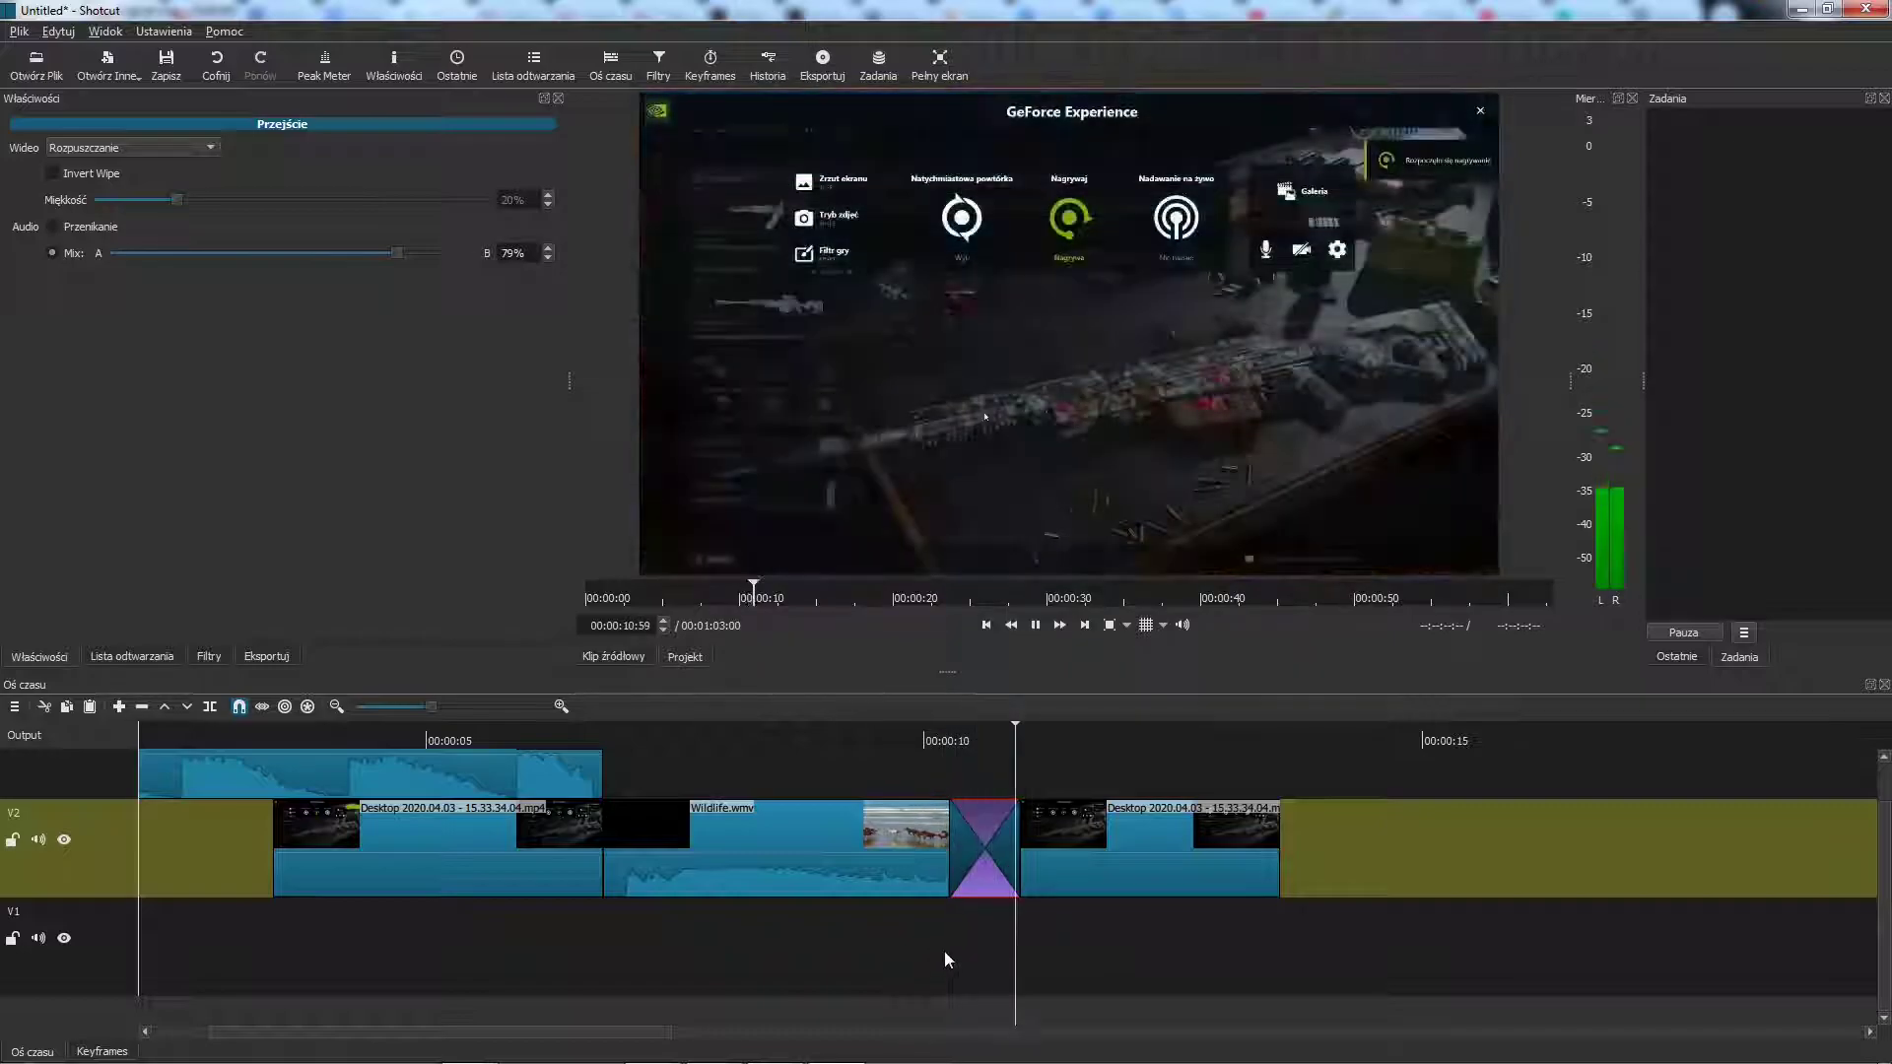
{"action": "key", "text": "space"}
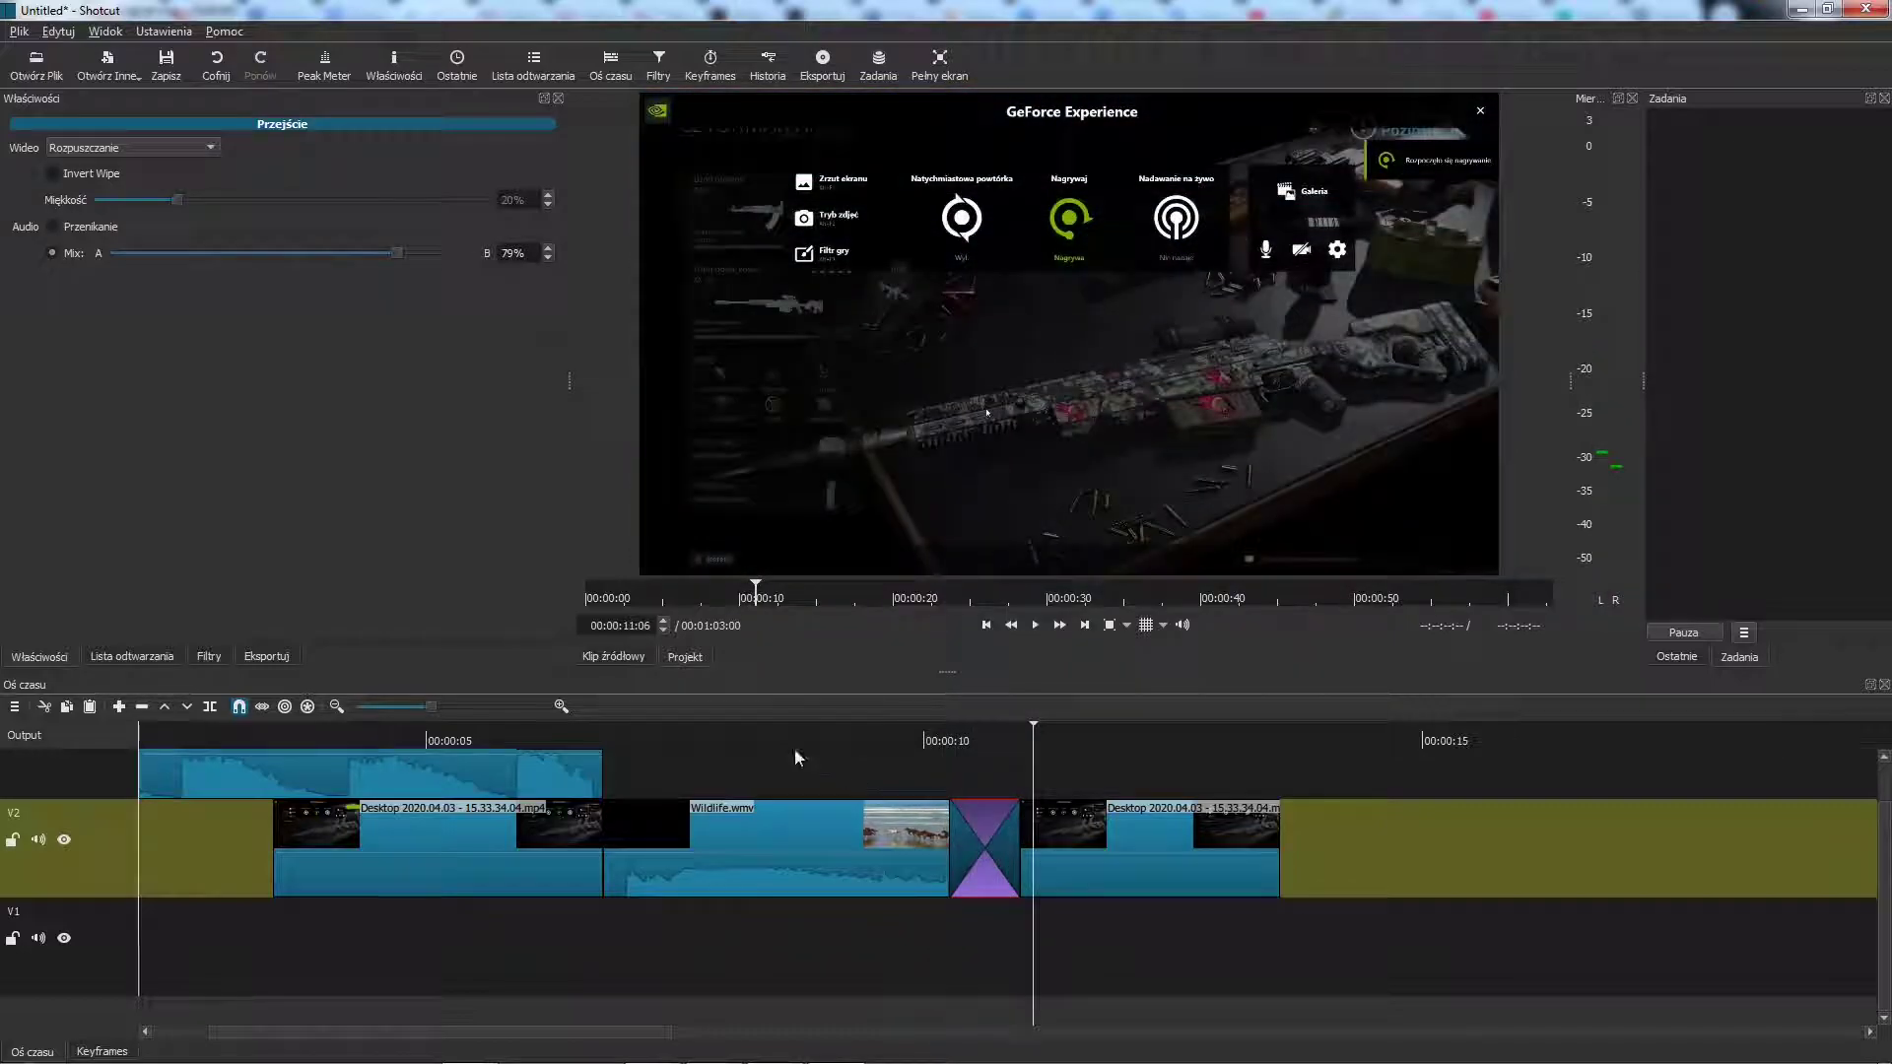
Set the transition's video type to Wytnij and play it back.
{"action": "left_click", "coordinate": [122, 154]}
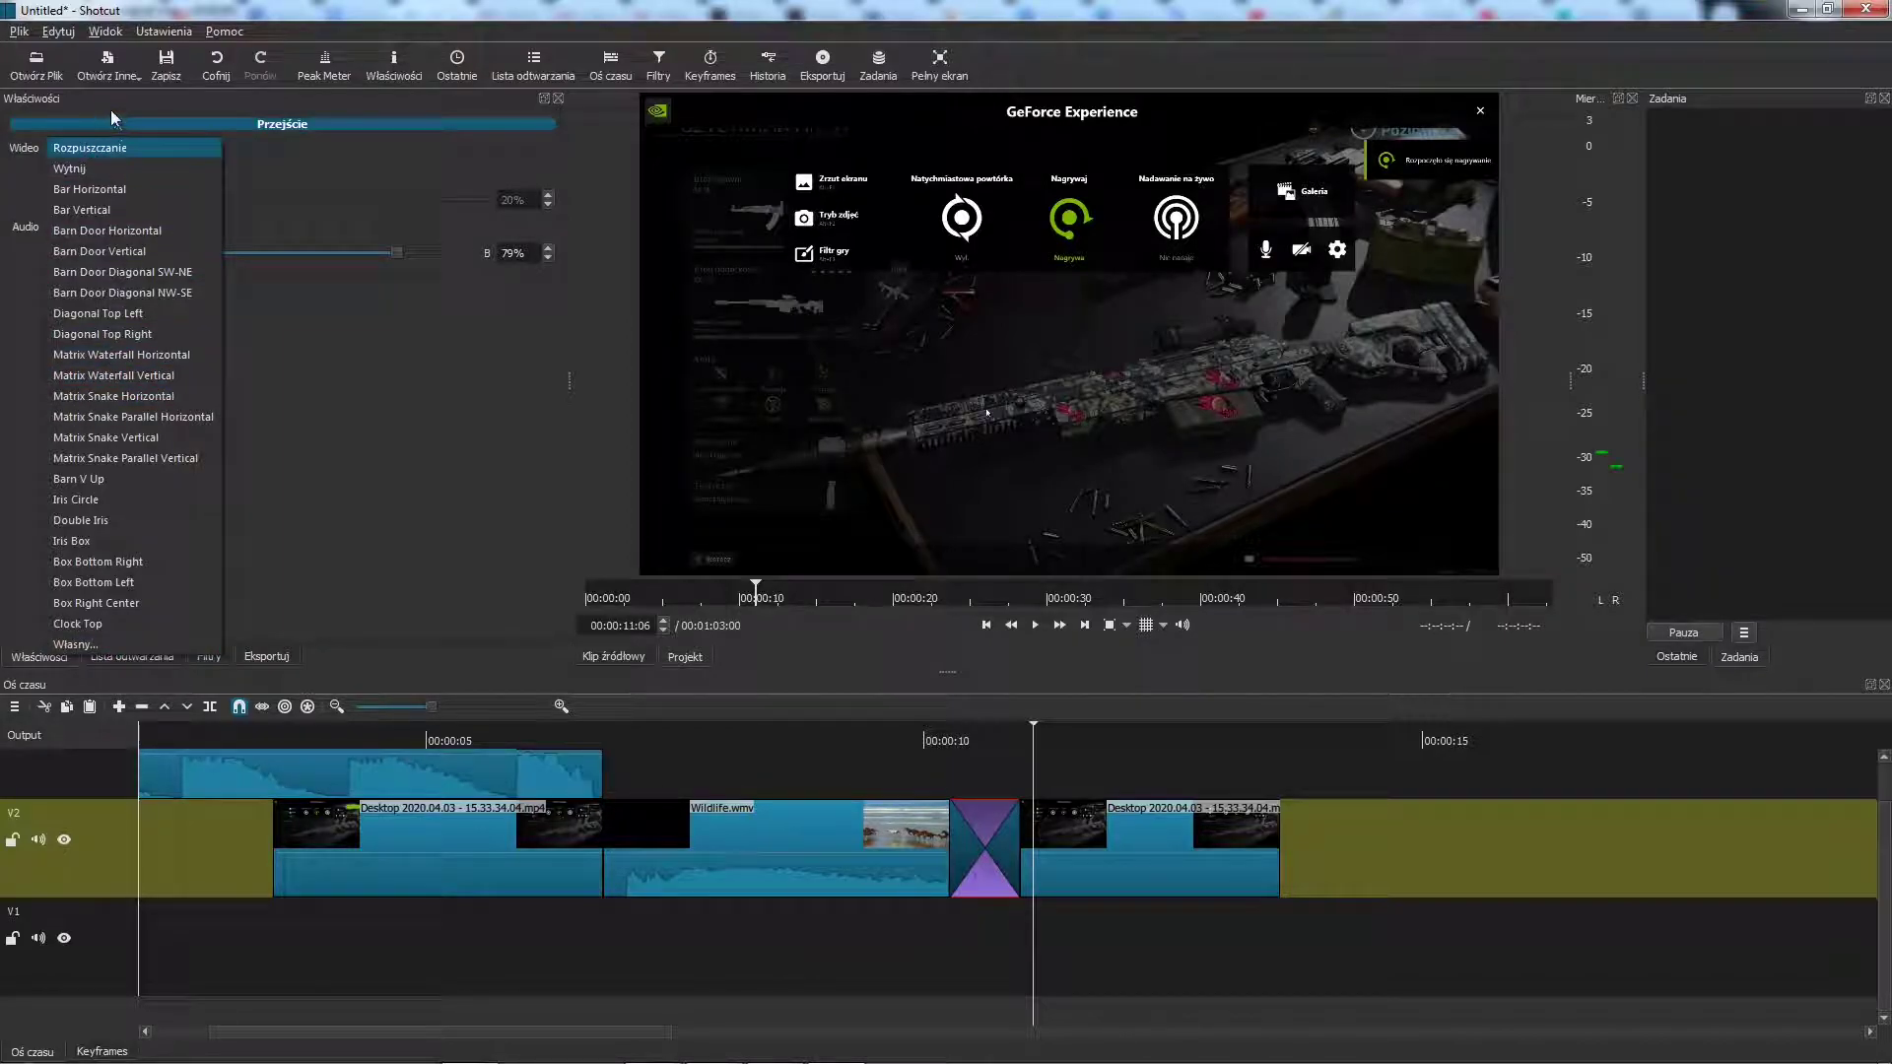
{"action": "left_click", "coordinate": [69, 168]}
{"action": "left_click", "coordinate": [896, 1001]}
{"action": "key", "text": "space"}
{"action": "key", "text": "space"}
Set the transition's video type to Bar Horizontal and preview the wipe.
{"action": "left_click", "coordinate": [179, 146]}
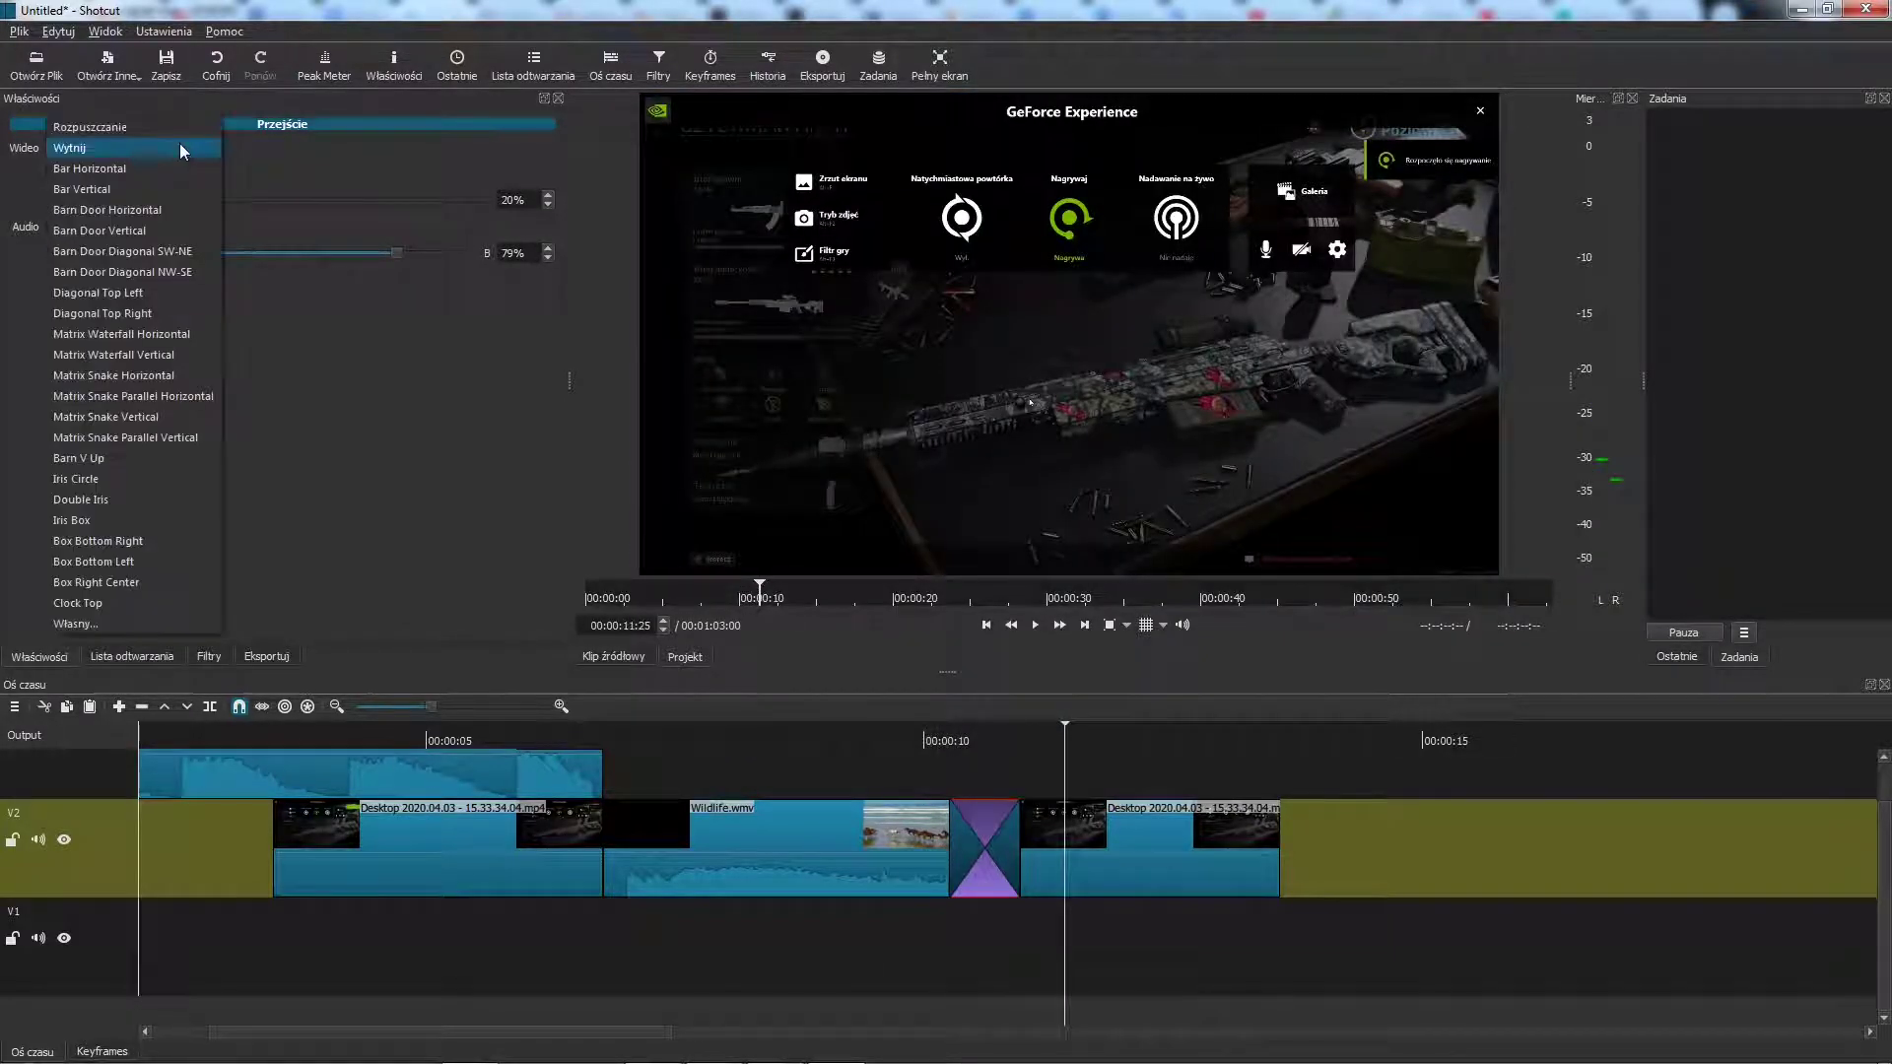
{"action": "left_click", "coordinate": [127, 169]}
{"action": "left_click_drag", "start_coordinate": [962, 970], "coordinate": [918, 972]}
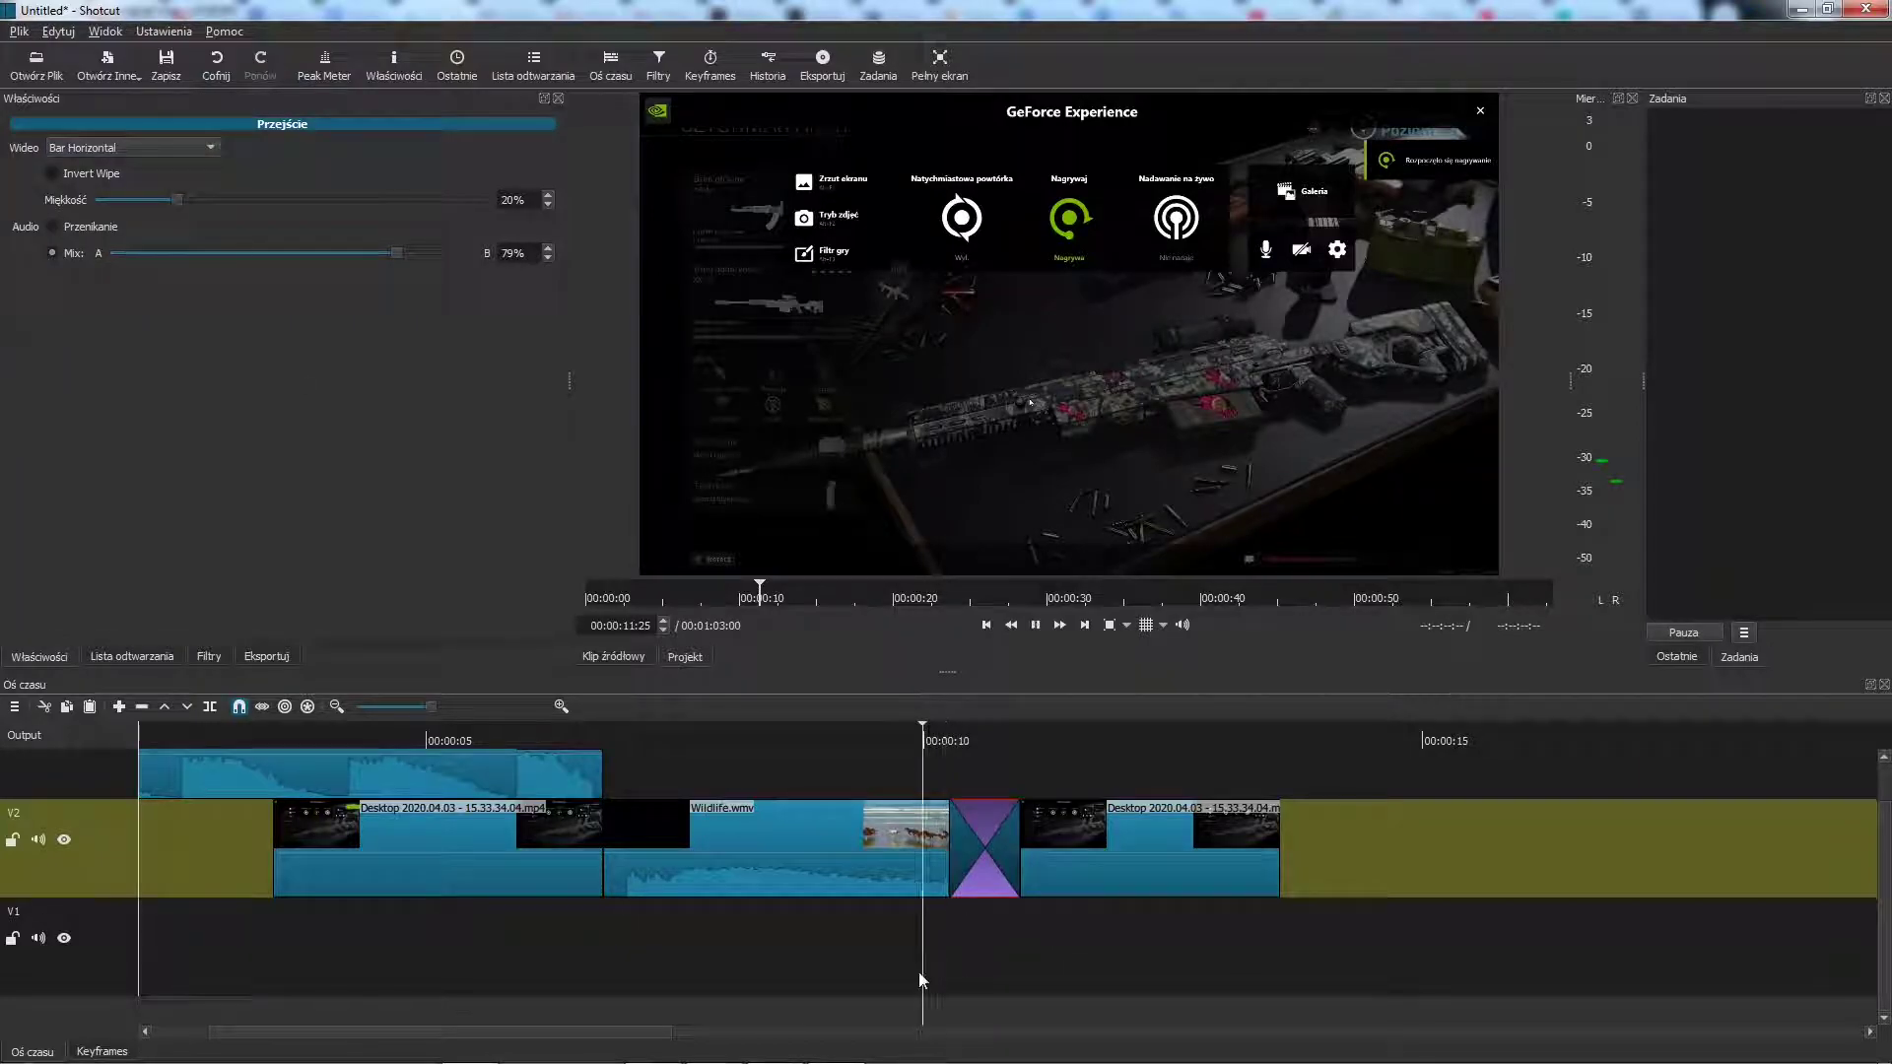
{"action": "key", "text": "space"}
{"action": "key", "text": "space"}
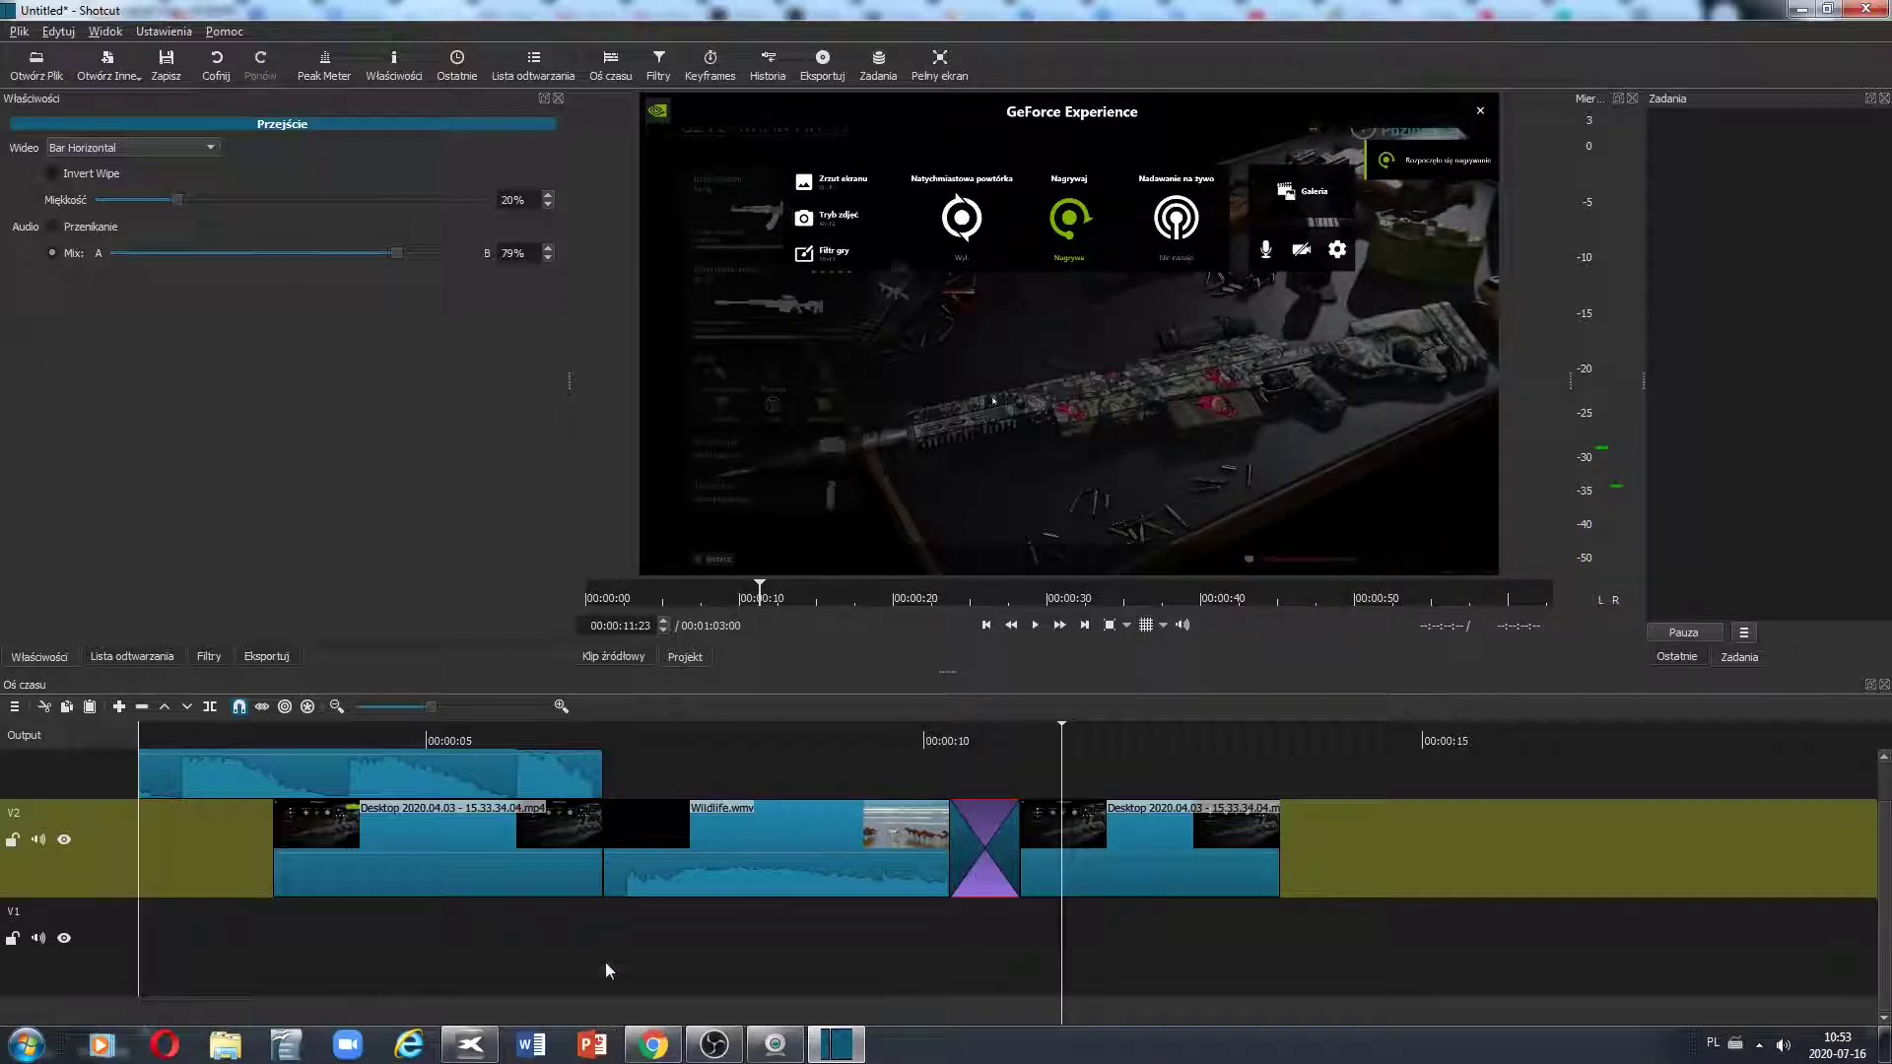
Move the Wildlife clip on V1 earlier so it starts at about 17 seconds.
{"action": "left_click_drag", "start_coordinate": [603, 1033], "coordinate": [802, 1046]}
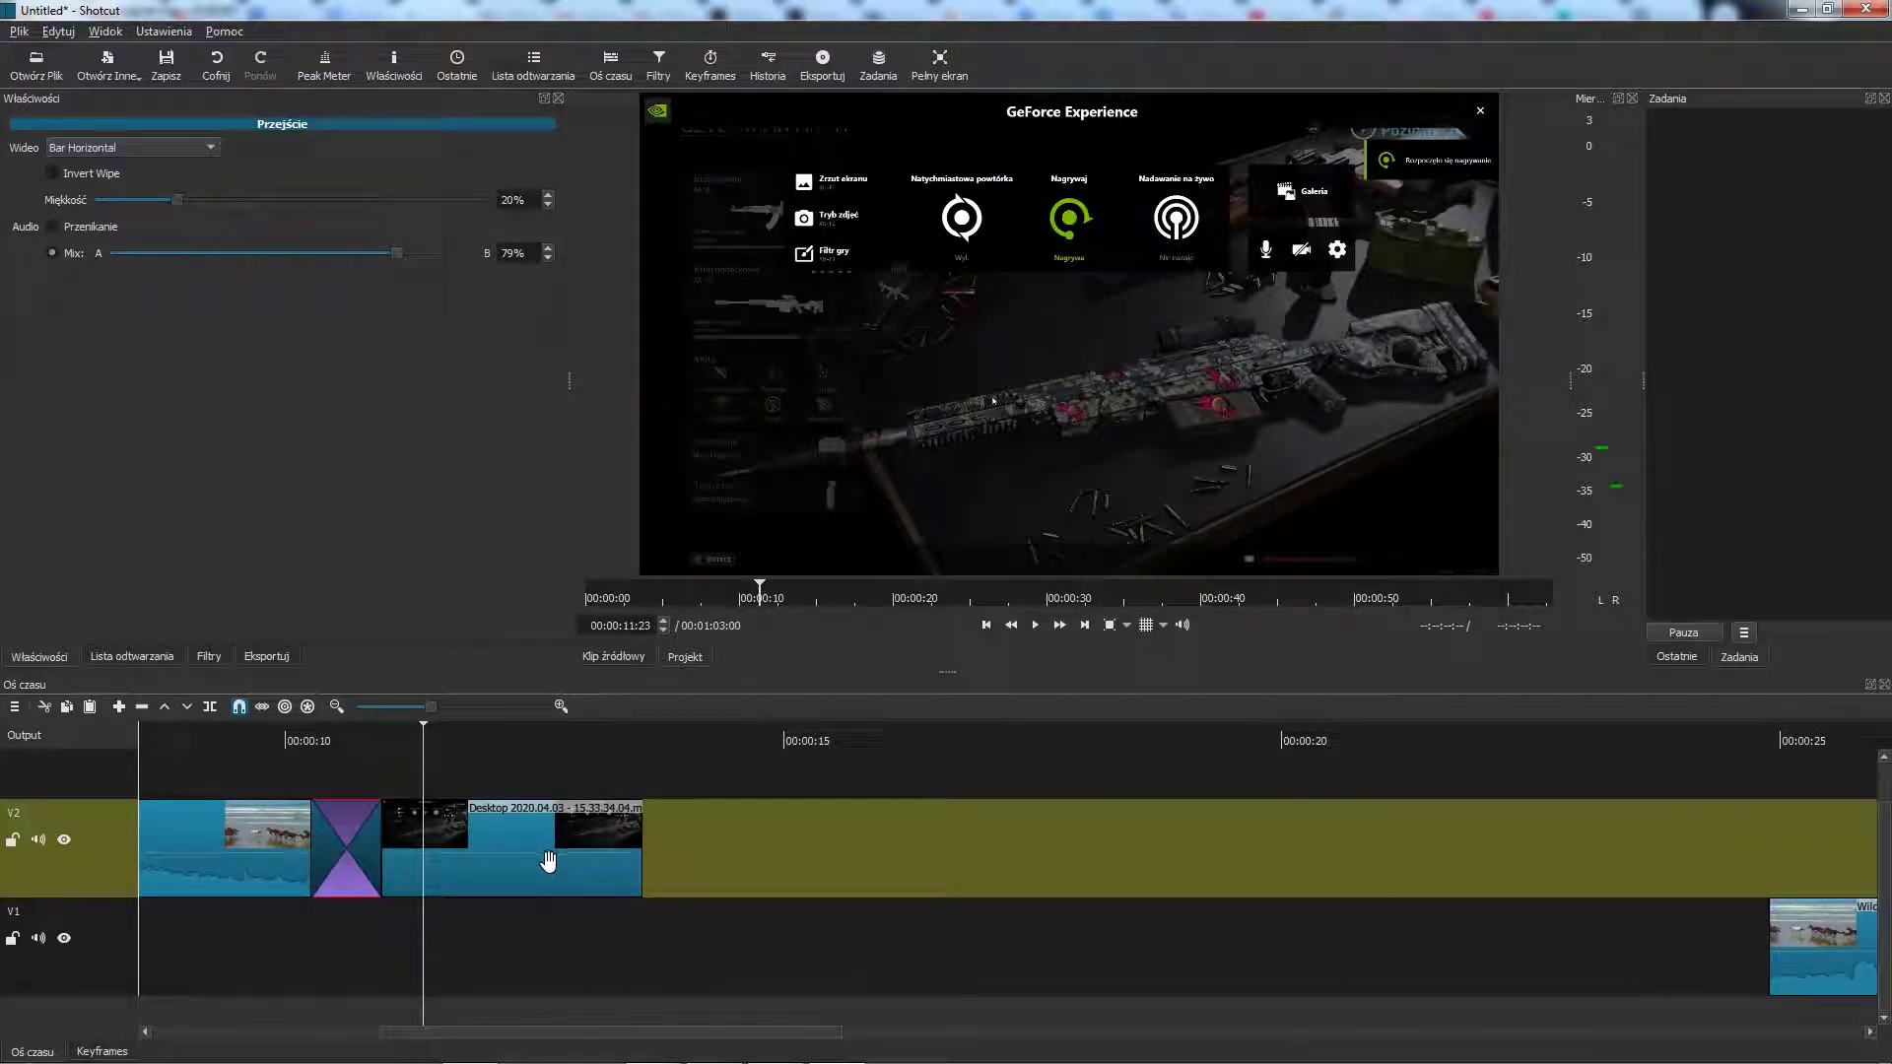
{"action": "left_click_drag", "start_coordinate": [1808, 946], "coordinate": [690, 879]}
Paste a copy of the Desktop clip on V1 and overlap it with the Wildlife clip's end as a transition of about 2 seconds.
{"action": "left_click", "coordinate": [507, 826]}
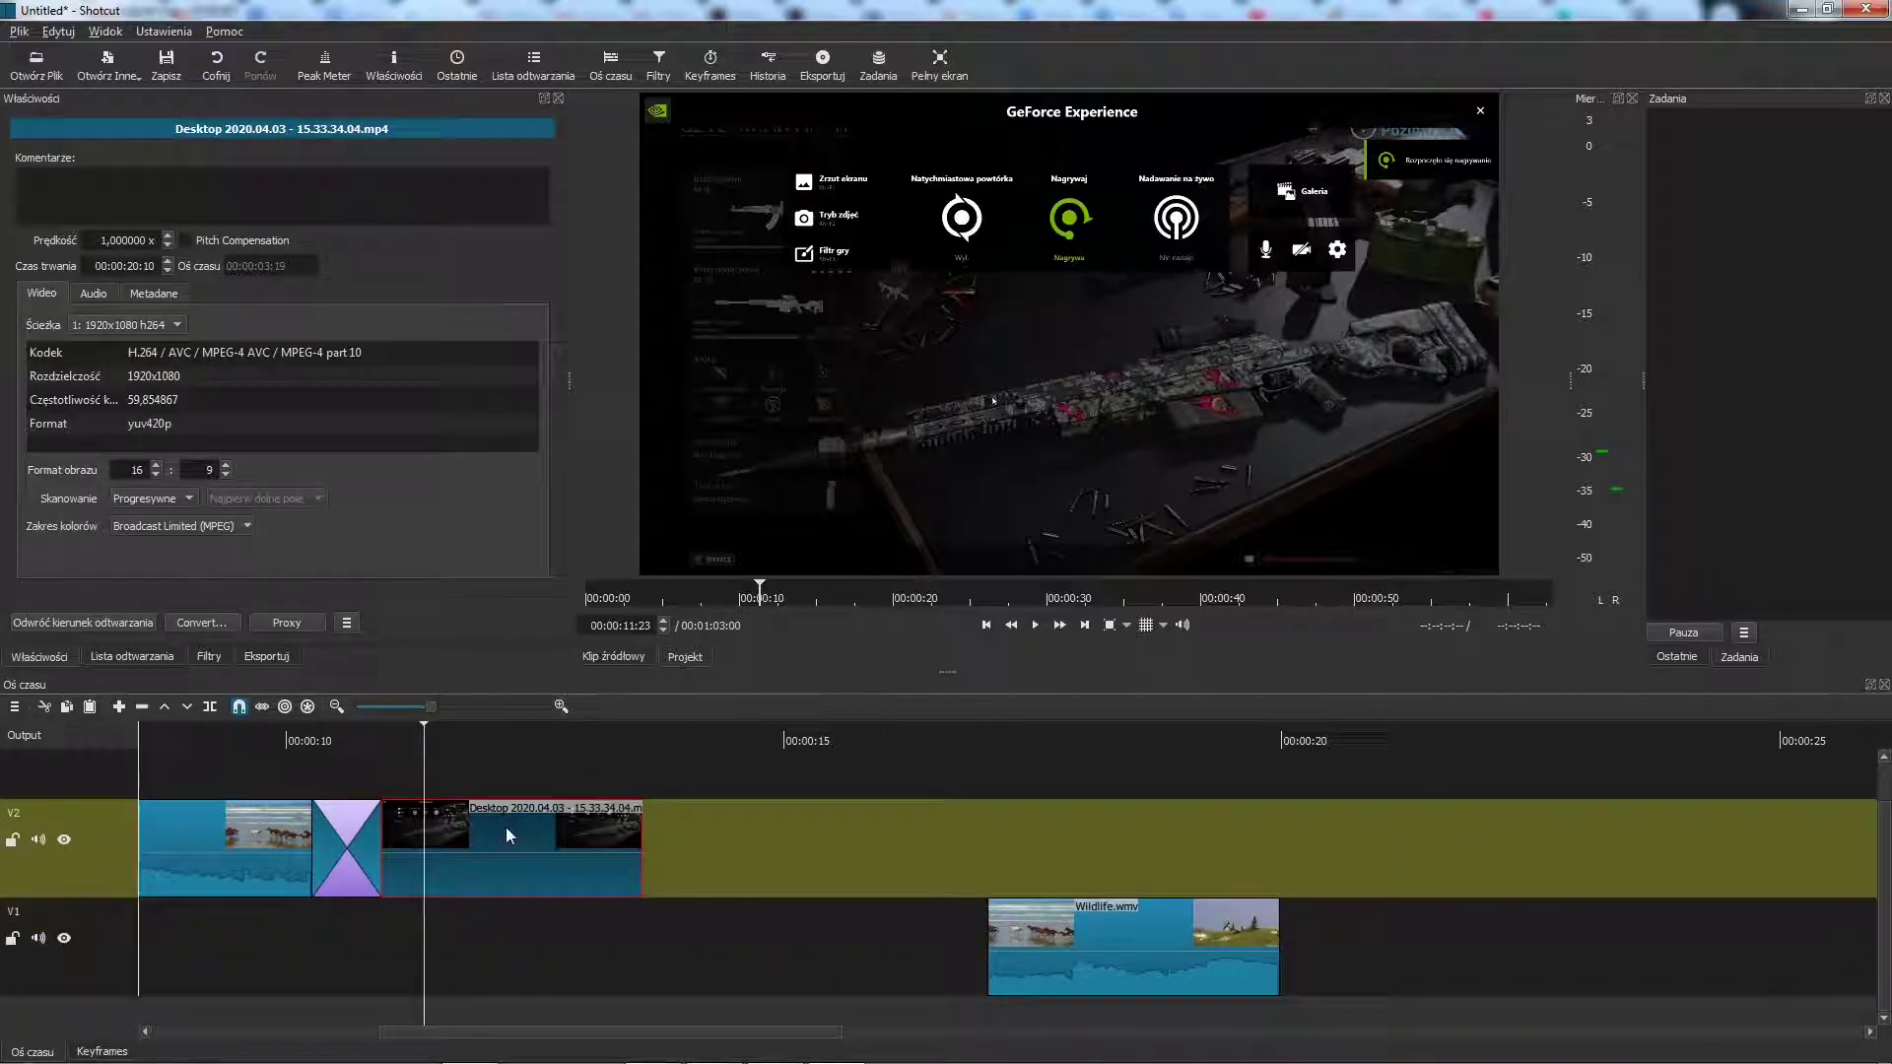
{"action": "left_click", "coordinate": [1406, 931]}
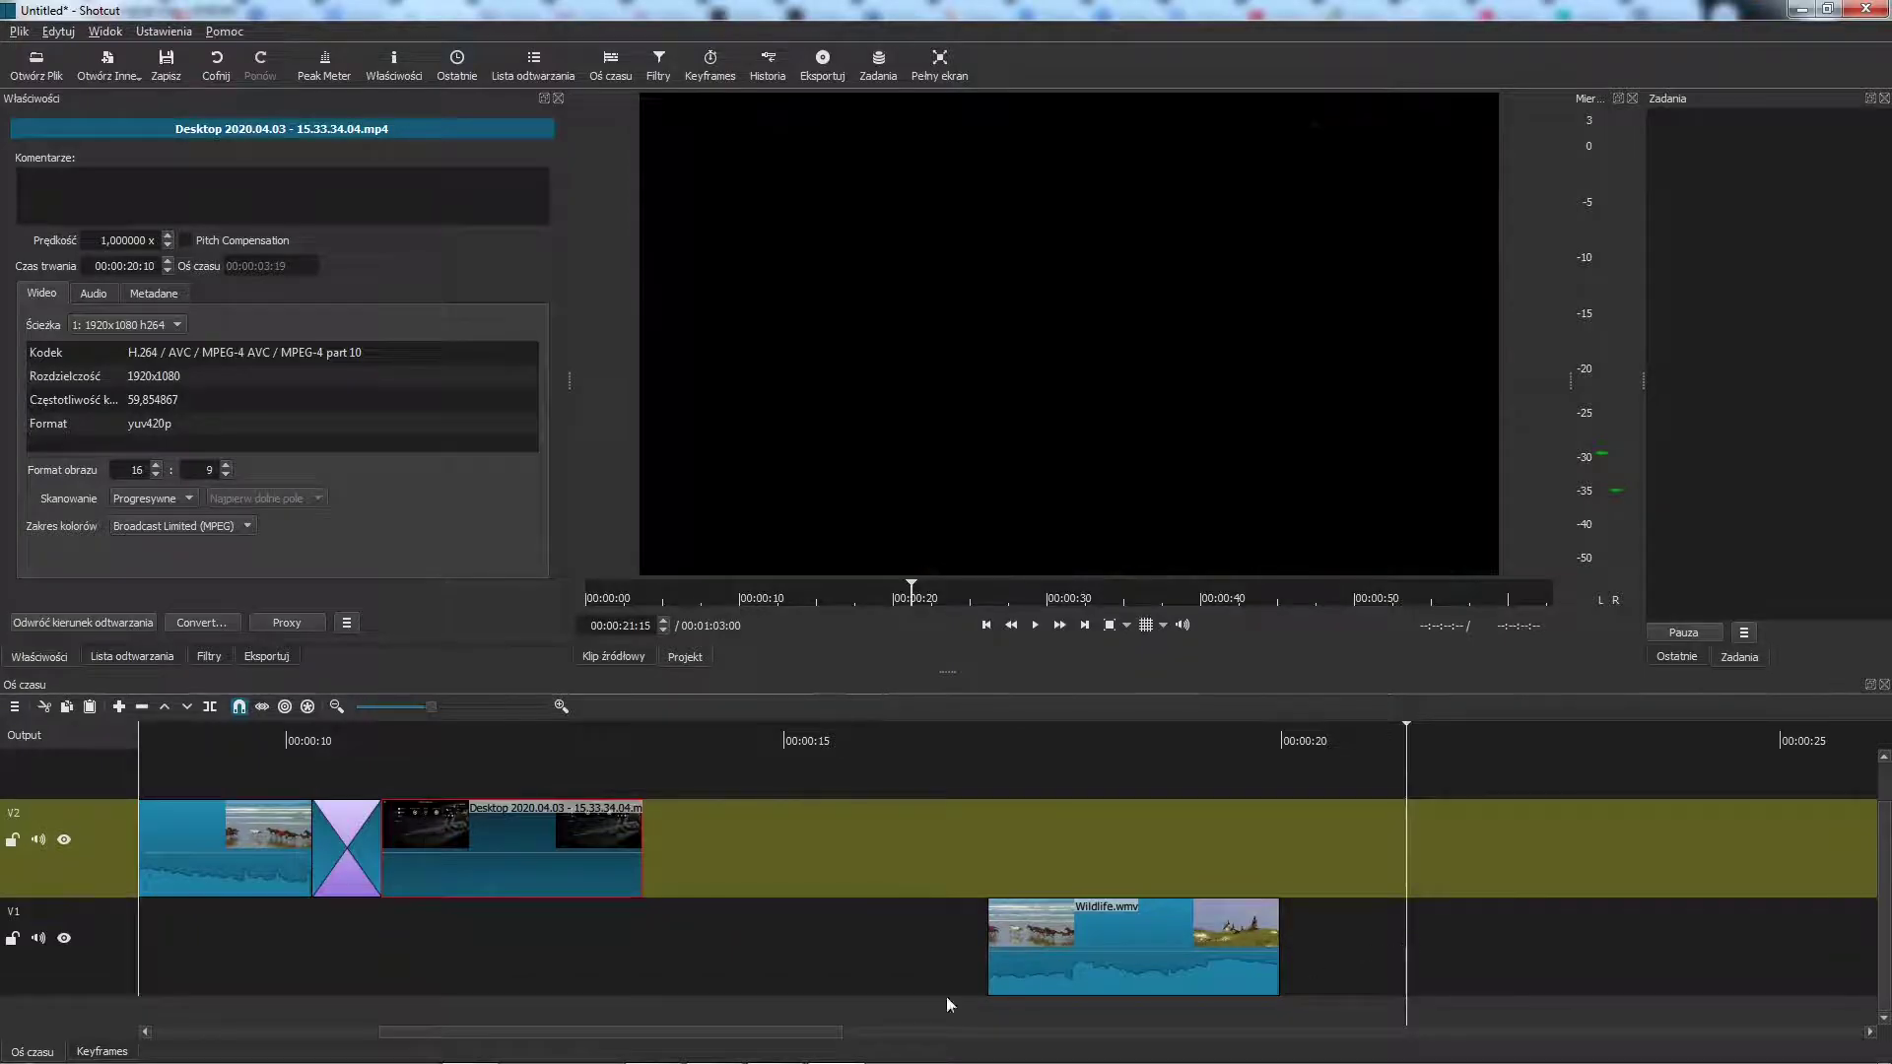
{"action": "left_click", "coordinate": [75, 973]}
{"action": "left_click", "coordinate": [1366, 950]}
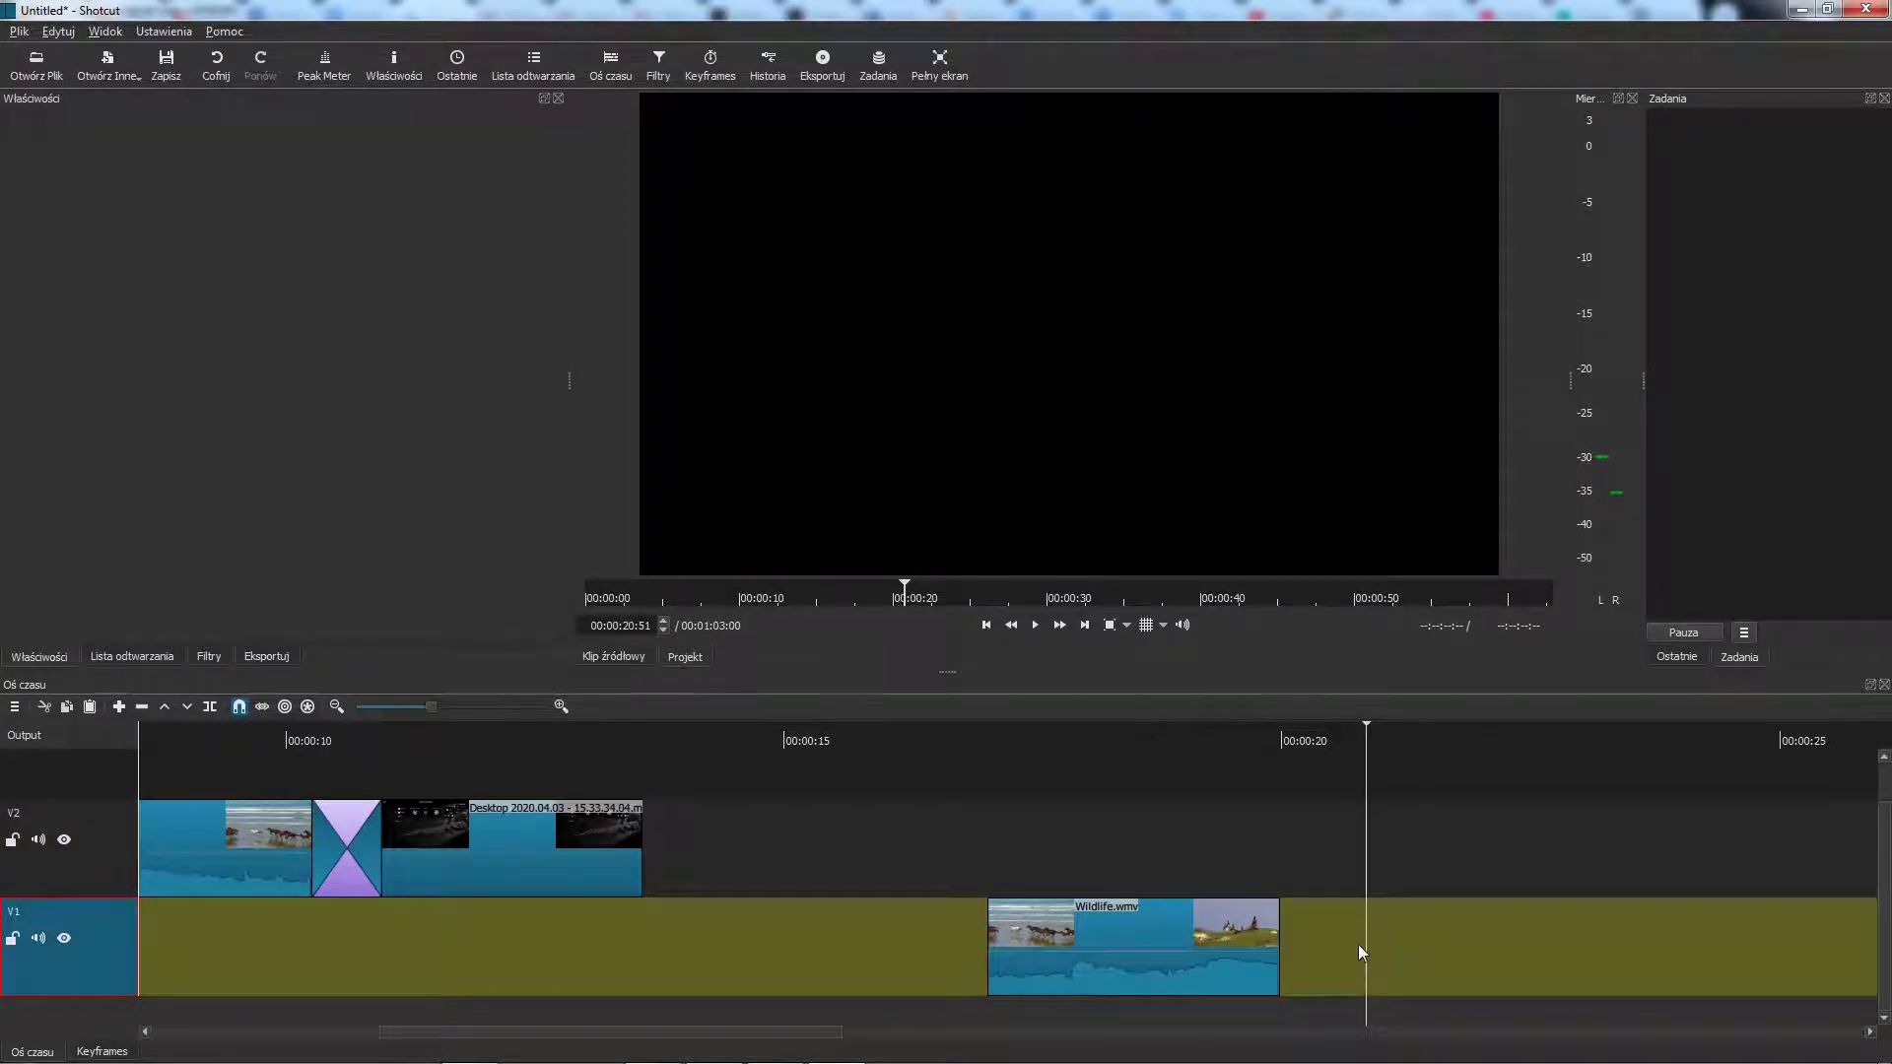
{"action": "key", "text": "ctrl+v"}
{"action": "left_click_drag", "start_coordinate": [1527, 961], "coordinate": [1203, 954]}
Play back the new V1 transition from within the Wildlife clip to preview its dissolve.
{"action": "left_click", "coordinate": [1060, 814]}
{"action": "key", "text": "space"}
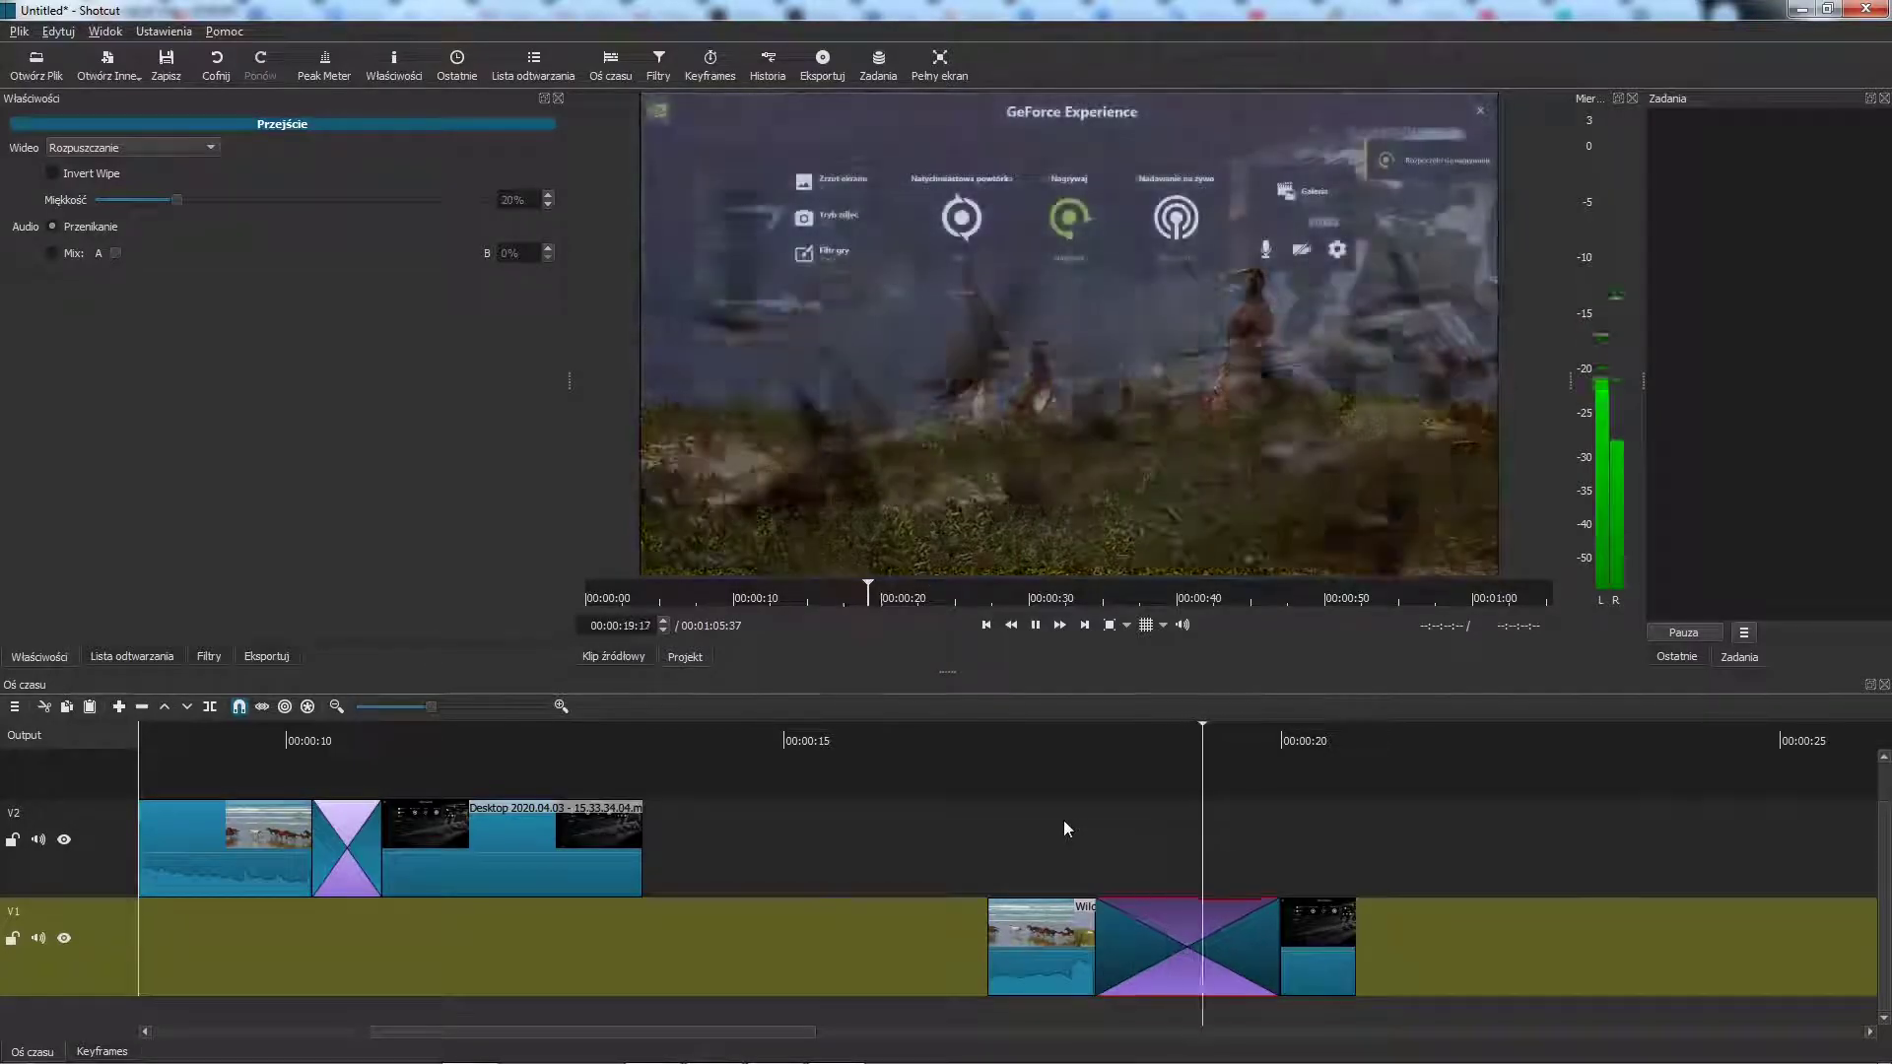
{"action": "key", "text": "space"}
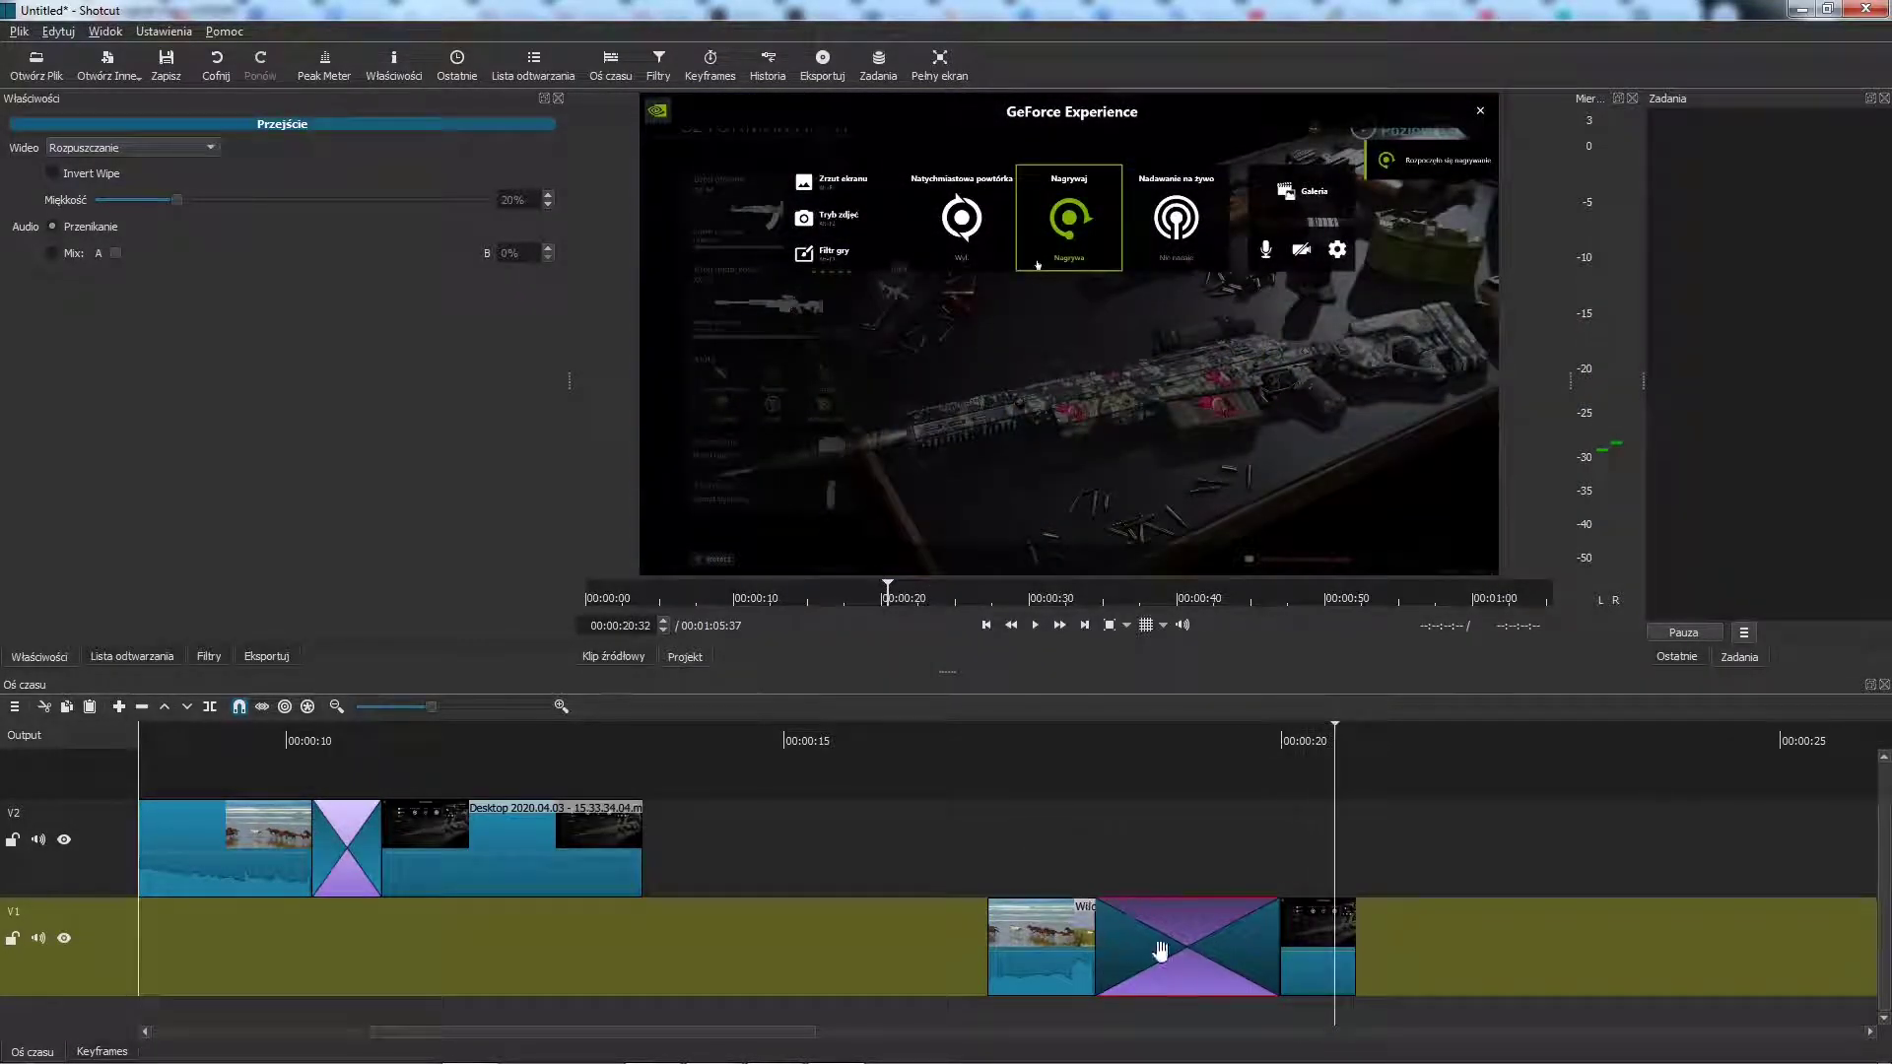
Set the V1 transition's video type to Bar Vertical and play it back from the Wildlife clip.
{"action": "left_click", "coordinate": [1056, 795]}
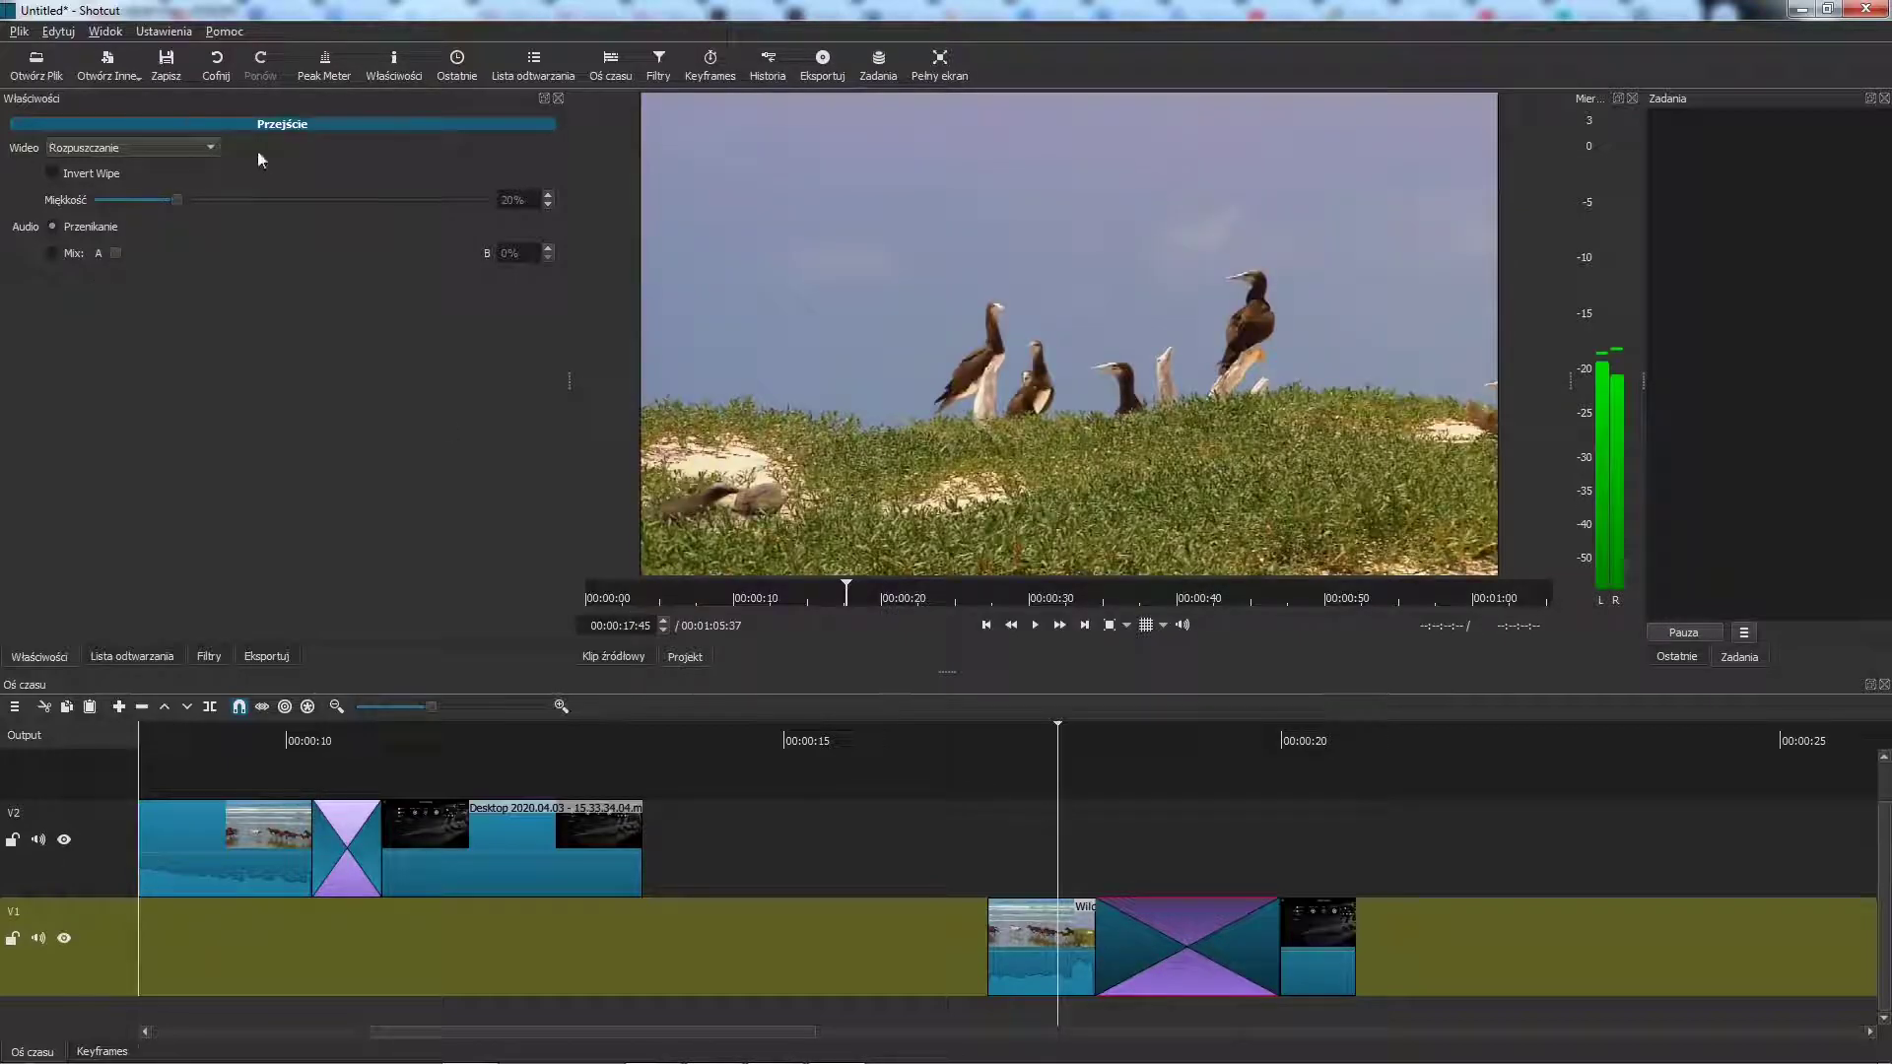
{"action": "left_click", "coordinate": [205, 148]}
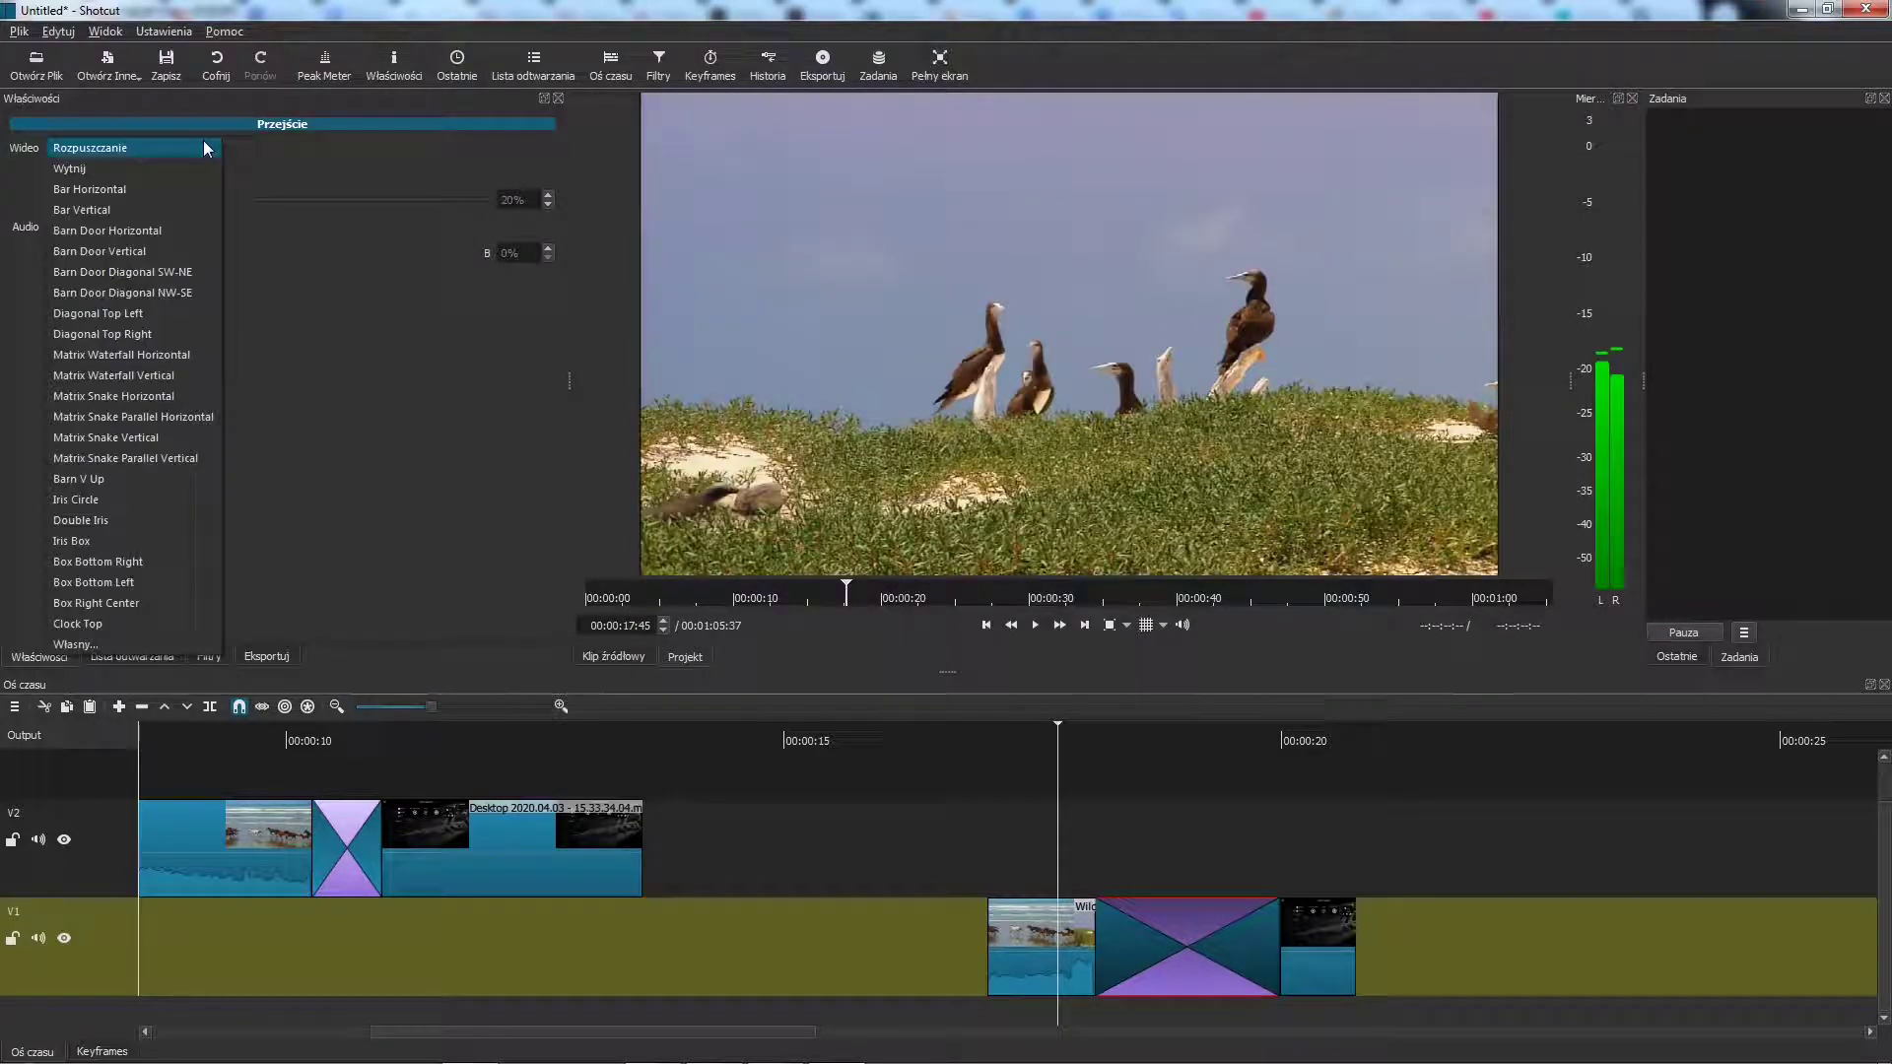
{"action": "left_click", "coordinate": [183, 210]}
{"action": "key", "text": "space"}
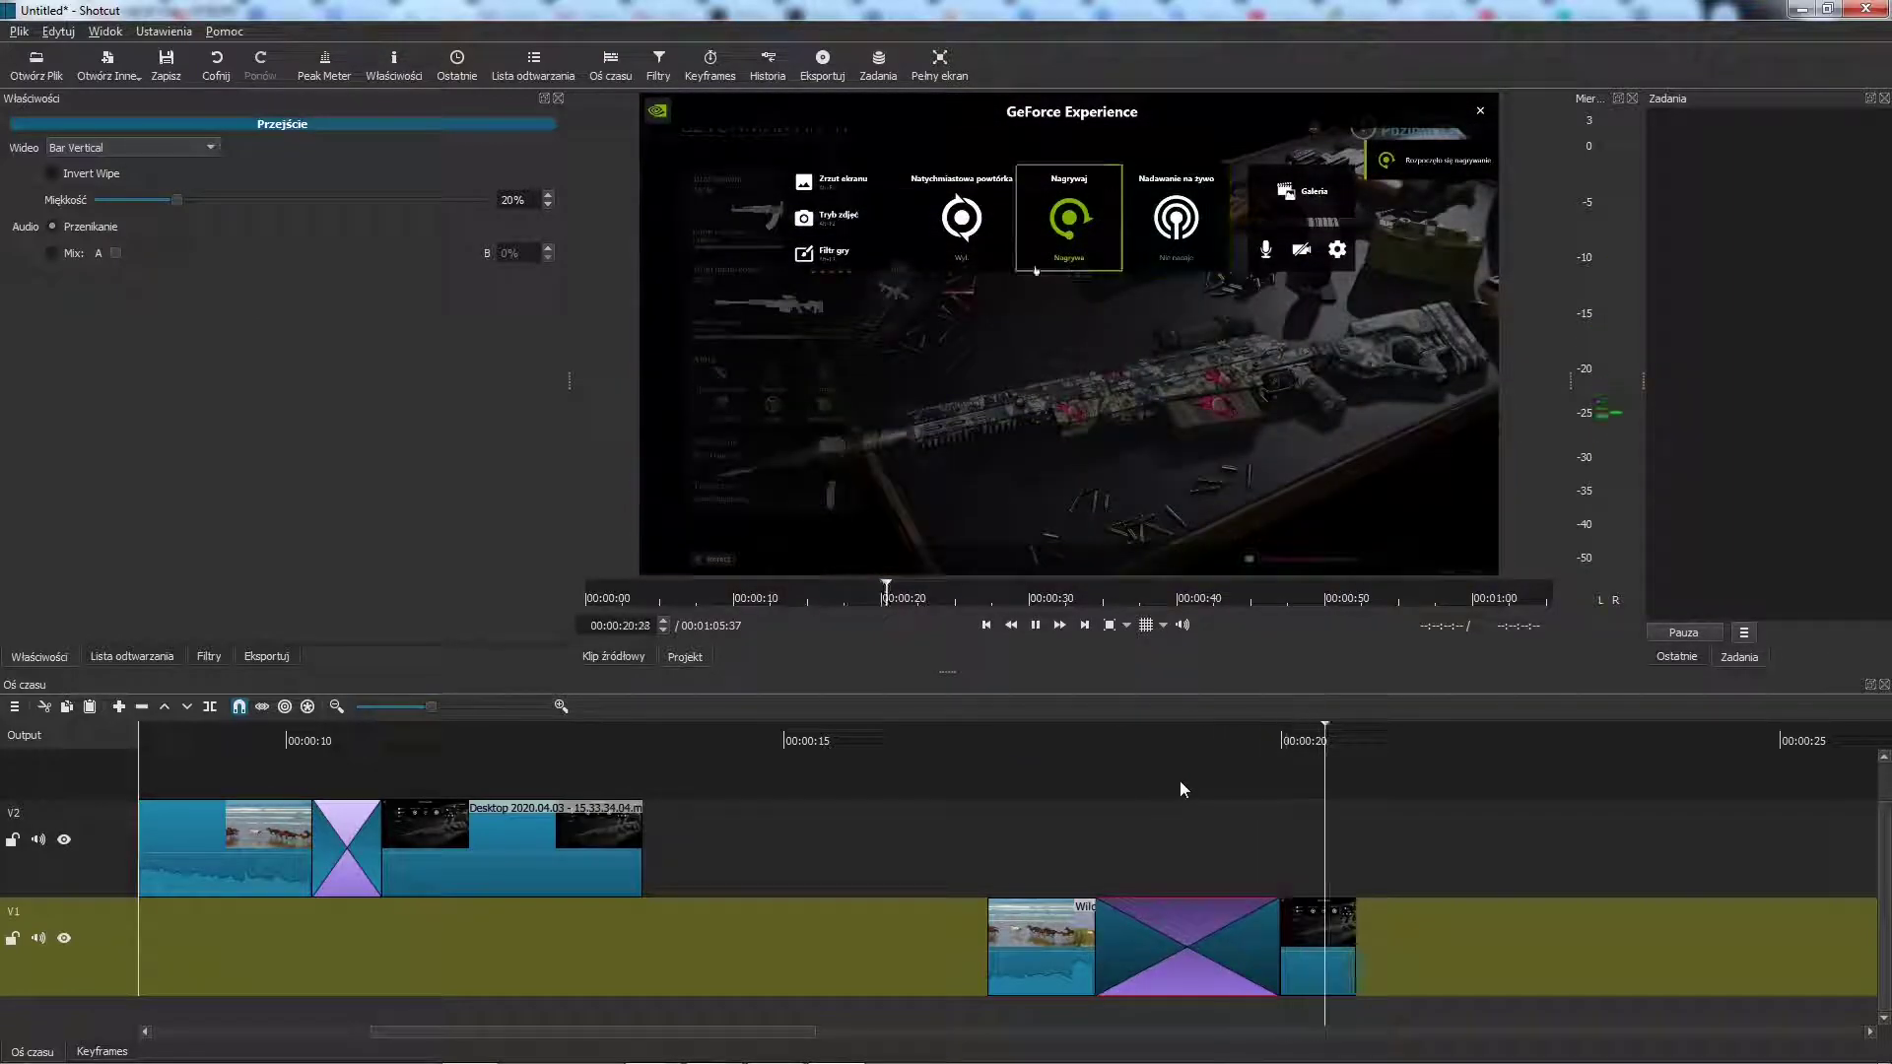
Change the V1 transition's video type to Barn Door Horizontal and preview the wipe.
{"action": "left_click", "coordinate": [1003, 808]}
{"action": "left_click", "coordinate": [211, 147]}
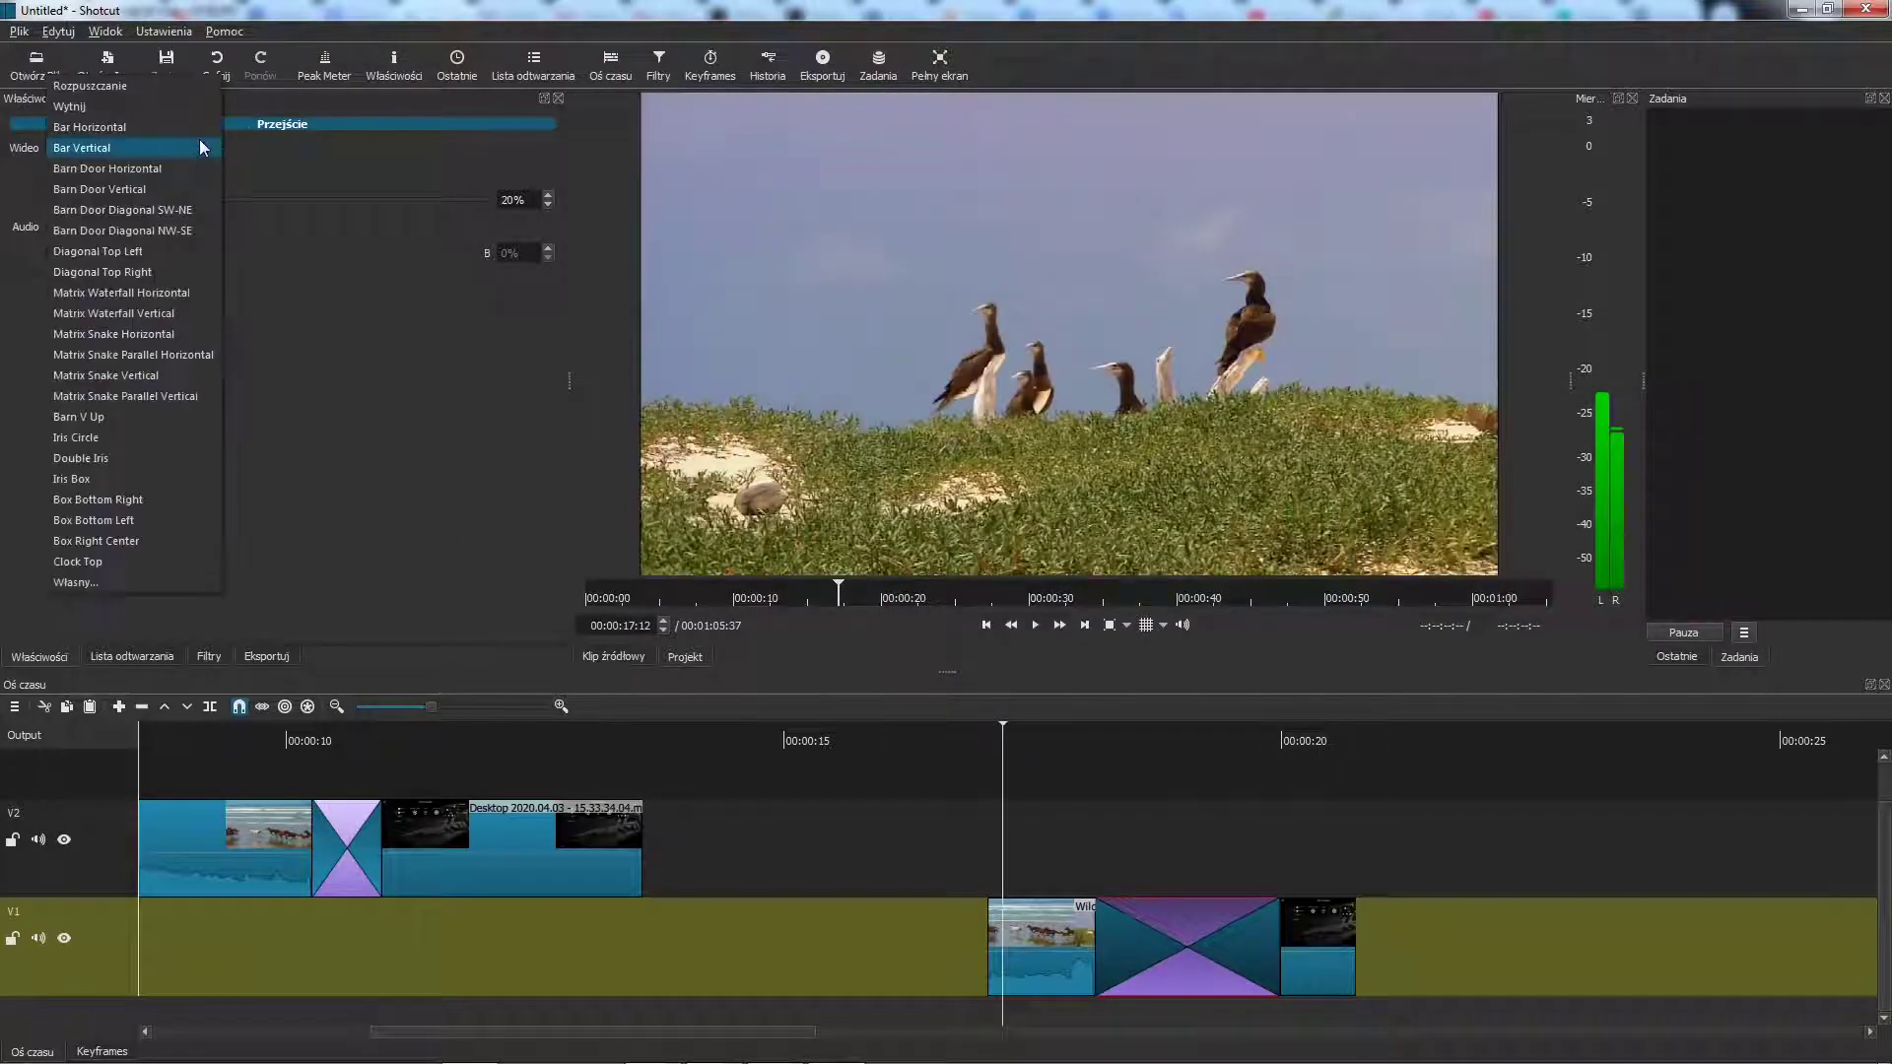
{"action": "left_click", "coordinate": [177, 171]}
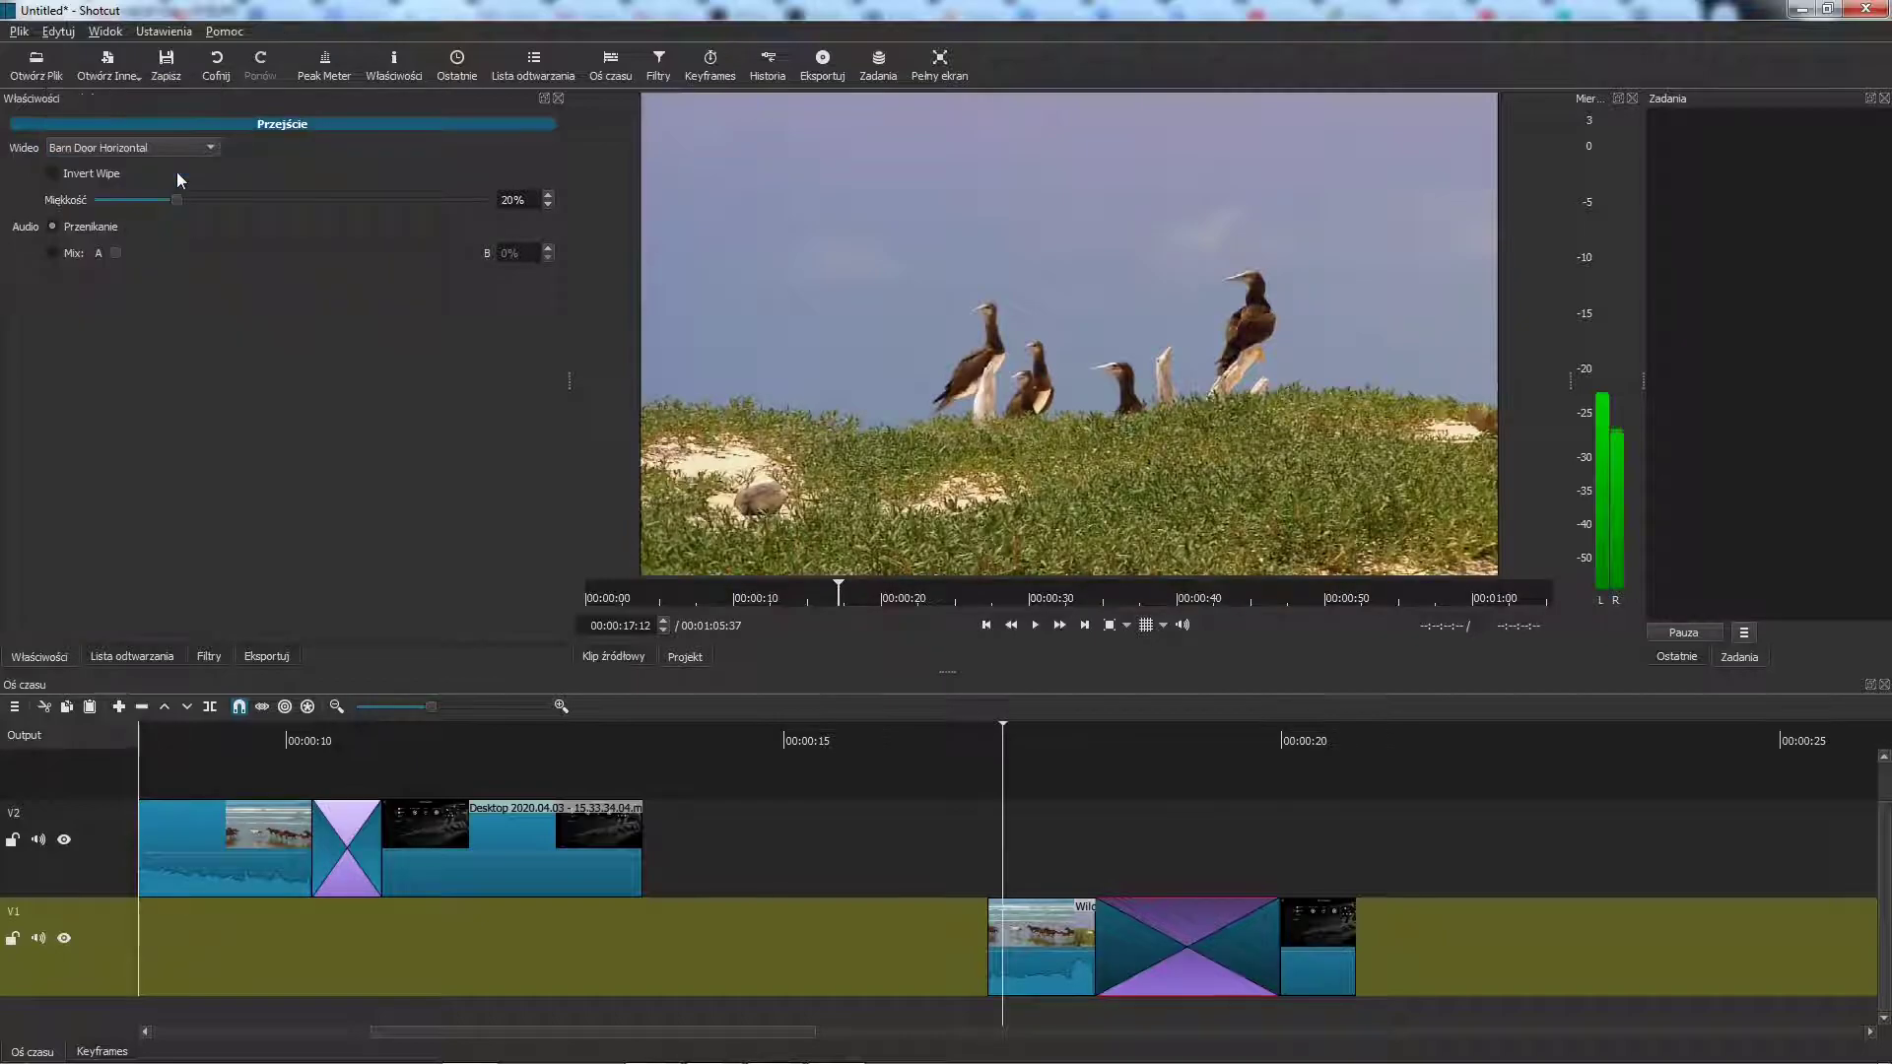
{"action": "key", "text": "space"}
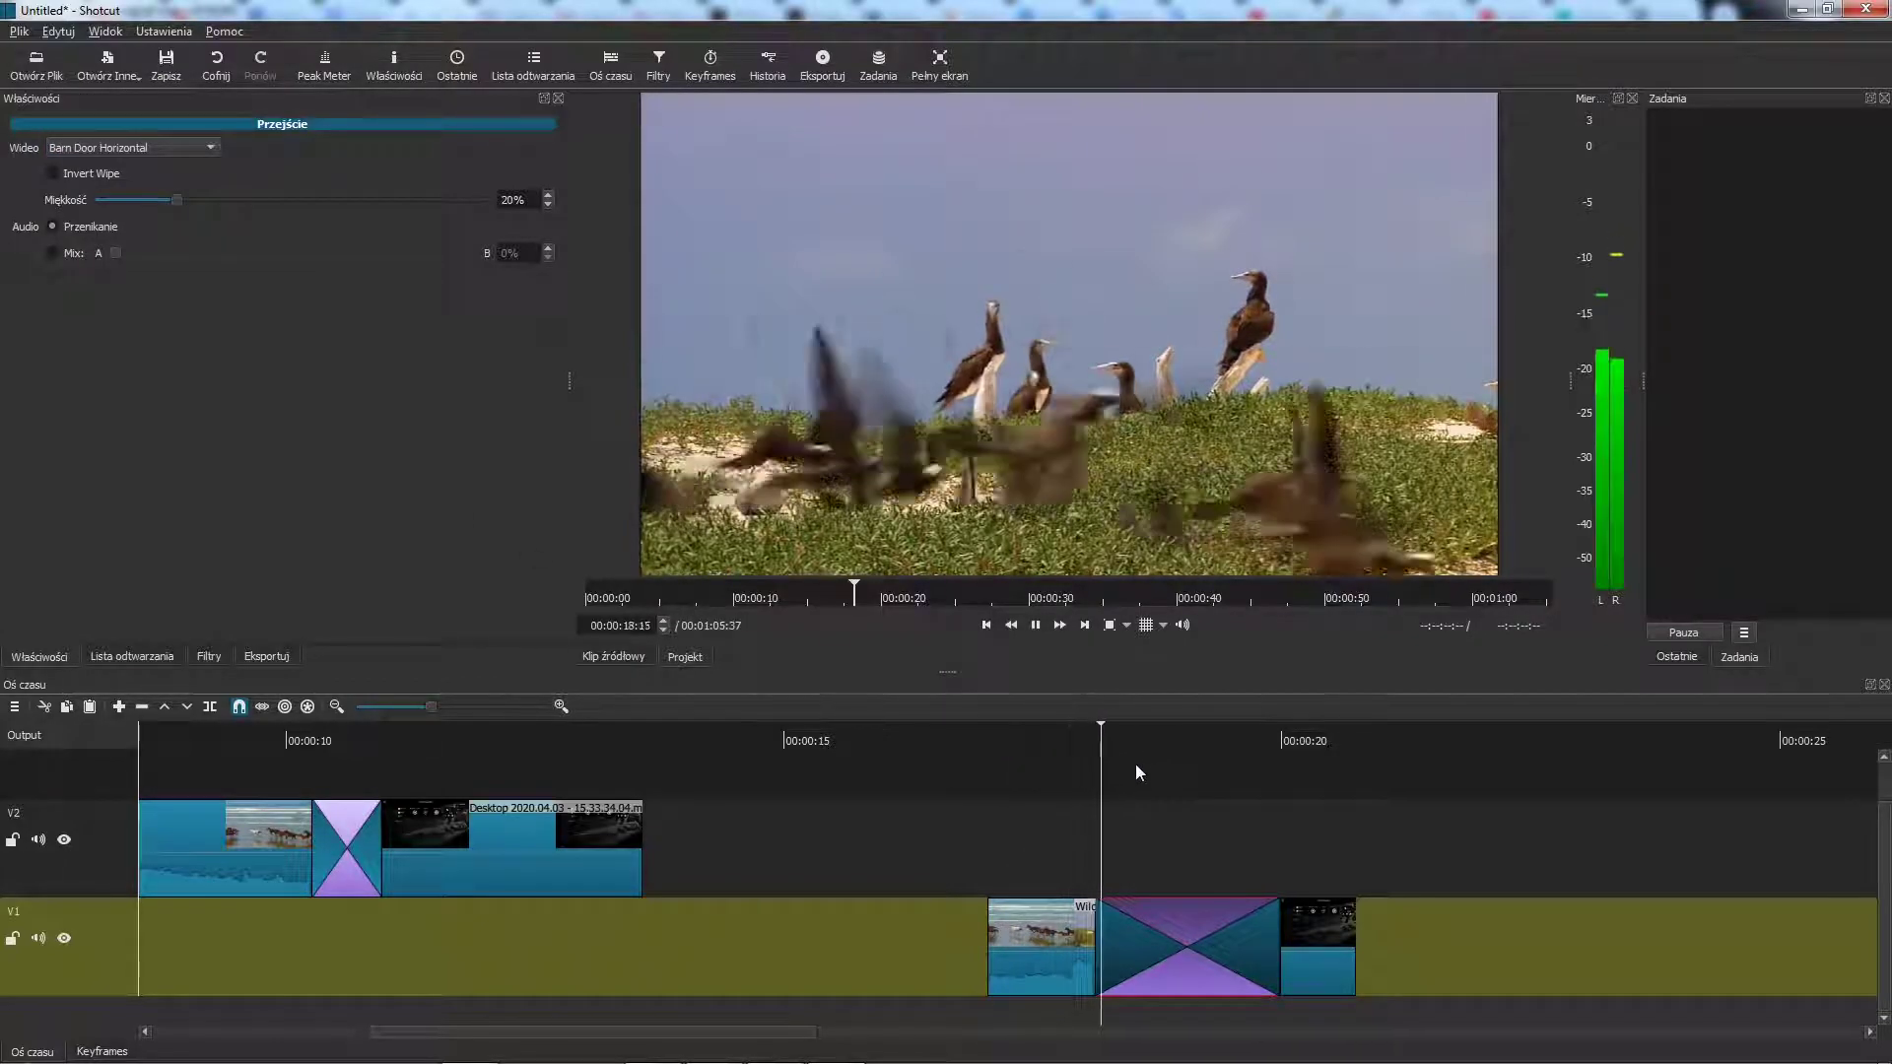
{"action": "key", "text": "space"}
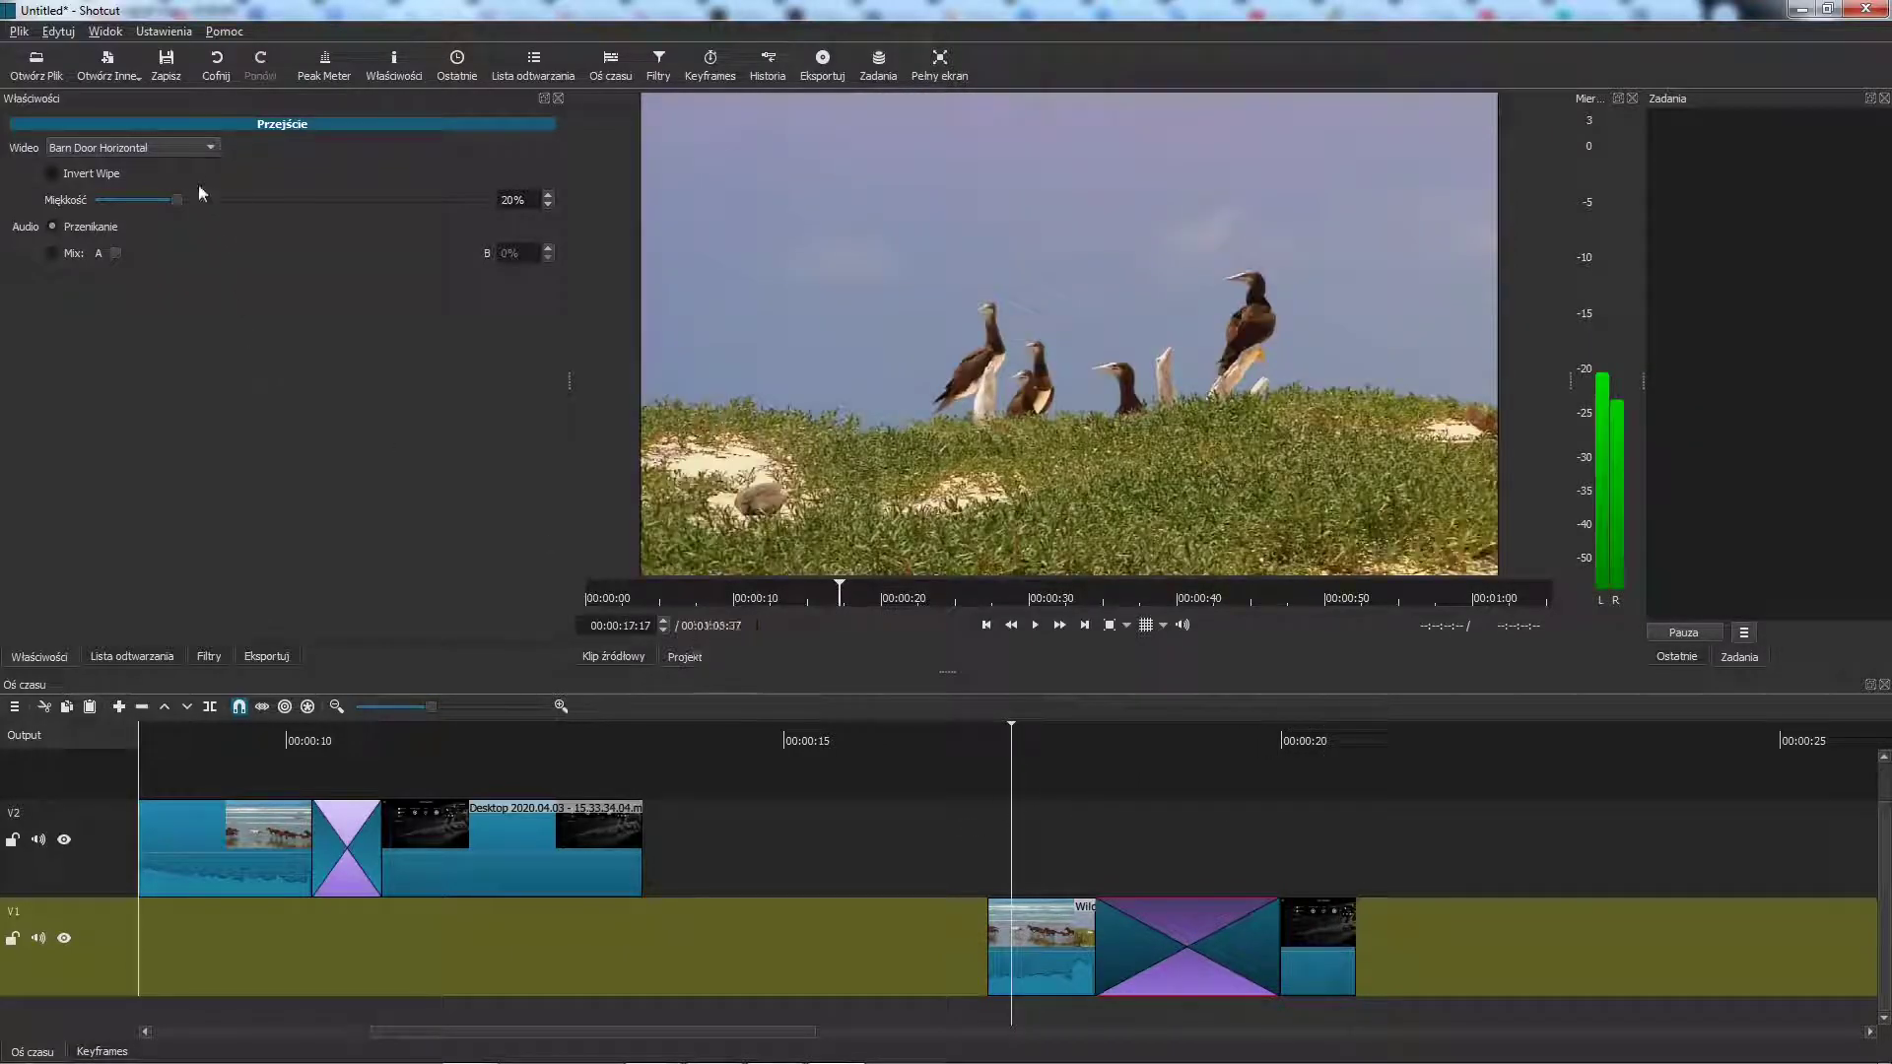
Set the V1 transition's video type to Barn Door Vertical and play back the wipe.
{"action": "left_click", "coordinate": [193, 148]}
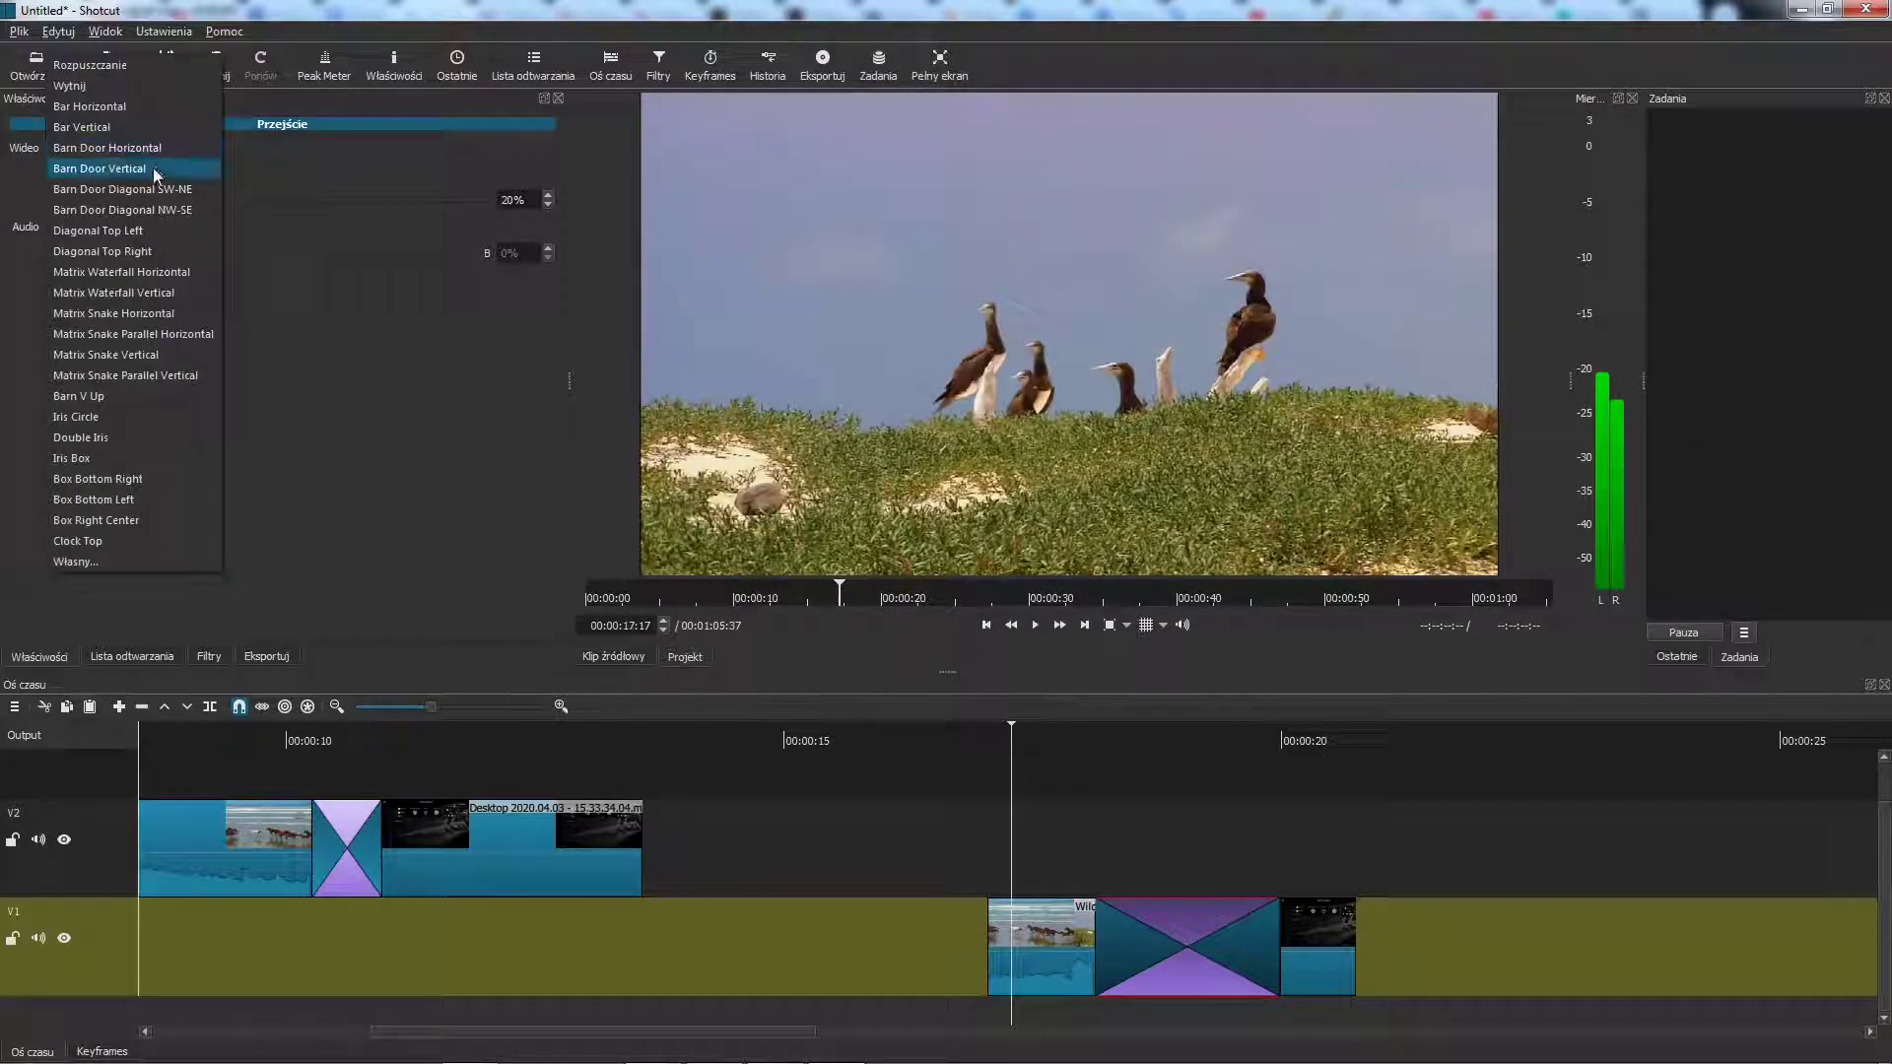
{"action": "left_click", "coordinate": [152, 167]}
{"action": "key", "text": "space"}
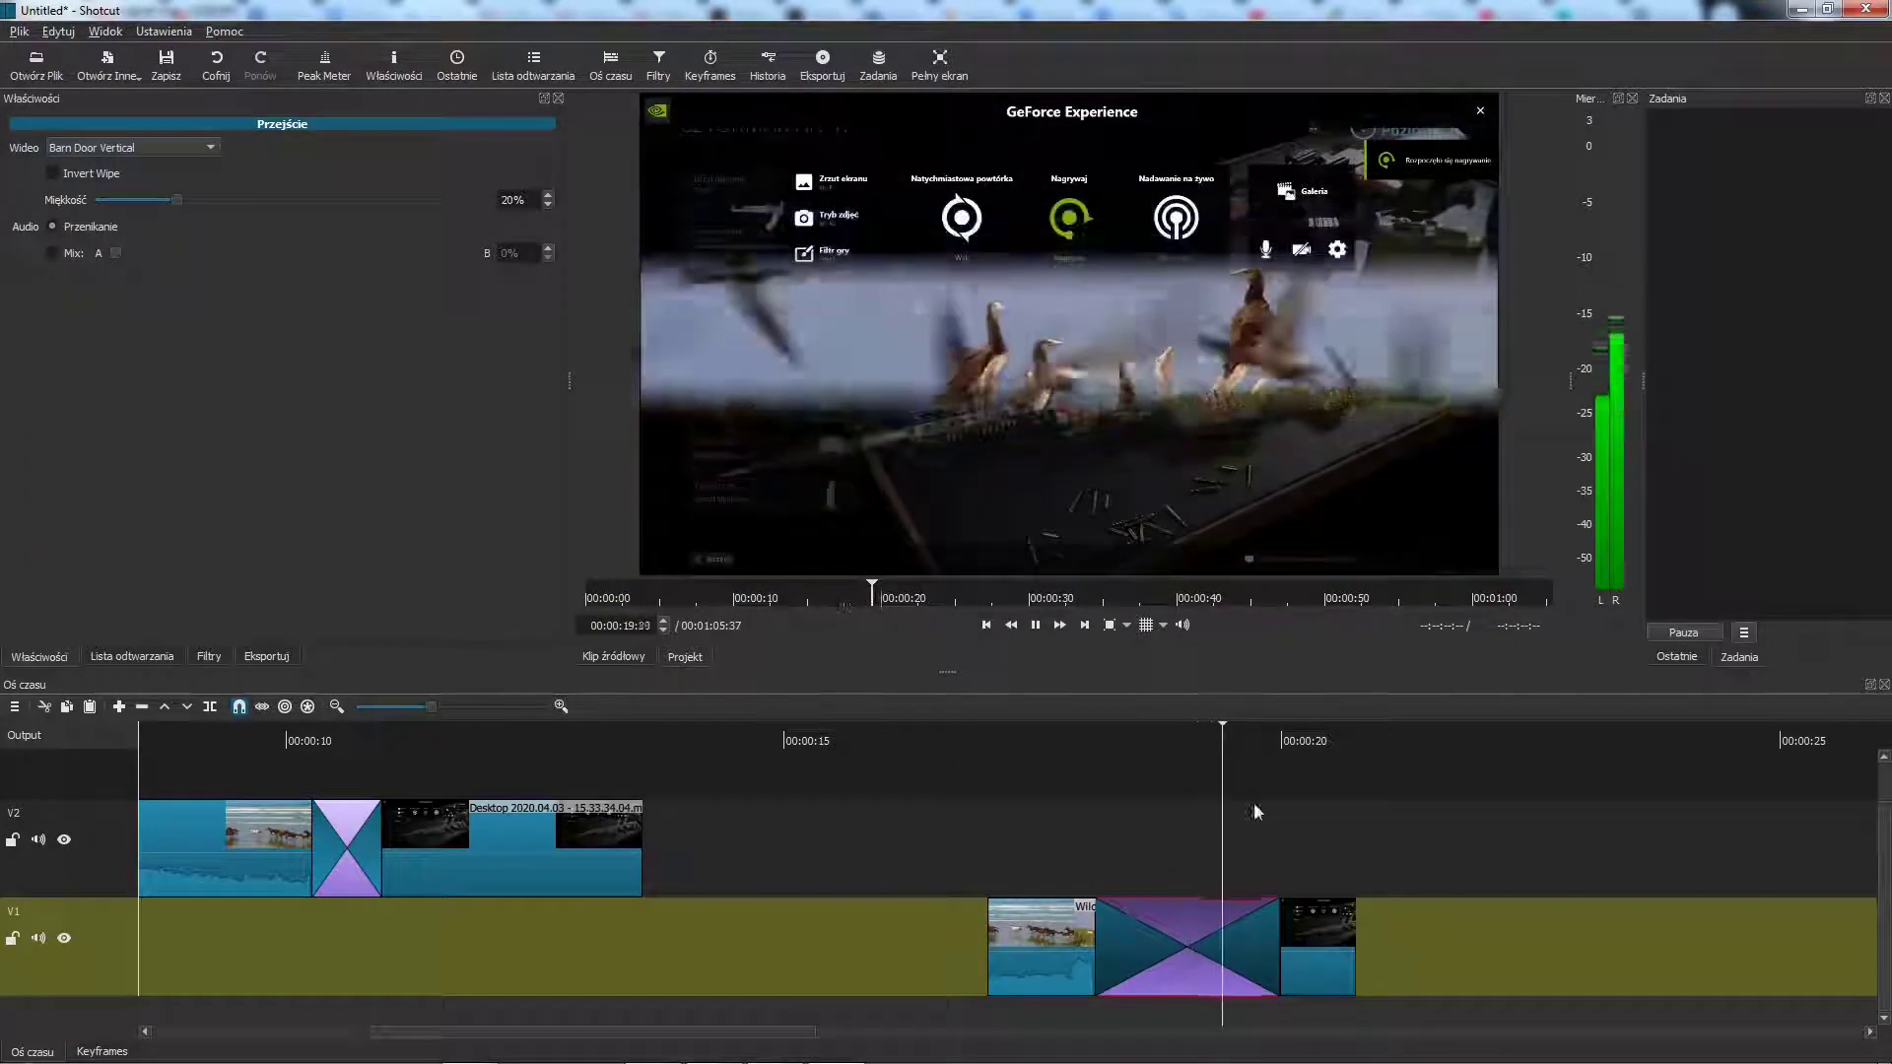
Set the V1 transition's video type to Barn Door Diagonal SW-NE and play it from the Wildlife clip.
{"action": "left_click", "coordinate": [993, 810]}
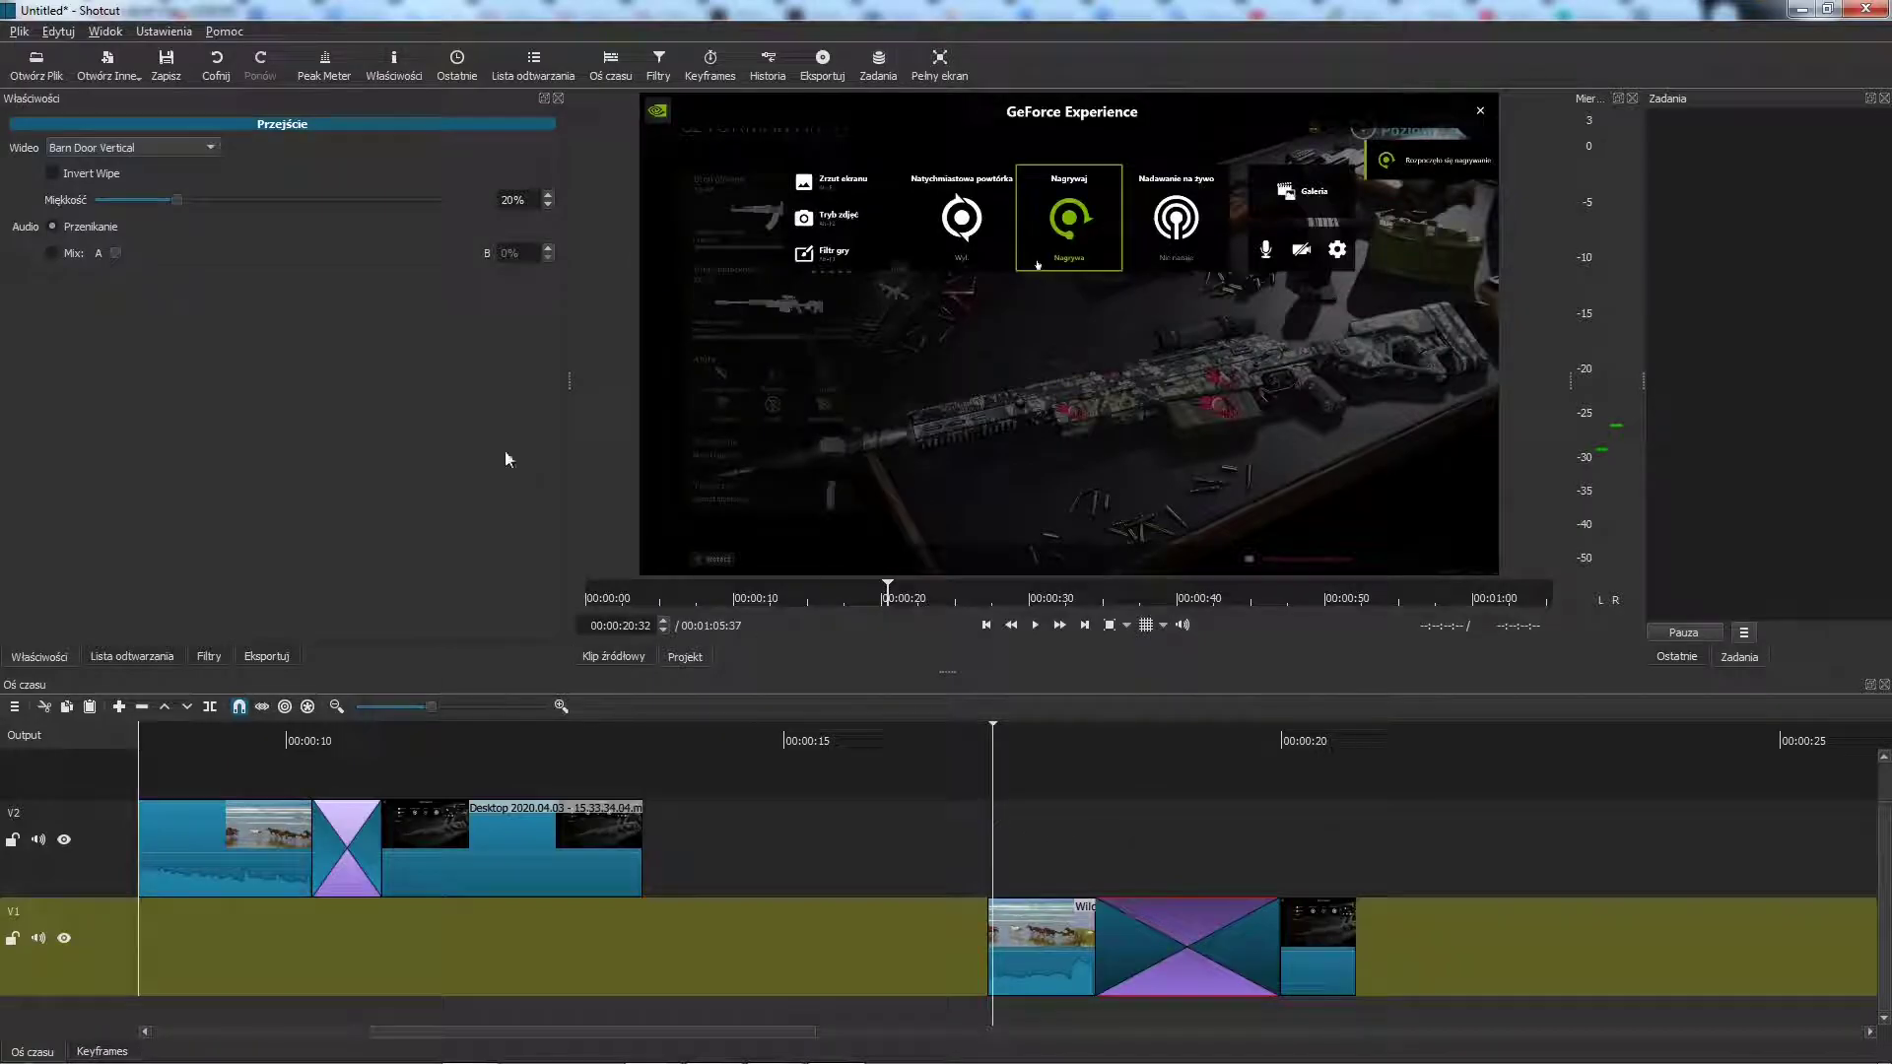
{"action": "left_click", "coordinate": [169, 148]}
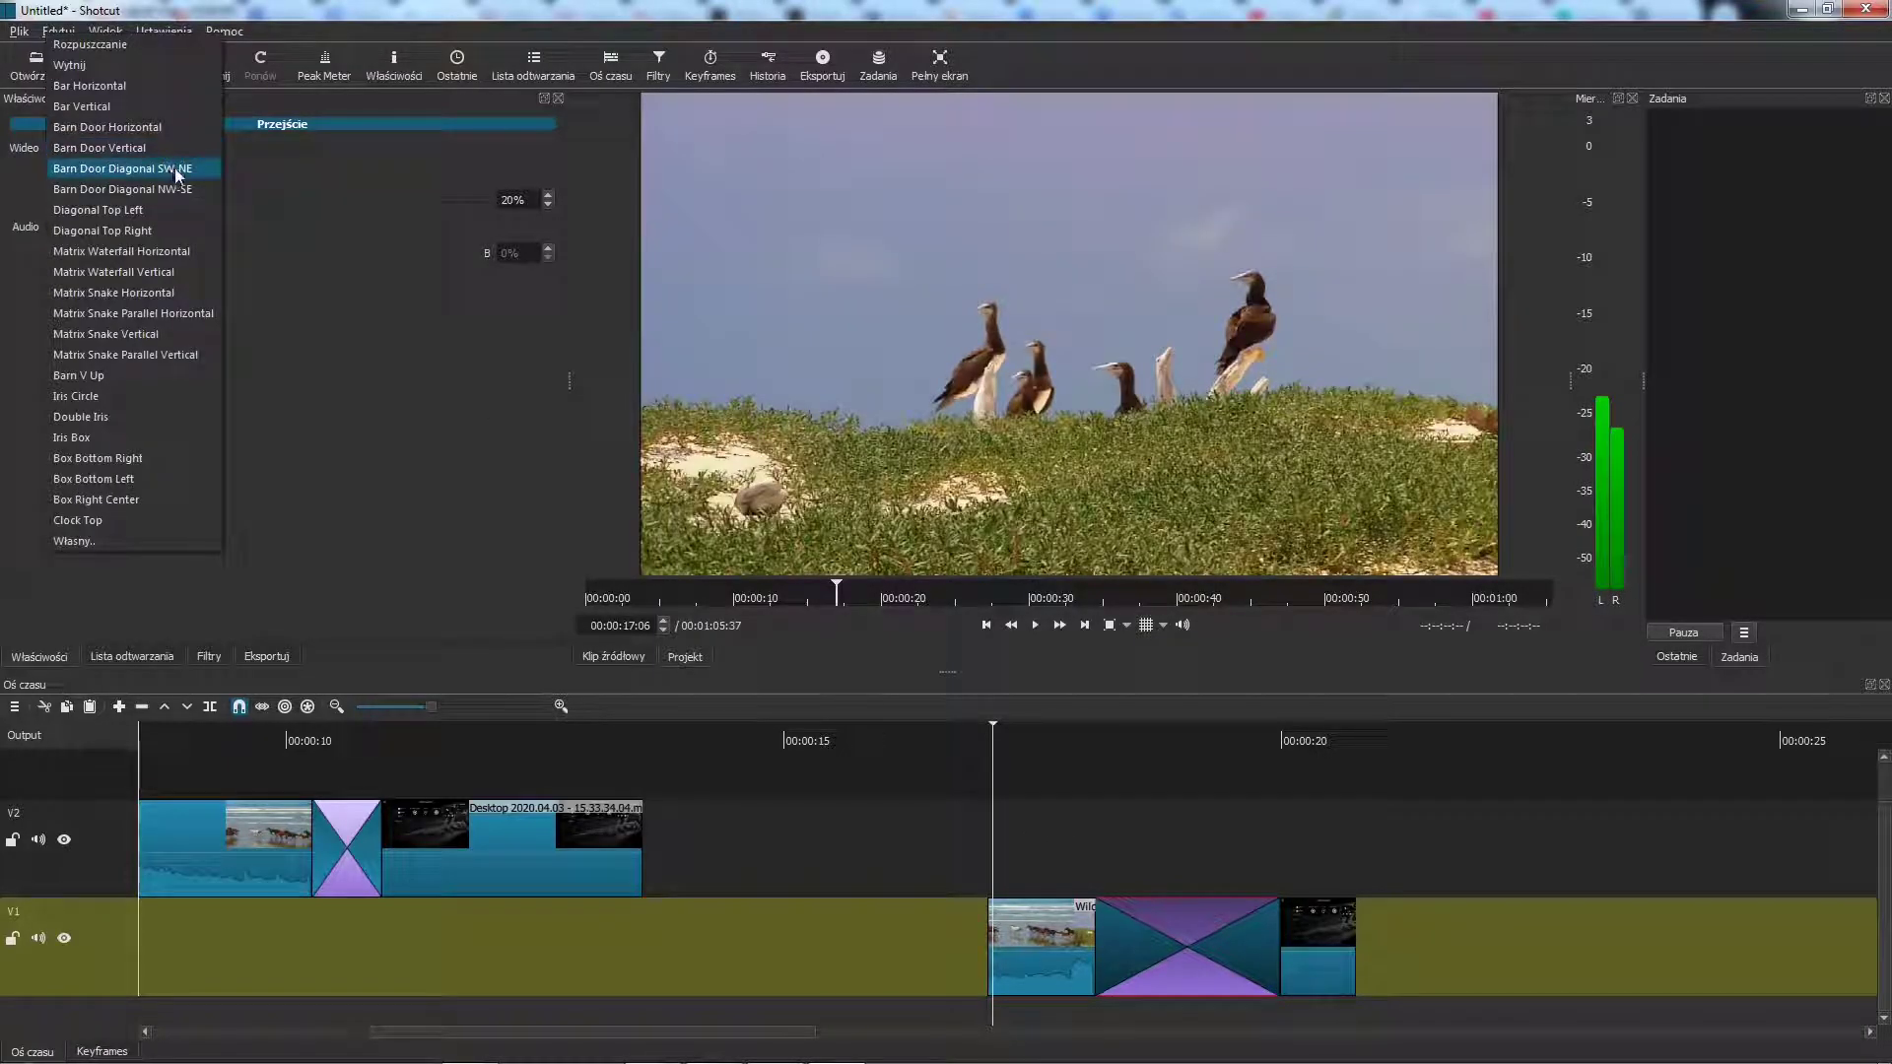
{"action": "left_click", "coordinate": [181, 170]}
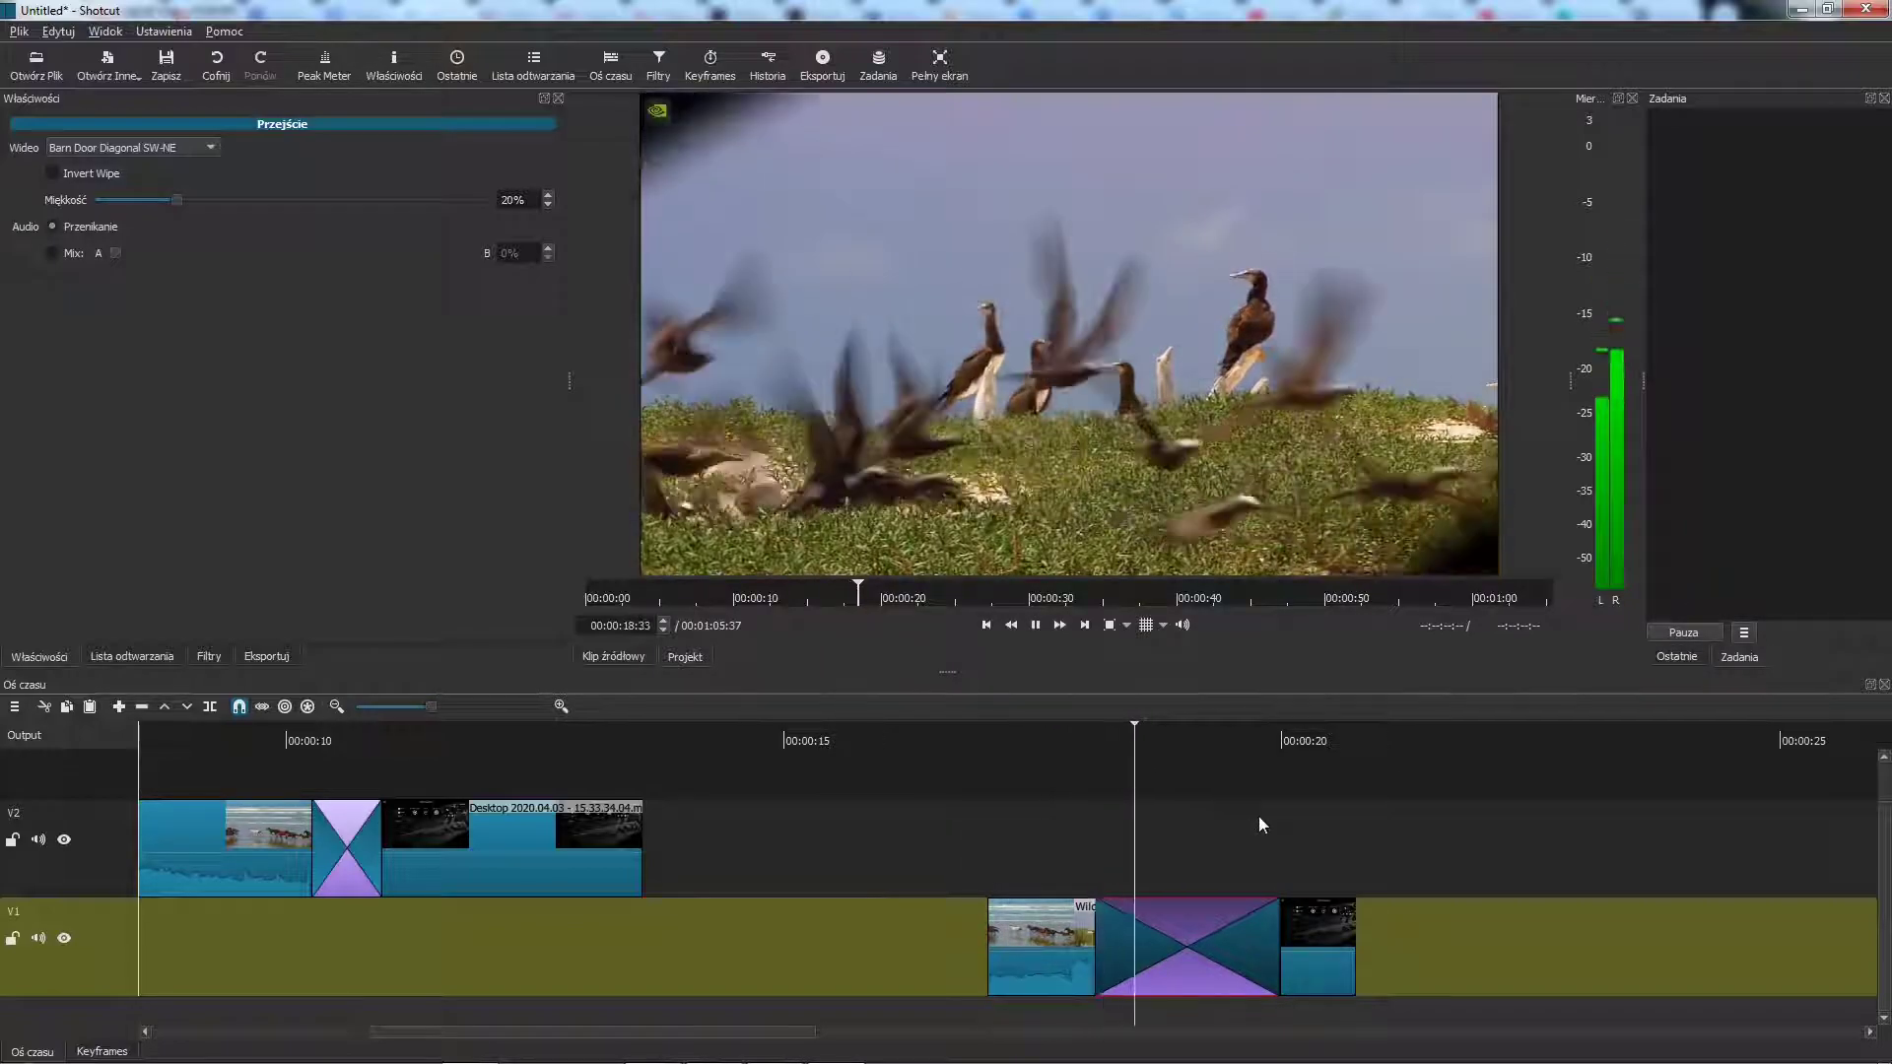
Switch the V1 transition's video type to Barn Door Diagonal NW-SE and preview it from the Wildlife clip.
{"action": "left_click", "coordinate": [999, 802]}
{"action": "left_click", "coordinate": [172, 147]}
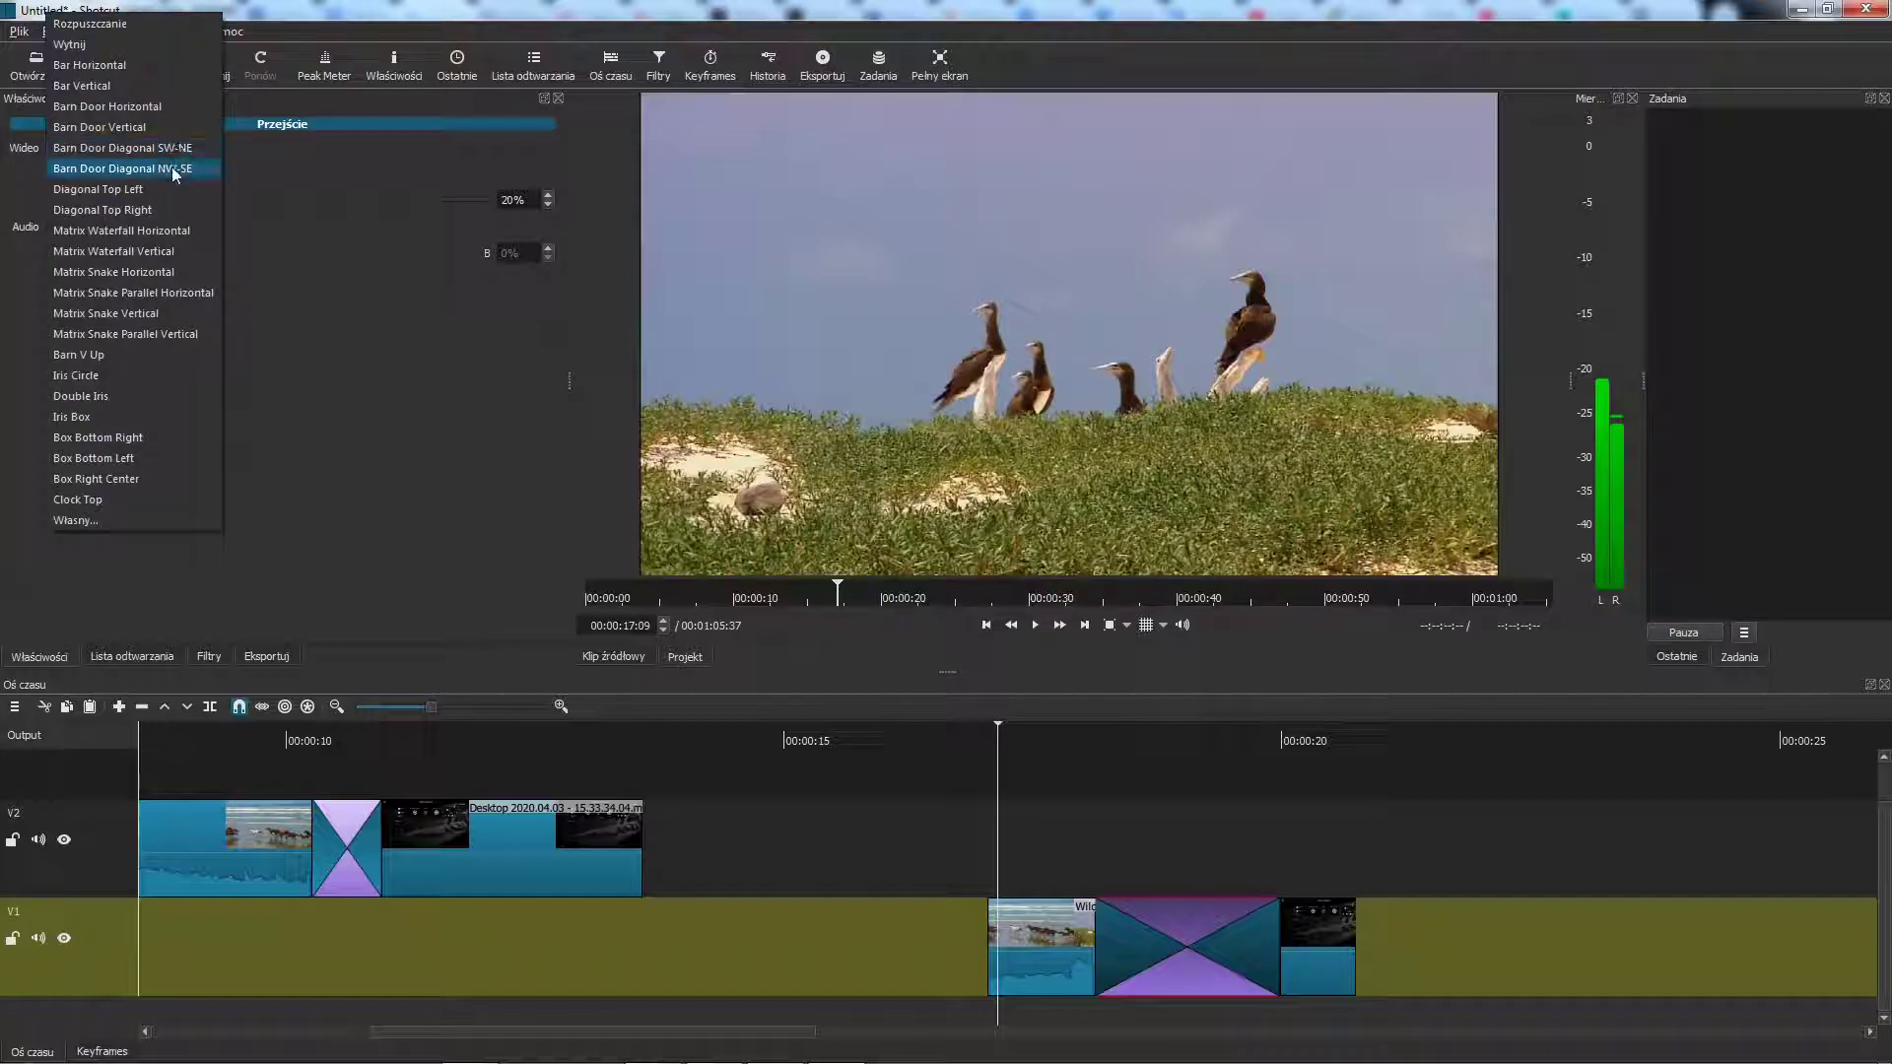
{"action": "left_click", "coordinate": [168, 174]}
{"action": "key", "text": "space"}
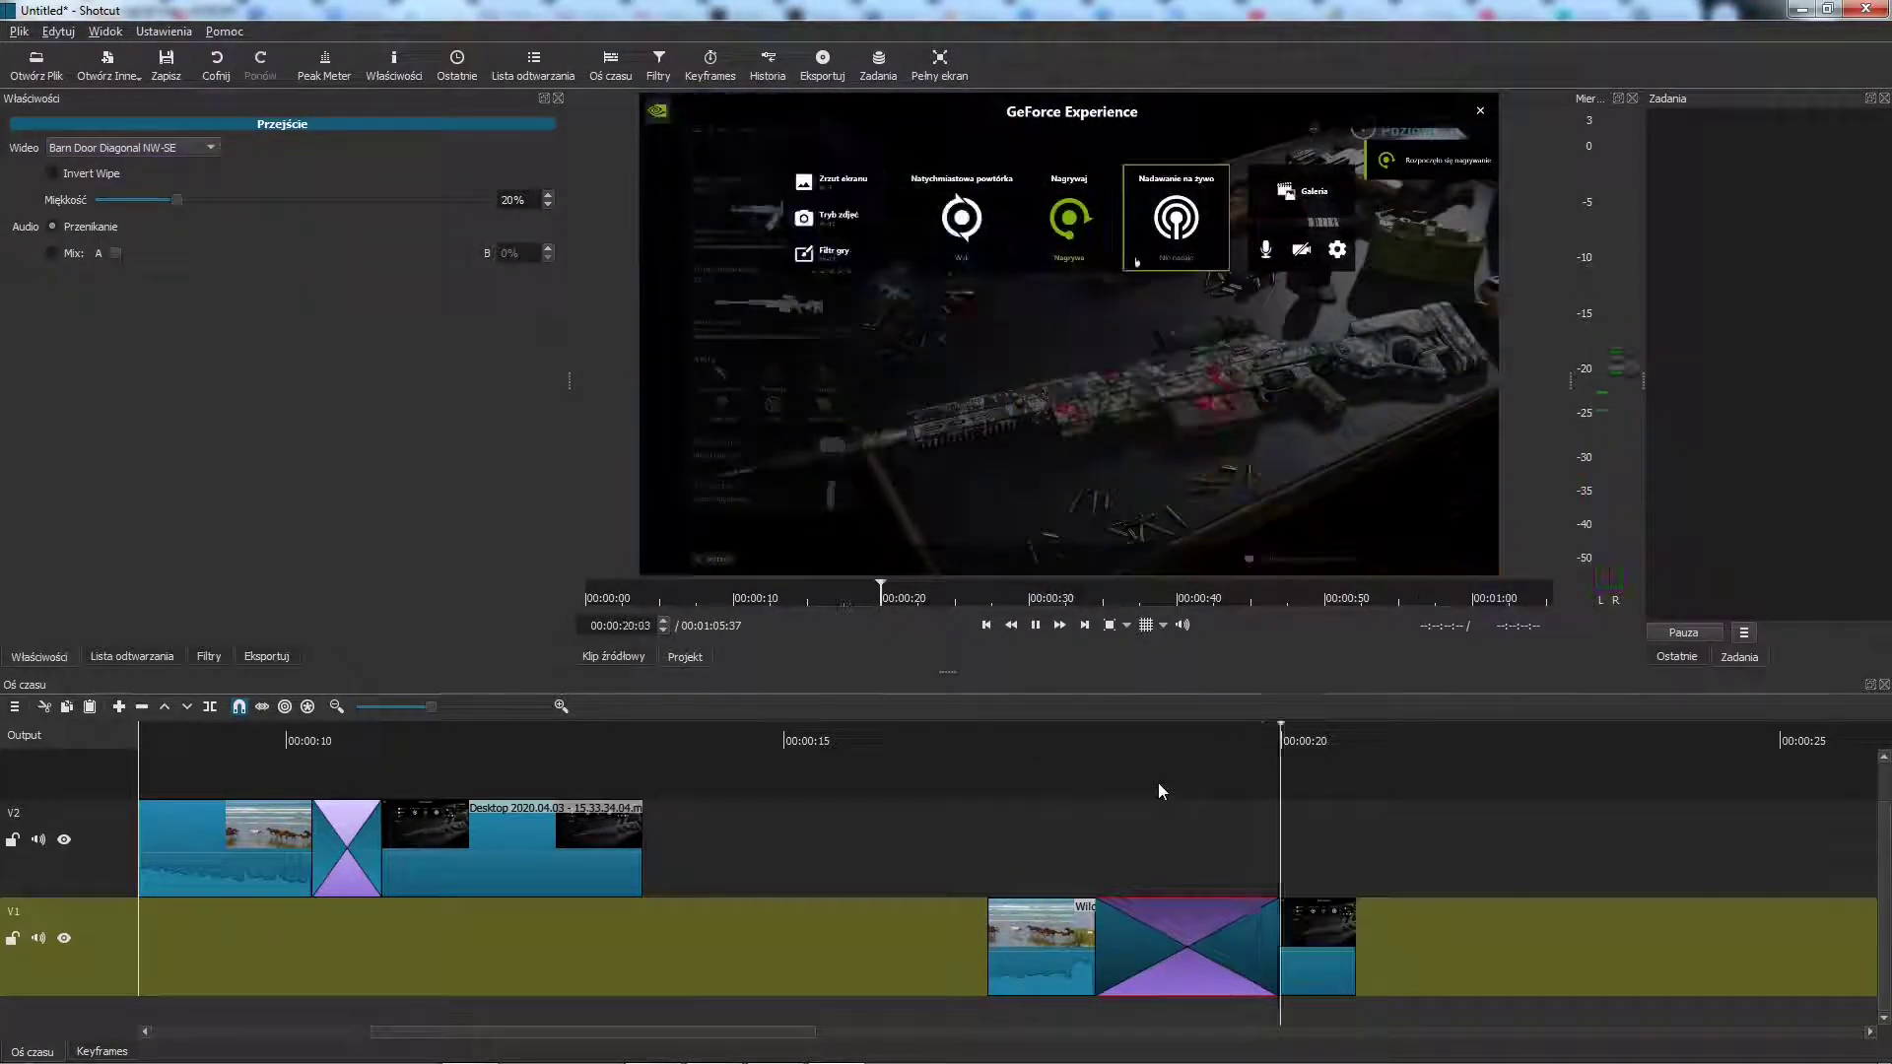
Set the V1 transition's video type to Diagonal Top Left and play back the wipe.
{"action": "left_click", "coordinate": [981, 804]}
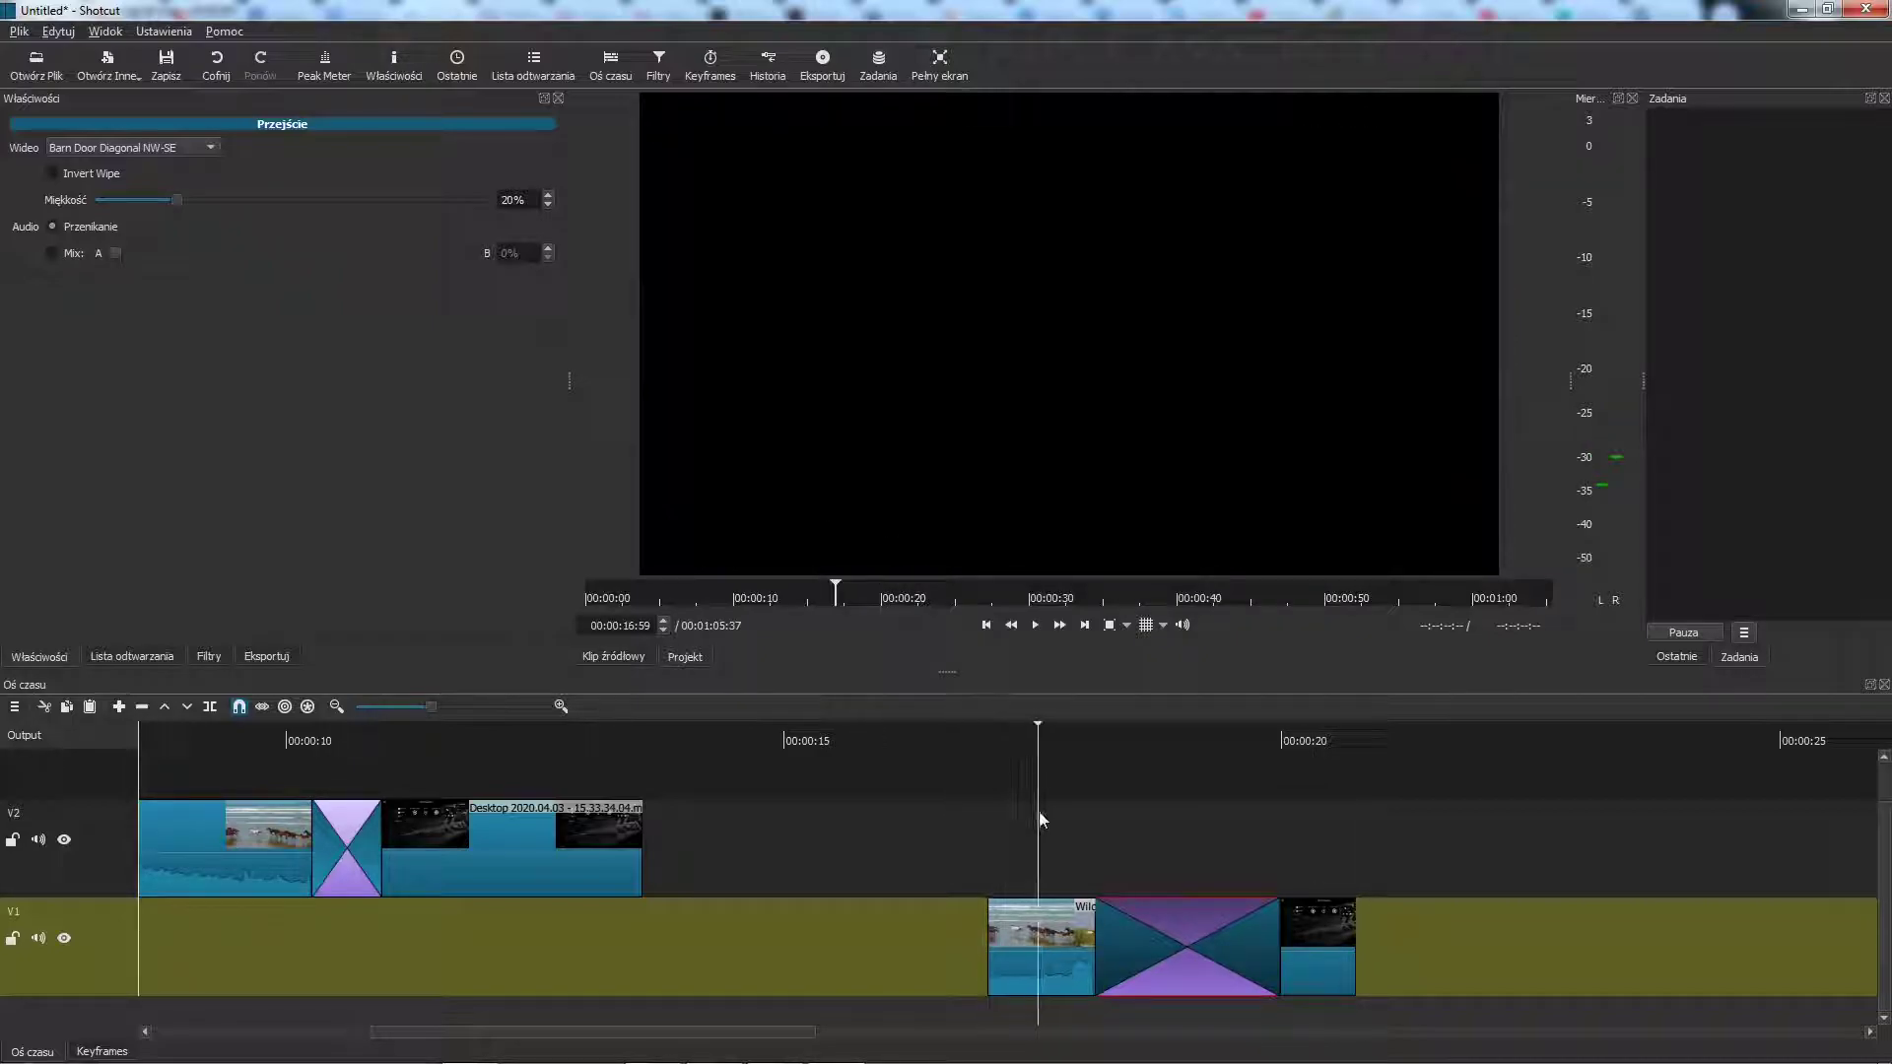
{"action": "left_click", "coordinate": [185, 148]}
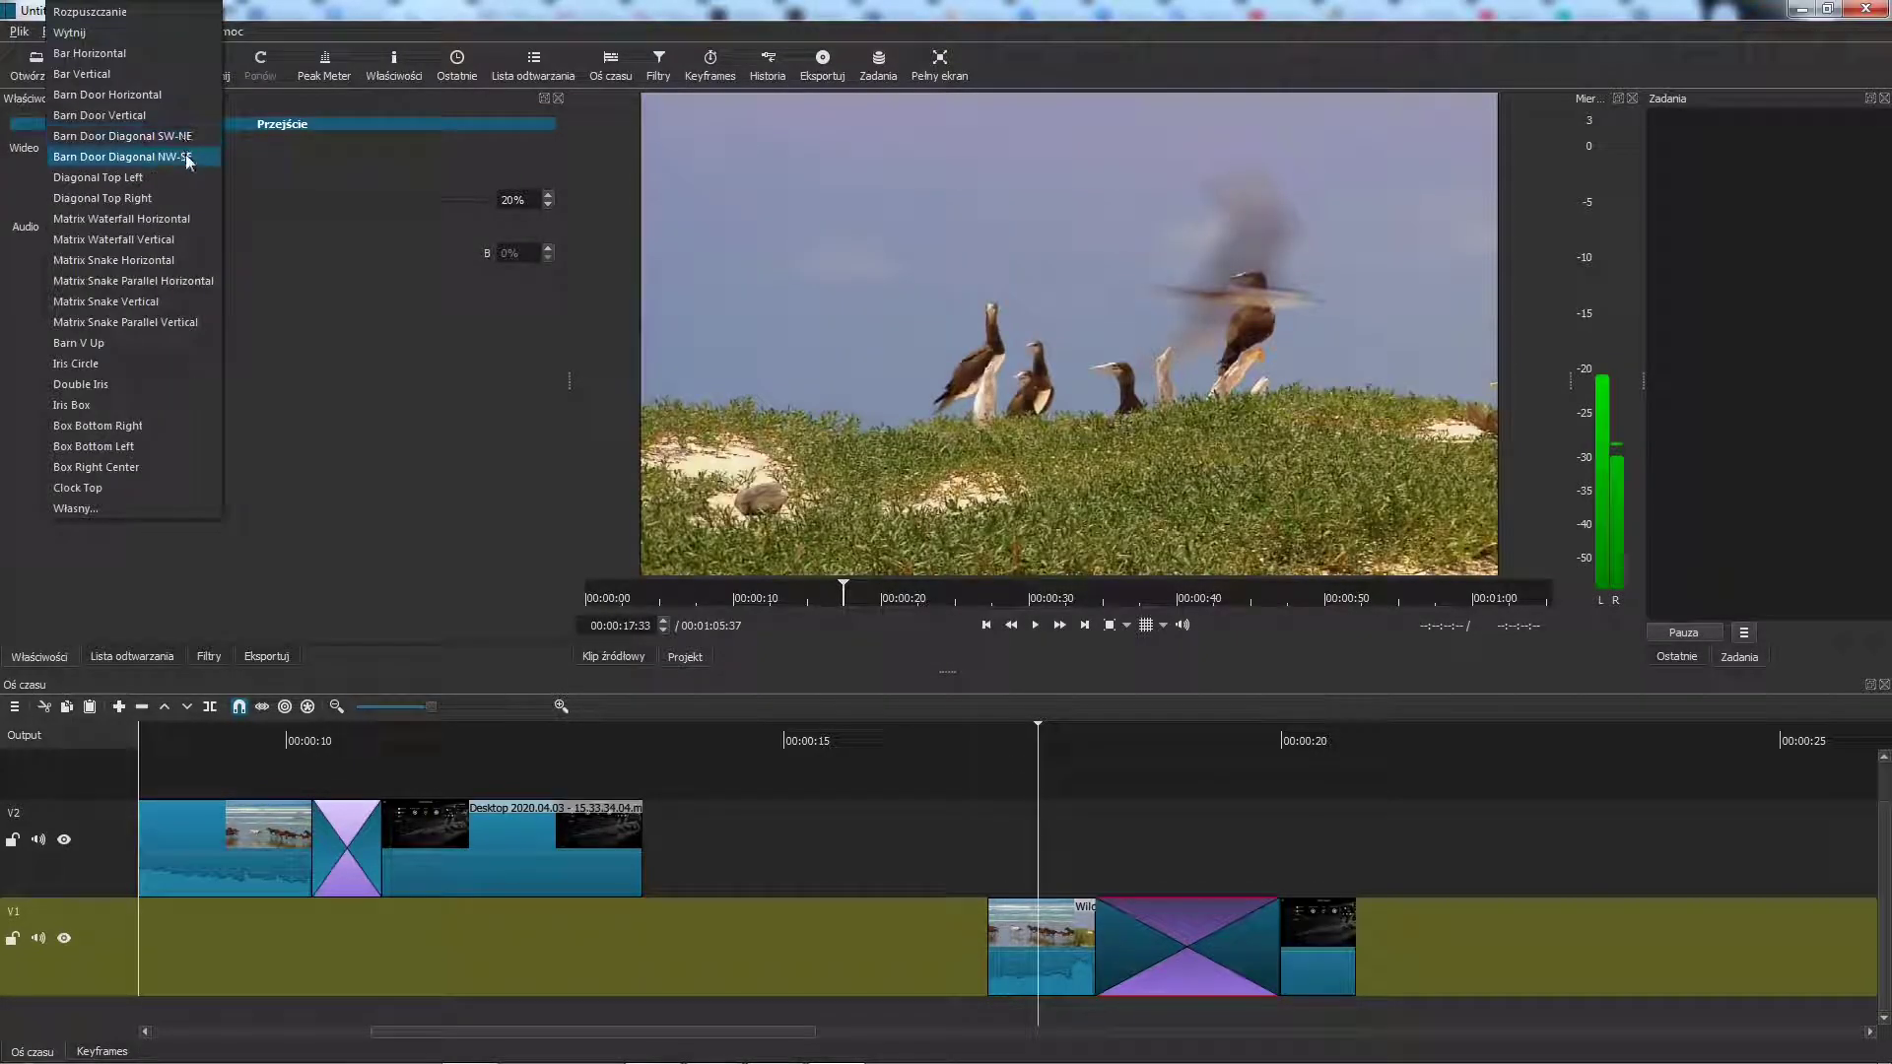
{"action": "left_click", "coordinate": [180, 185]}
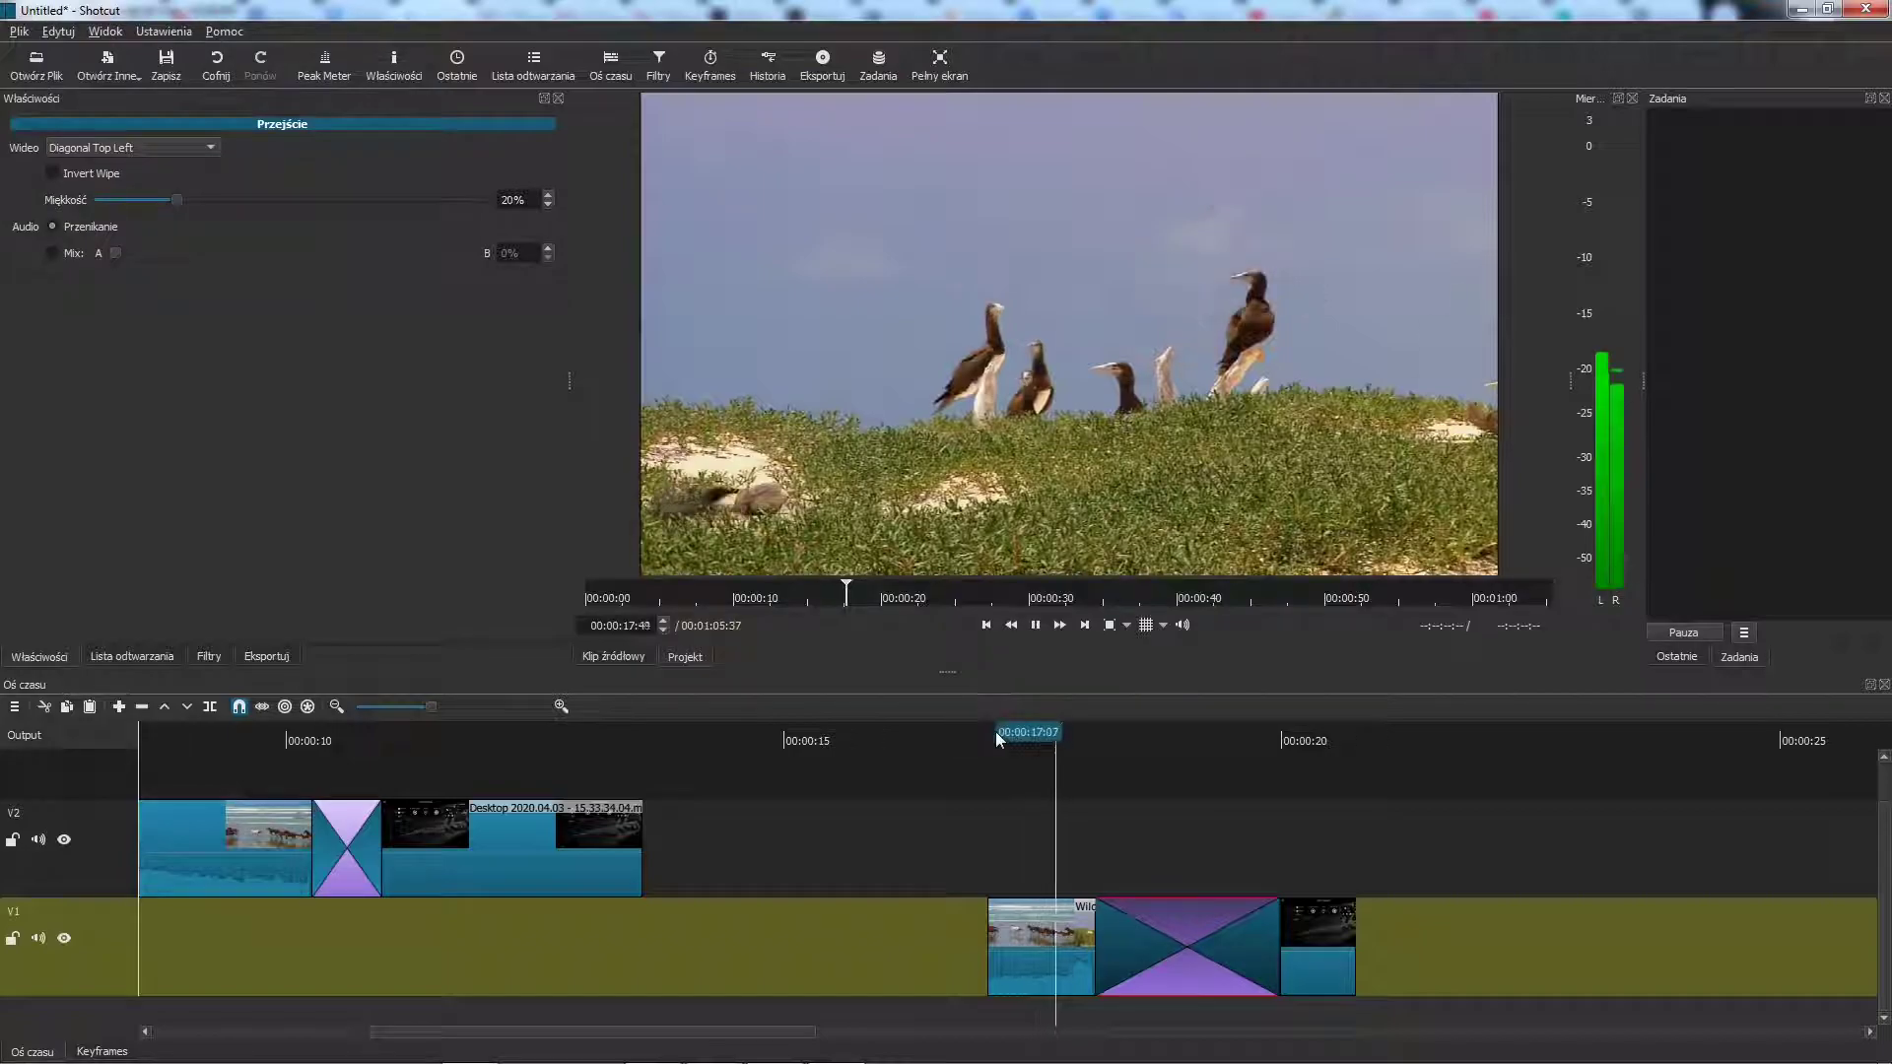
{"action": "key", "text": "space"}
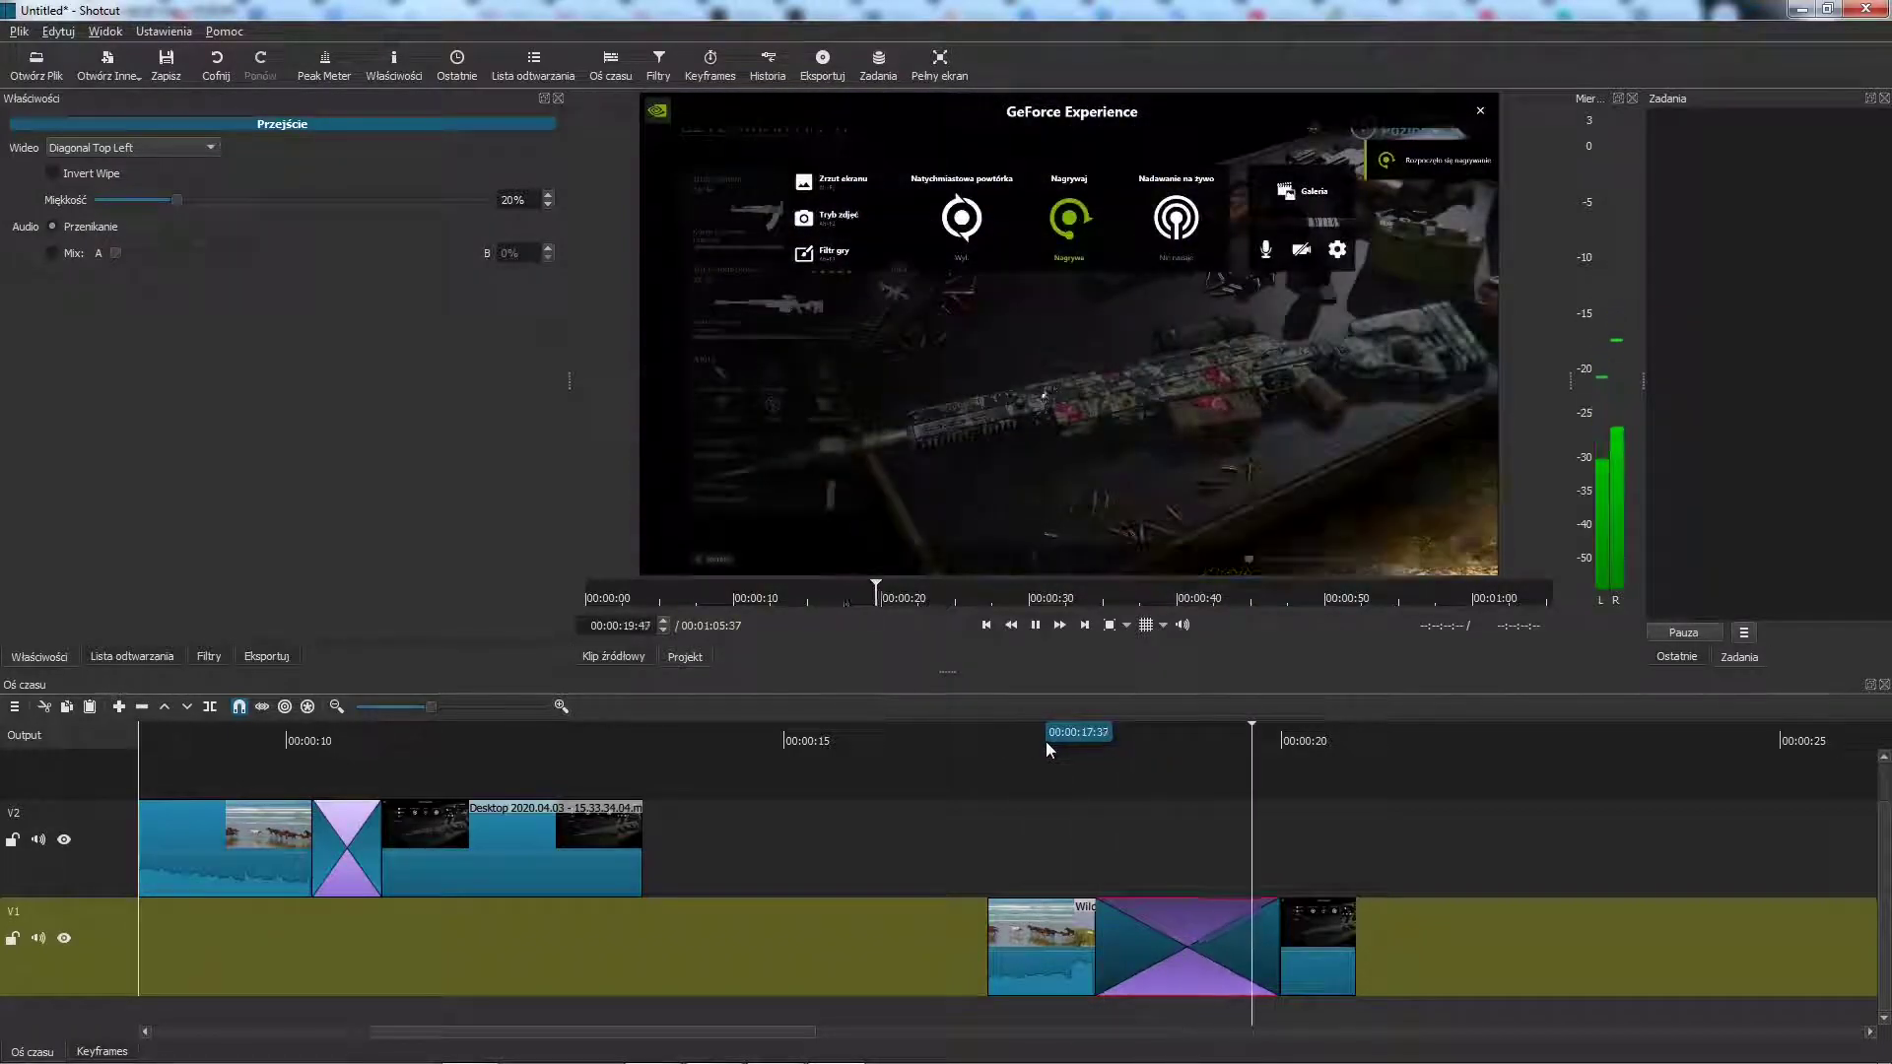
{"action": "key", "text": "space"}
Return to the Wildlife clip on V1, set the transition's video type to Diagonal Top Right, and preview it.
{"action": "left_click_drag", "start_coordinate": [965, 773], "coordinate": [1021, 777]}
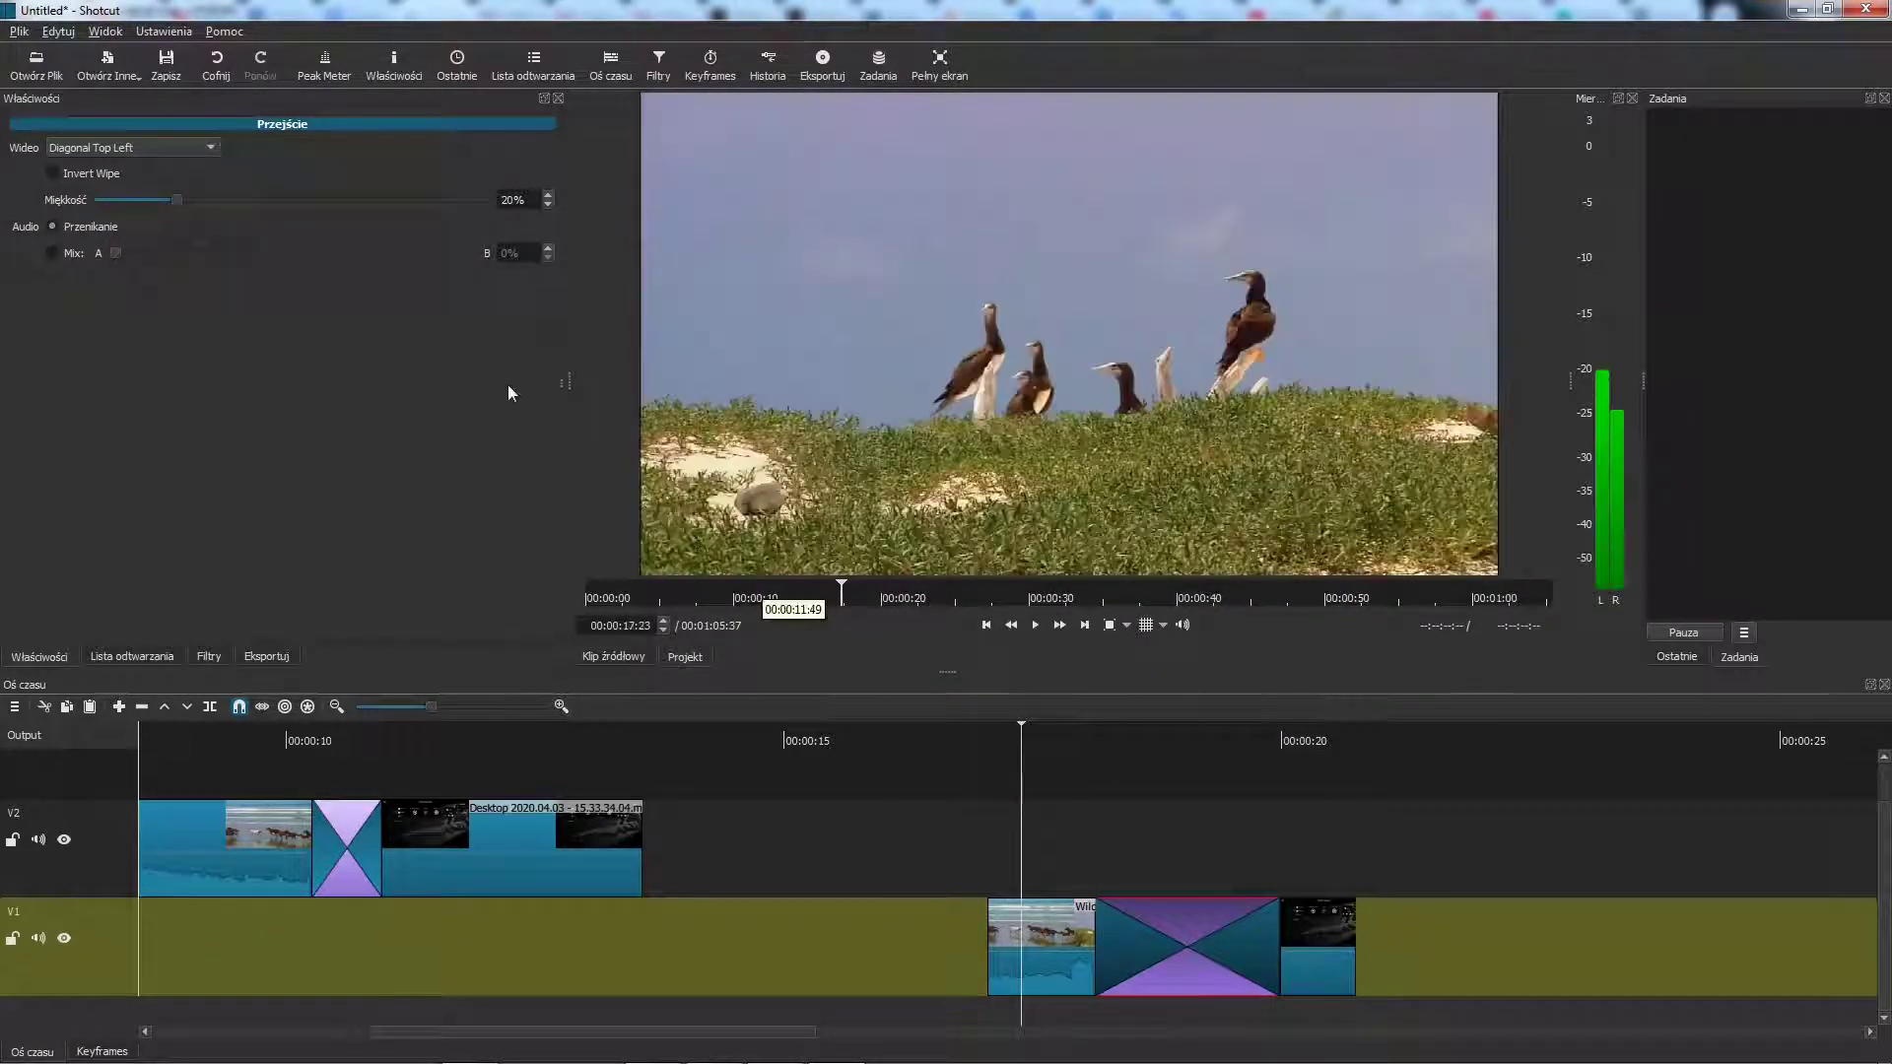
{"action": "left_click", "coordinate": [186, 148]}
{"action": "left_click", "coordinate": [180, 198]}
{"action": "key", "text": "space"}
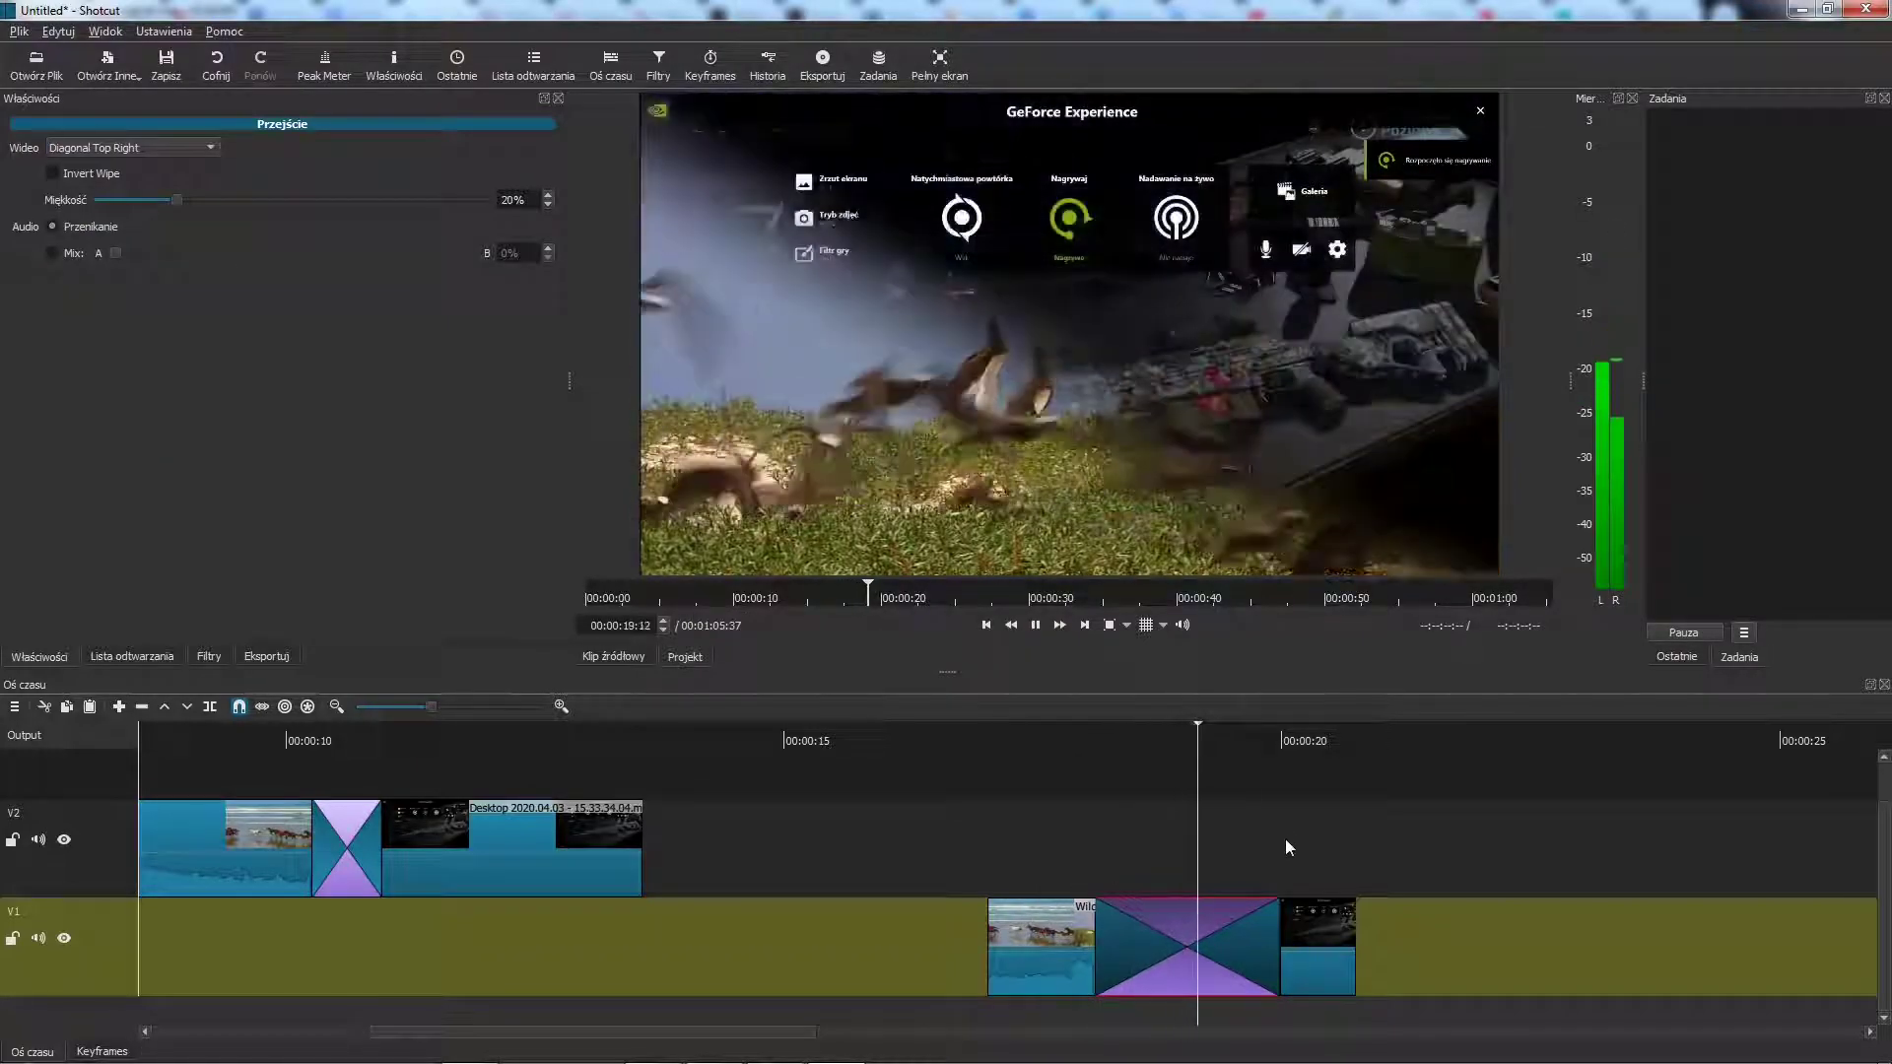
{"action": "key", "text": "space"}
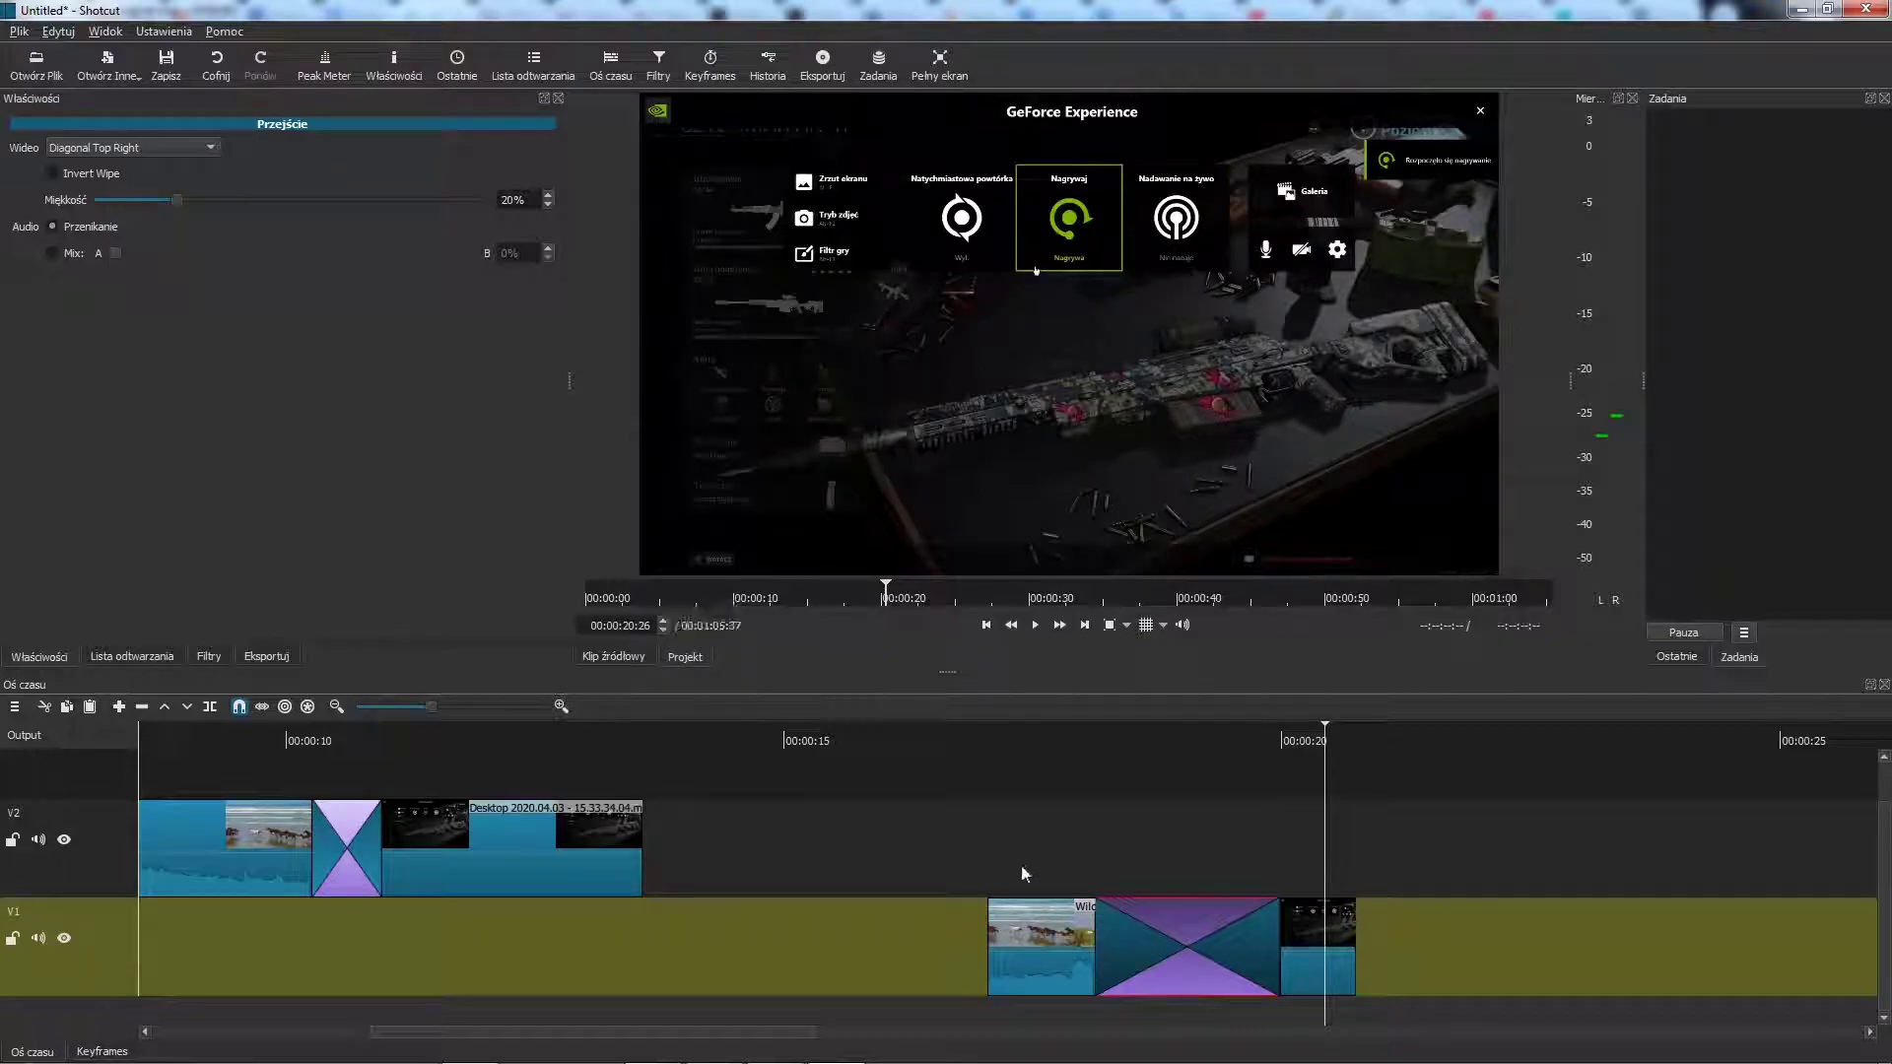
Set the V1 transition's video type to Matrix Waterfall Horizontal and play it back.
{"action": "left_click", "coordinate": [204, 147]}
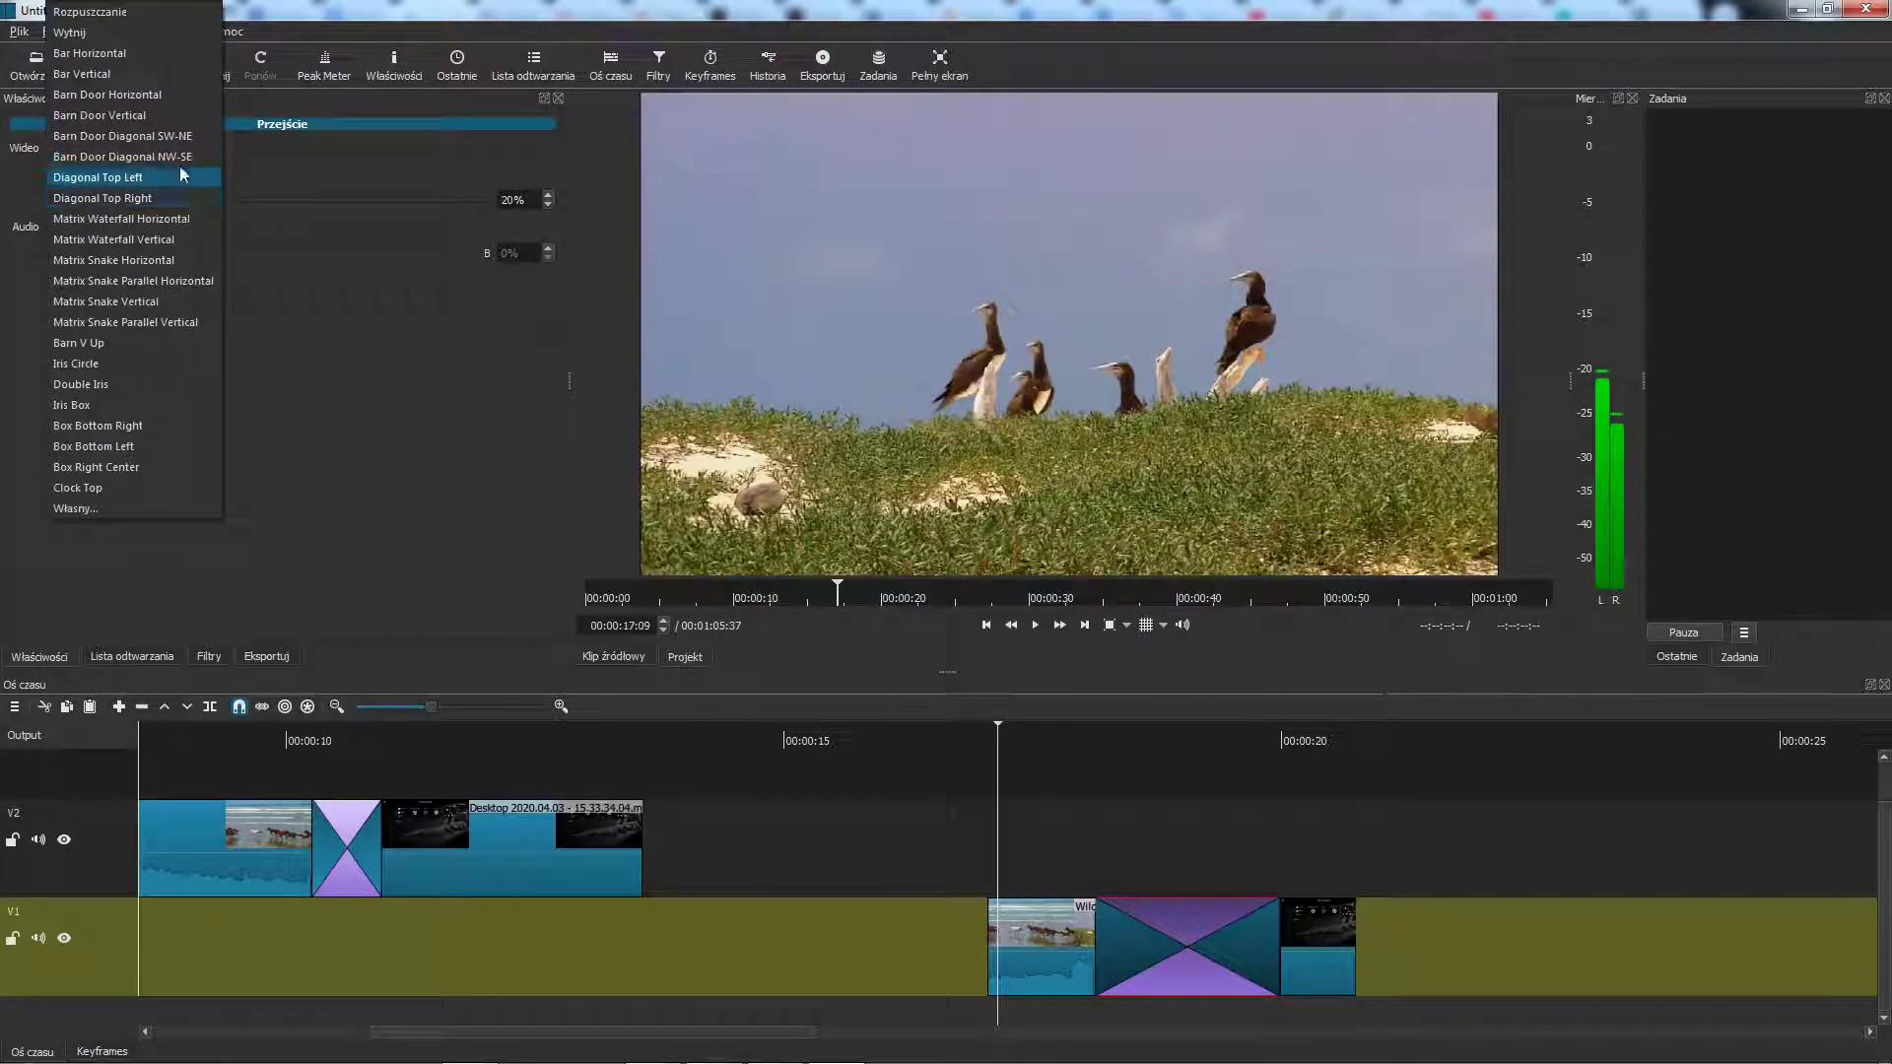
{"action": "left_click", "coordinate": [181, 219]}
{"action": "key", "text": "space"}
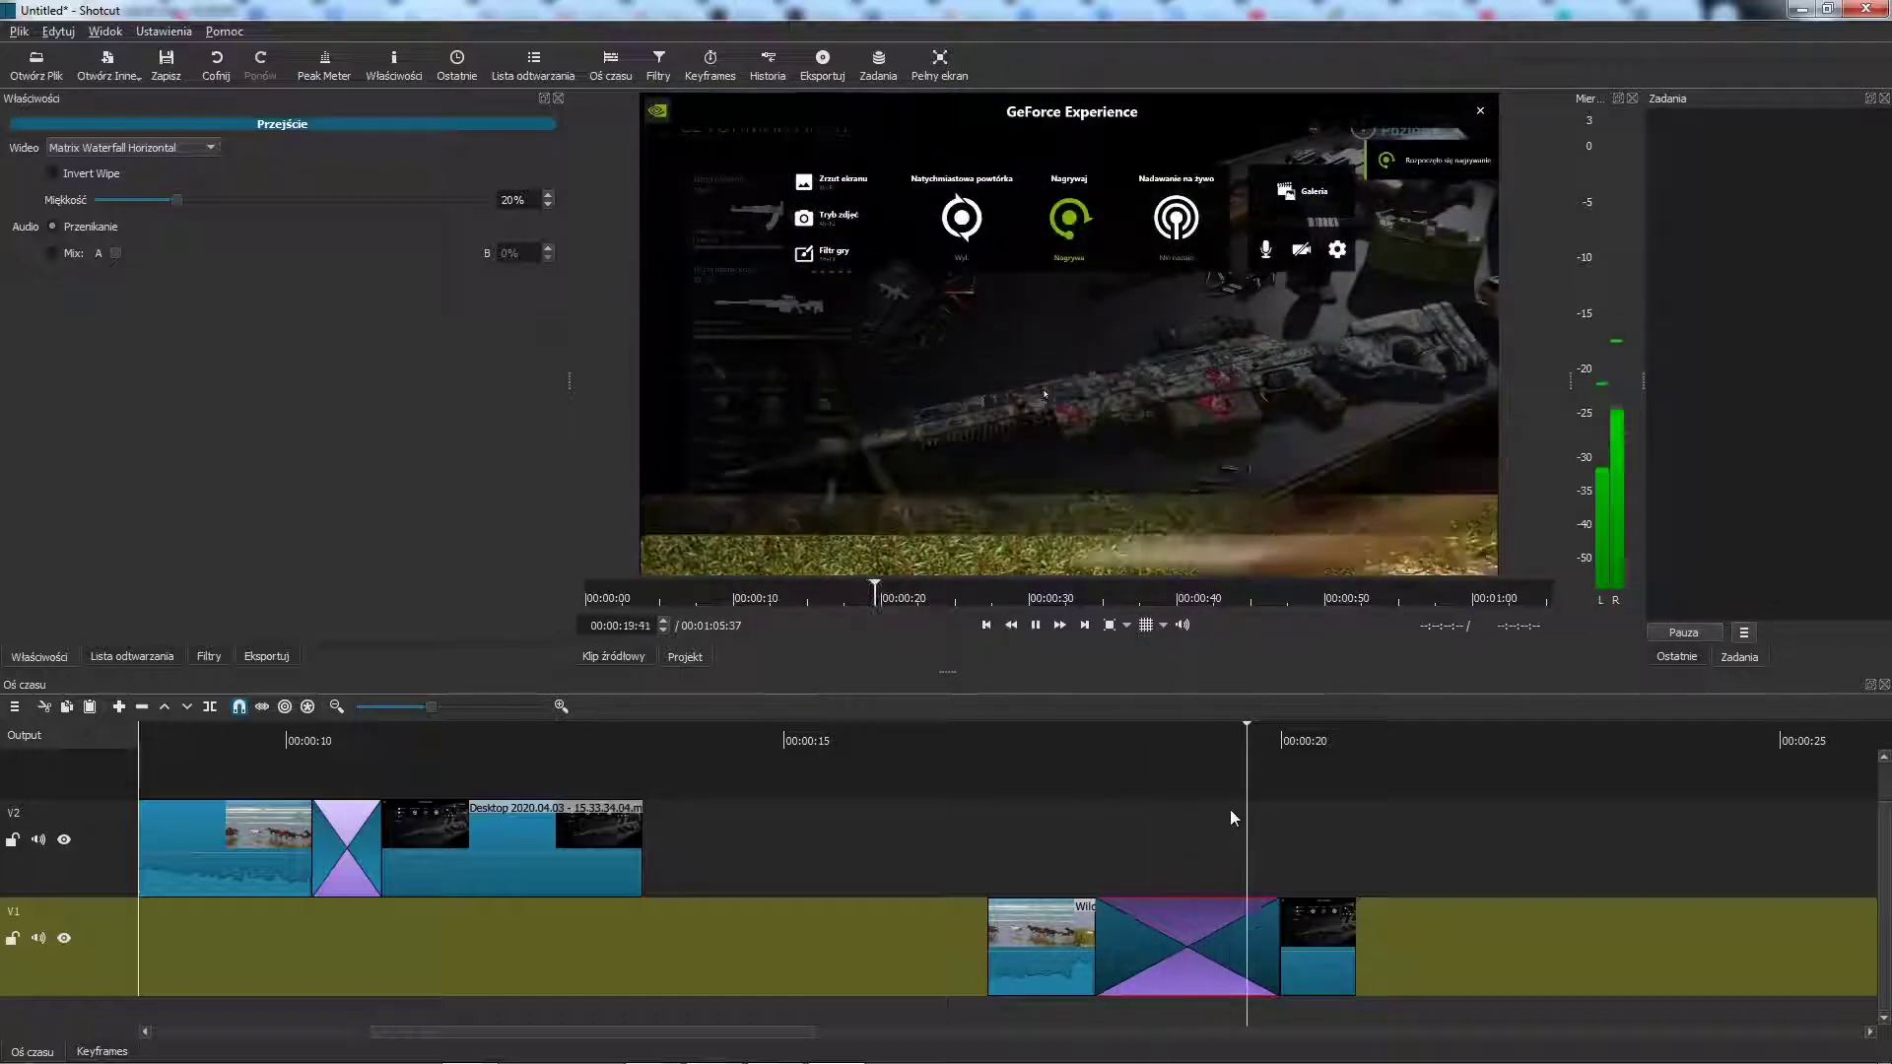
Change the V1 transition's video type to Matrix Waterfall Vertical and preview it from the Wildlife clip.
{"action": "left_click", "coordinate": [1023, 818]}
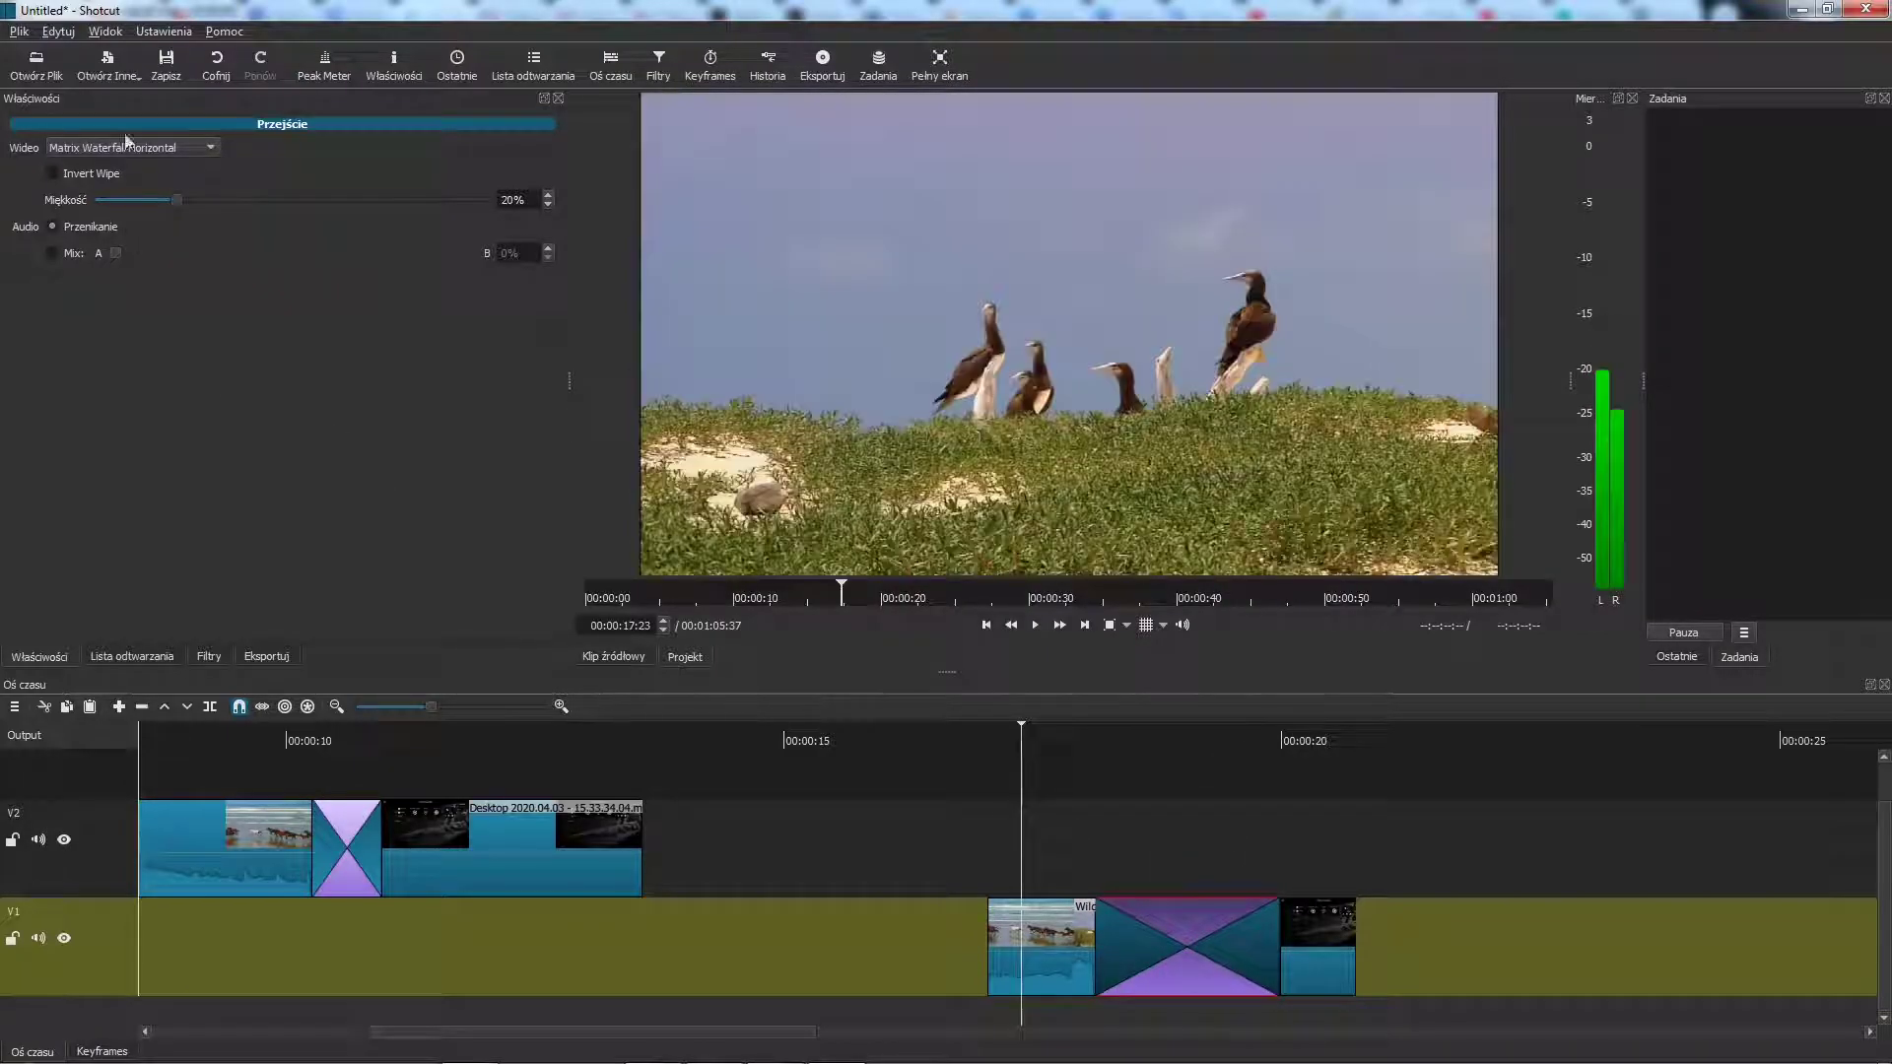
{"action": "left_click", "coordinate": [138, 150]}
{"action": "left_click", "coordinate": [138, 240]}
{"action": "key", "text": "space"}
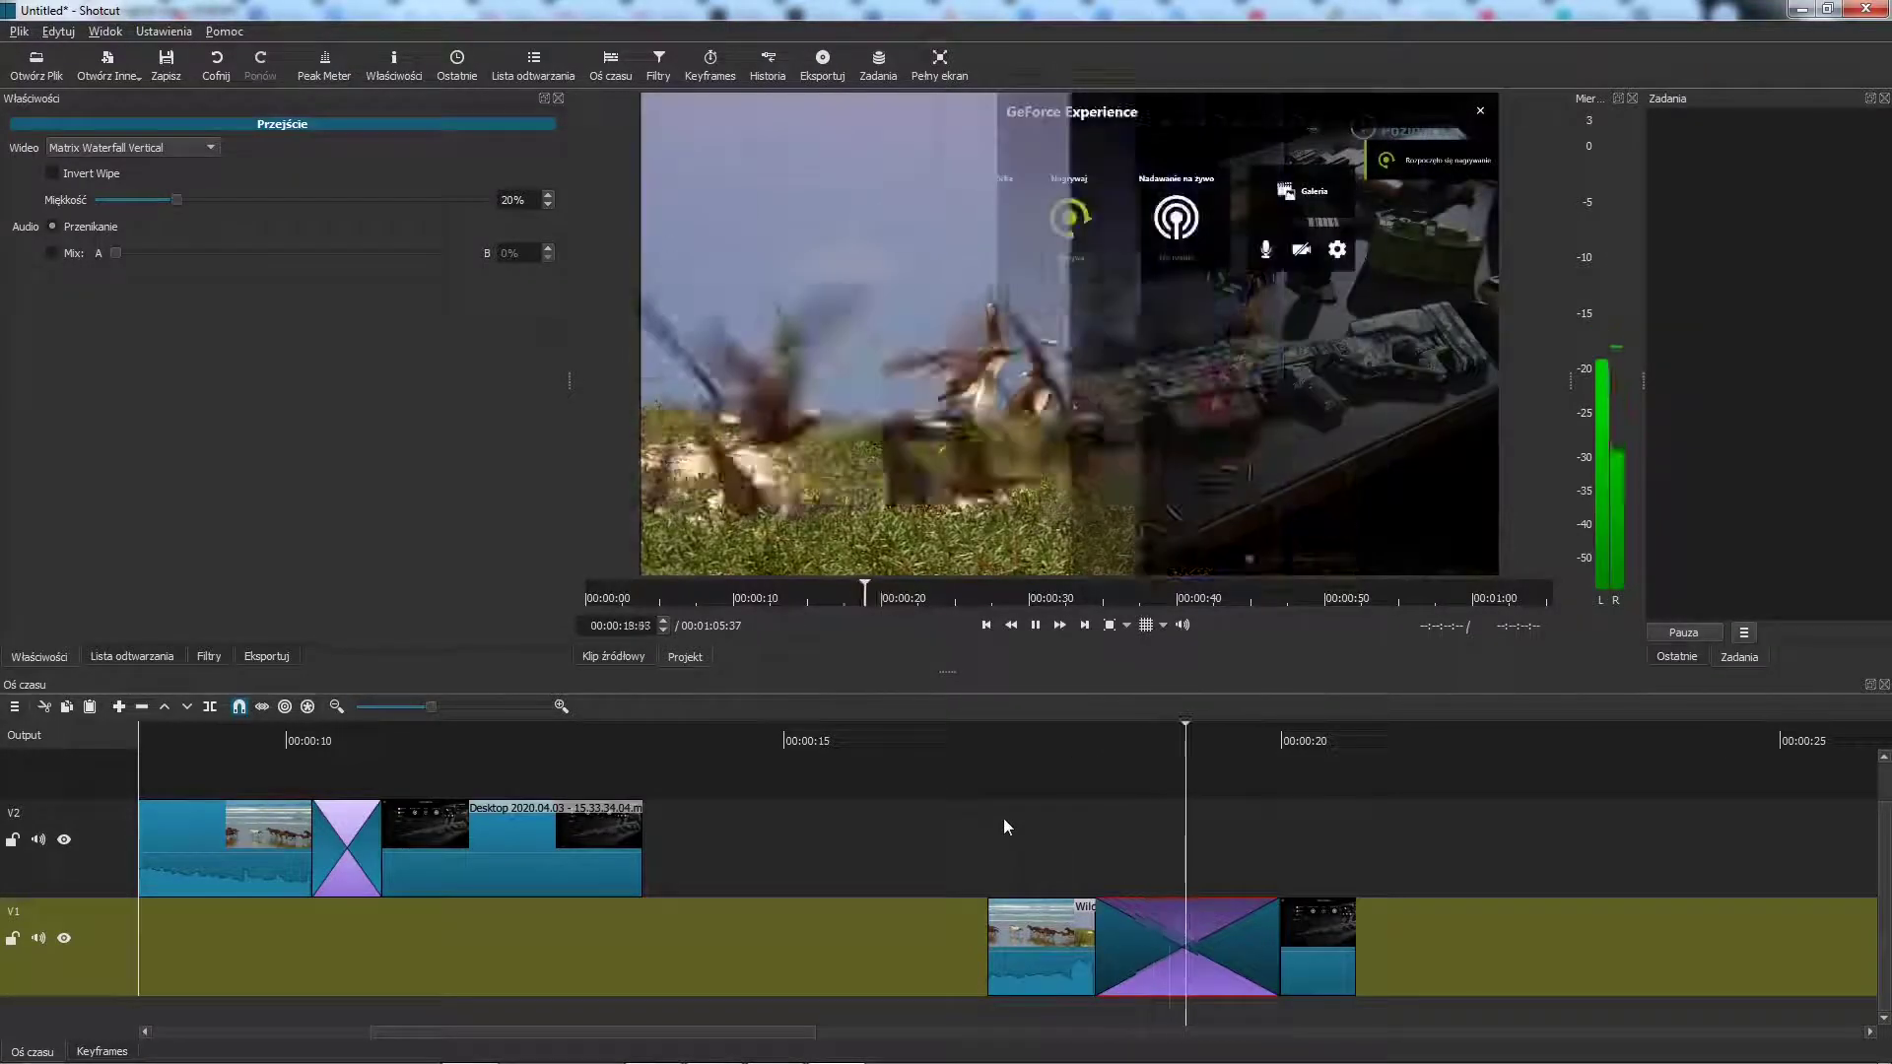
Set the V1 transition's video type to Matrix Snake Horizontal and play it back from the Wildlife clip.
{"action": "left_click", "coordinate": [996, 822]}
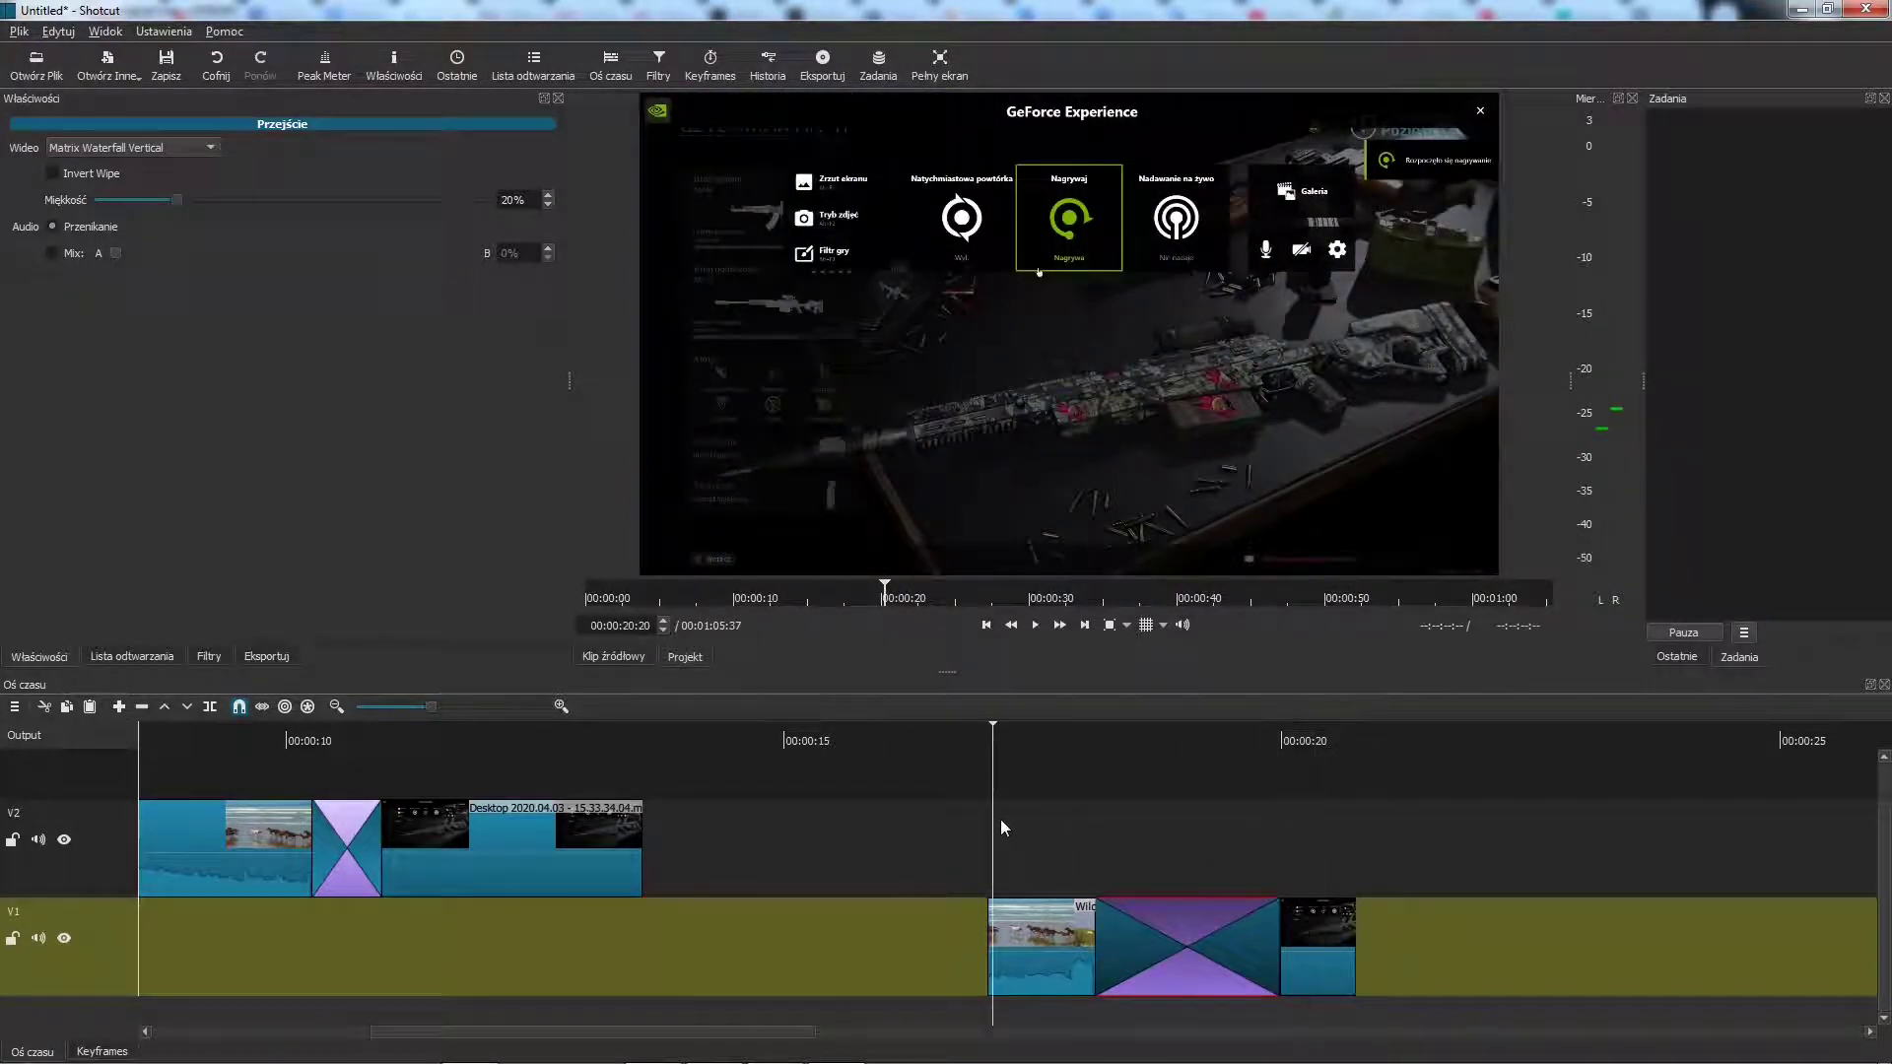
{"action": "left_click", "coordinate": [182, 150]}
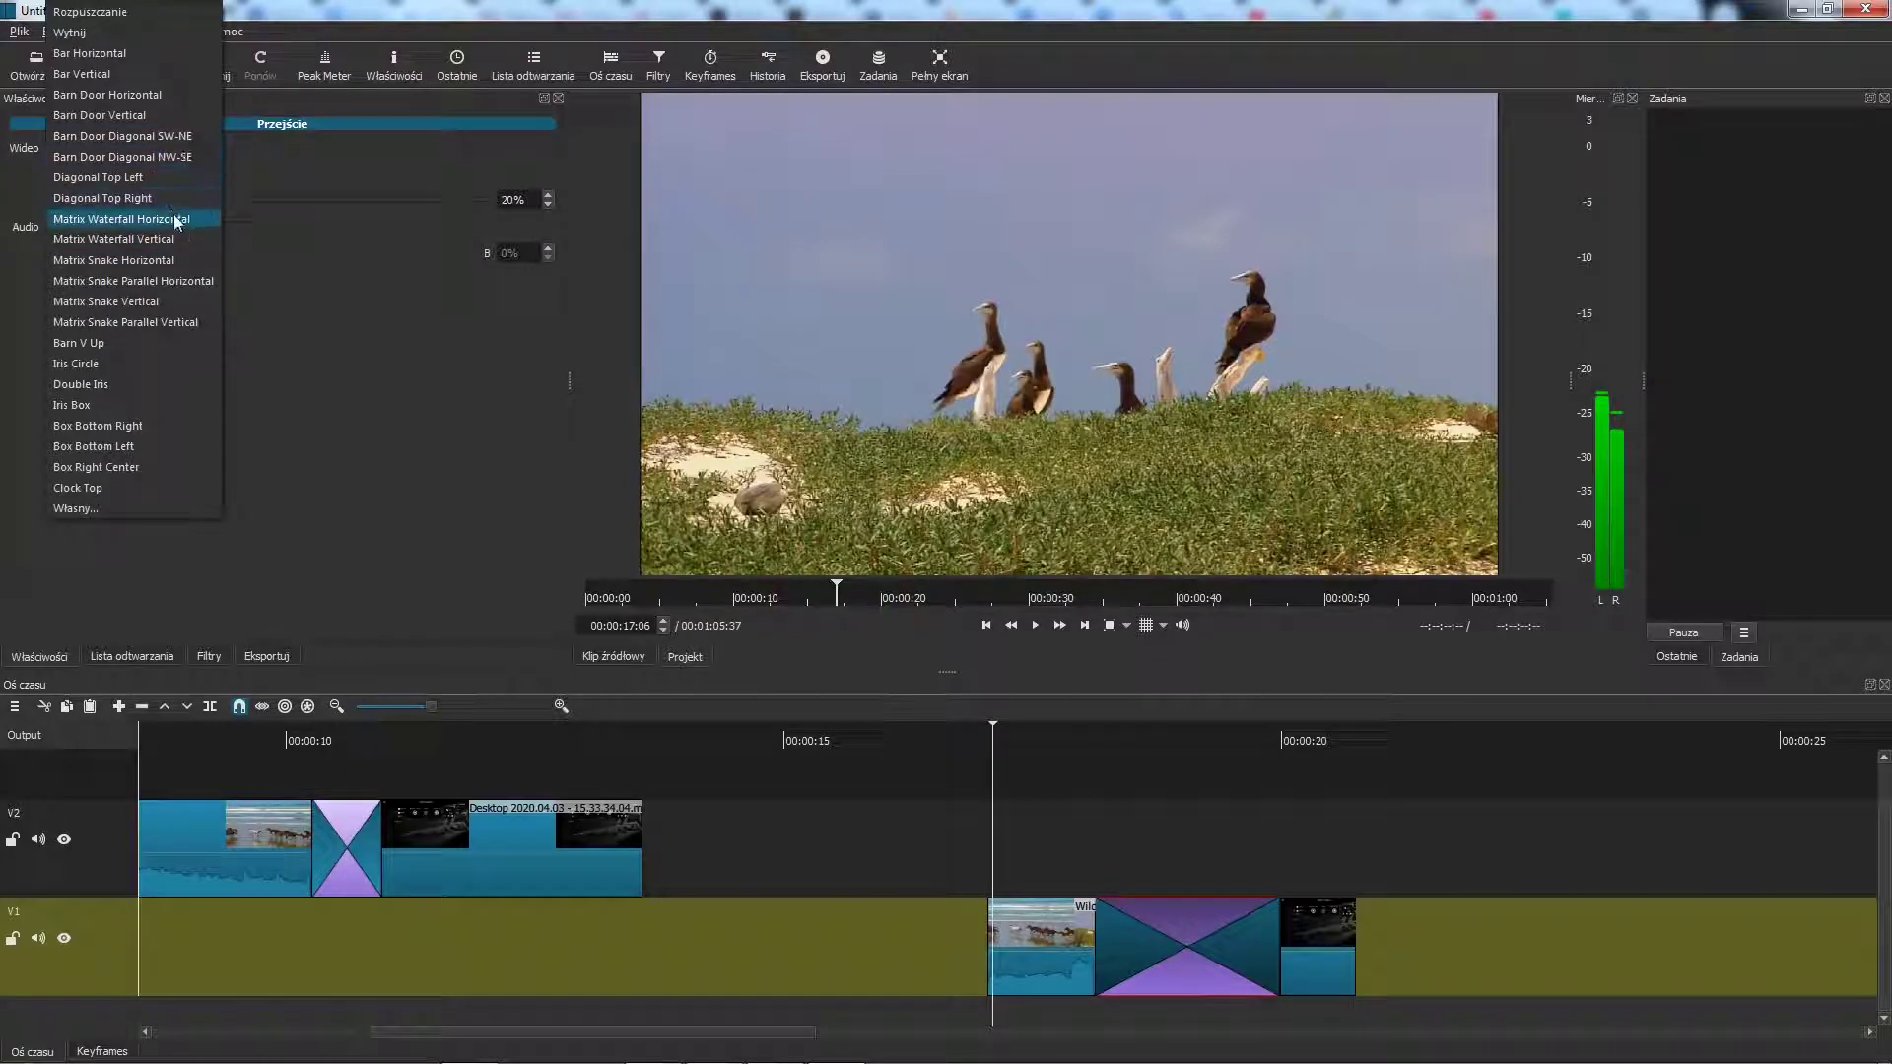
{"action": "left_click", "coordinate": [179, 260]}
{"action": "key", "text": "space"}
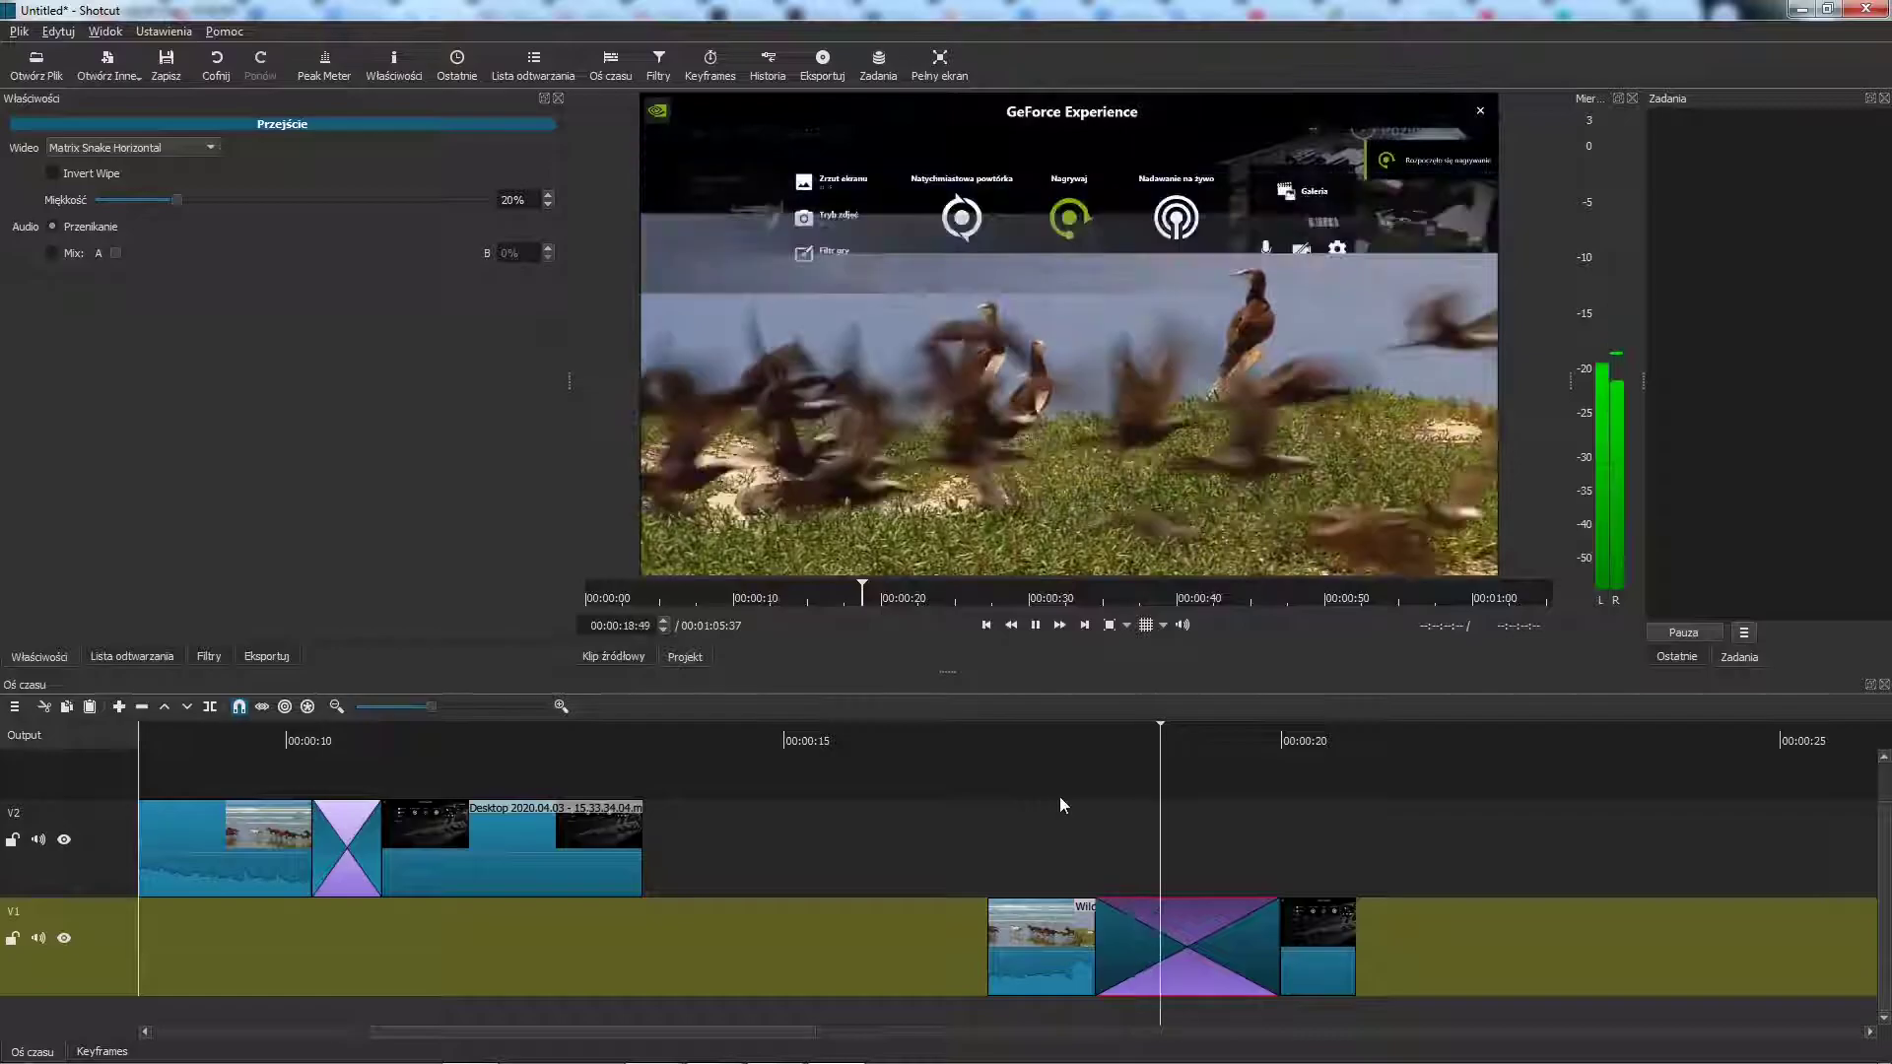
{"action": "key", "text": "space"}
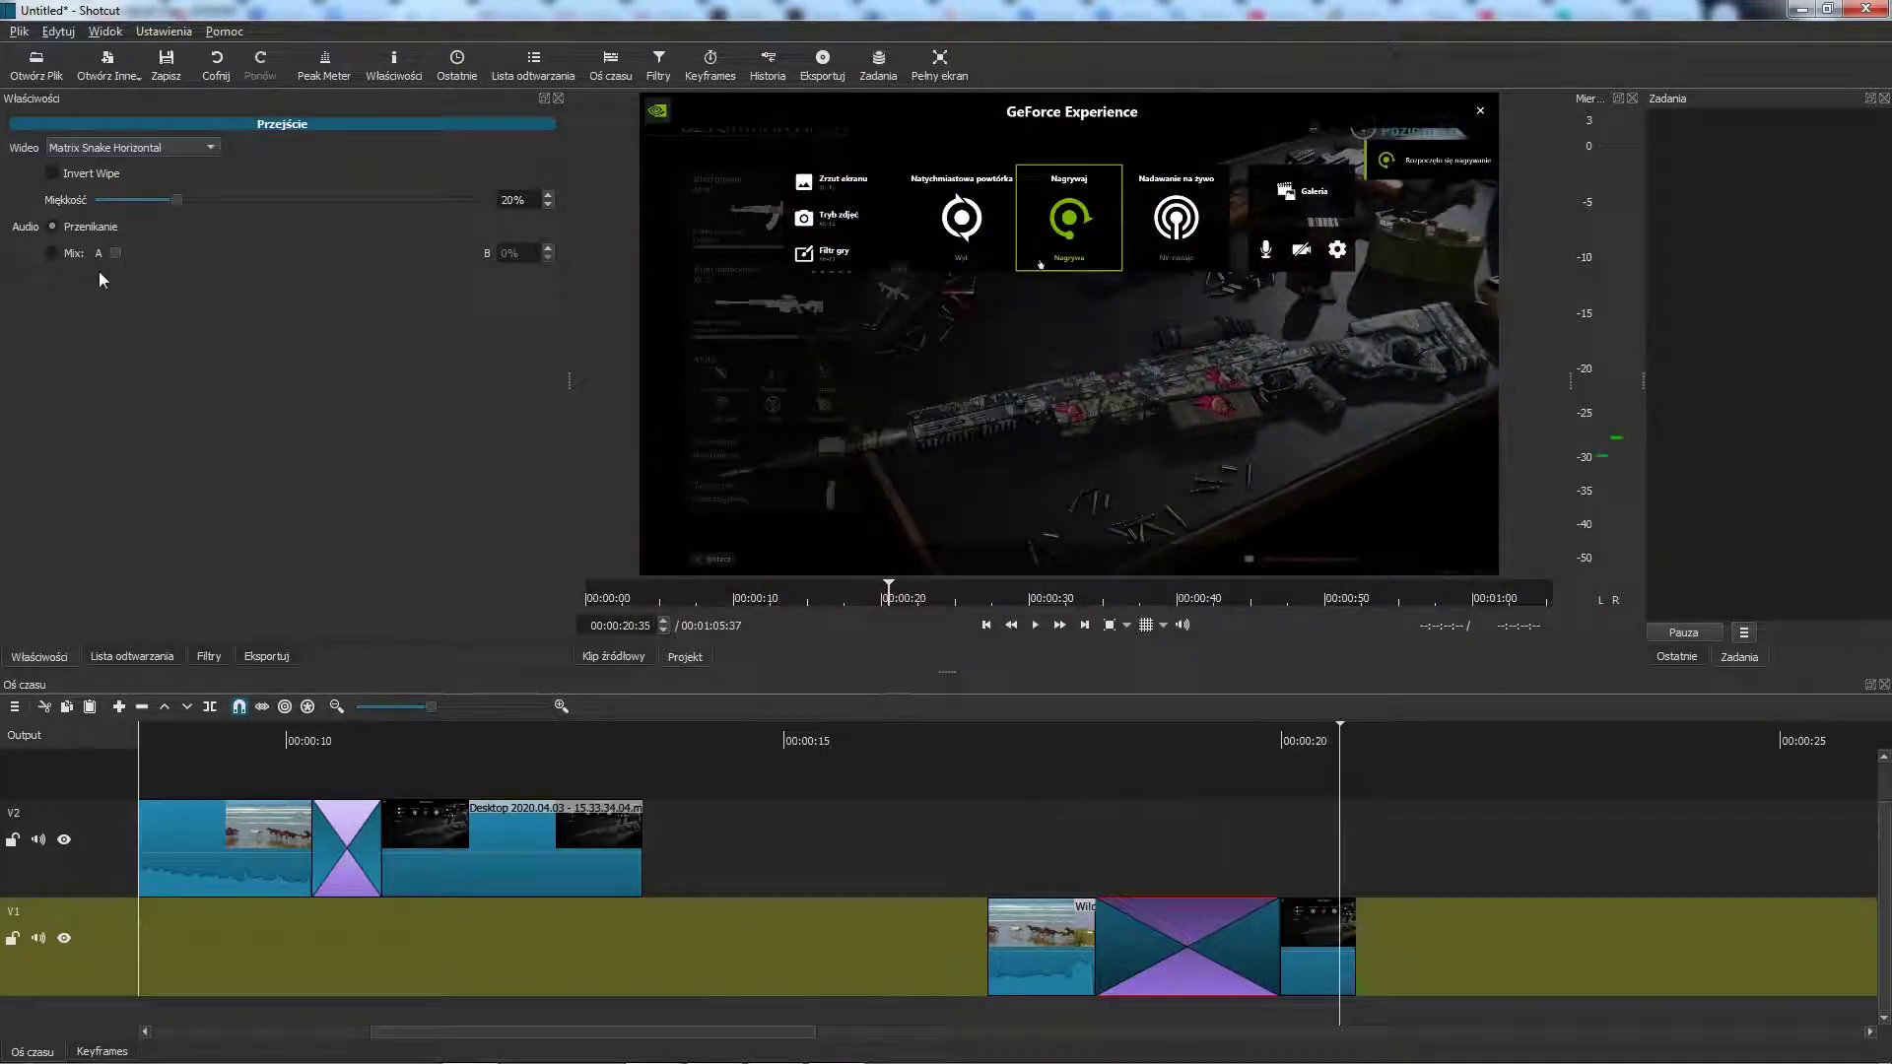
Set the V1 transition's video type to Matrix Snake Parallel Horizontal and preview it from the Wildlife clip.
{"action": "left_click", "coordinate": [190, 147]}
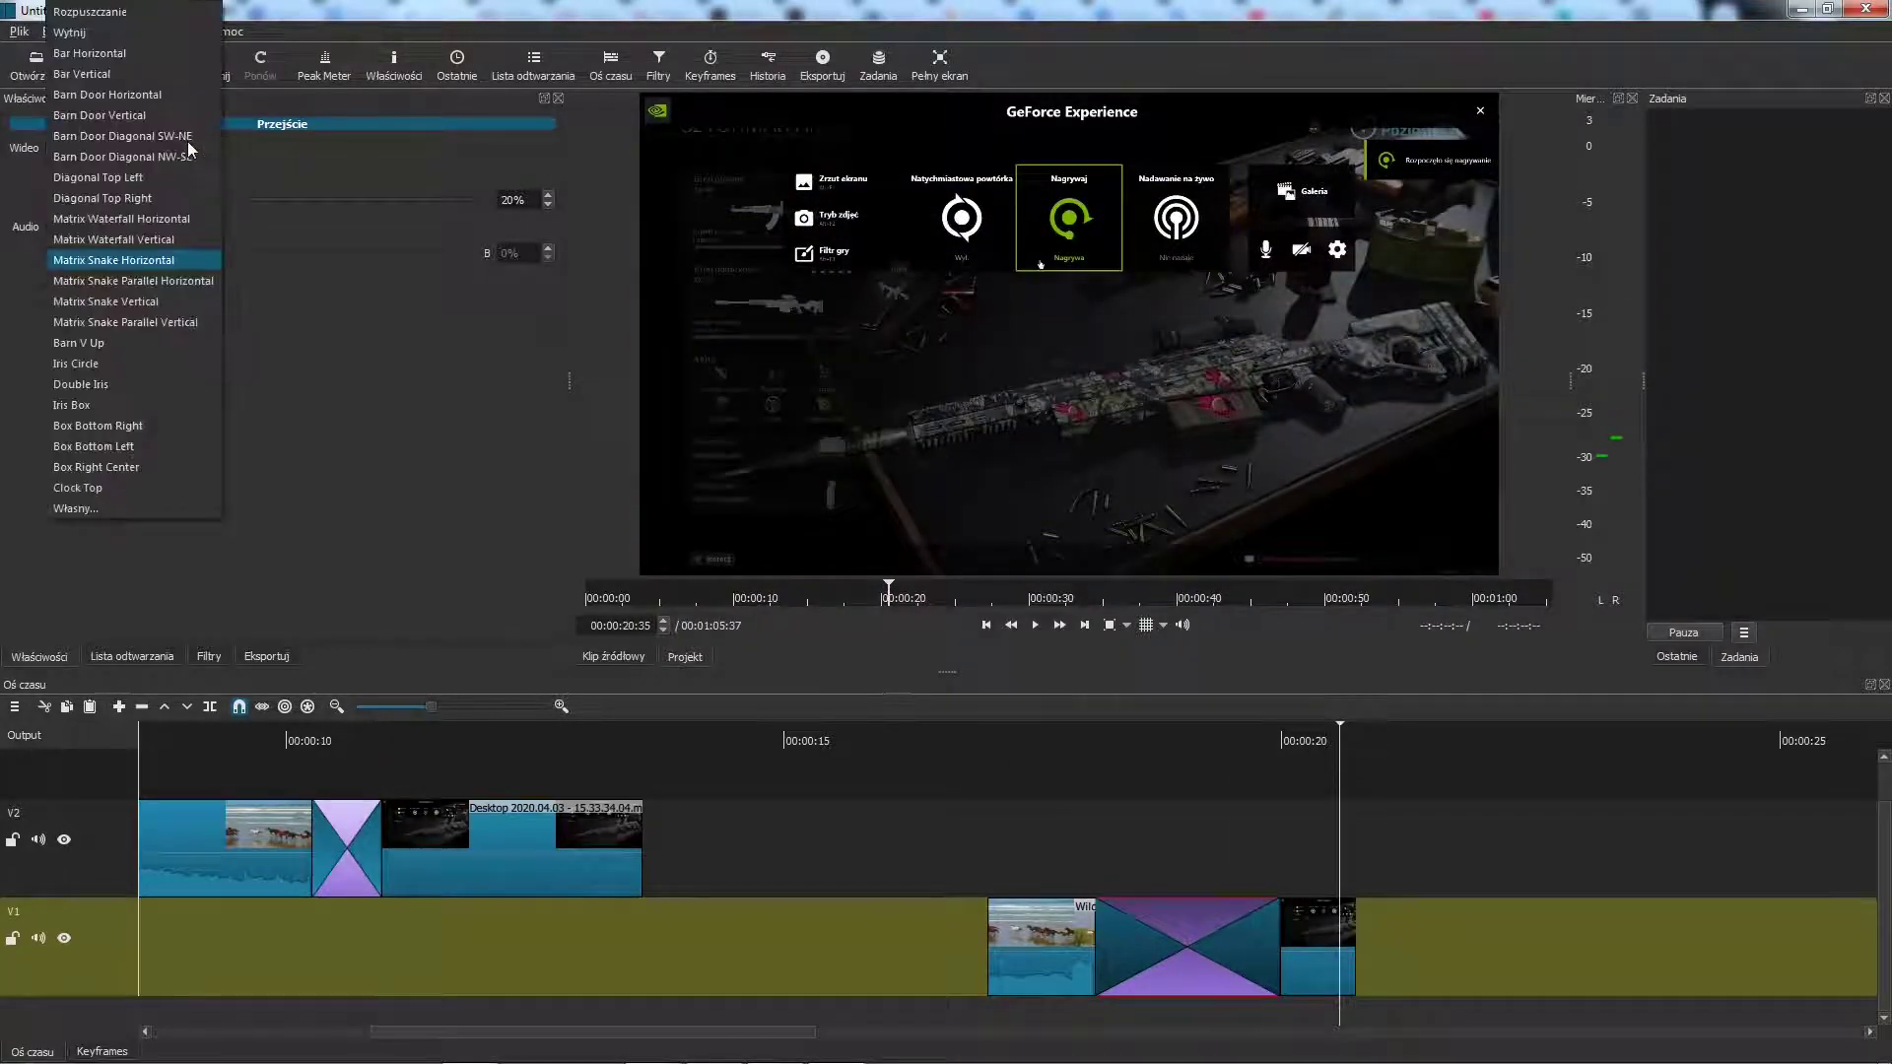
{"action": "left_click", "coordinate": [181, 280]}
{"action": "left_click", "coordinate": [1007, 820]}
{"action": "key", "text": "space"}
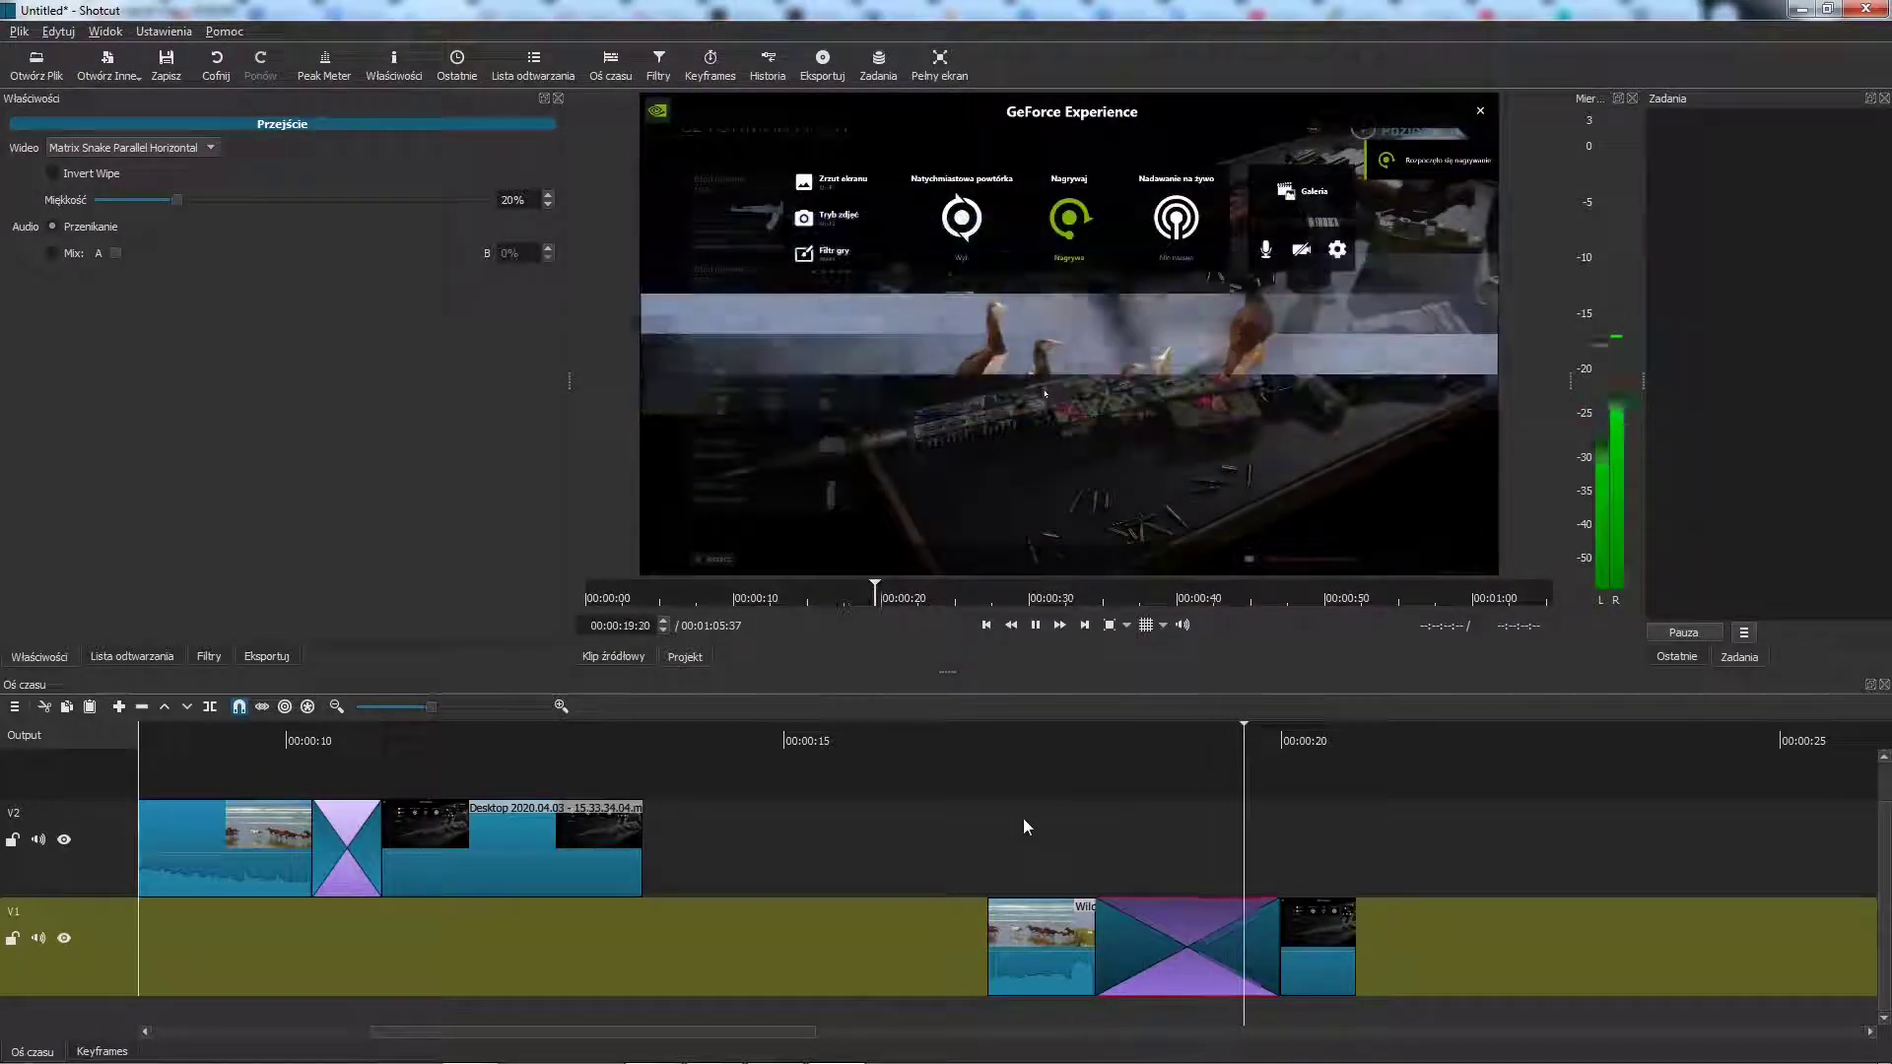
{"action": "key", "text": "space"}
Change the V1 transition's video type to Matrix Snake Vertical and play it back.
{"action": "left_click", "coordinate": [191, 146]}
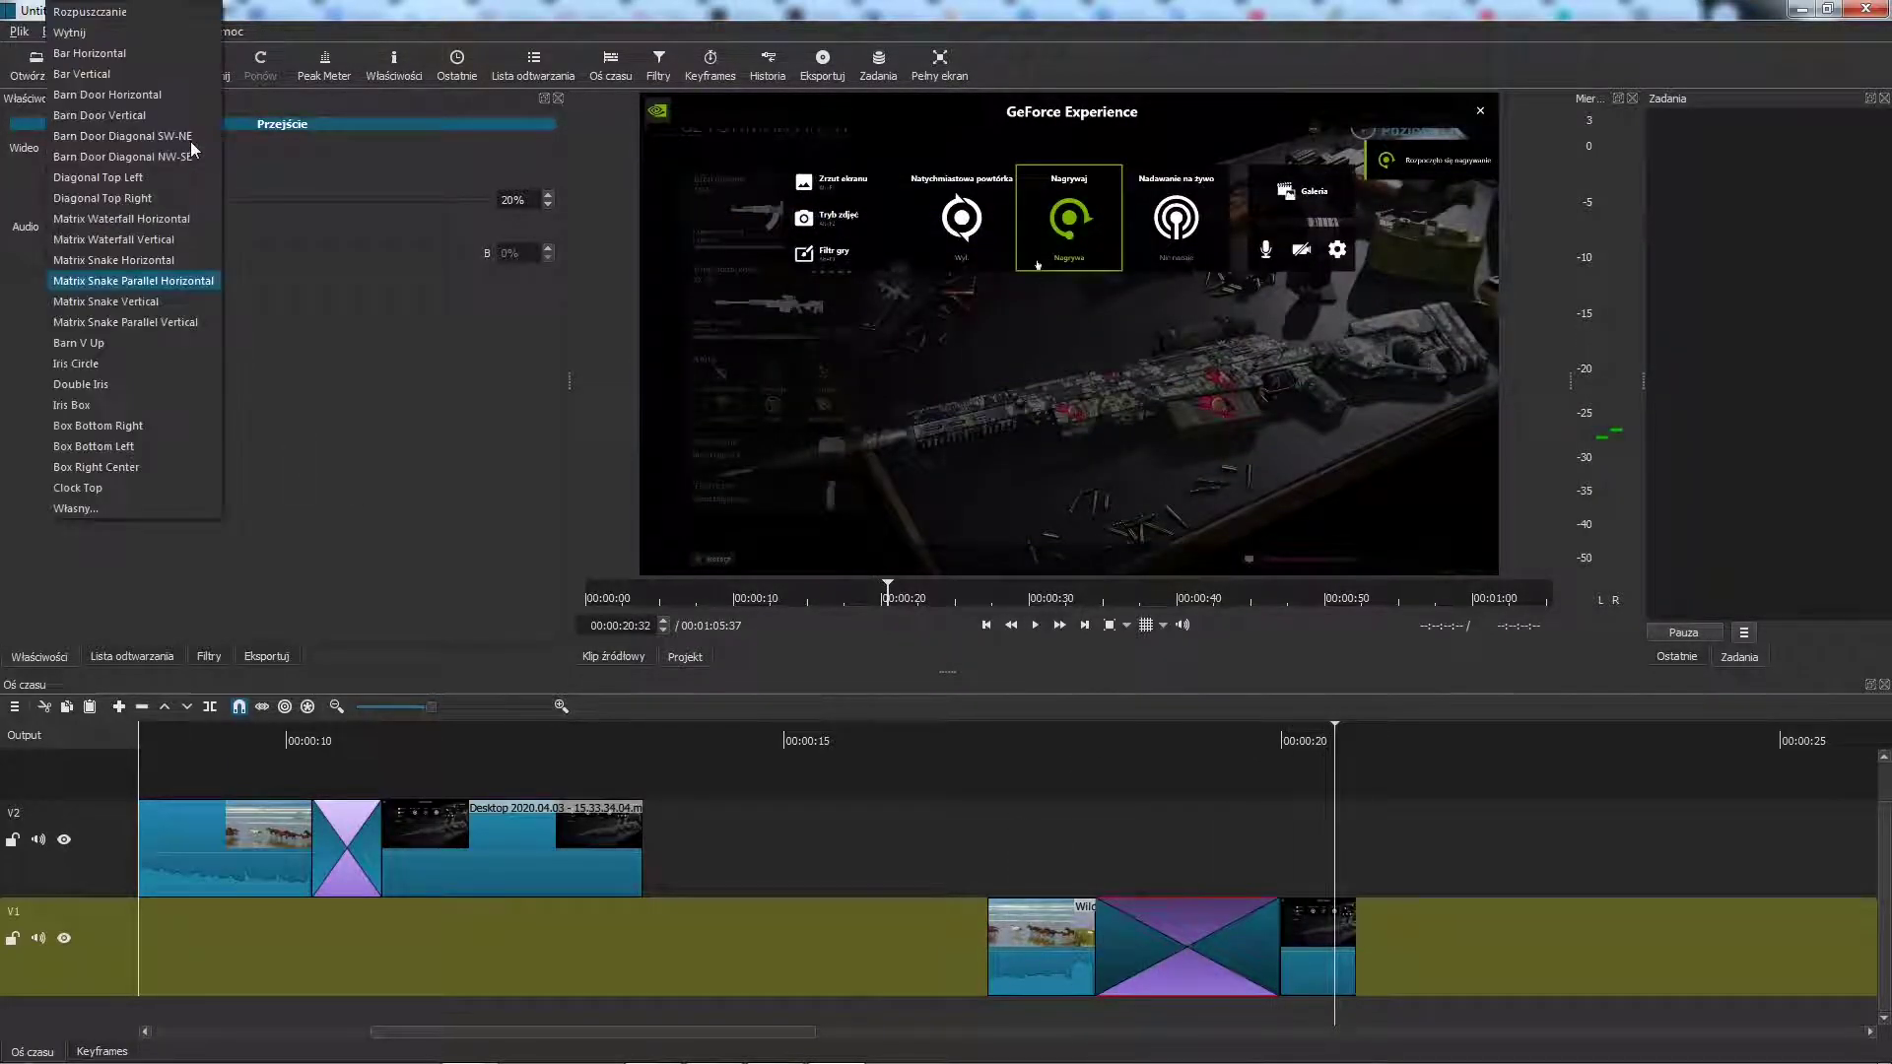
{"action": "left_click", "coordinate": [151, 302]}
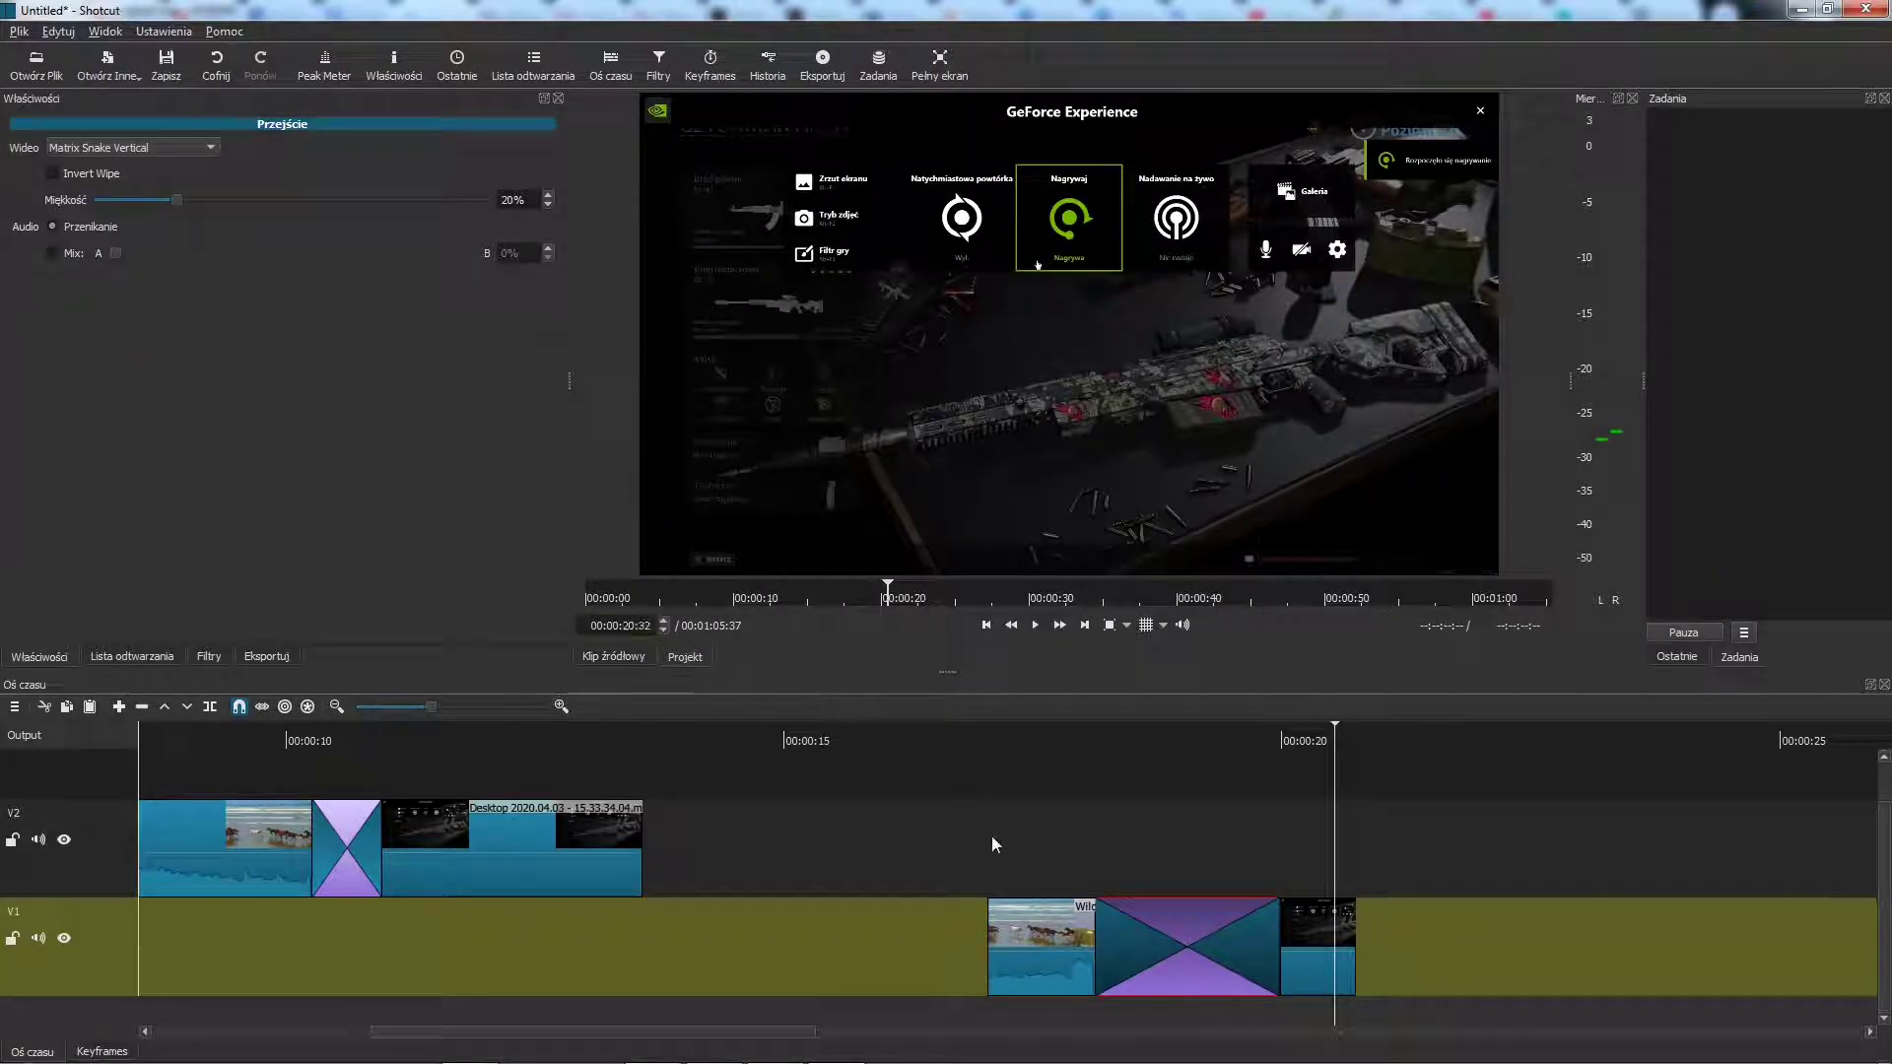
{"action": "key", "text": "space"}
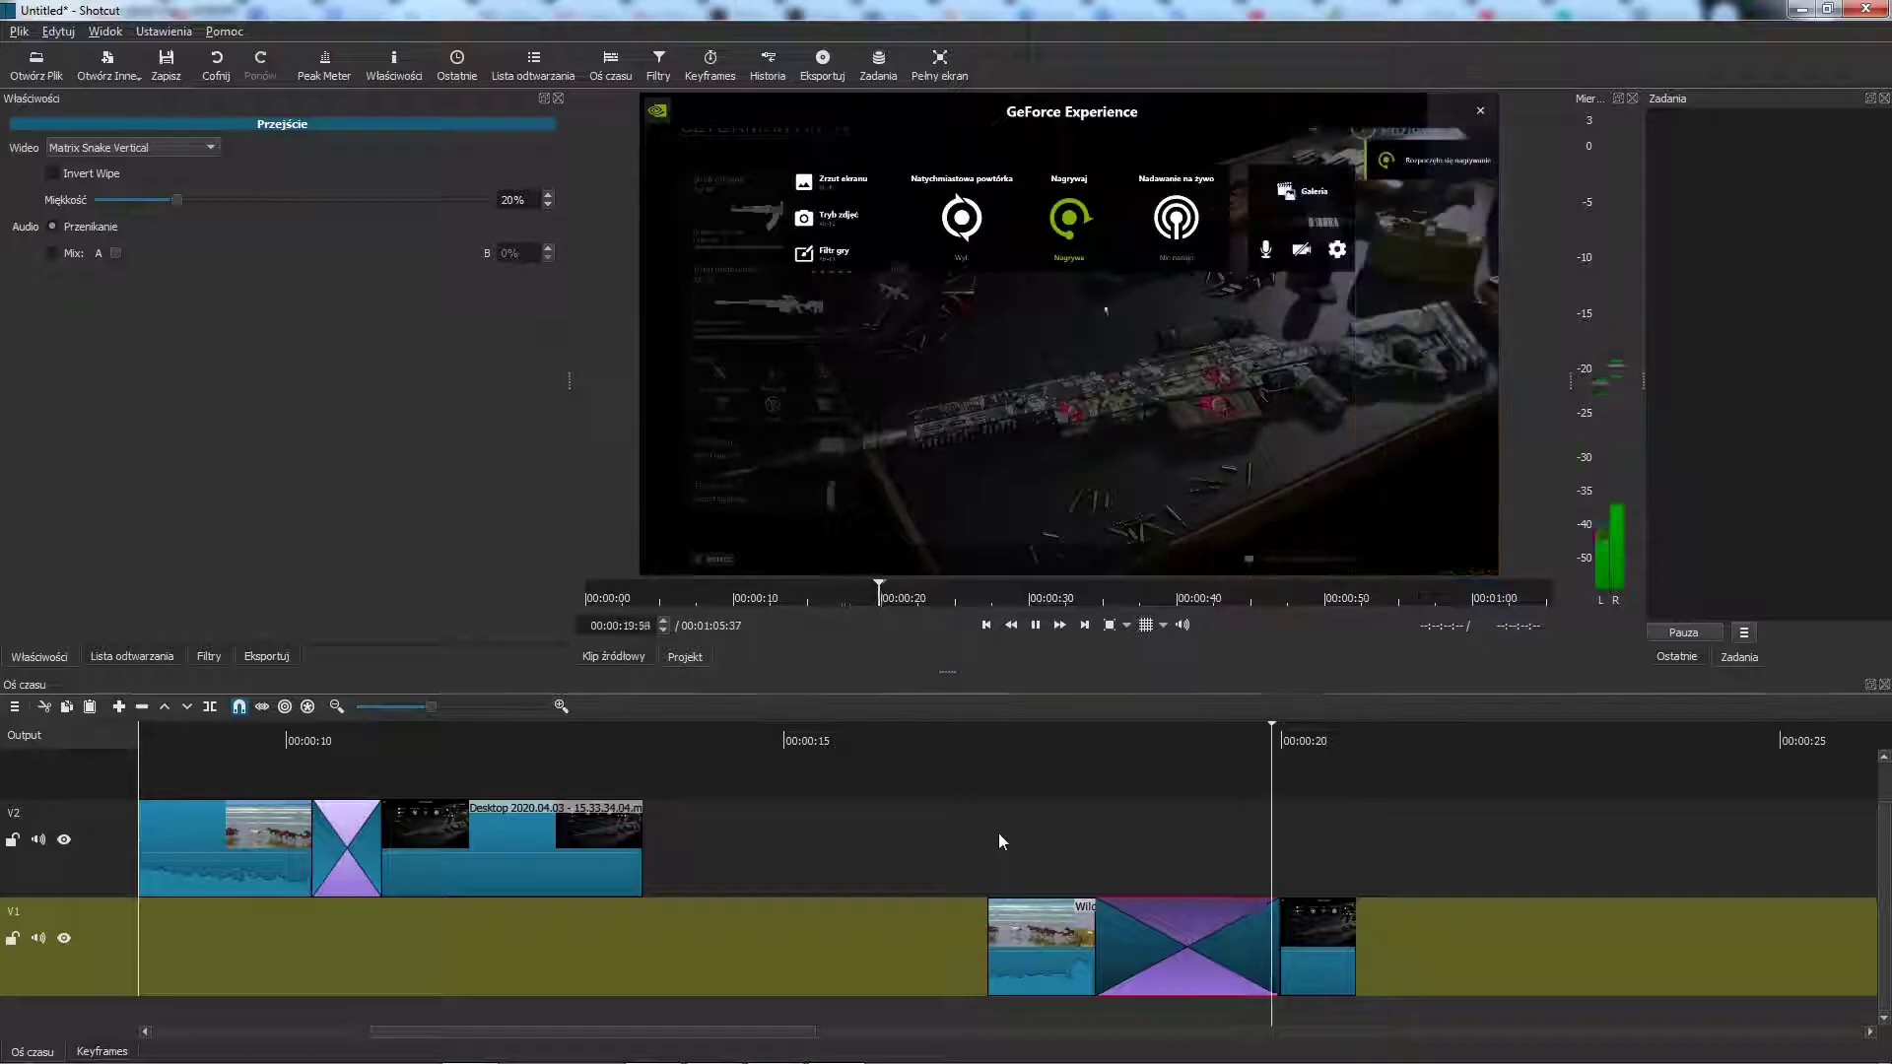
{"action": "key", "text": "space"}
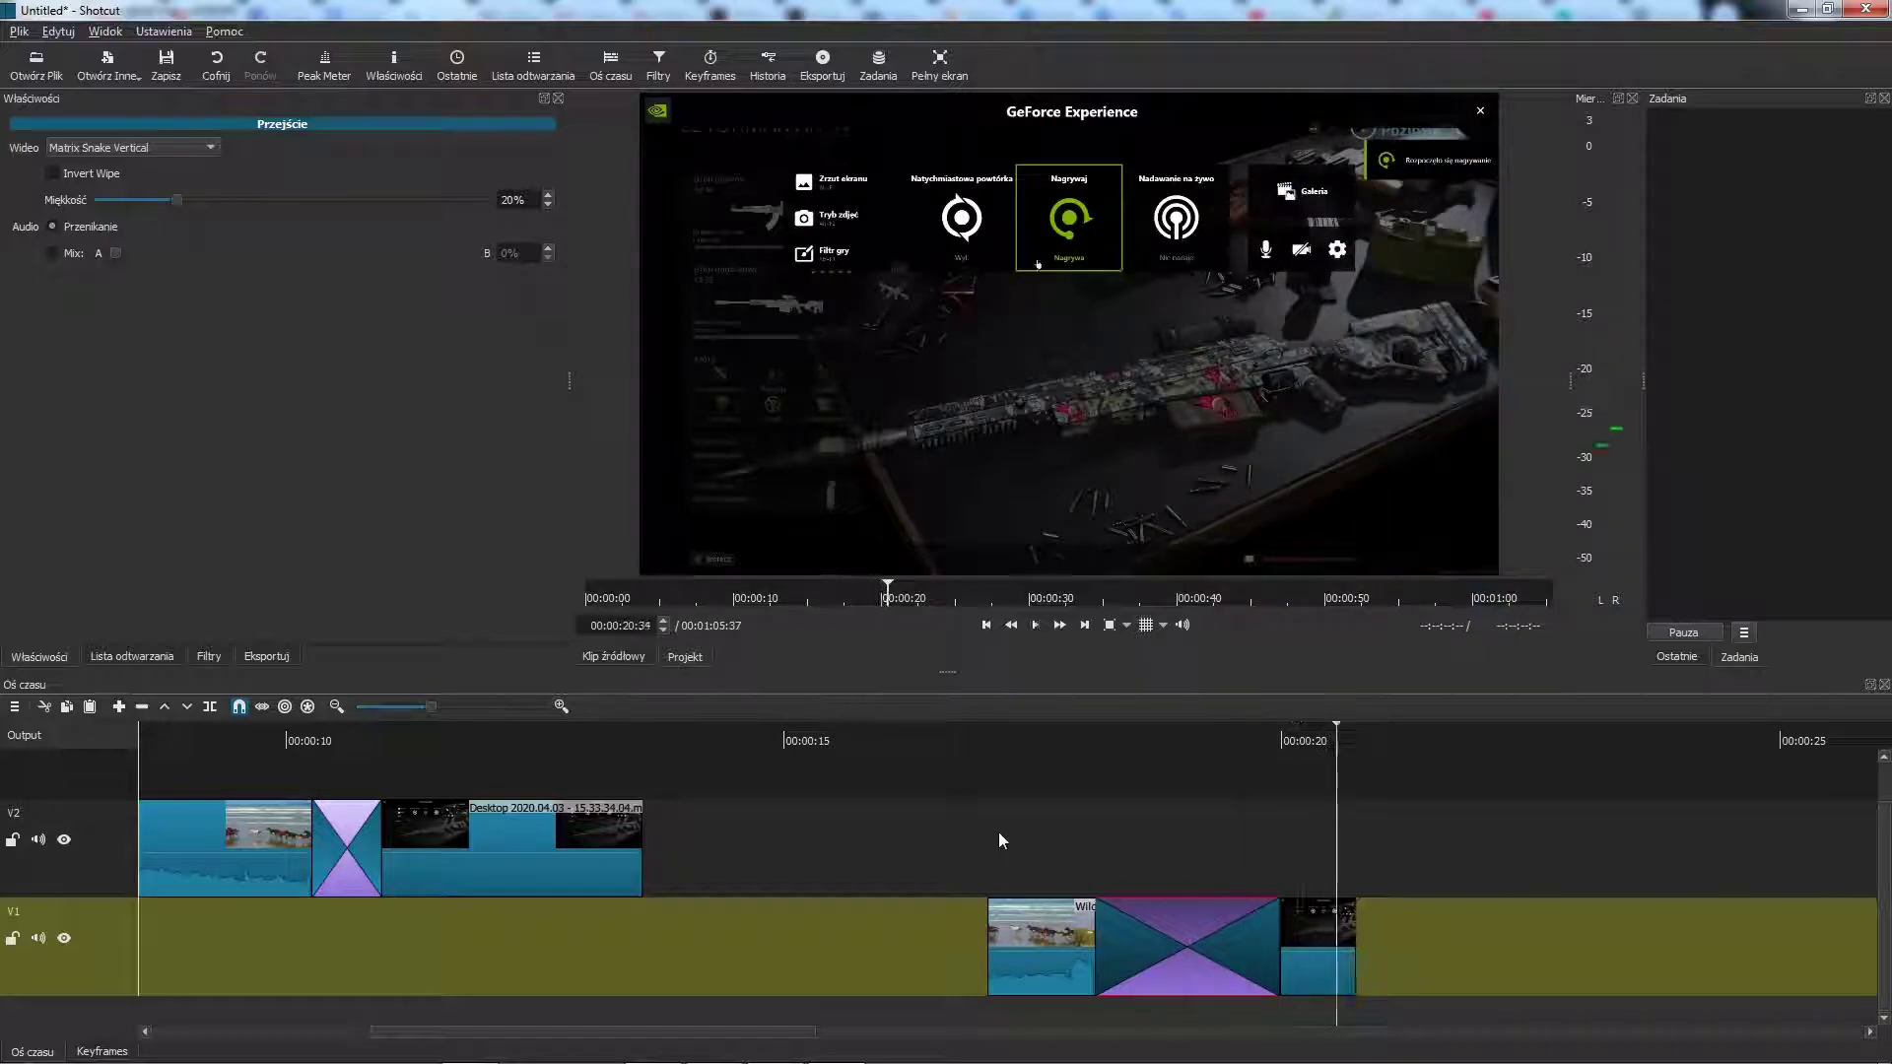
Switch the V1 transition's video type to Matrix Snake Parallel Vertical and preview it.
{"action": "left_click", "coordinate": [193, 145]}
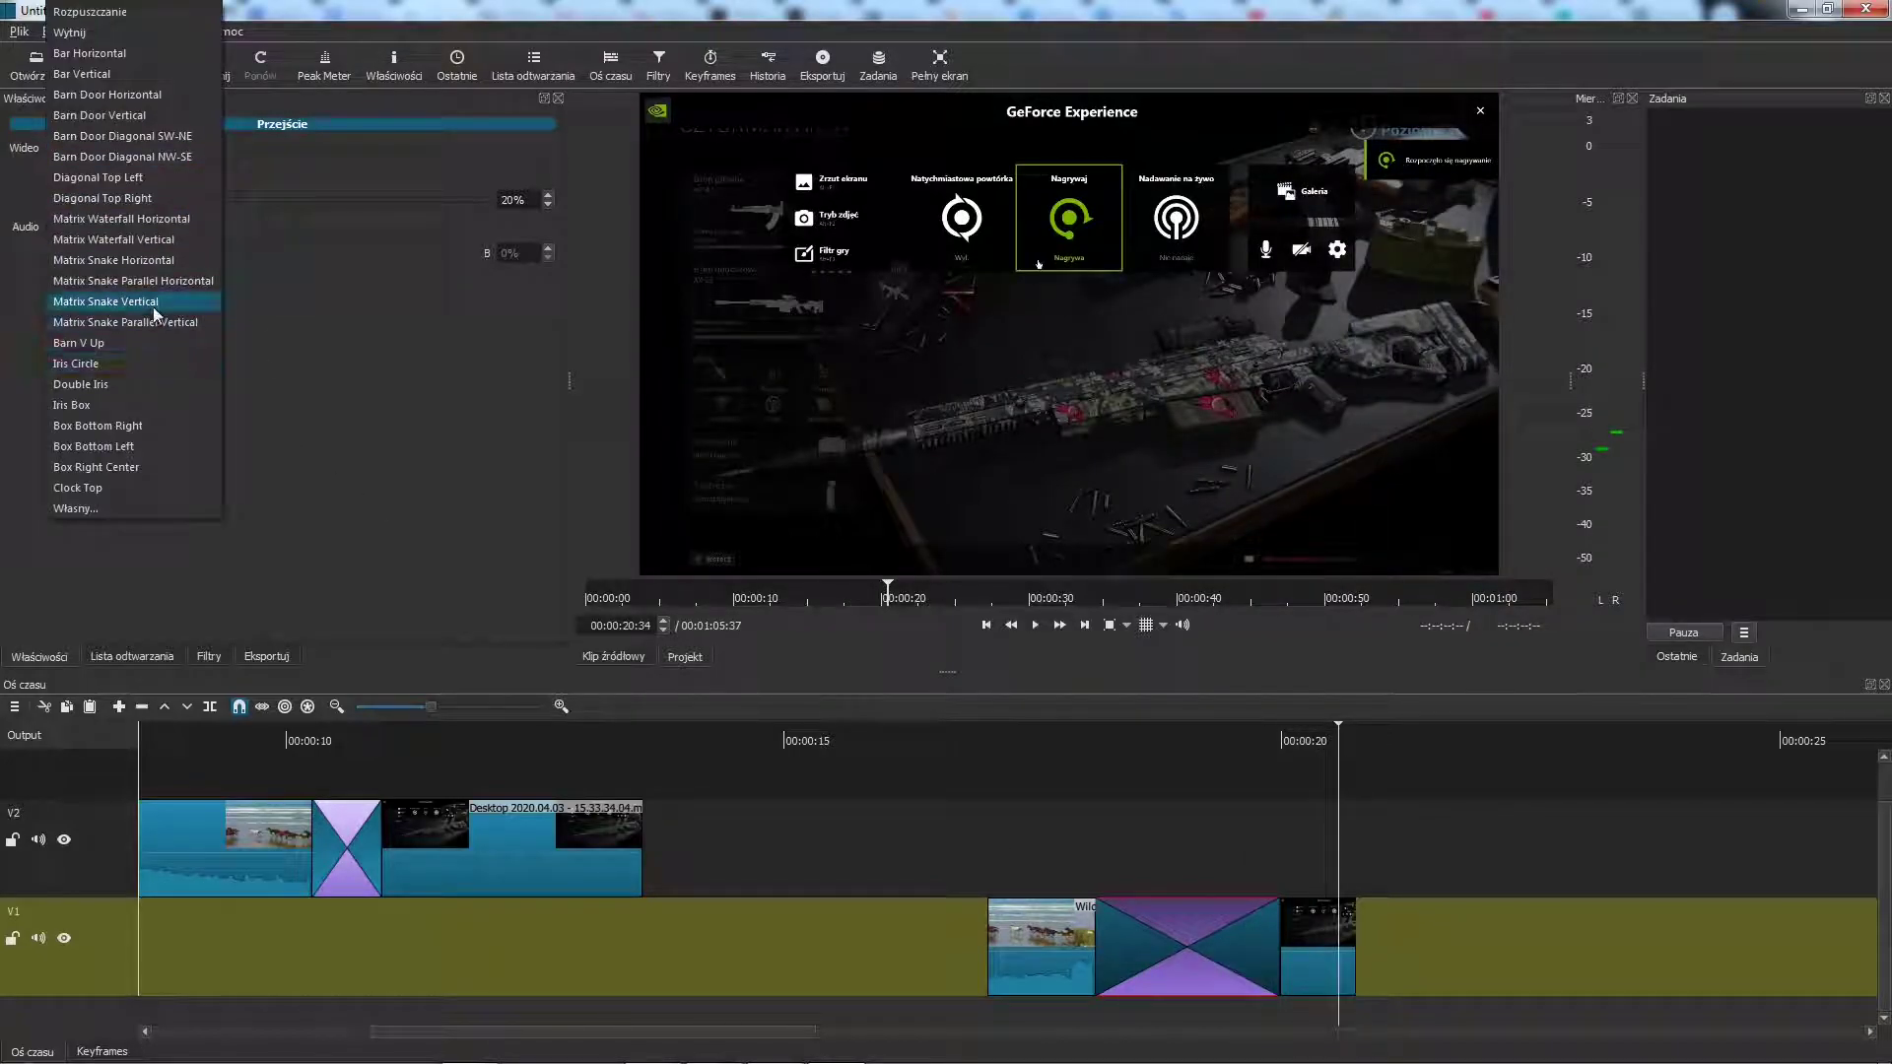
{"action": "left_click", "coordinate": [173, 322]}
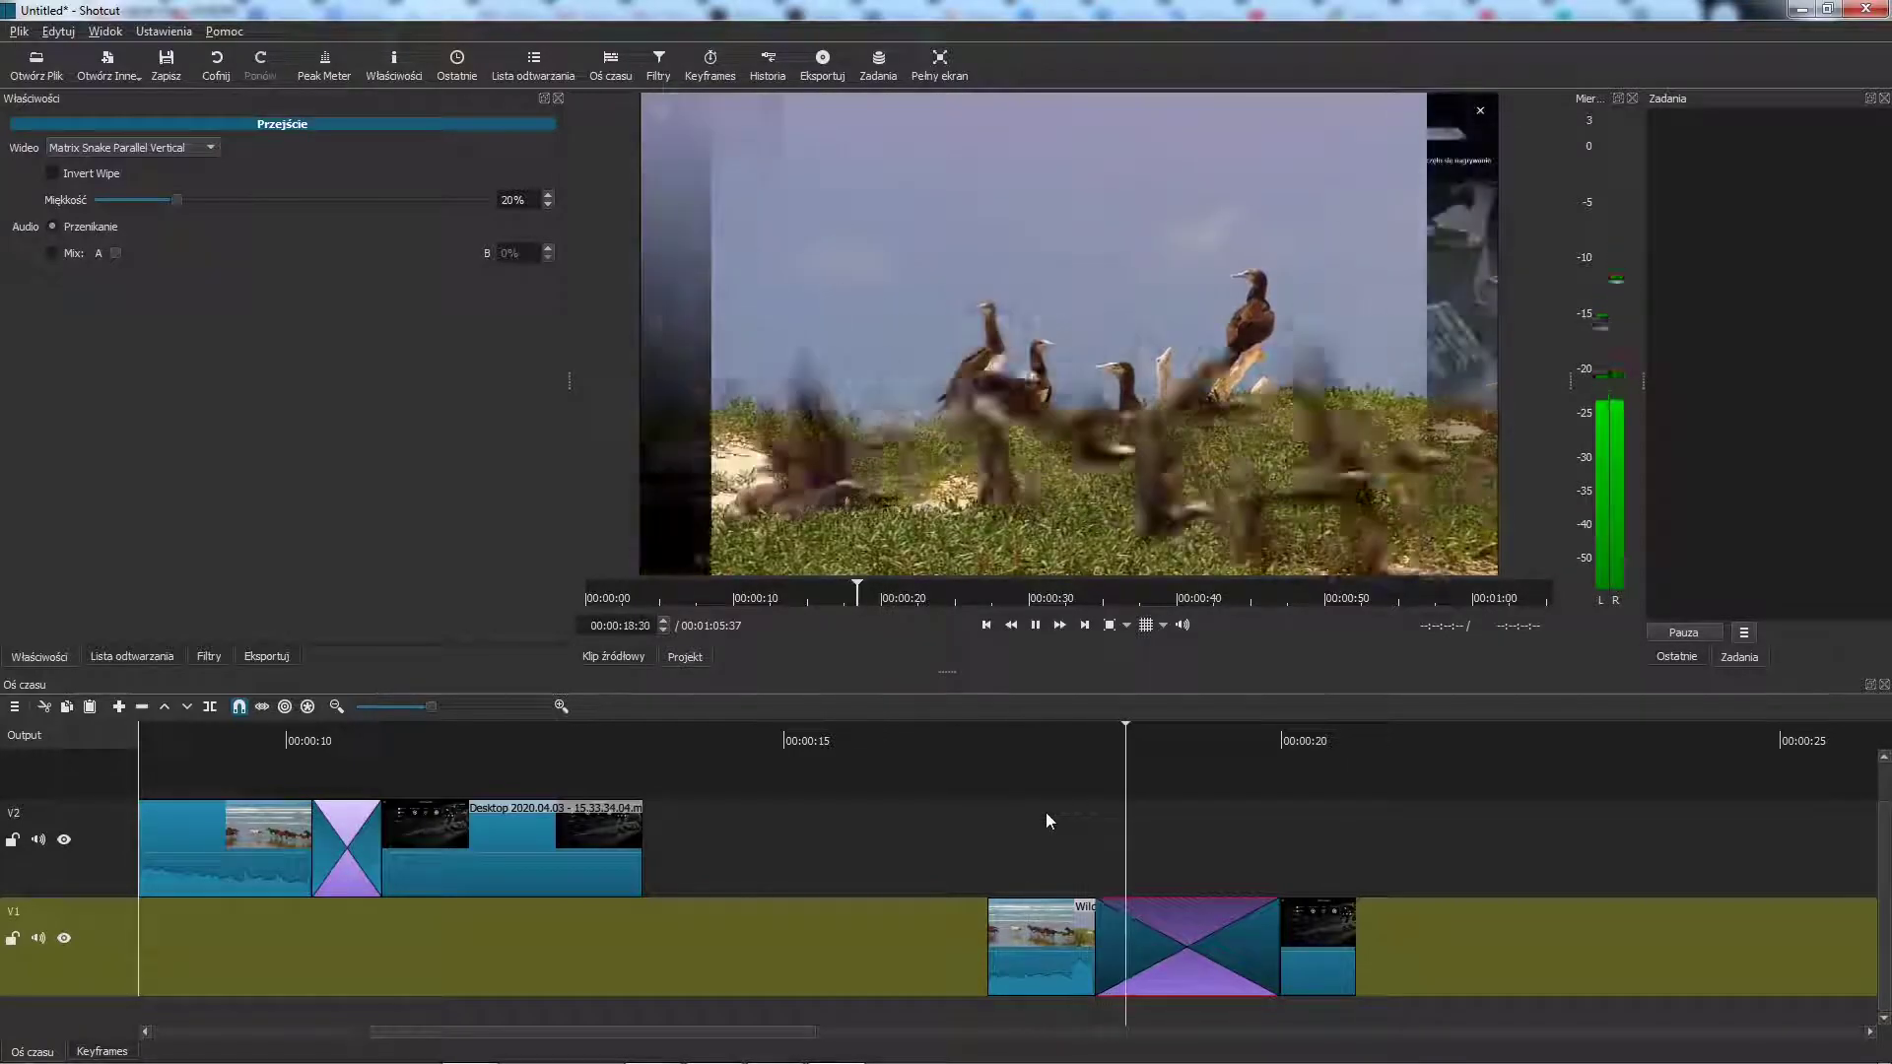
{"action": "key", "text": "space"}
Set the V1 transition's video type to Barn V Up and play it back from the Wildlife clip.
{"action": "left_click", "coordinate": [197, 147]}
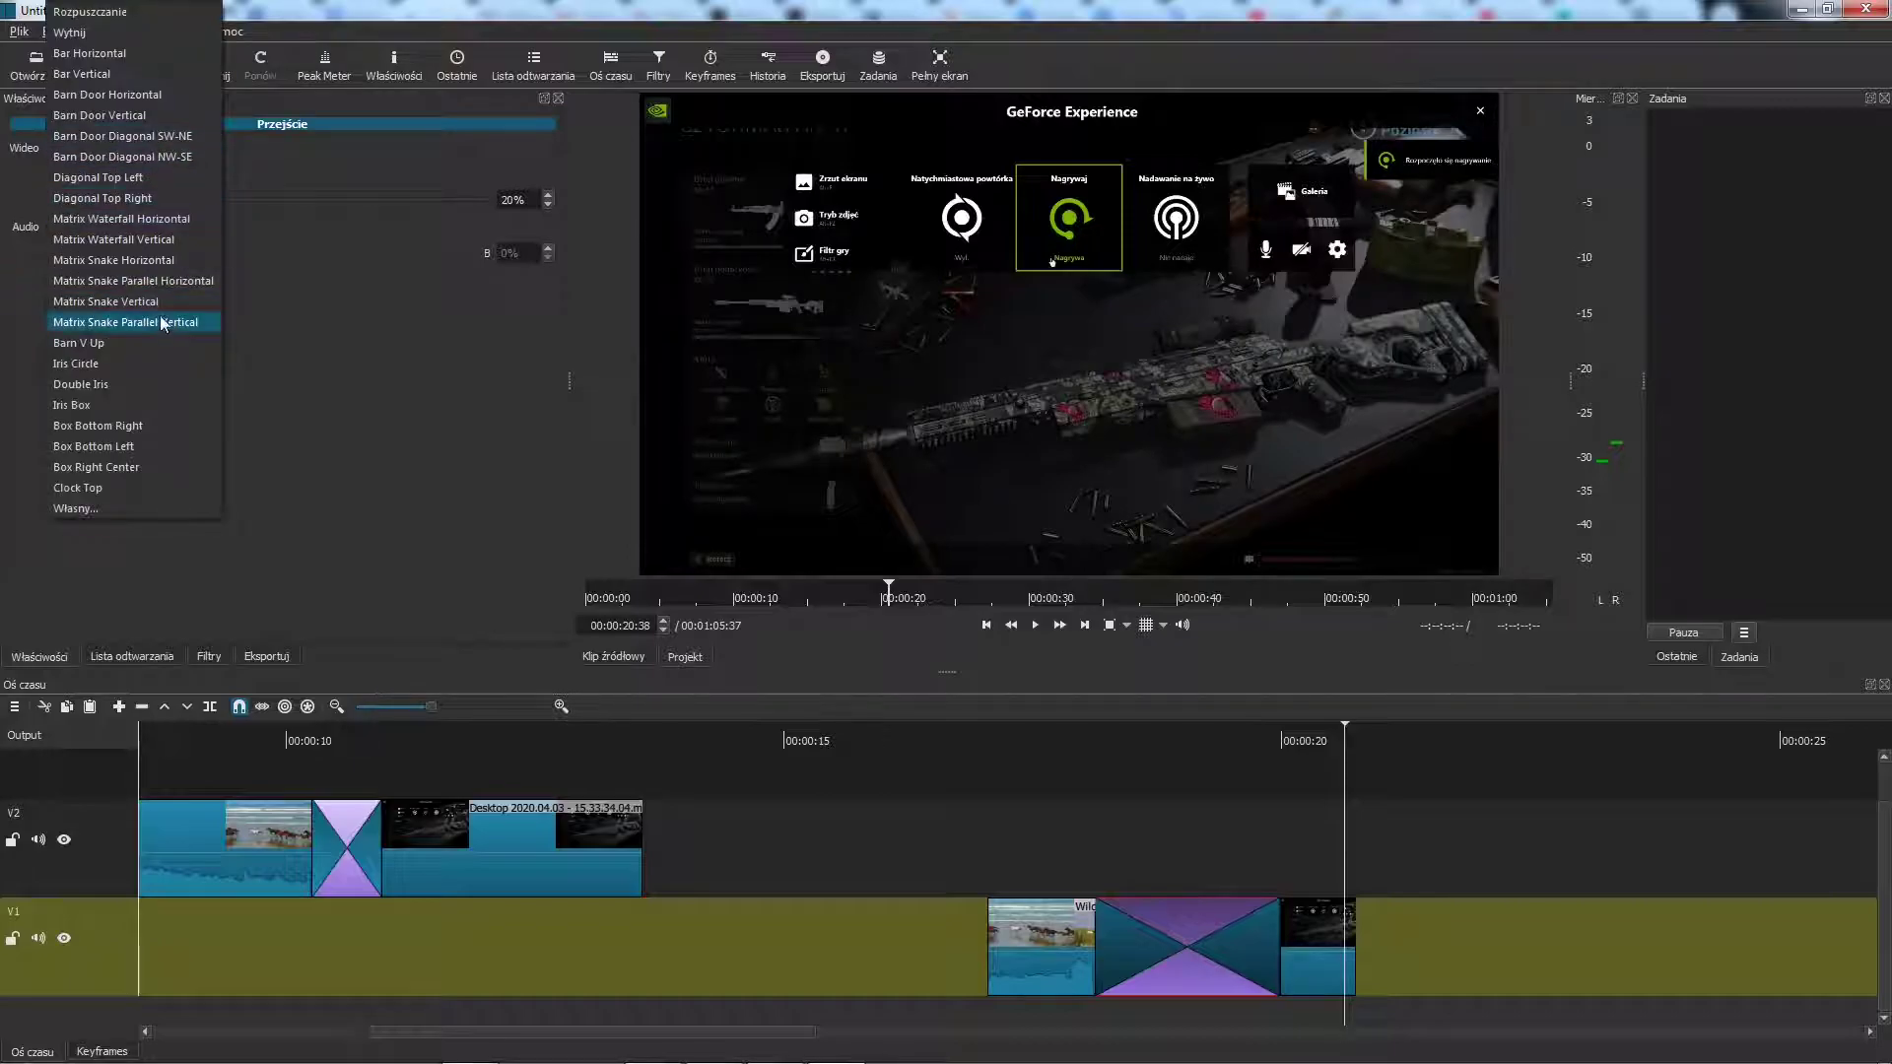
{"action": "left_click", "coordinate": [150, 342]}
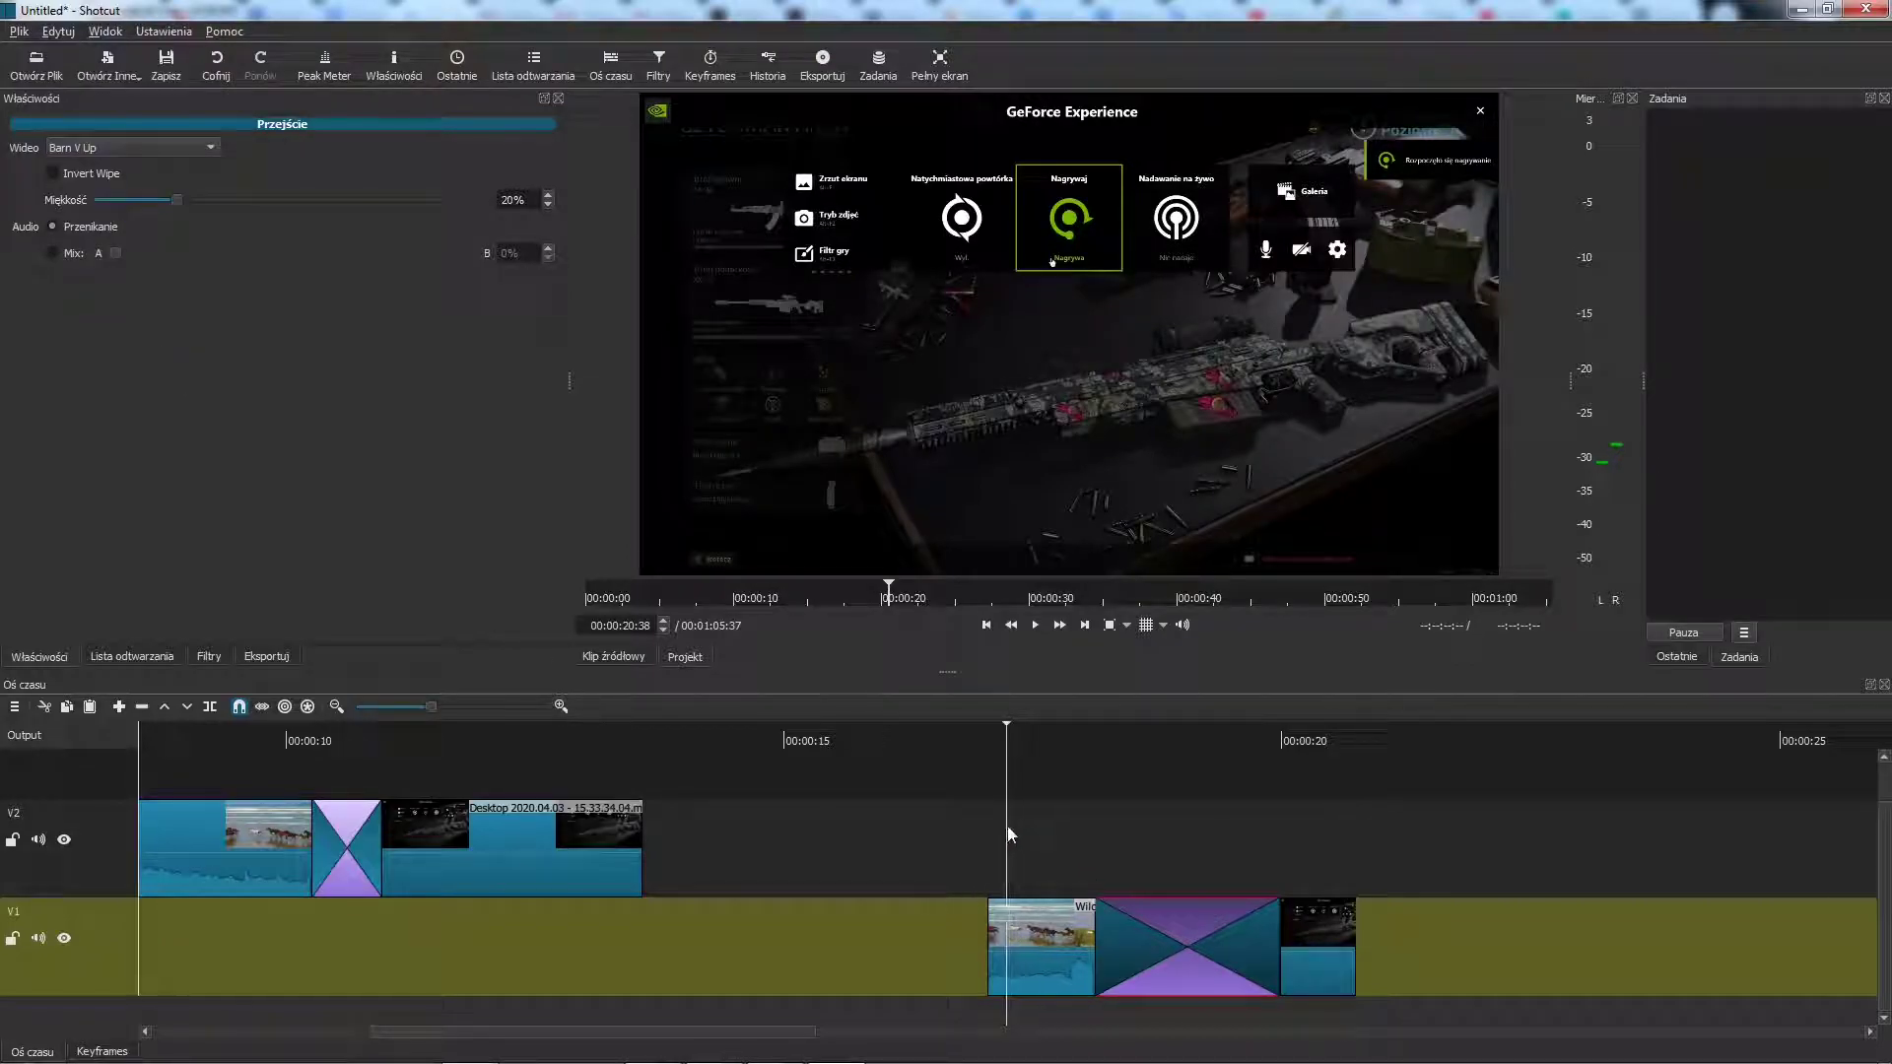
{"action": "key", "text": "space"}
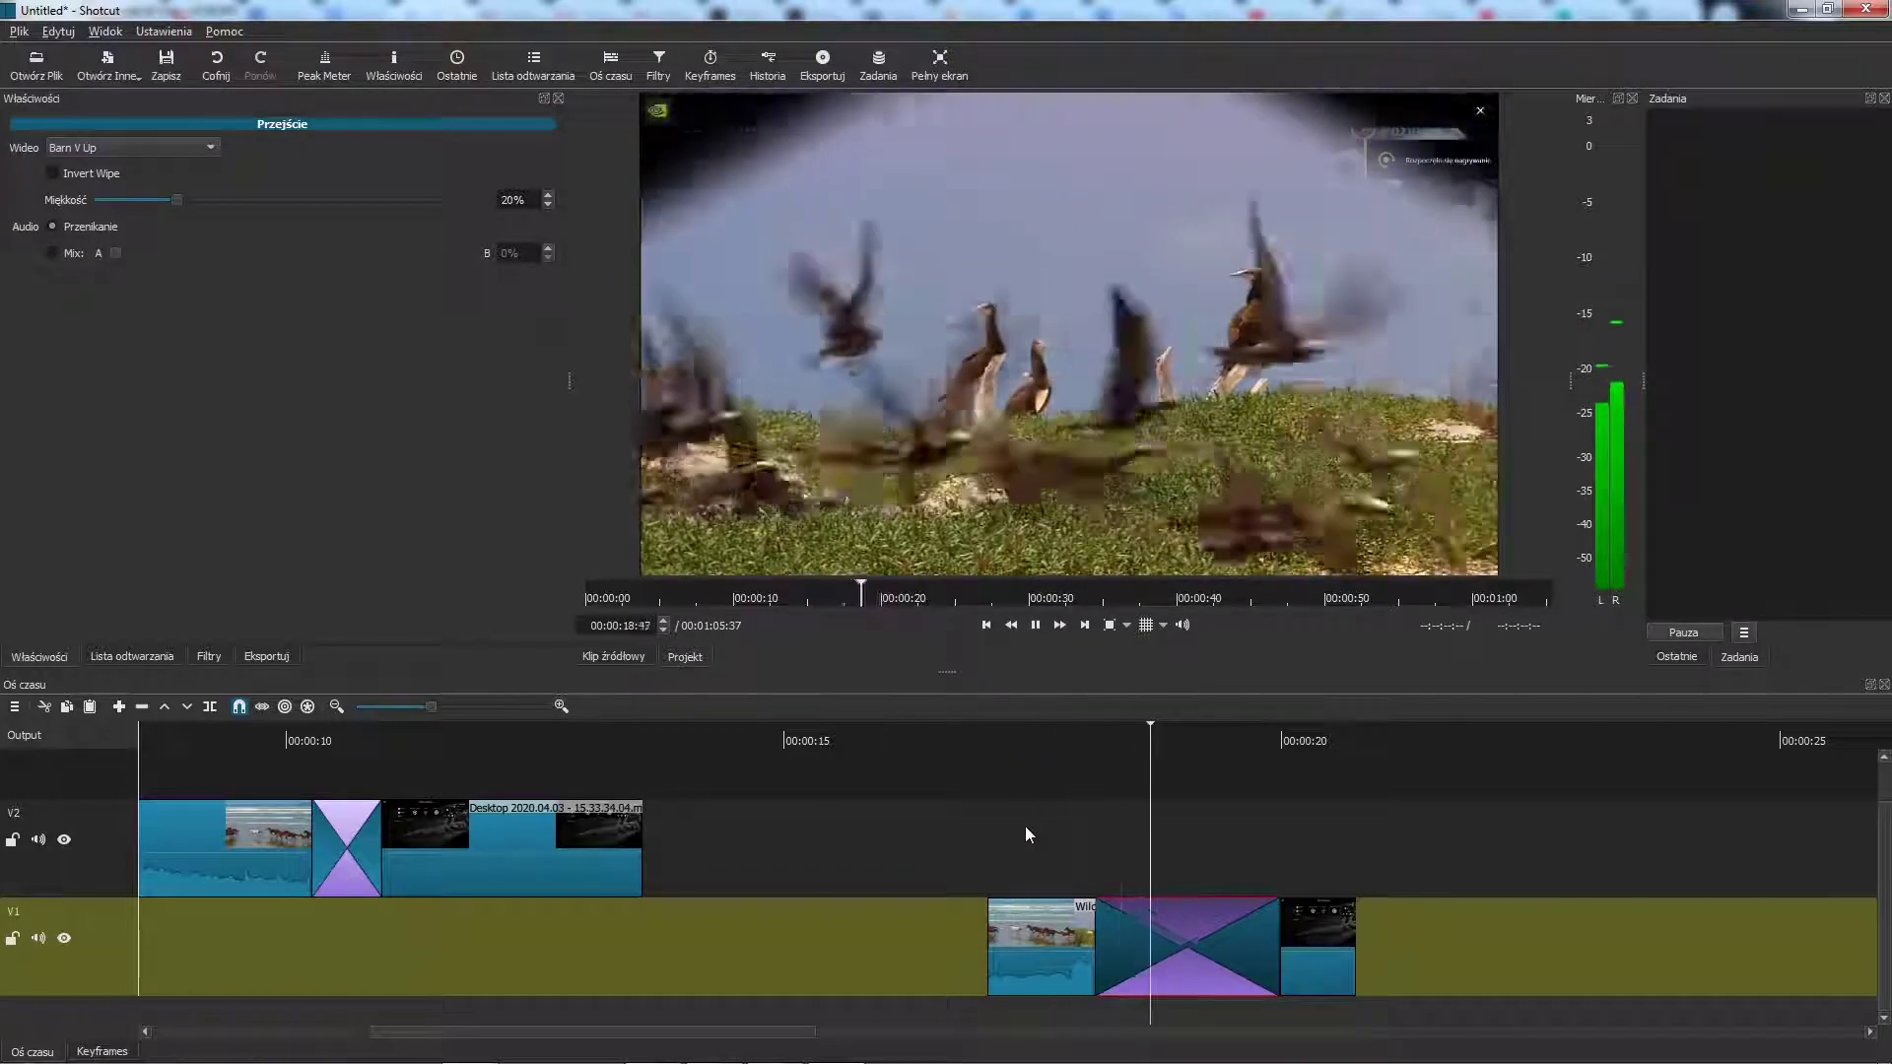
{"action": "key", "text": "space"}
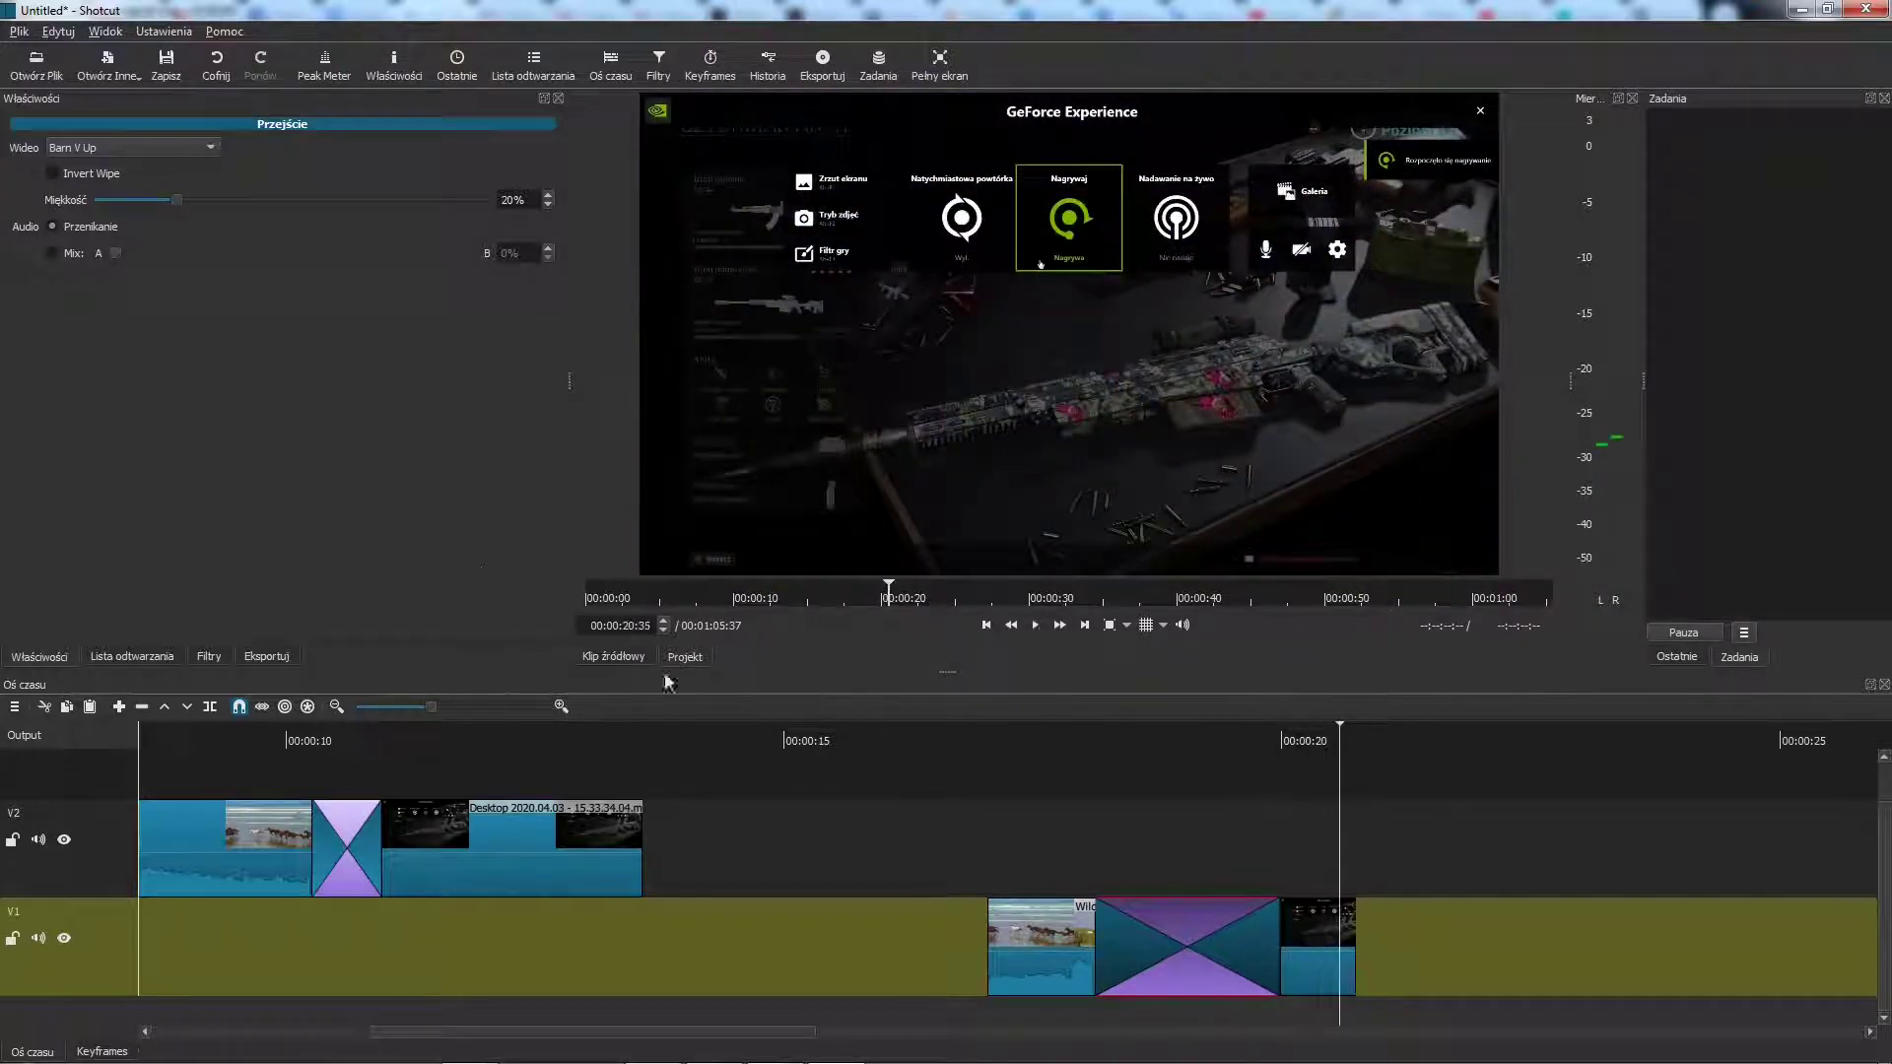
Change the V1 transition's video type to Iris Circle and preview it from the Wildlife clip.
{"action": "left_click", "coordinate": [162, 145]}
{"action": "left_click", "coordinate": [150, 359]}
{"action": "left_click", "coordinate": [1005, 813]}
{"action": "key", "text": "space"}
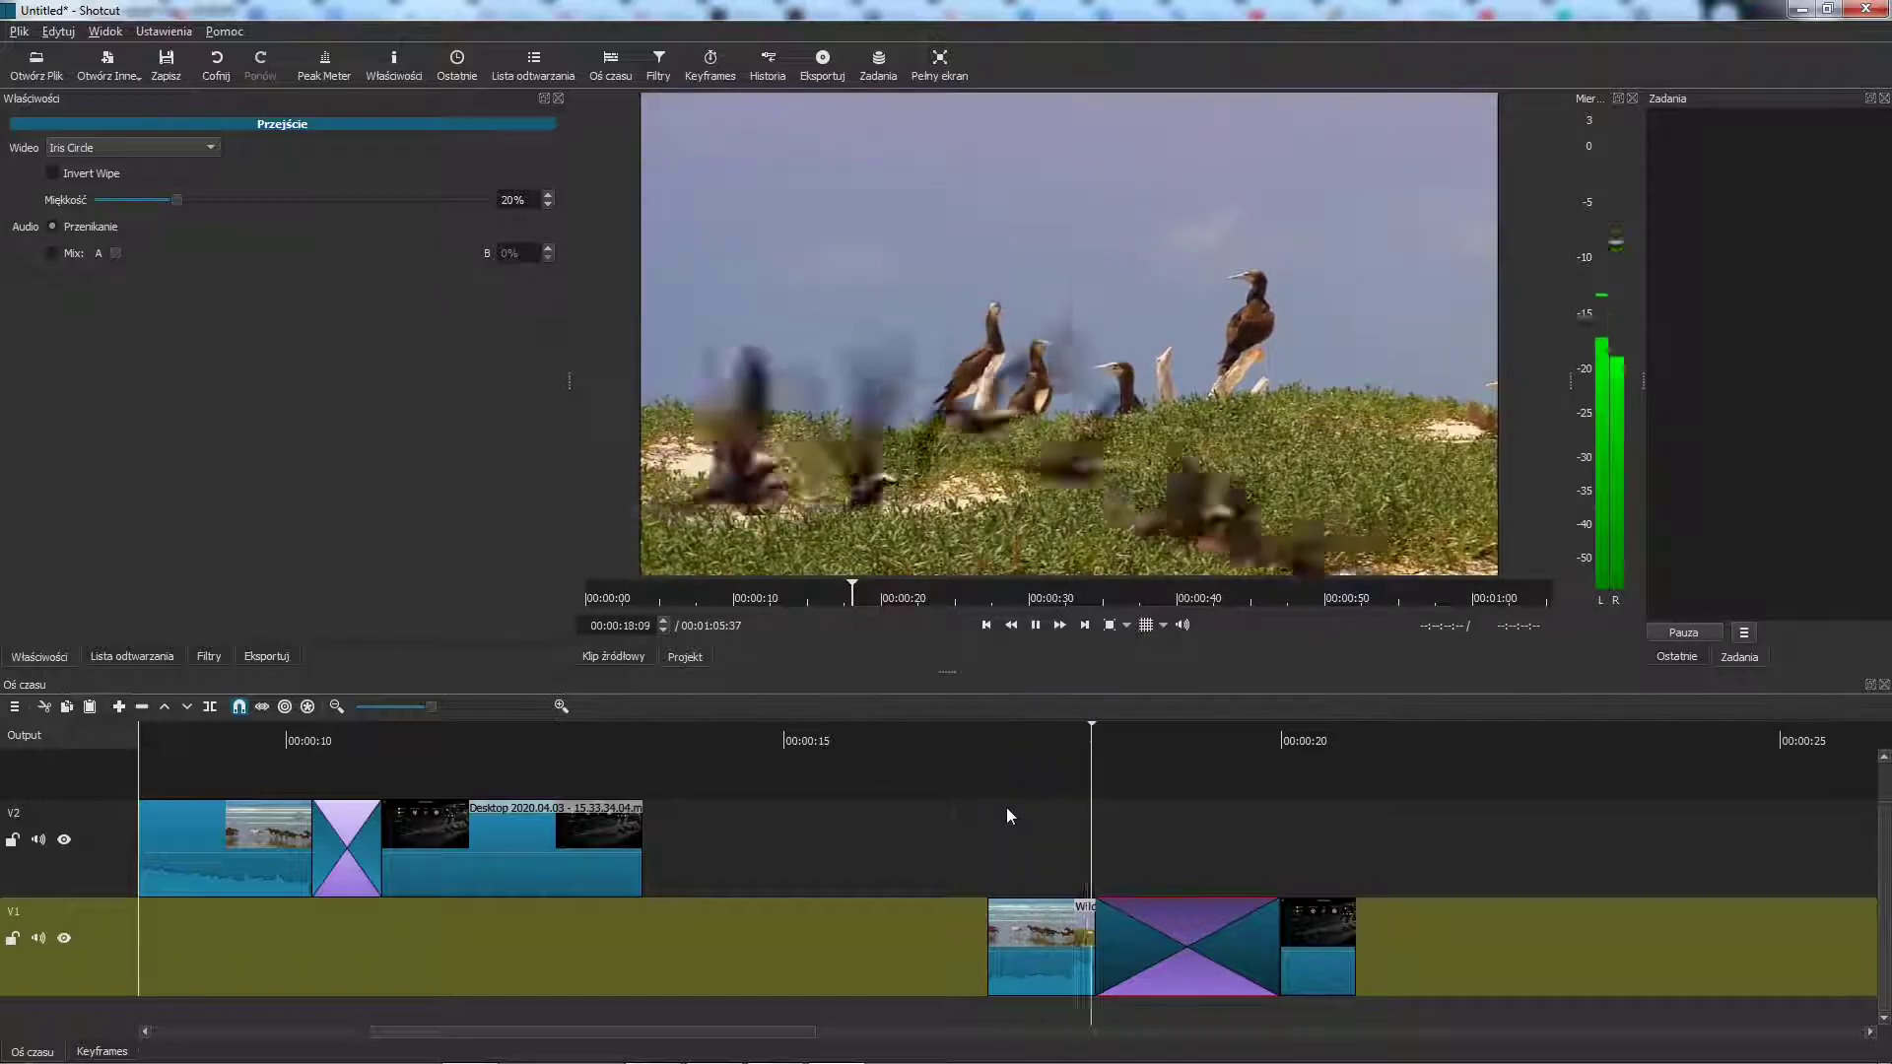
{"action": "key", "text": "space"}
Set the V1 transition's video type to Double Iris and play it back from the start of the Wildlife clip.
{"action": "left_click", "coordinate": [157, 148]}
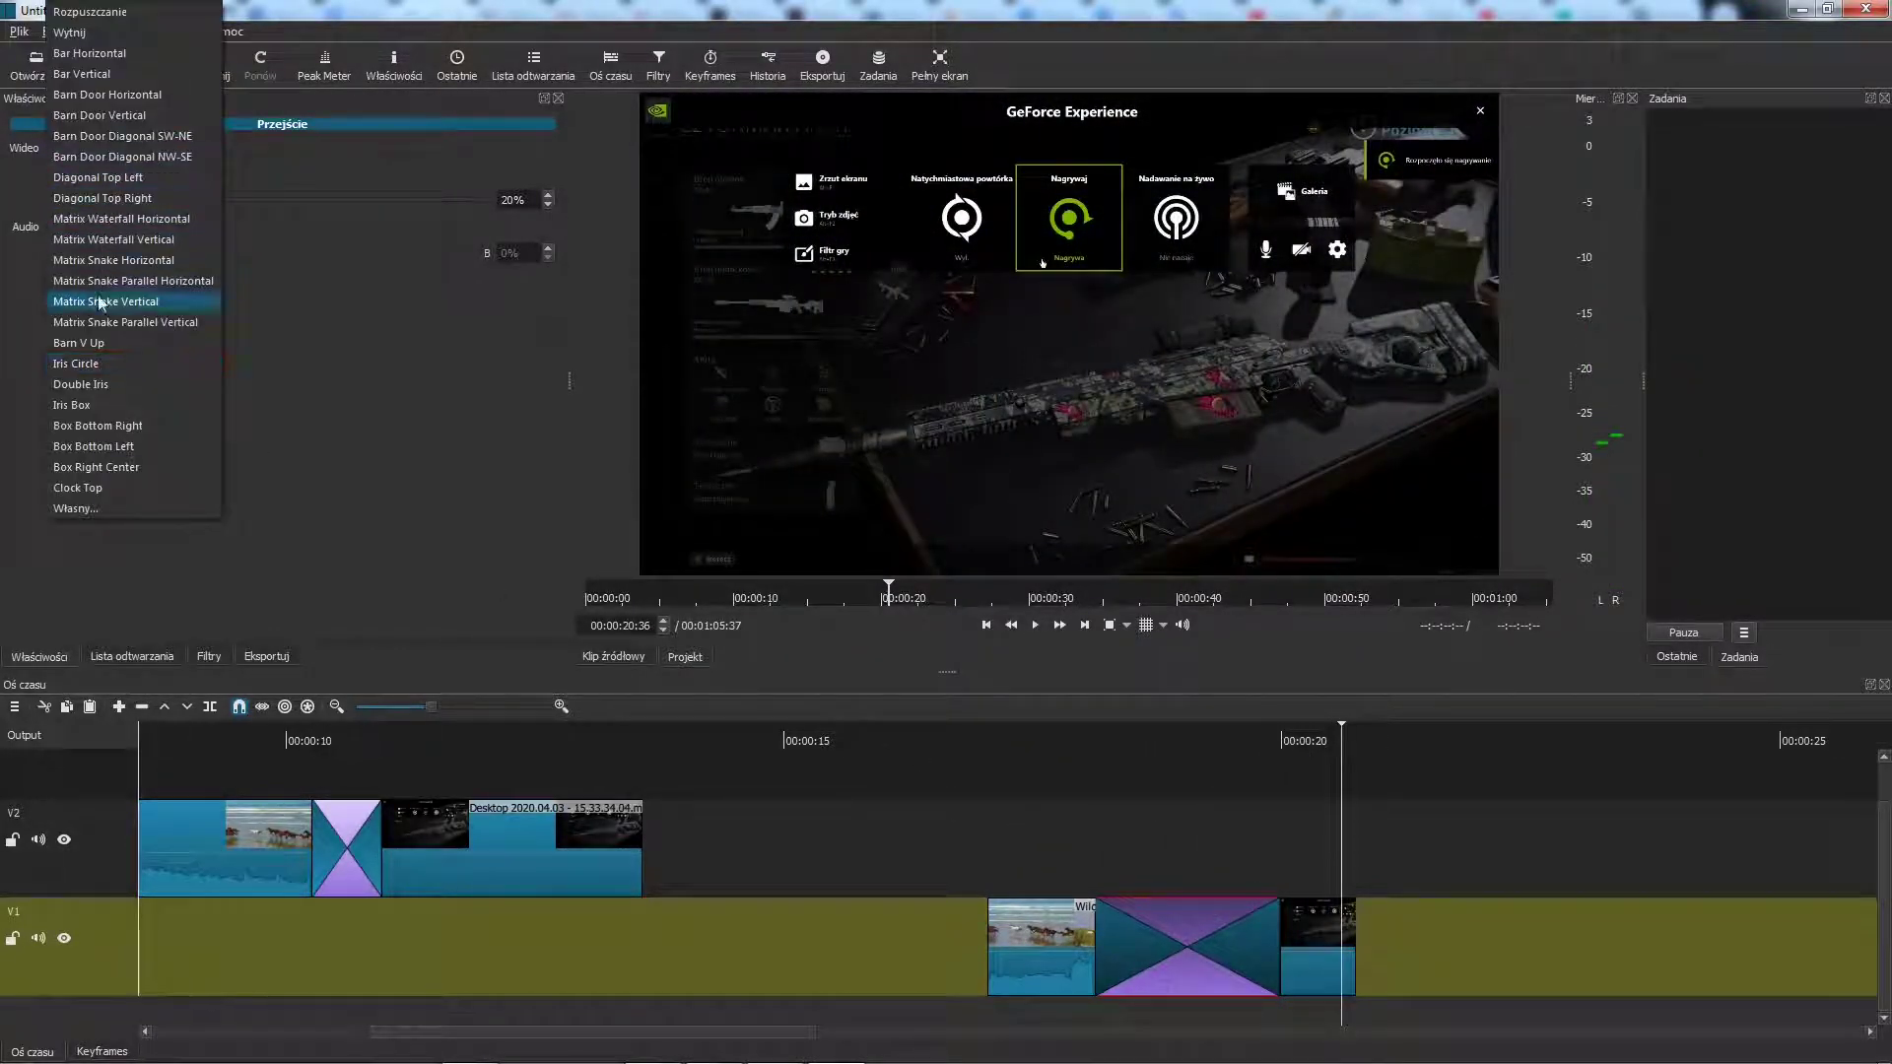
{"action": "left_click", "coordinate": [113, 384]}
{"action": "left_click", "coordinate": [989, 798]}
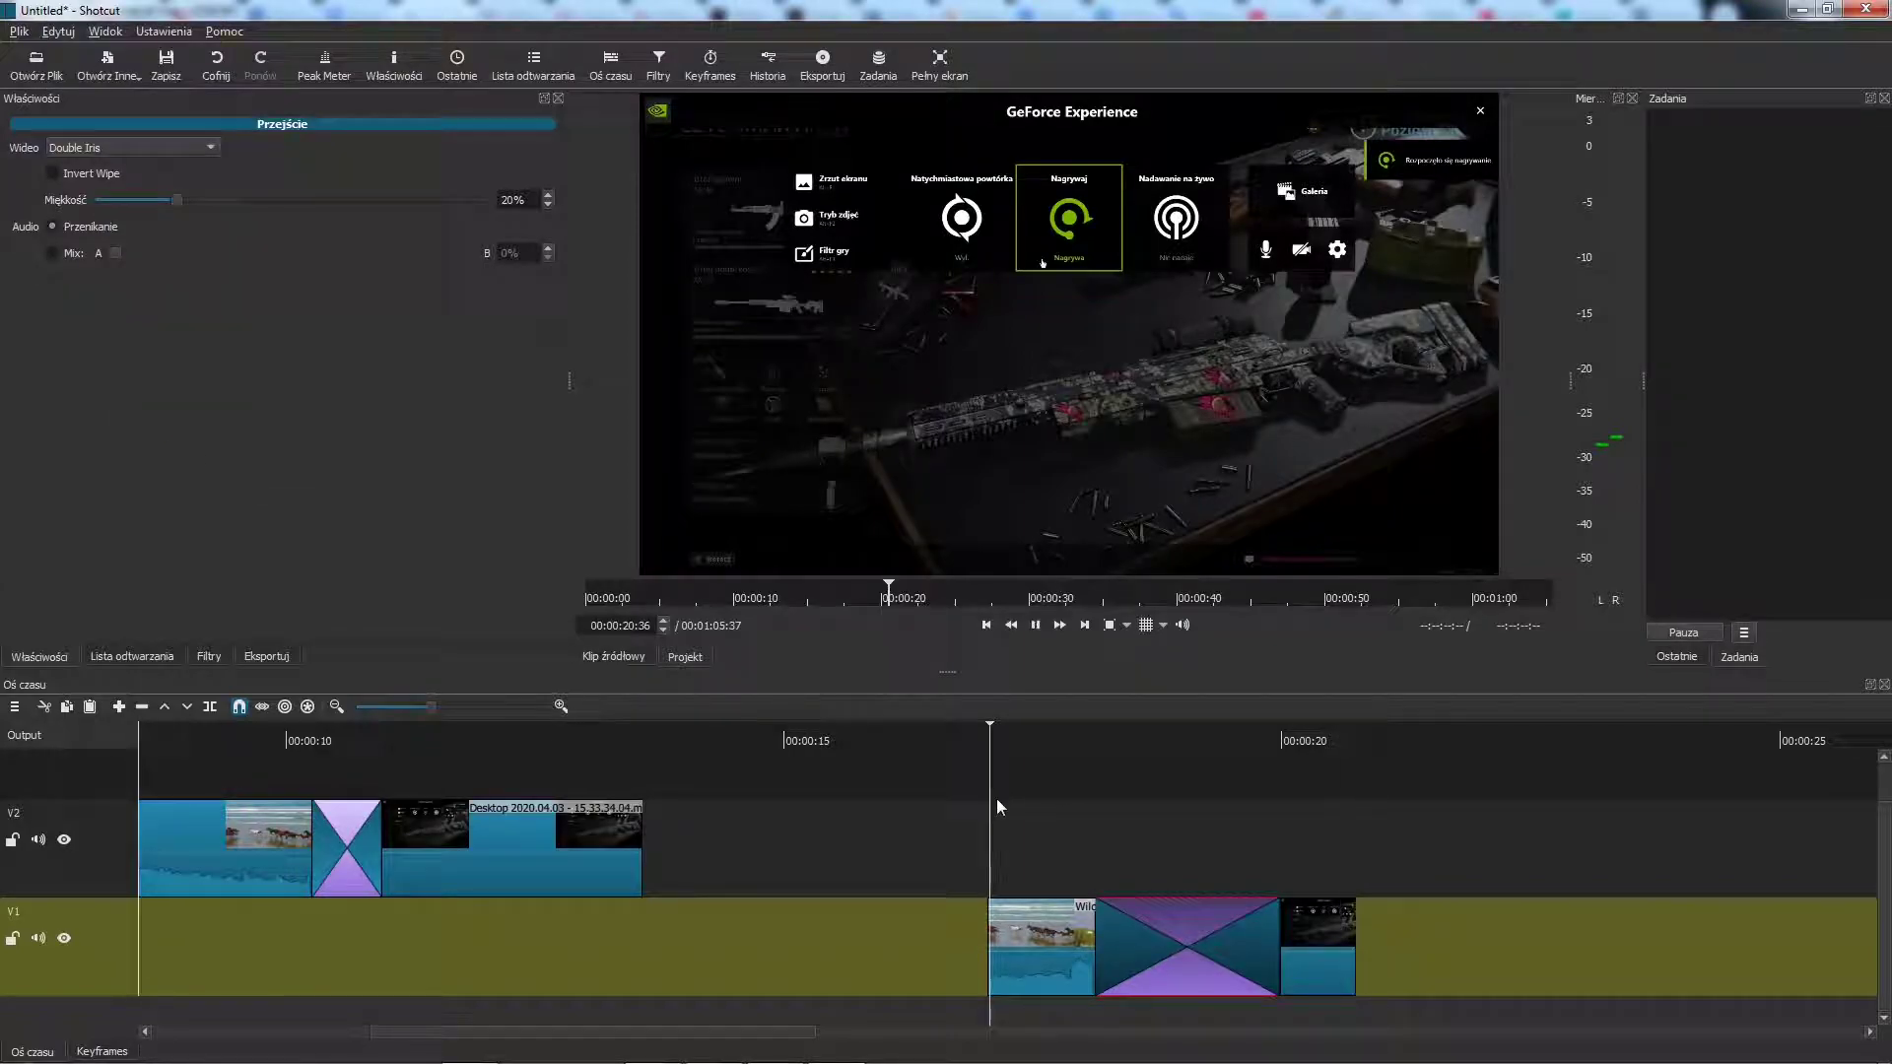
{"action": "key", "text": "space"}
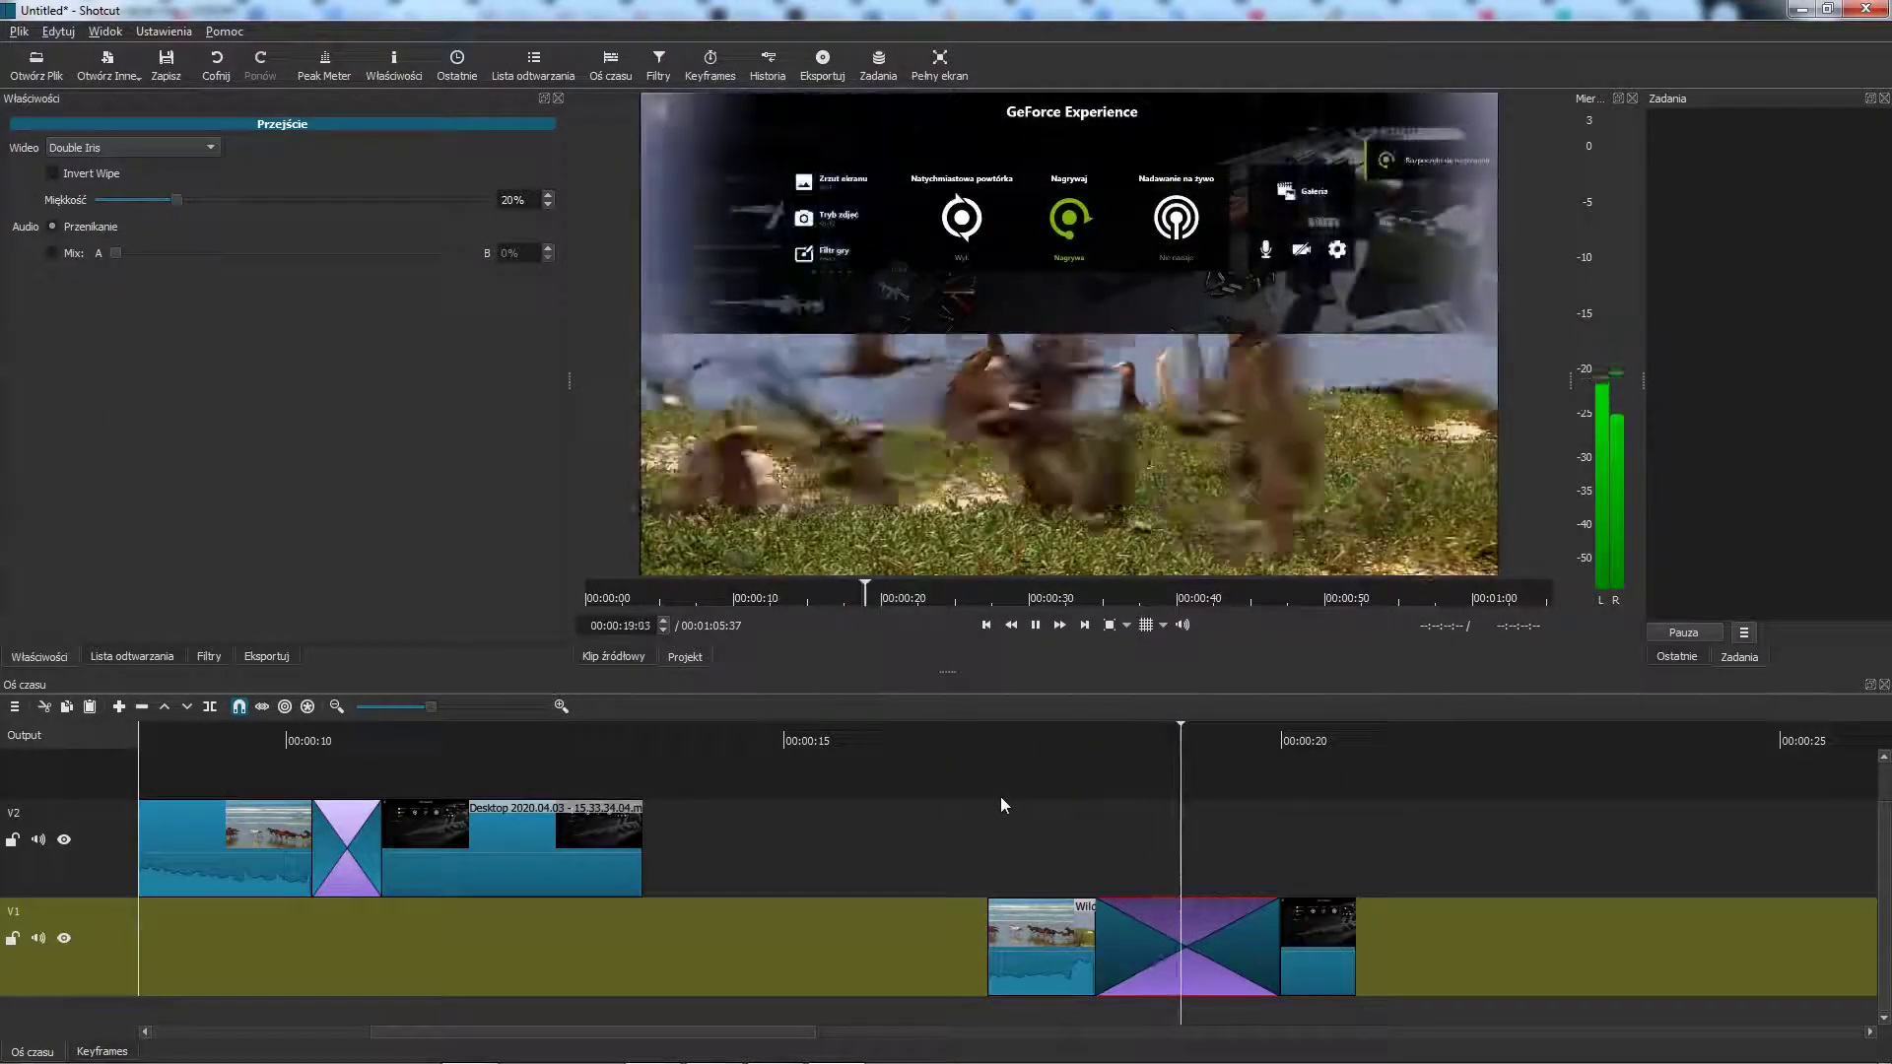
{"action": "key", "text": "space"}
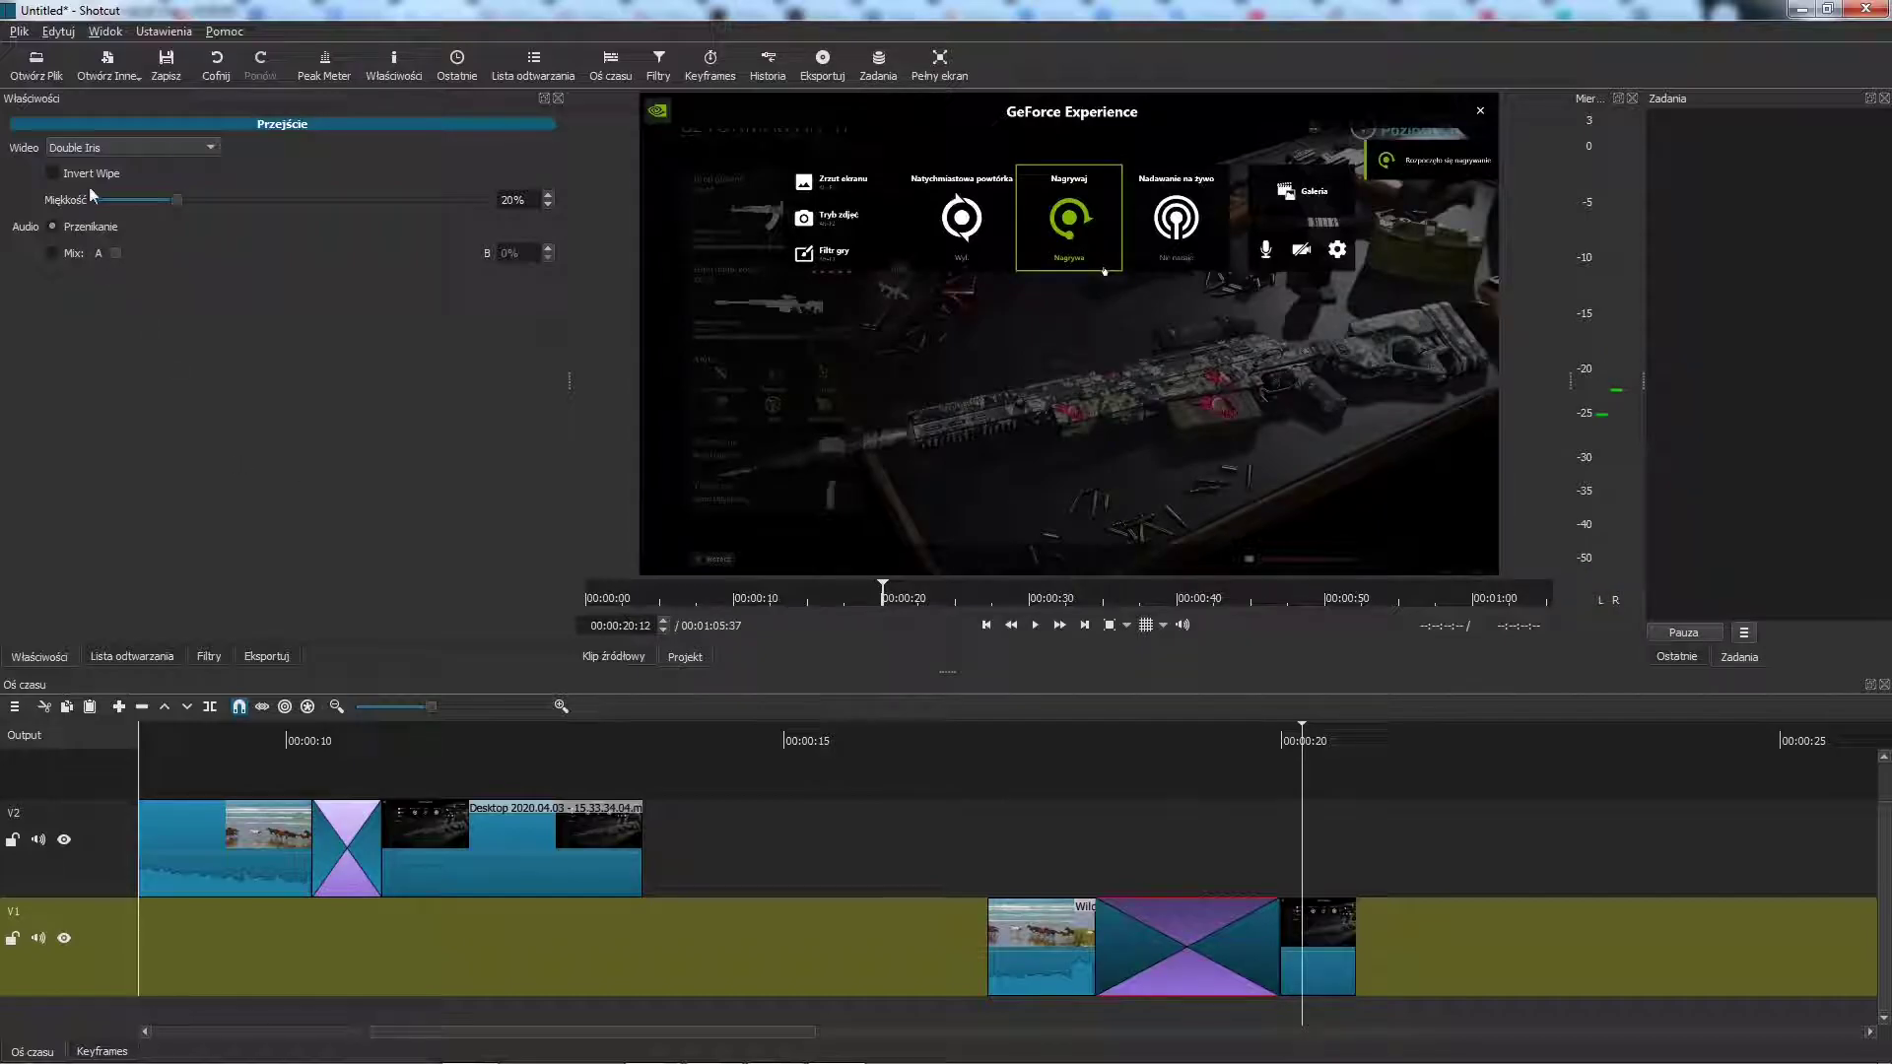
Change the V1 transition's video type to Iris Box and preview it from the start of the Wildlife clip.
{"action": "left_click", "coordinate": [119, 149]}
{"action": "left_click", "coordinate": [114, 401]}
{"action": "left_click", "coordinate": [987, 810]}
{"action": "key", "text": "space"}
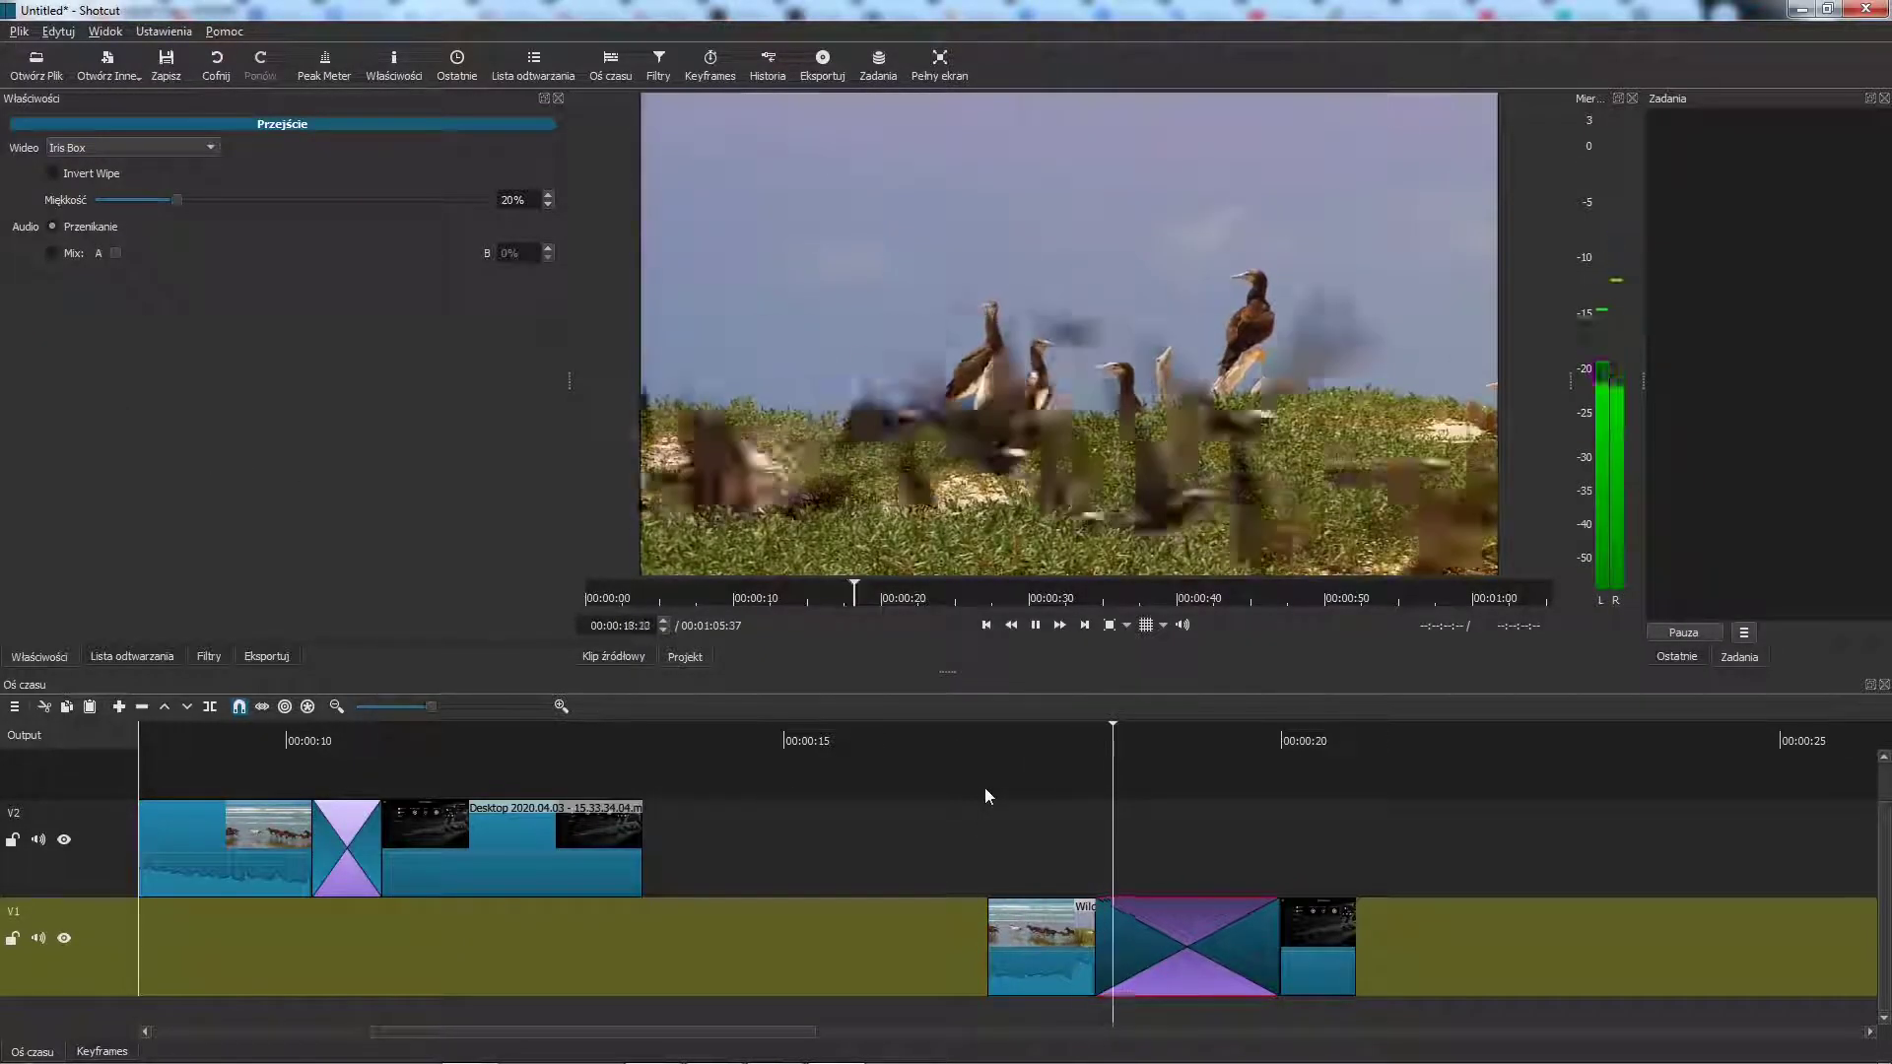
{"action": "key", "text": "space"}
Set the V1 transition's video type to Box Bottom Right and play it back from the start of the Wildlife clip.
{"action": "left_click", "coordinate": [133, 146]}
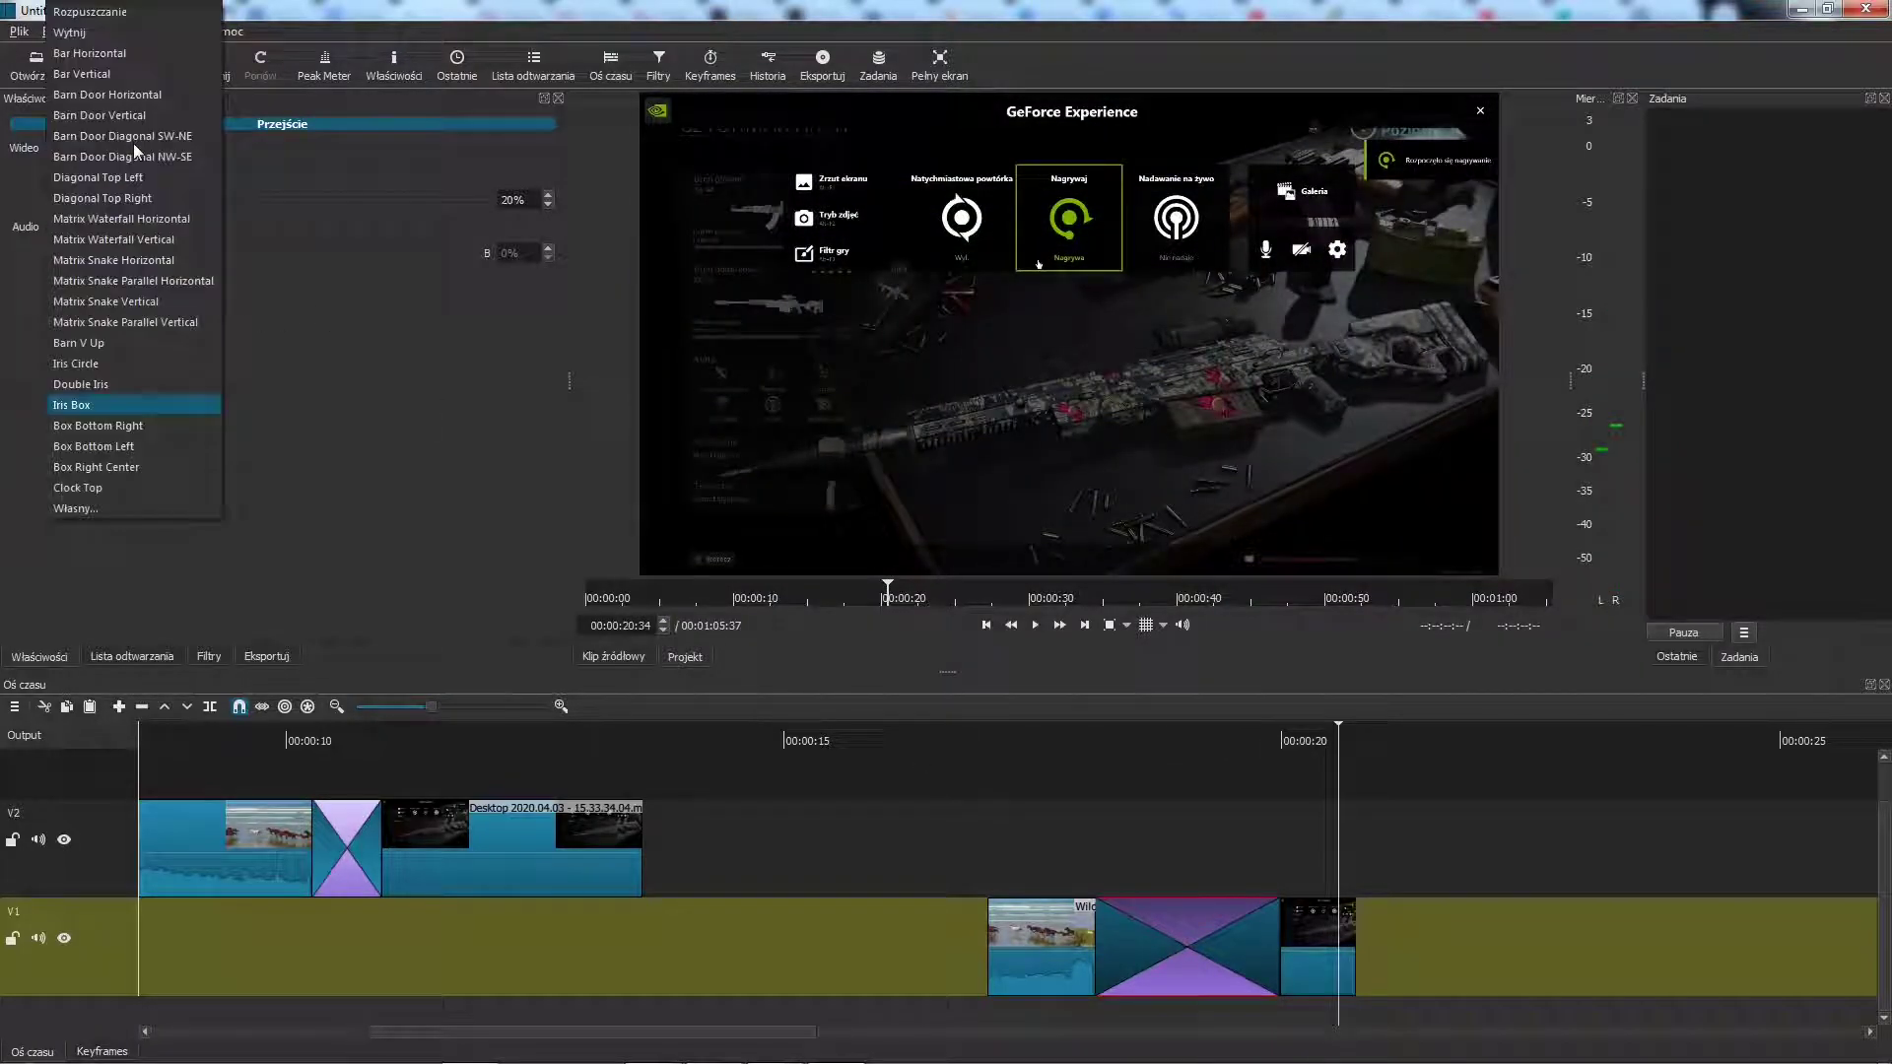
{"action": "left_click", "coordinate": [134, 418]}
{"action": "left_click", "coordinate": [989, 798]}
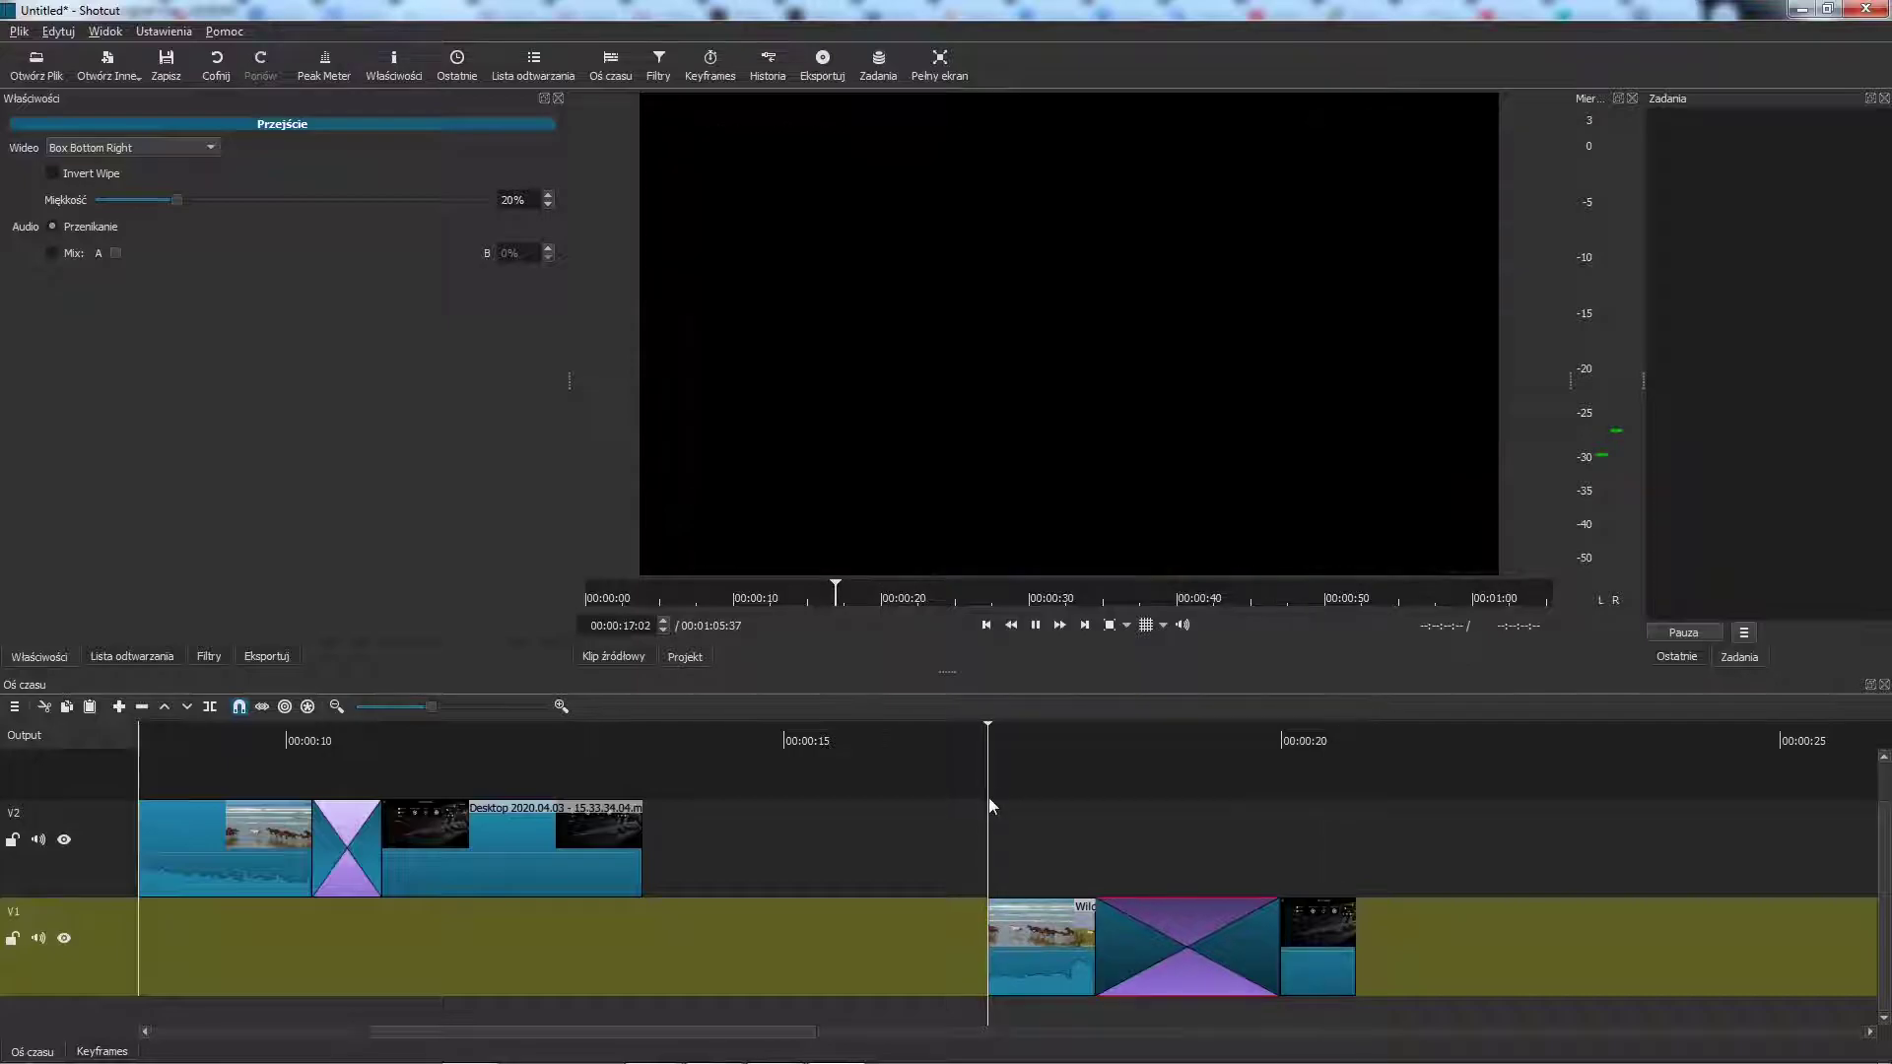
{"action": "key", "text": "space"}
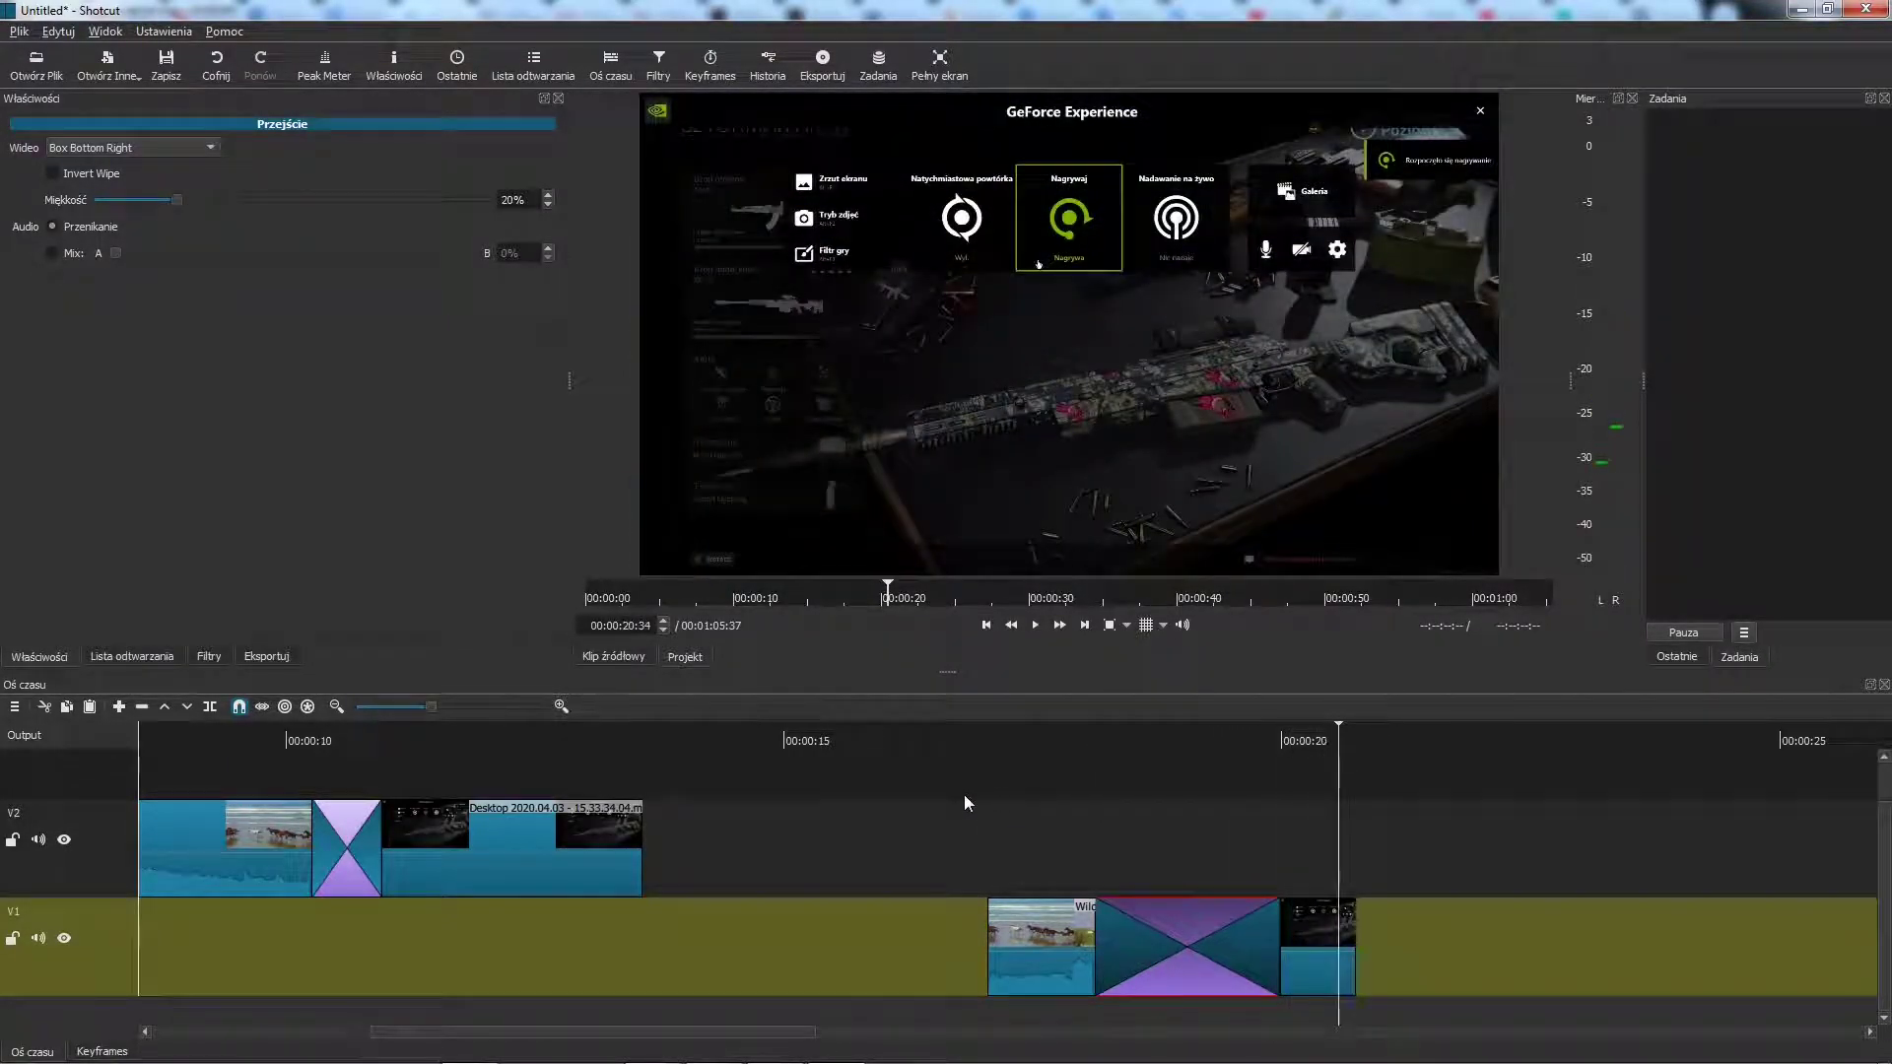
Return to the Wildlife clip on V1, change the transition's video type to Box Bottom Left, and preview it.
{"action": "left_click", "coordinate": [964, 794]}
{"action": "key", "text": "space"}
{"action": "left_click", "coordinate": [159, 155]}
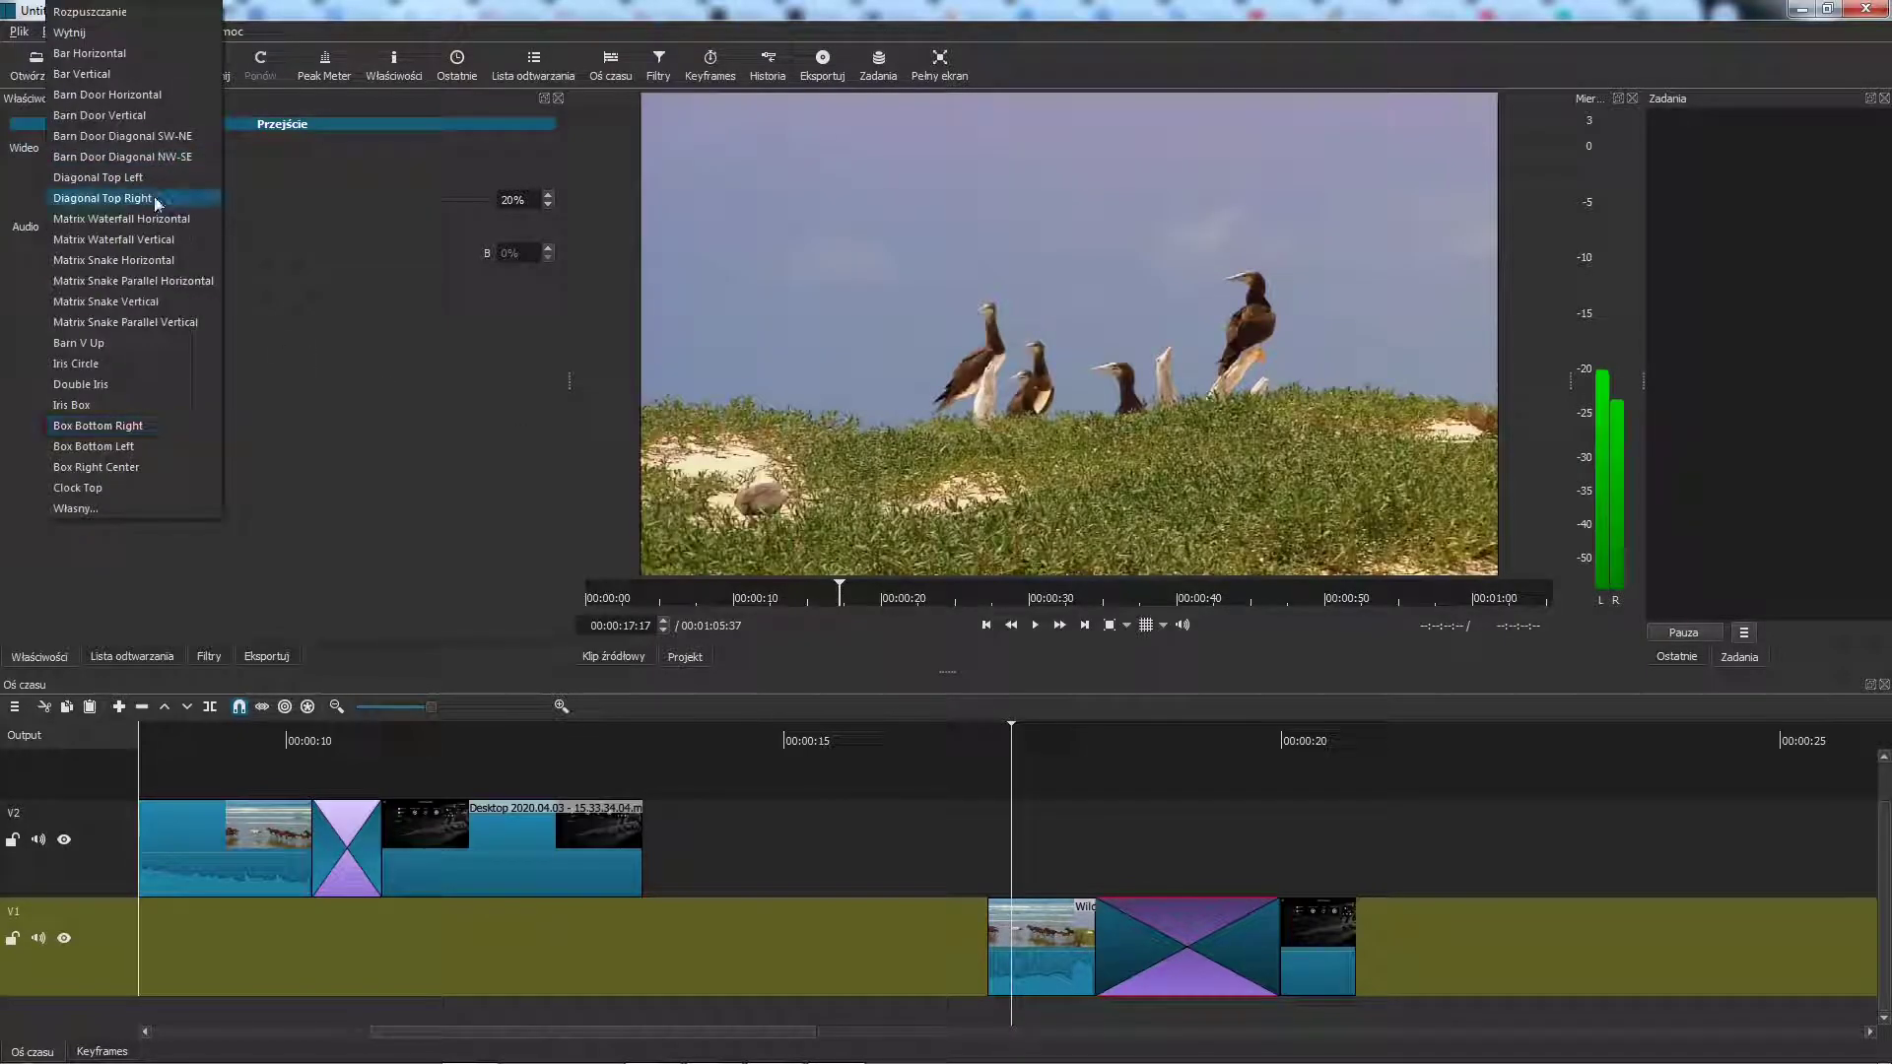
{"action": "left_click", "coordinate": [156, 447]}
{"action": "key", "text": "space"}
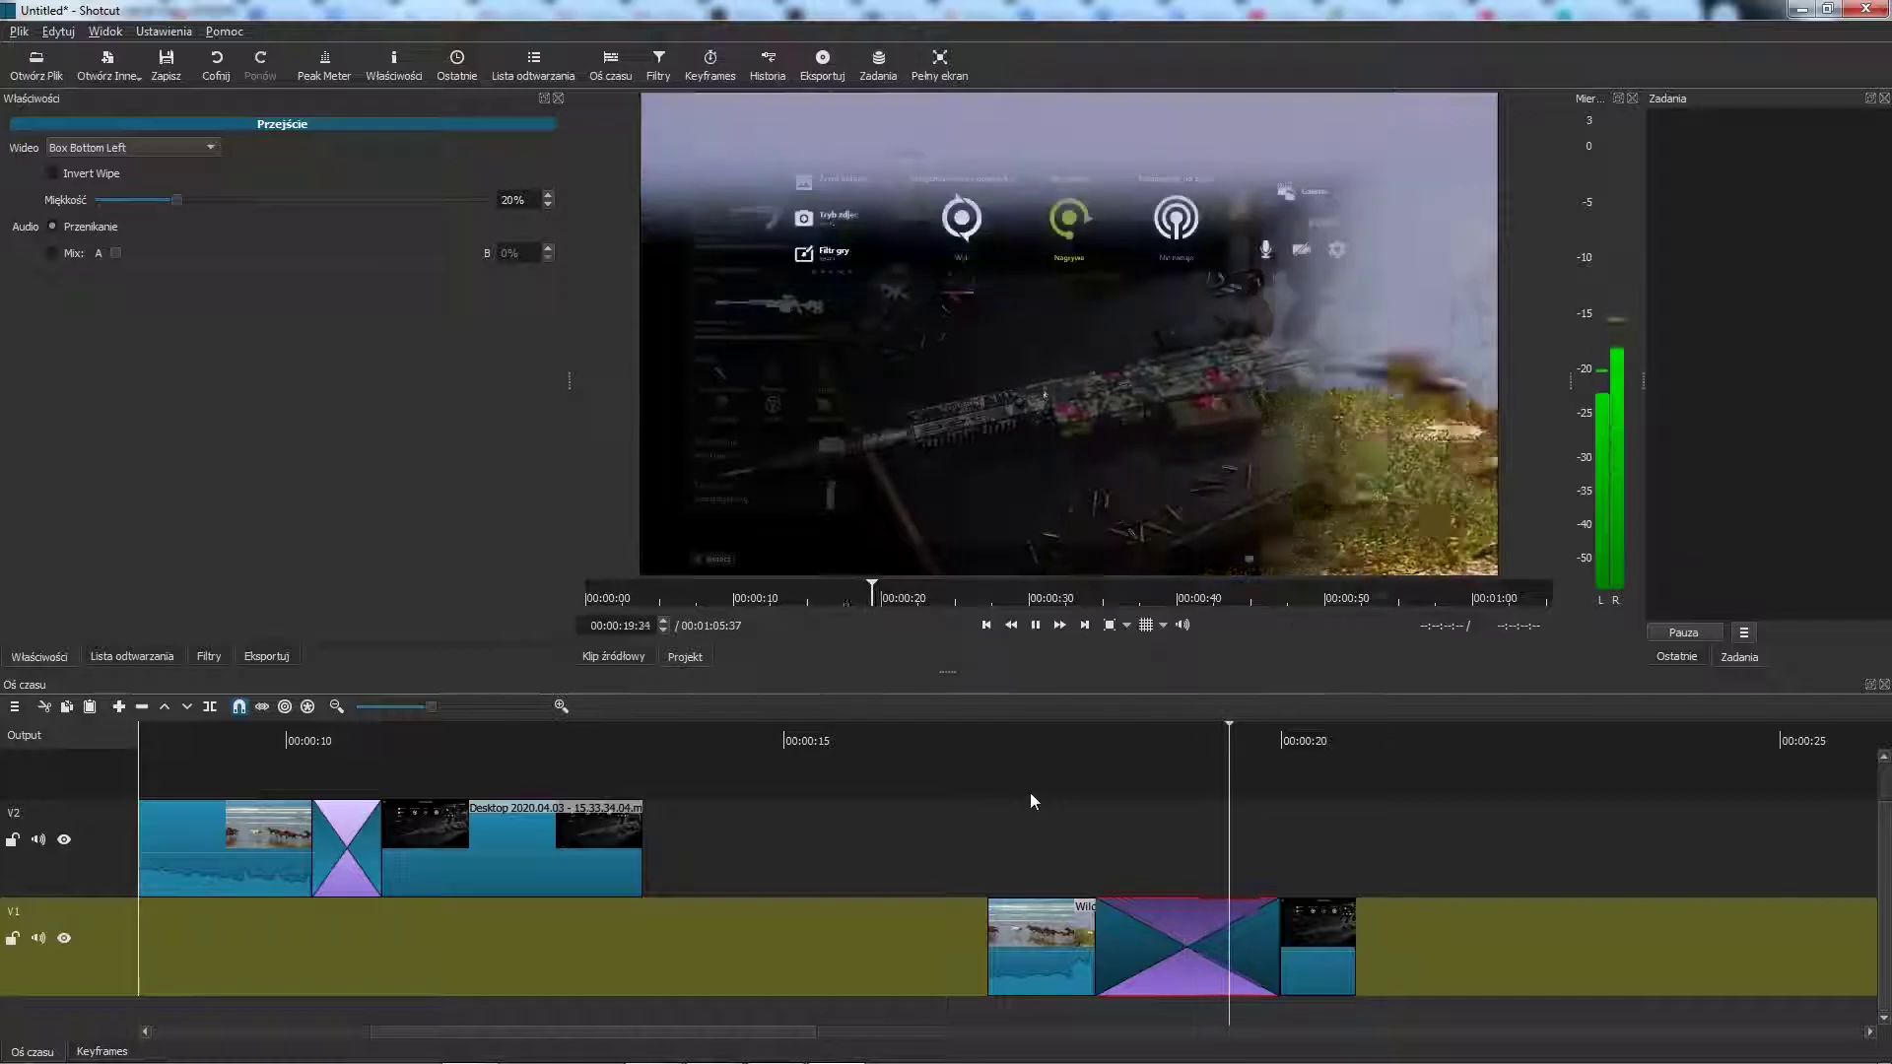
{"action": "key", "text": "space"}
Move the playhead back to the Wildlife clip, set the V1 transition's video type to Box Right Center, and play it back.
{"action": "left_click", "coordinate": [1009, 741]}
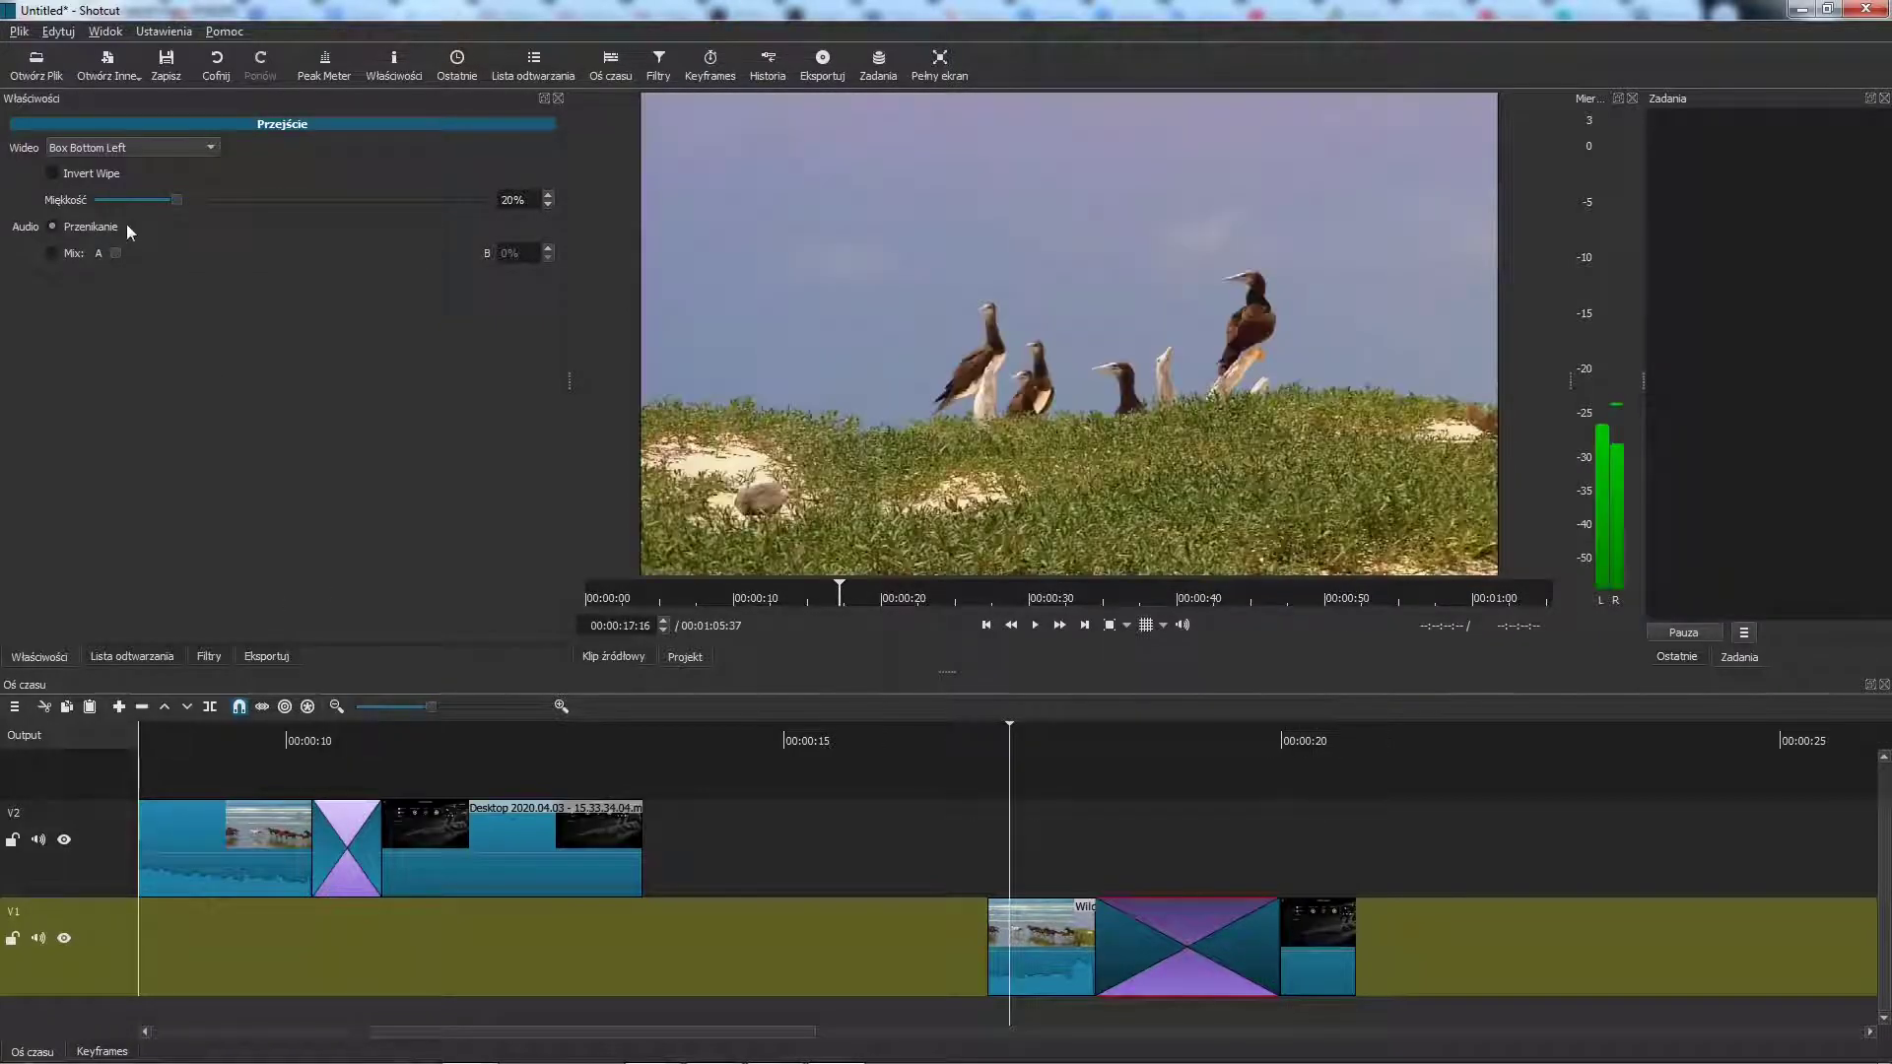
{"action": "left_click", "coordinate": [148, 148]}
{"action": "left_click", "coordinate": [110, 469]}
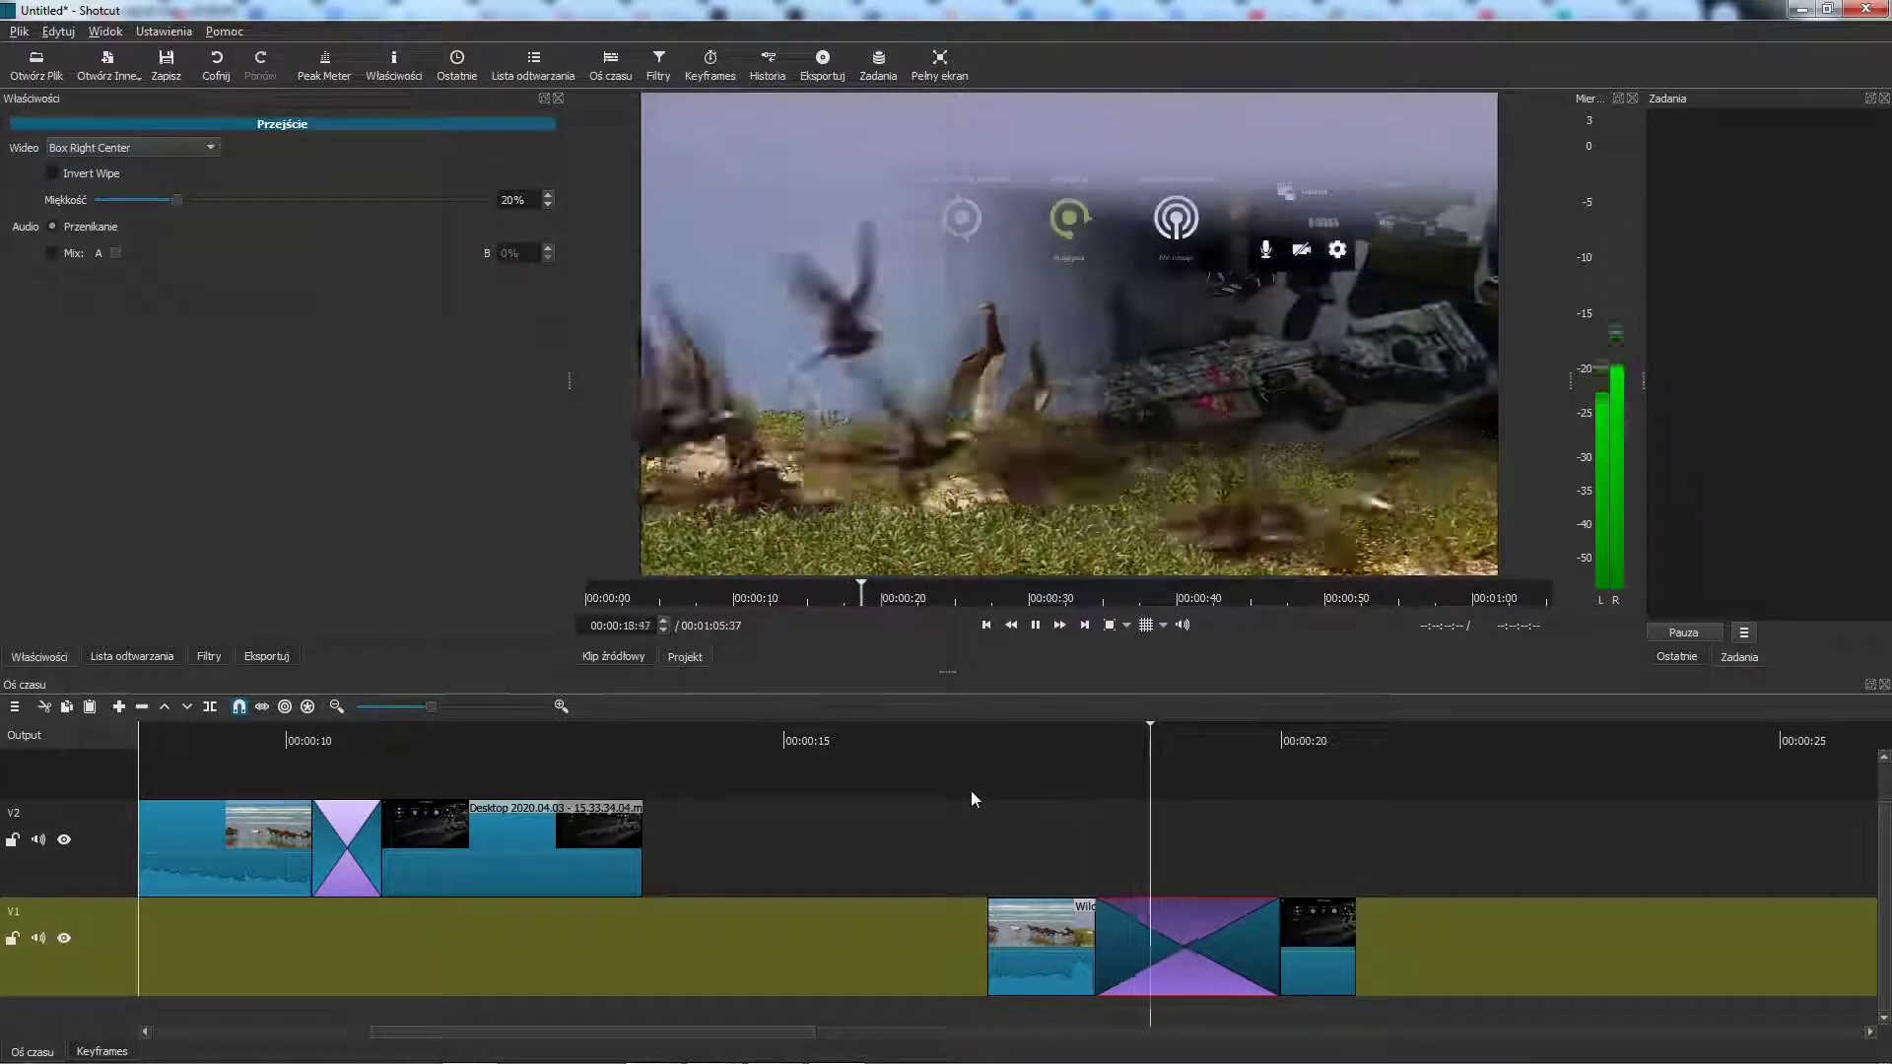
Return to the Wildlife clip on V1, set the transition's video type to Clock Top, and preview it.
{"action": "left_click", "coordinate": [1014, 790]}
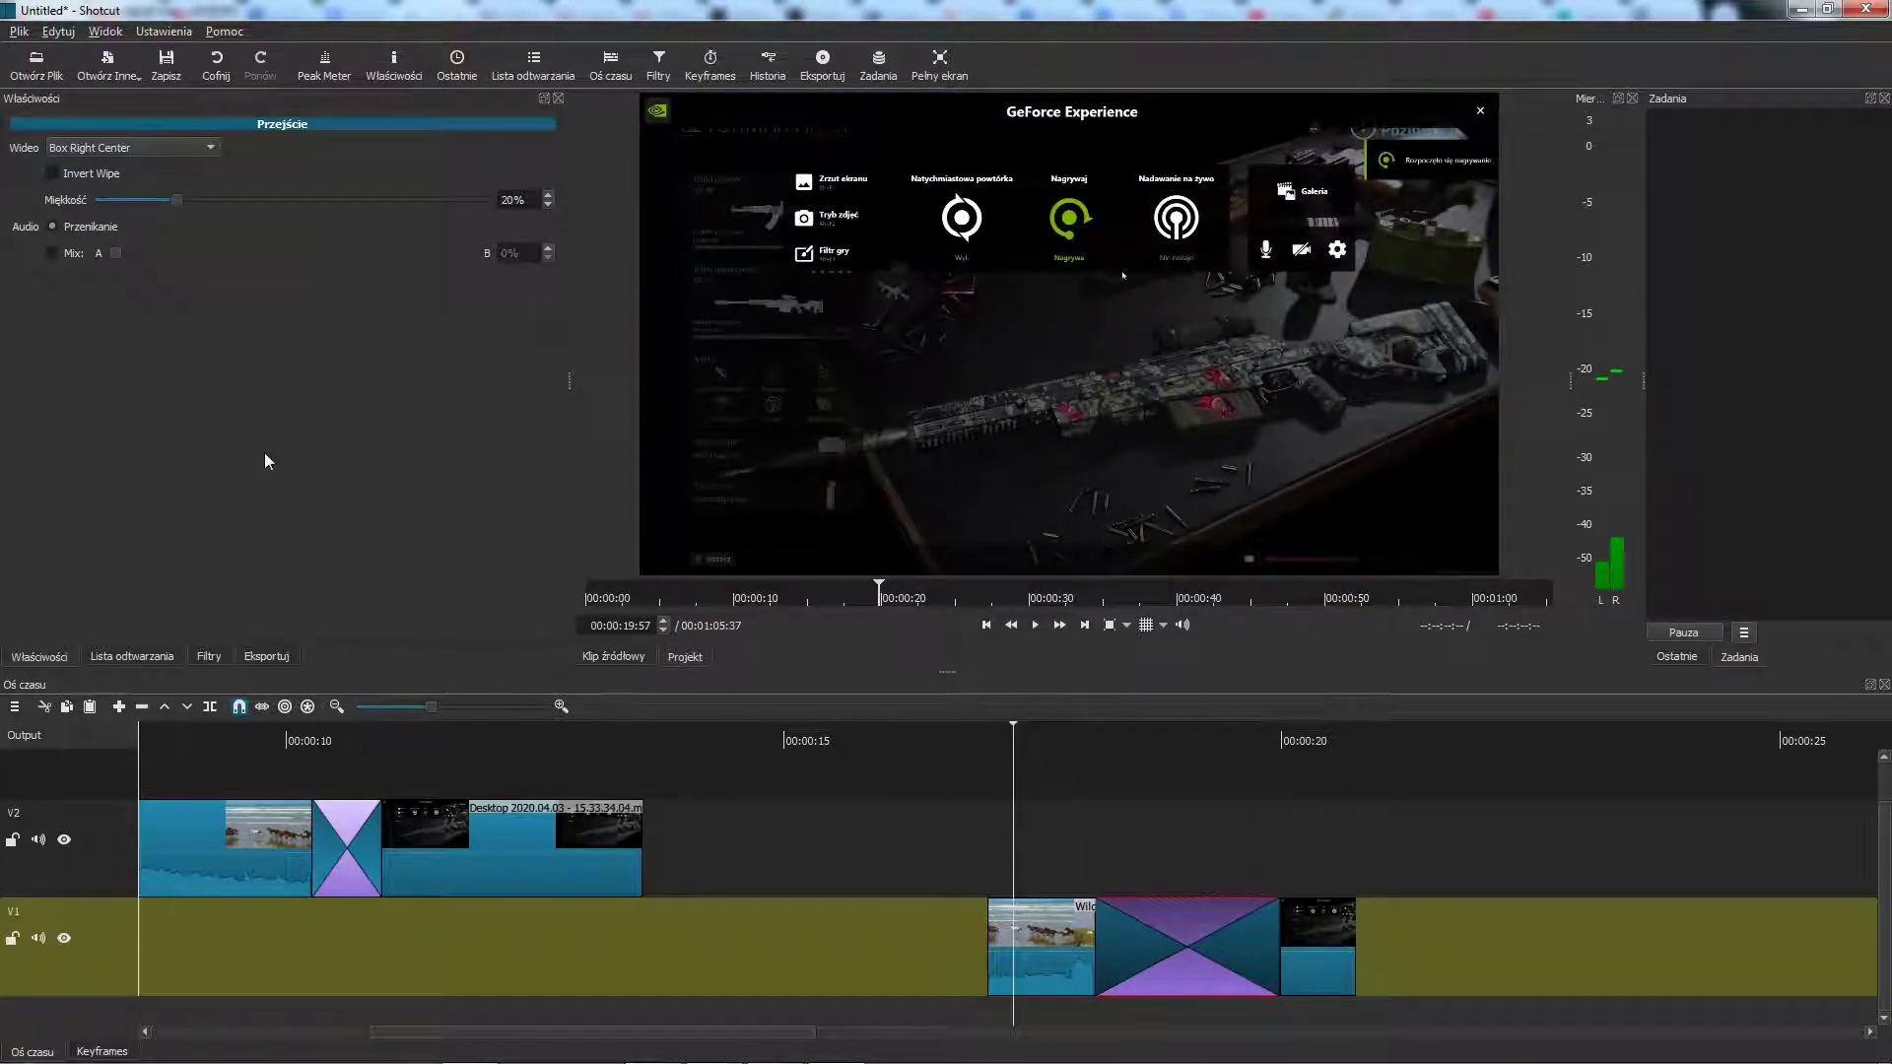
{"action": "left_click", "coordinate": [153, 148]}
{"action": "left_click", "coordinate": [132, 481]}
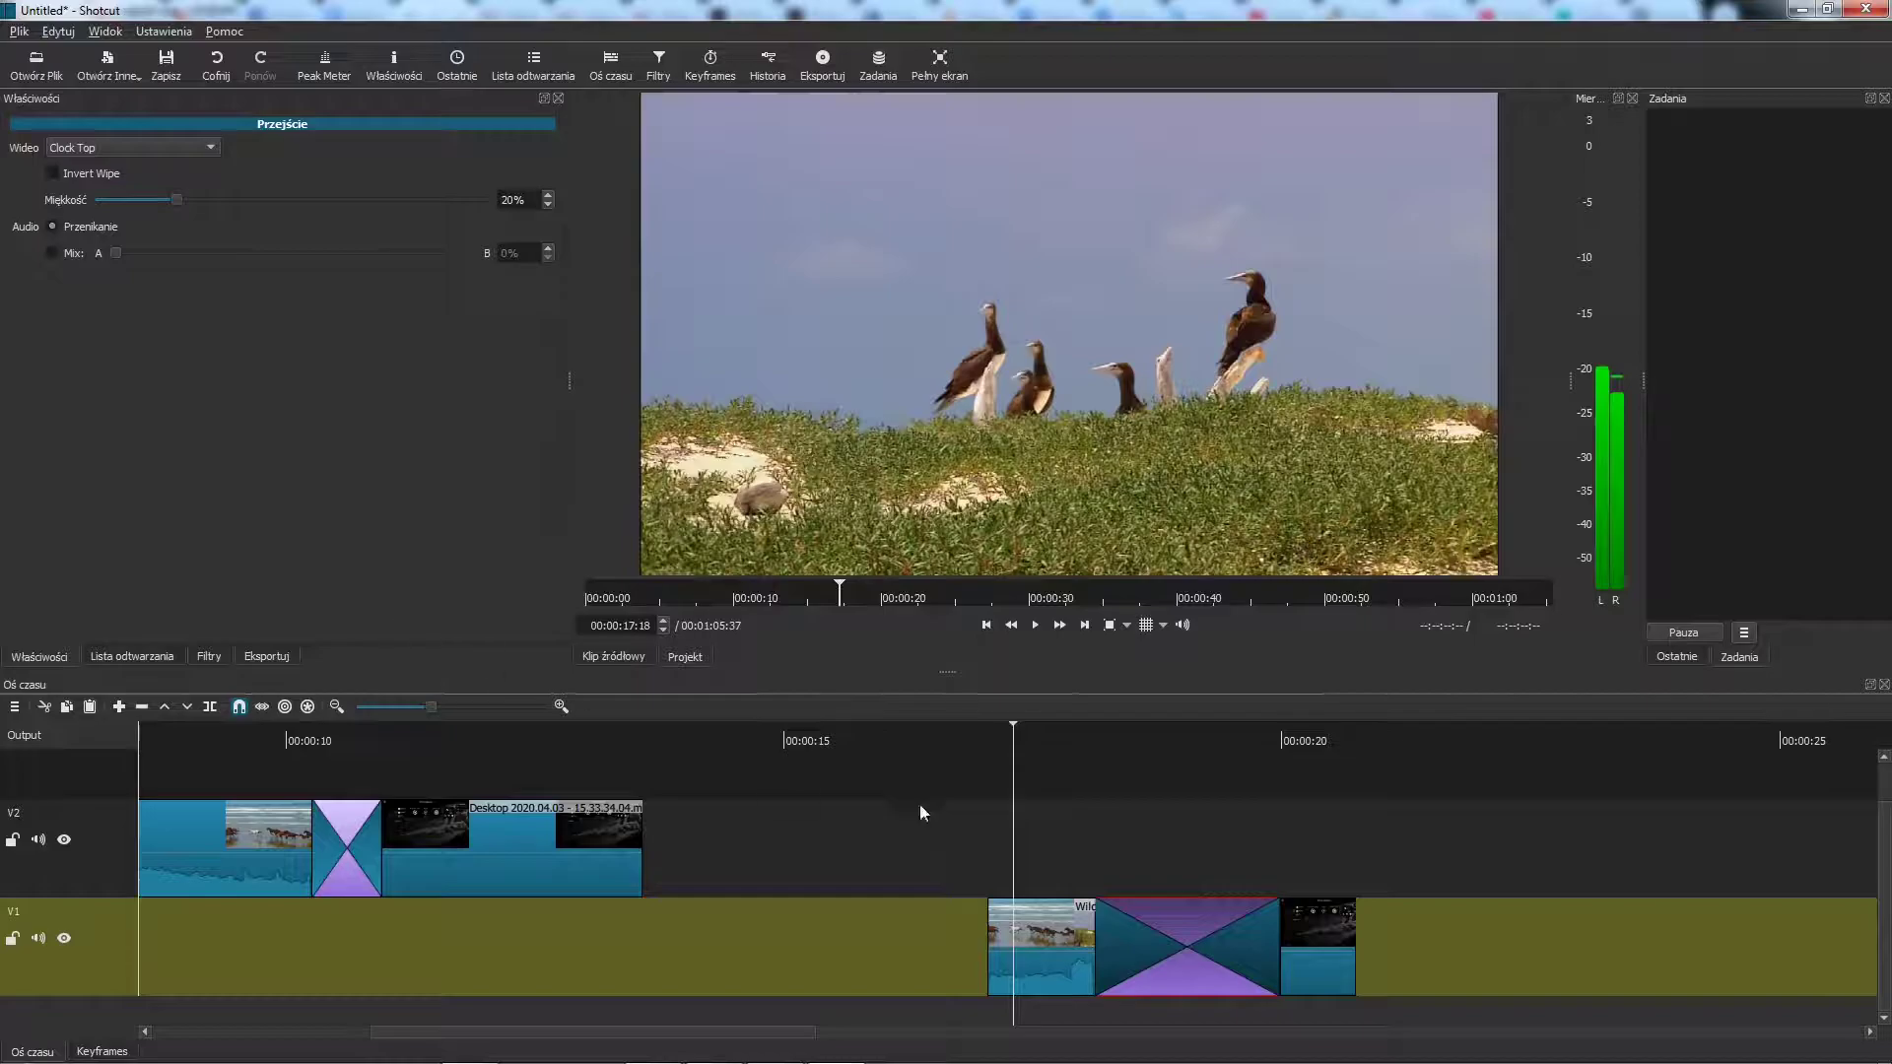
{"action": "key", "text": "space"}
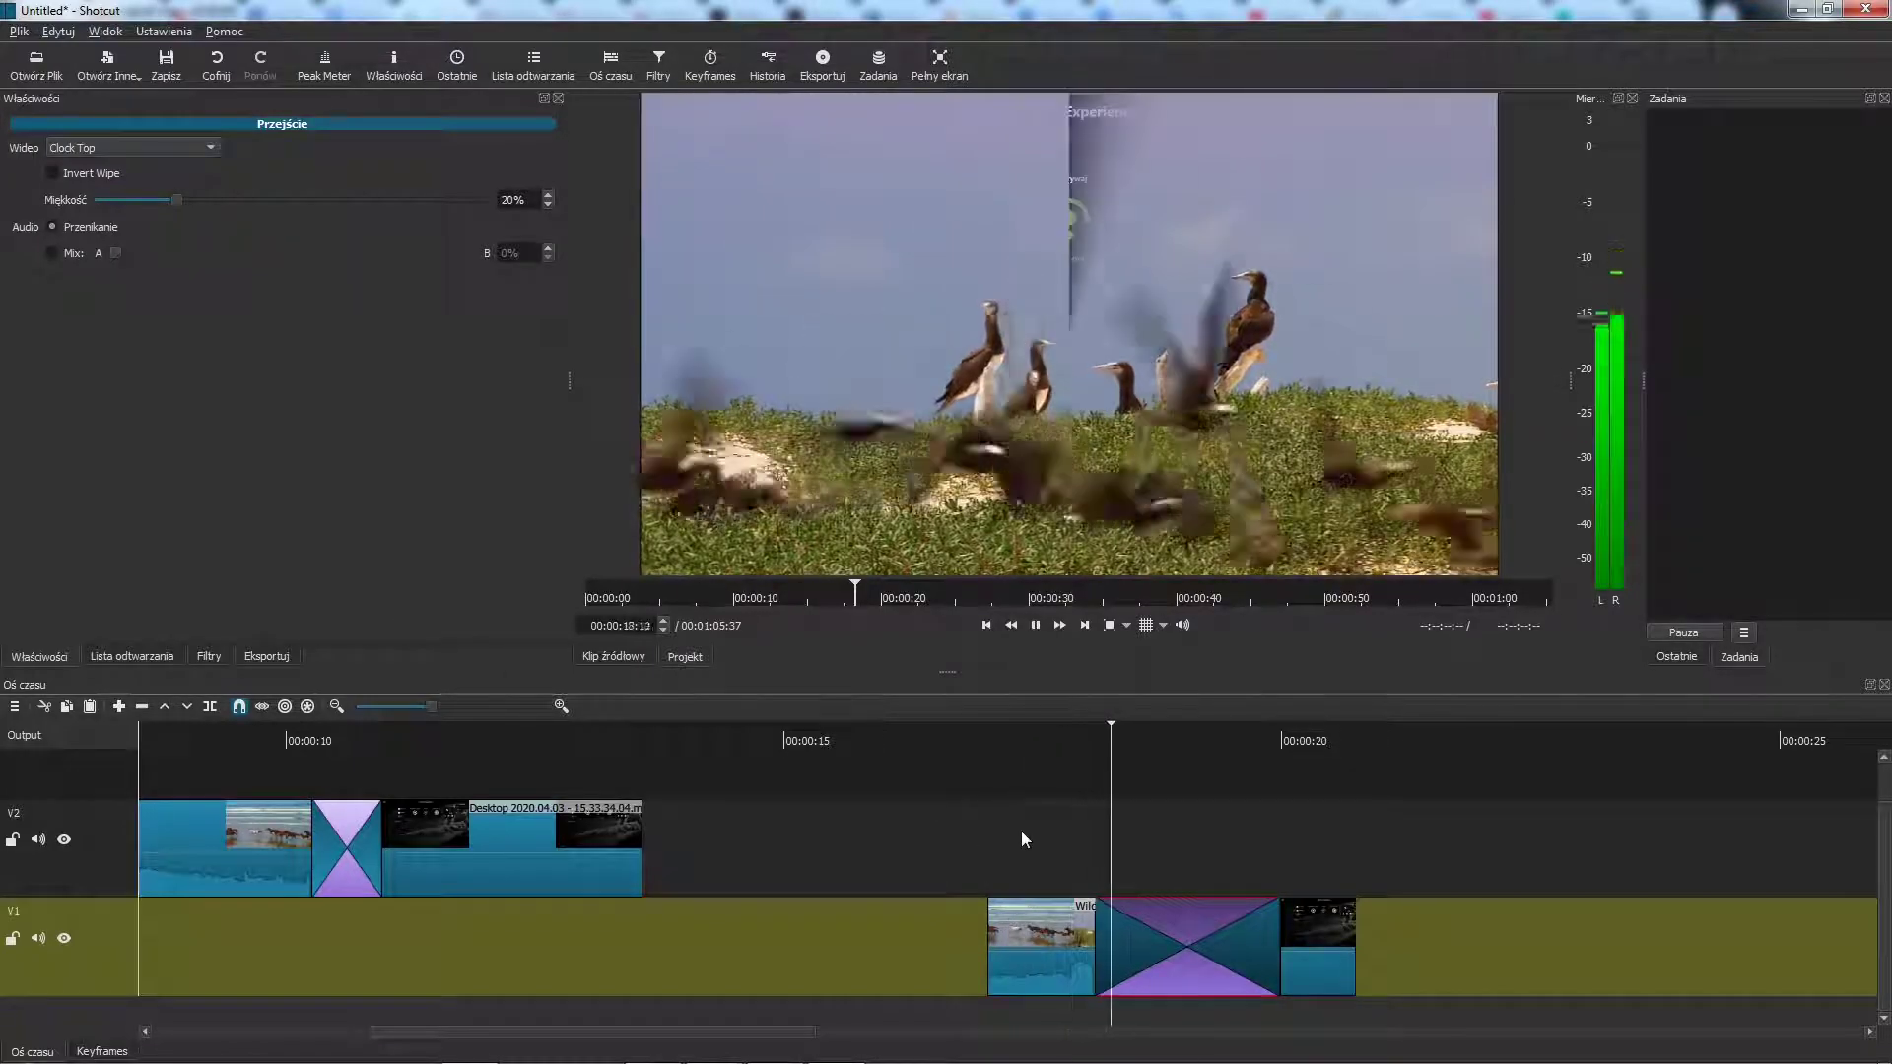
{"action": "key", "text": "space"}
Create a transition between the two Wildlife.wmv clips further along V1 by overlapping the second clip onto the first.
{"action": "left_click", "coordinate": [789, 836]}
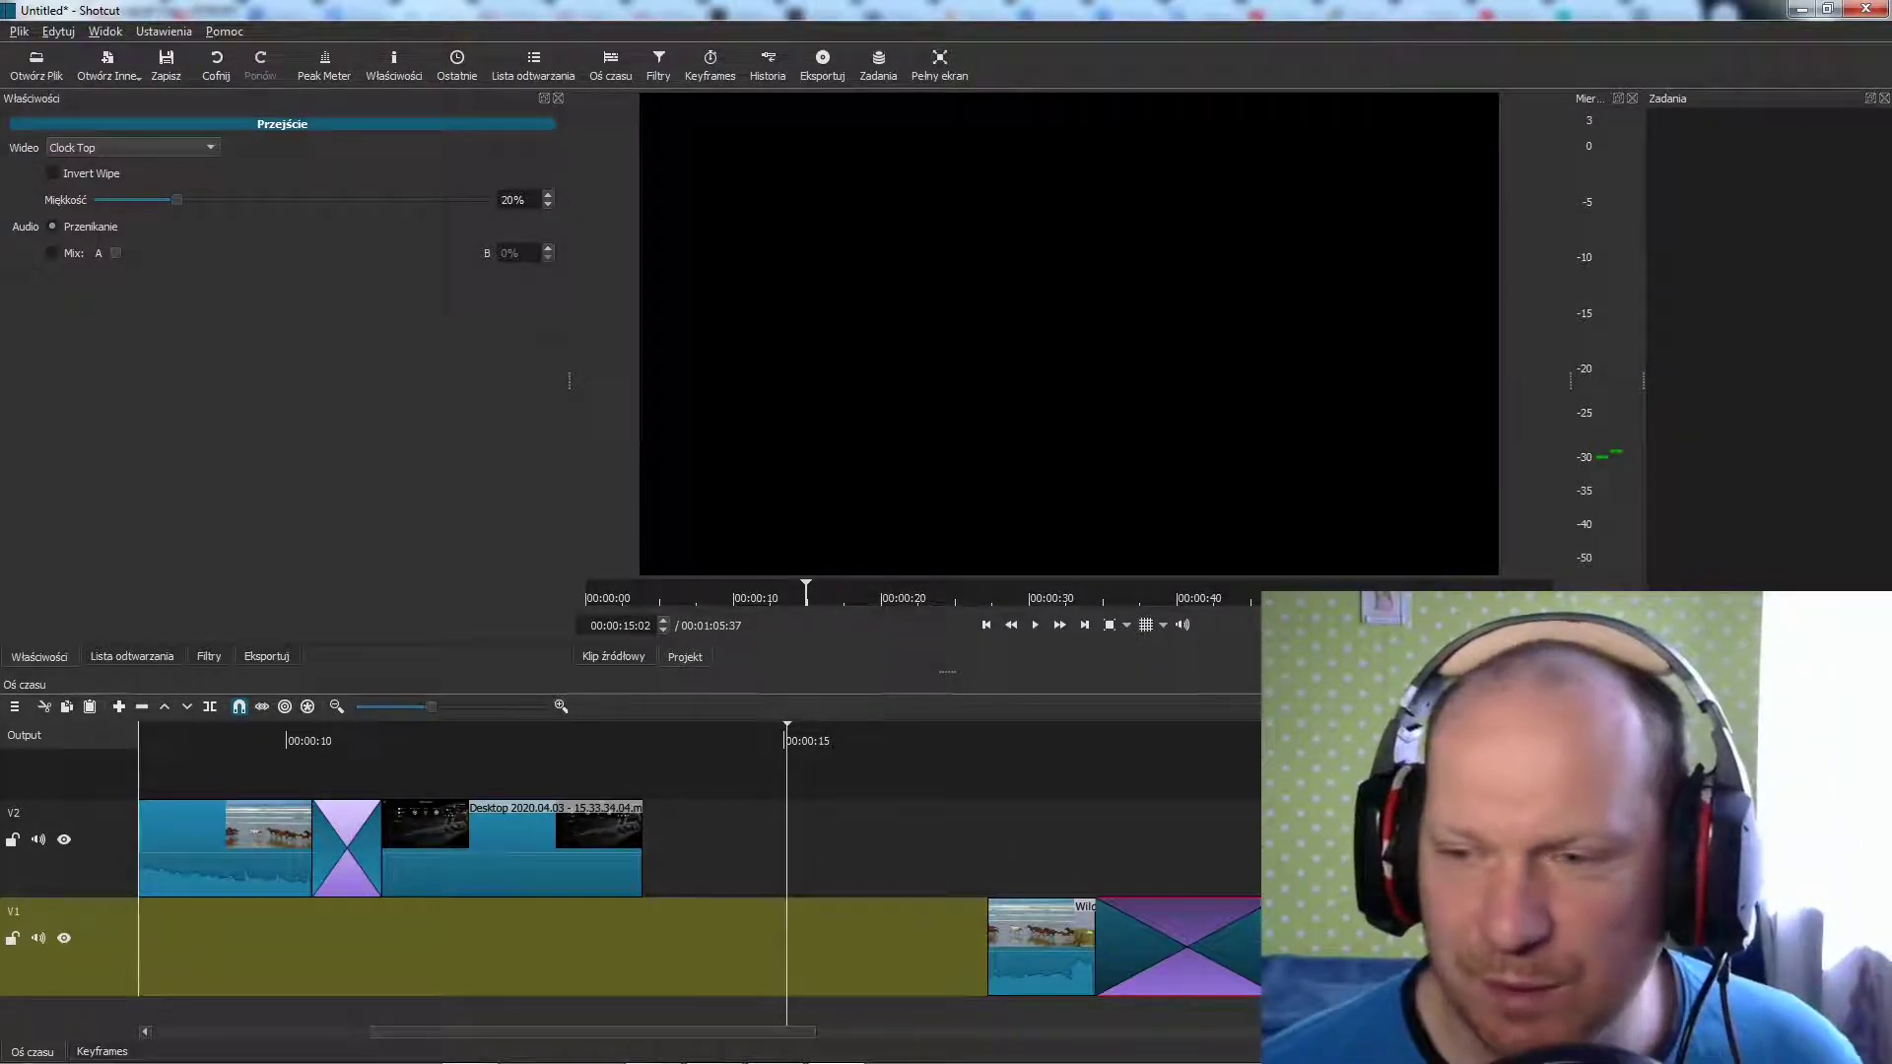
{"action": "left_click_drag", "start_coordinate": [739, 1033], "coordinate": [1182, 978]}
{"action": "left_click", "coordinate": [1154, 951]}
{"action": "left_click_drag", "start_coordinate": [1370, 938], "coordinate": [1141, 943]}
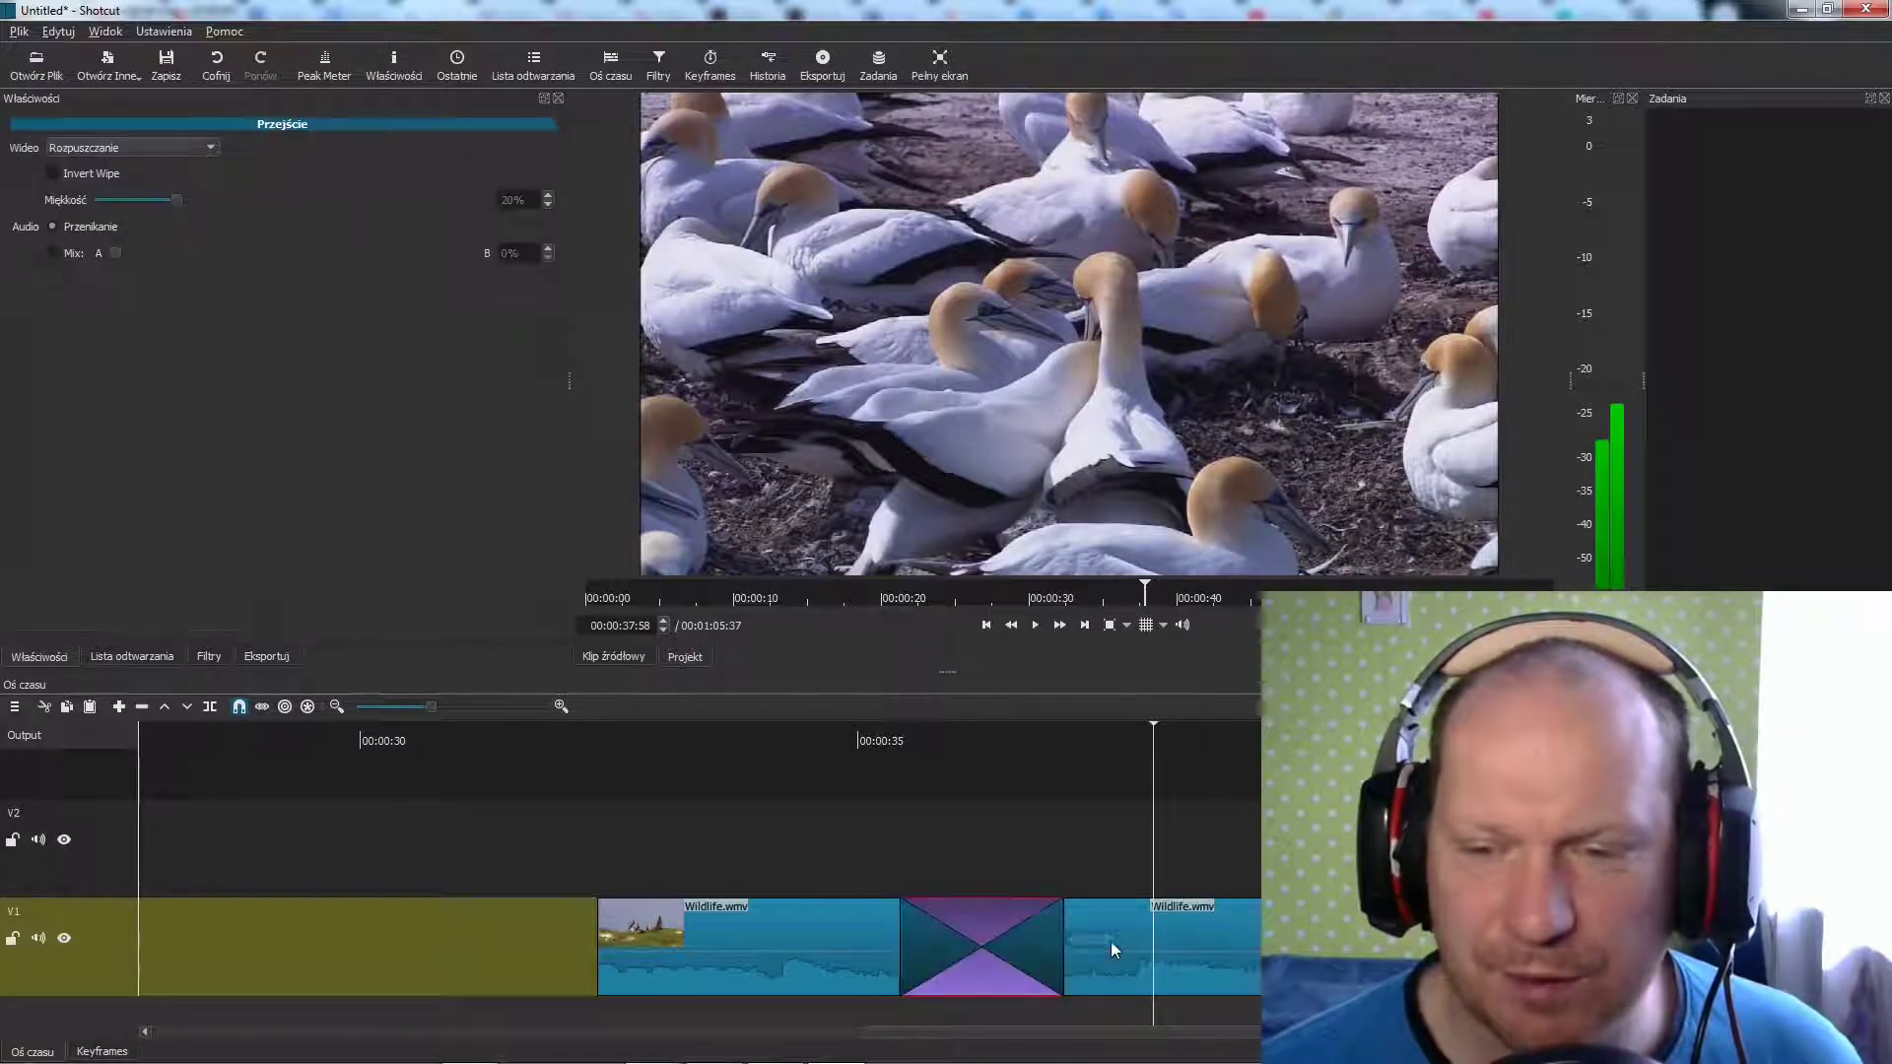
Play back the new transition between the two Wildlife.wmv clips, starting shortly before it.
{"action": "left_click", "coordinate": [830, 798]}
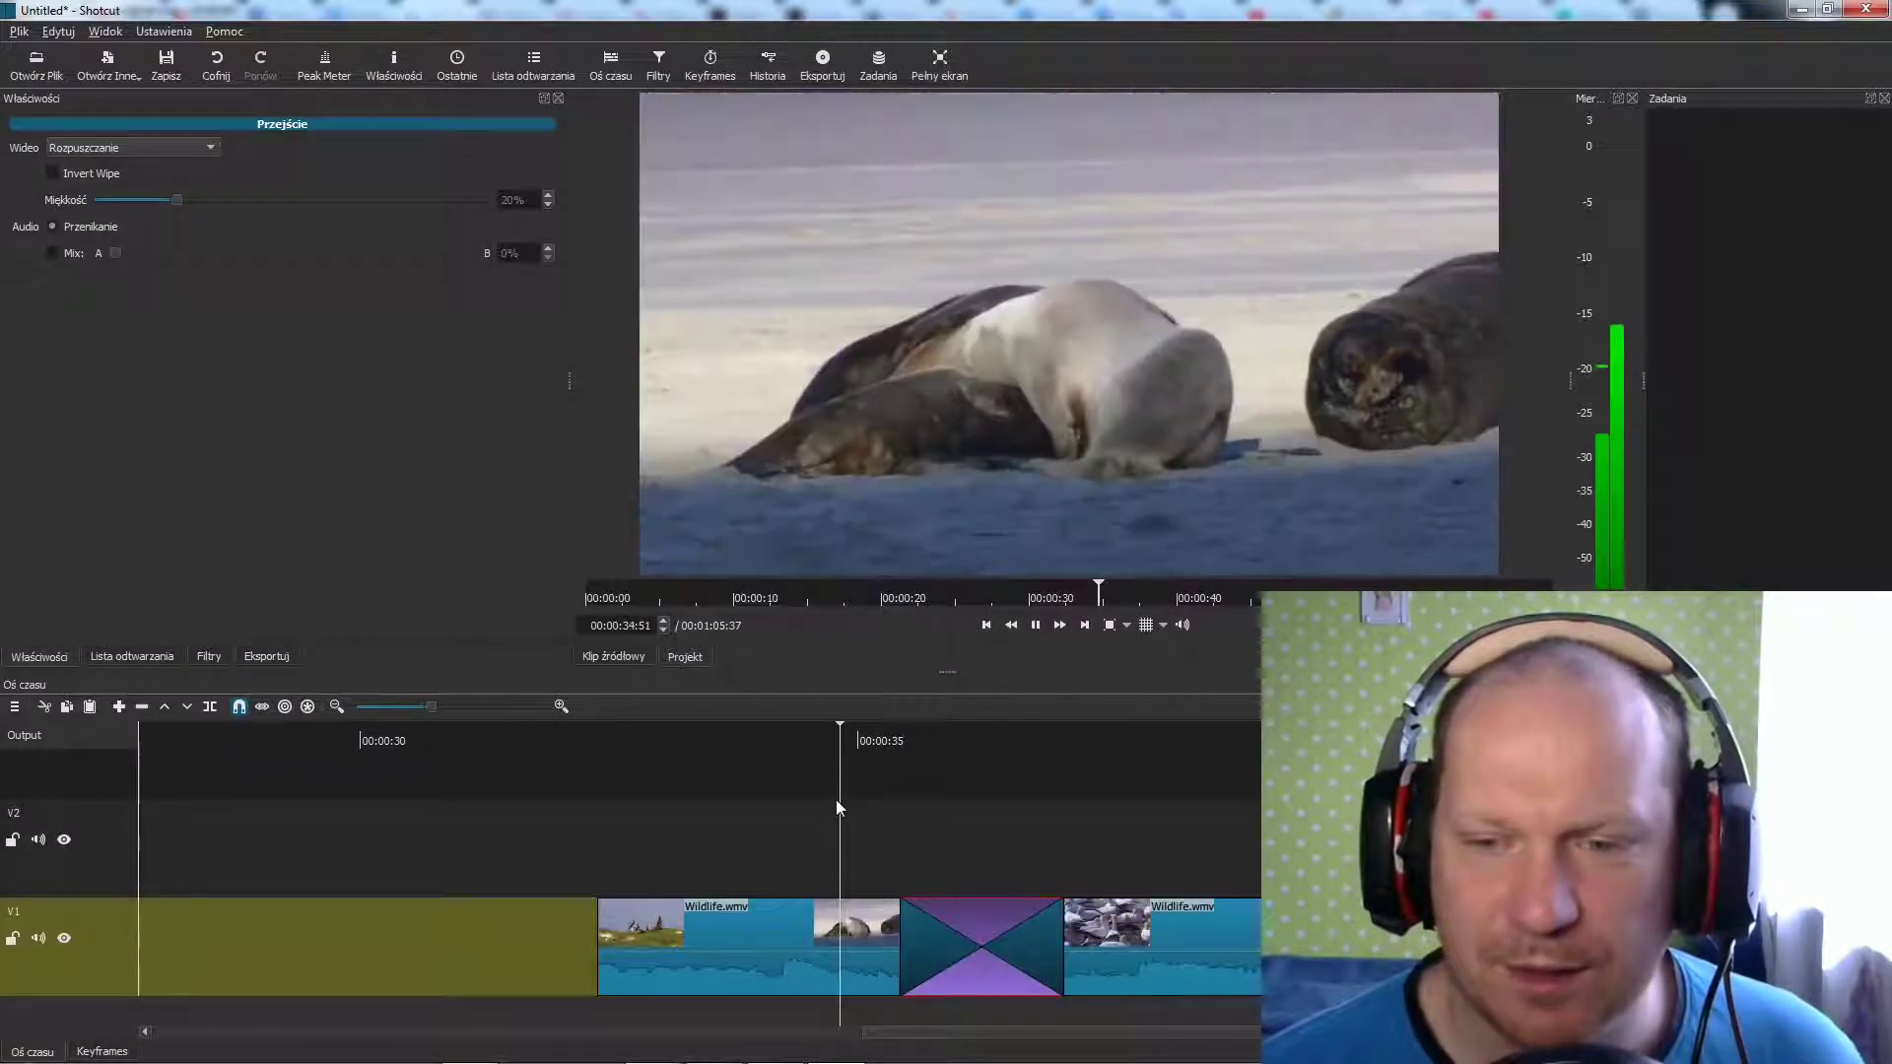
{"action": "key", "text": "space"}
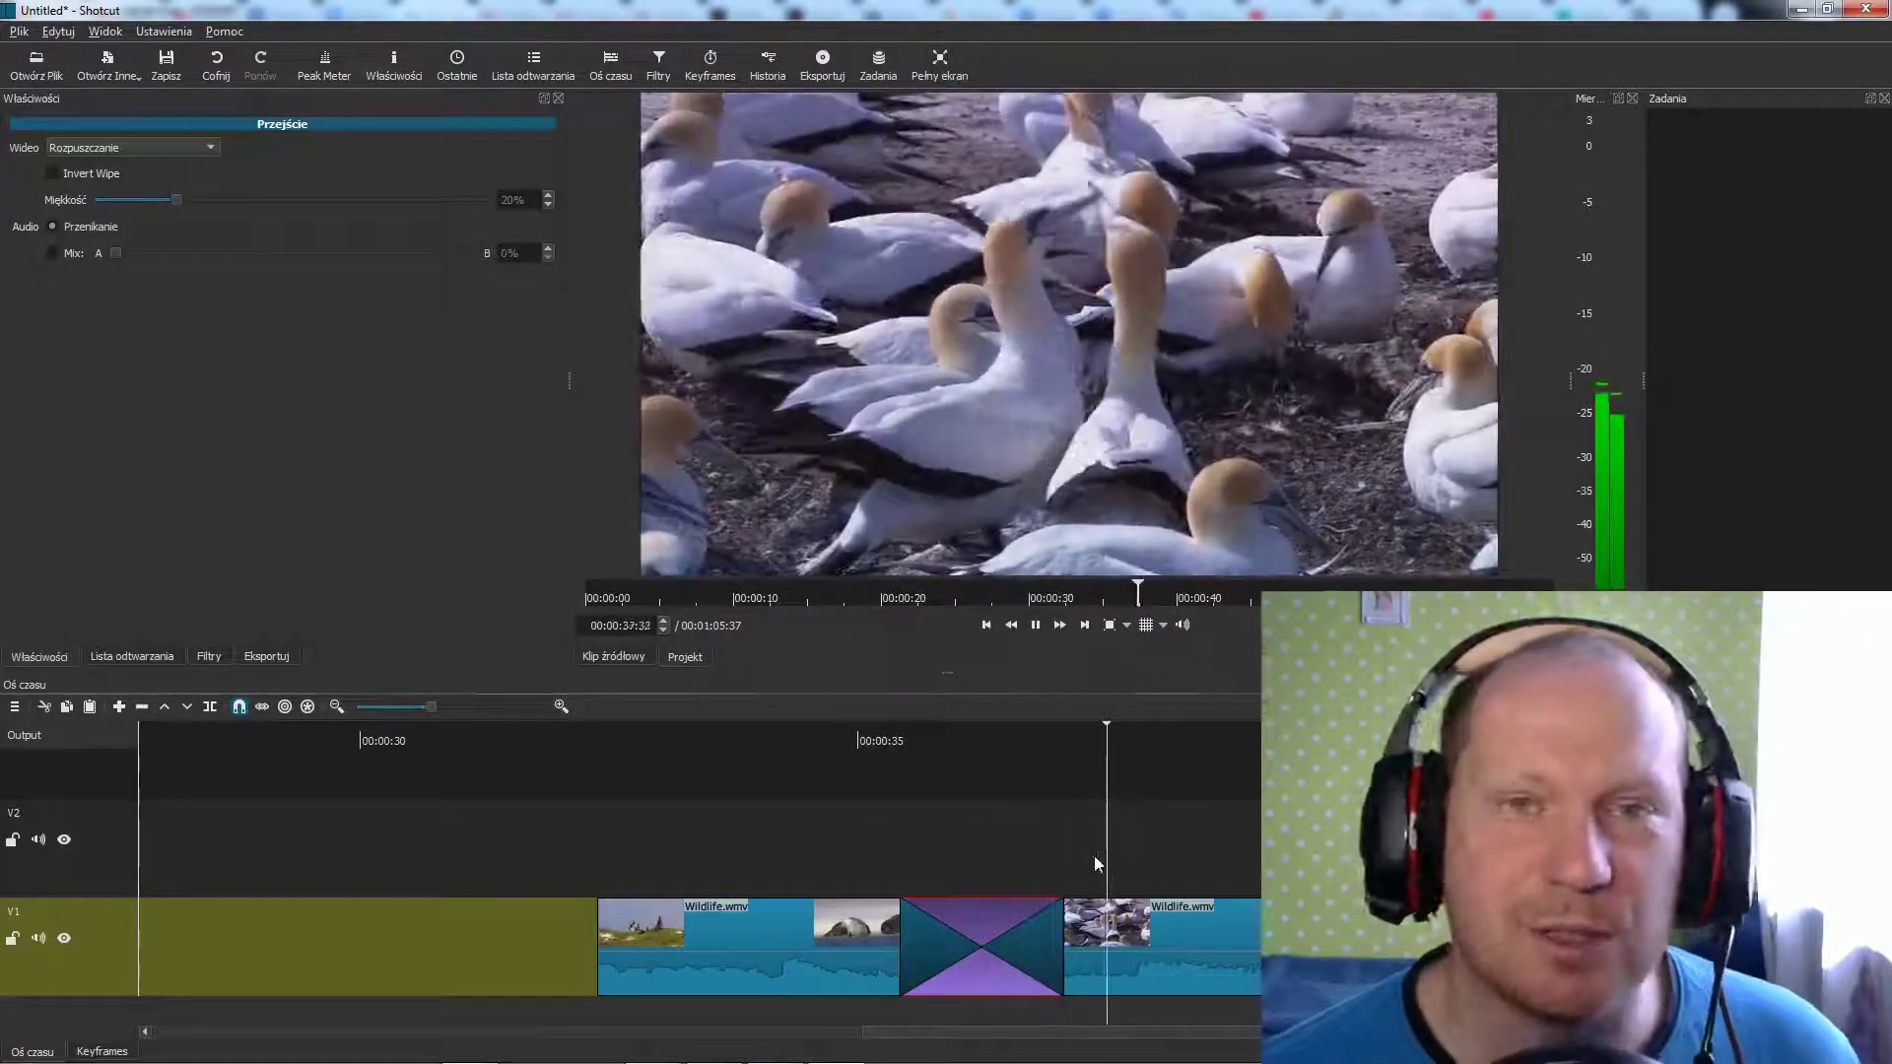
{"action": "key", "text": "space"}
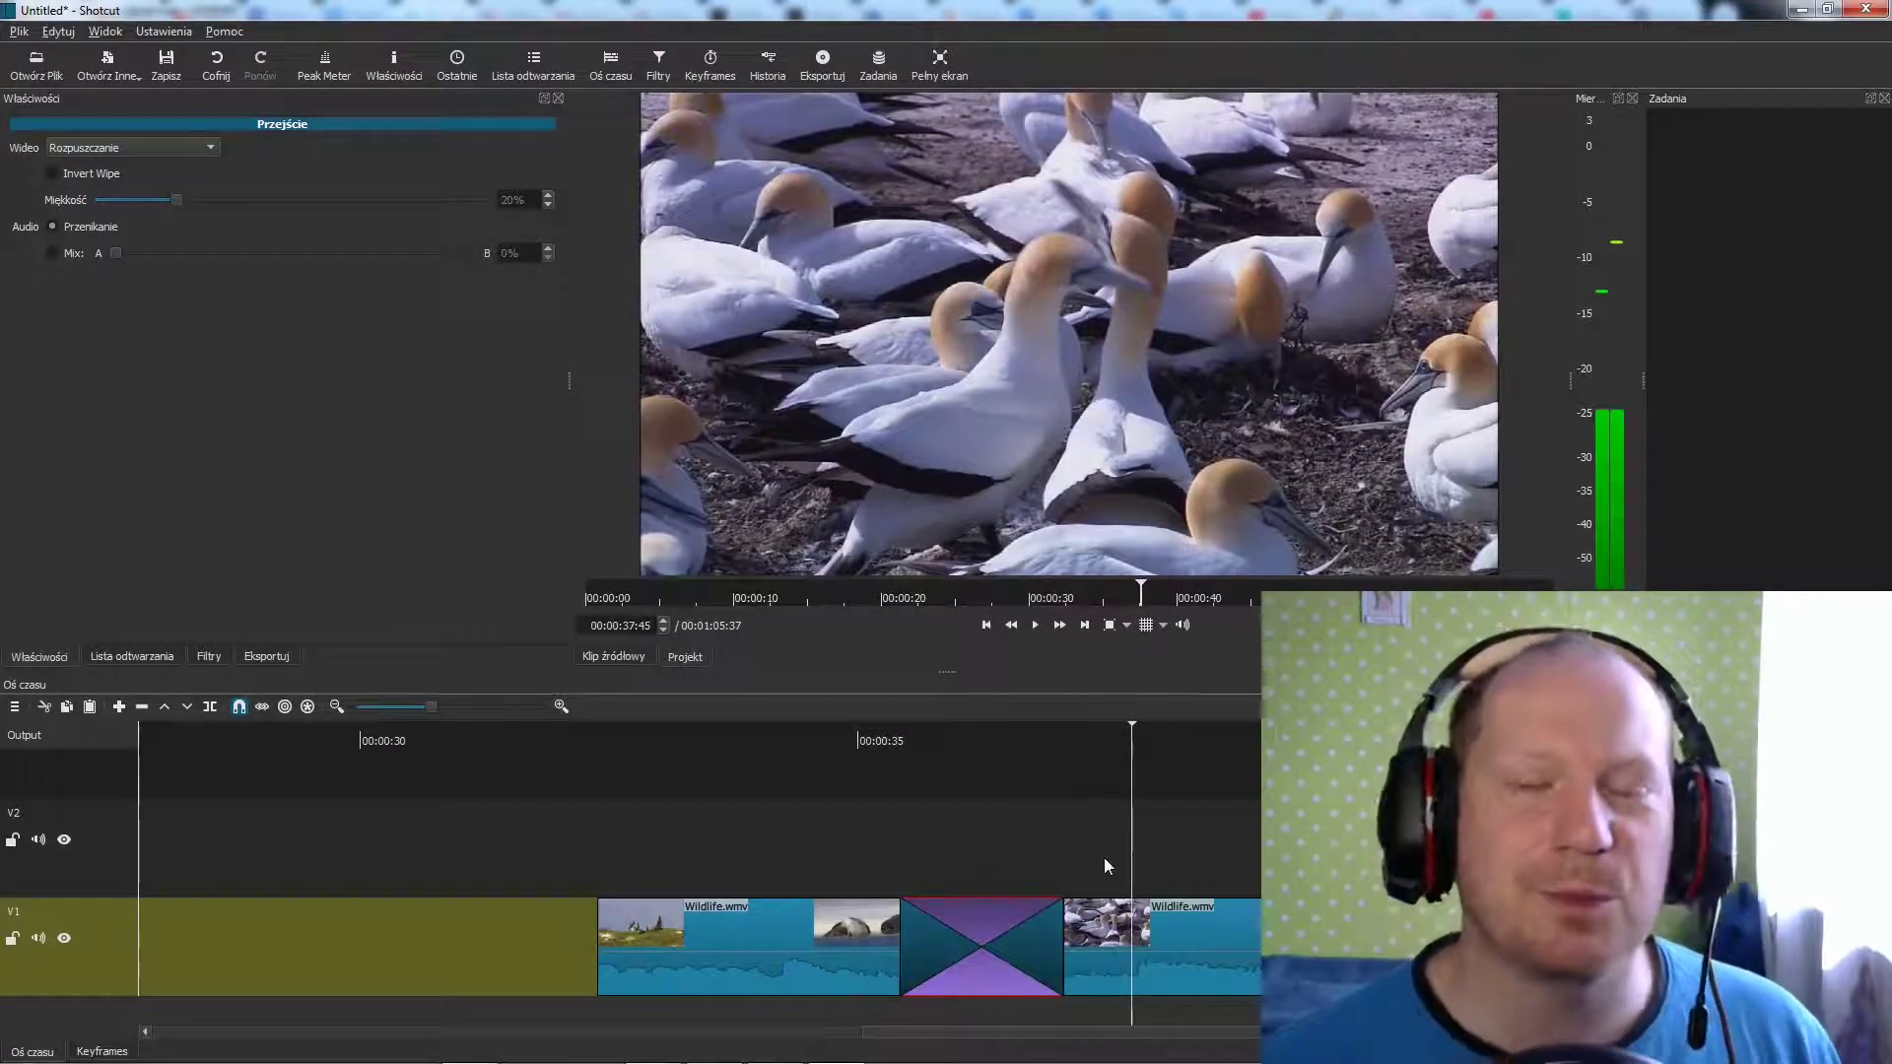